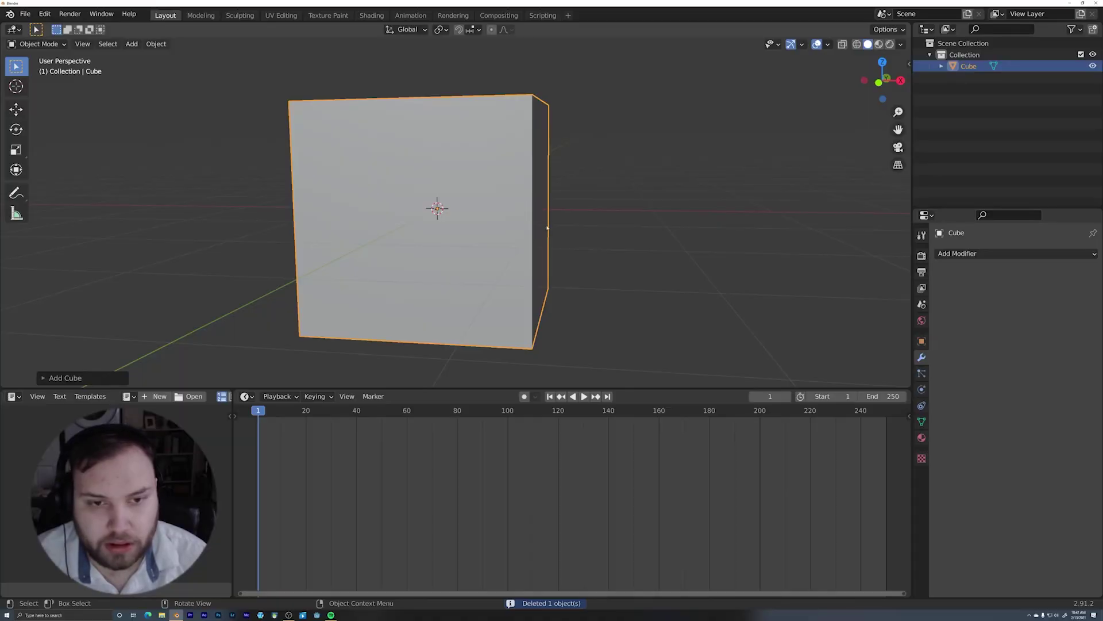
Try a level 2 subdivision on the cube and delete the modifier again
middle_click_drag(530, 200, 498, 202)
scroll(566, 199, "down", 3)
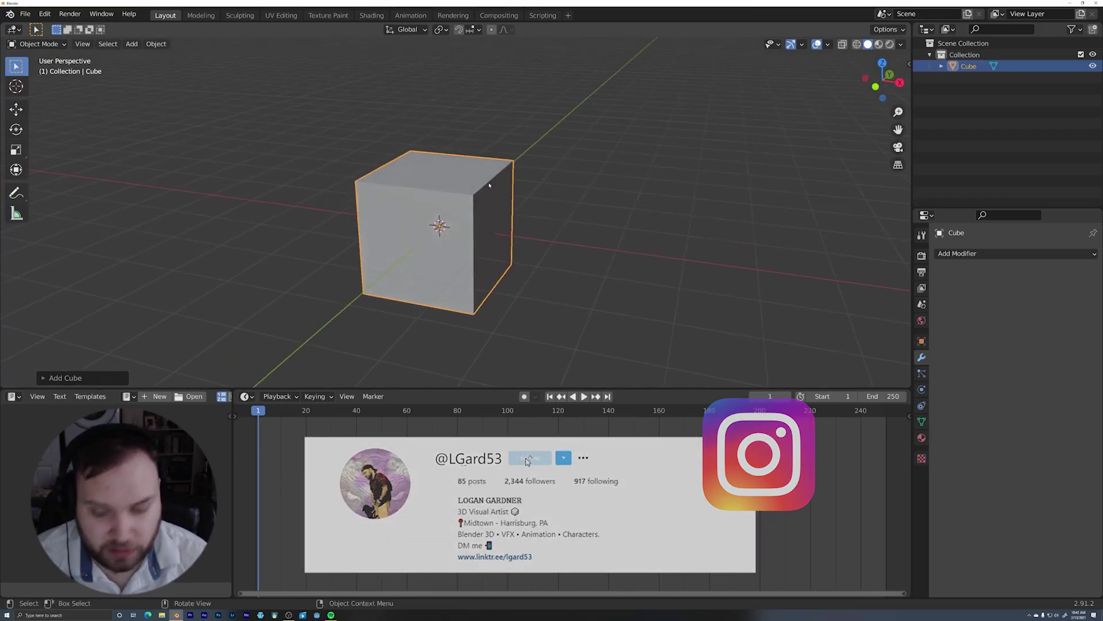
middle_click_drag(513, 239, 536, 322)
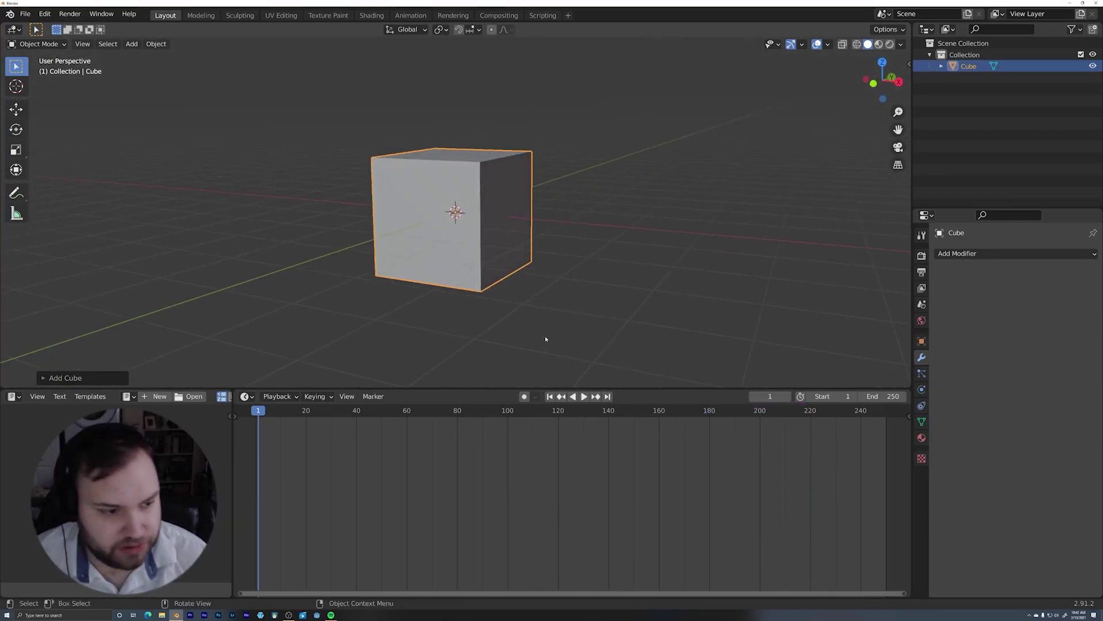
scroll(545, 339, "up", 2)
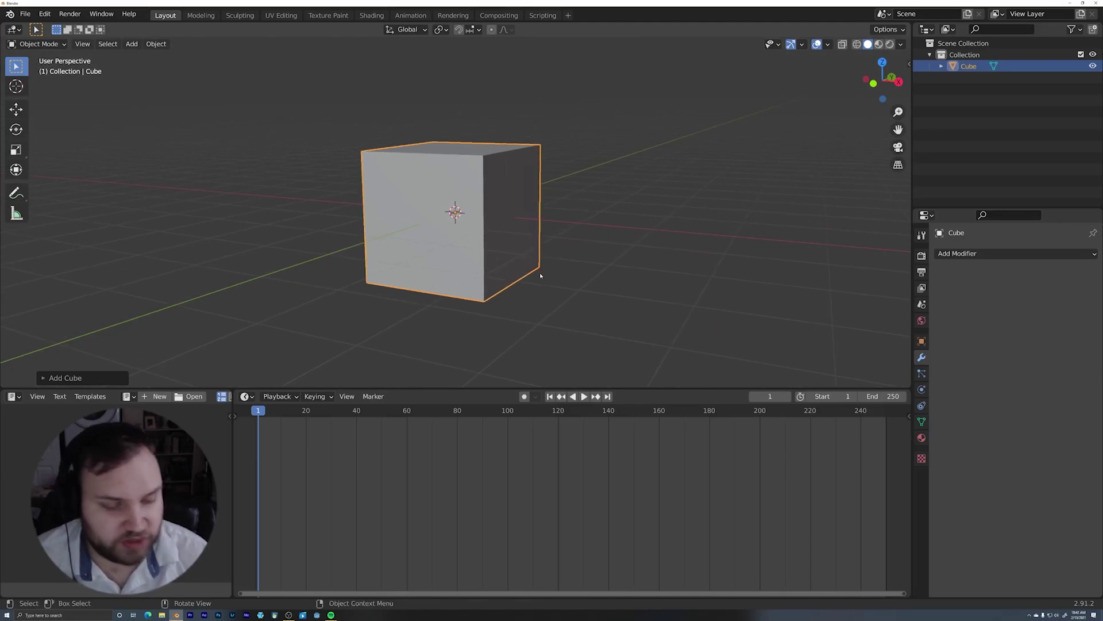
key("ctrl")
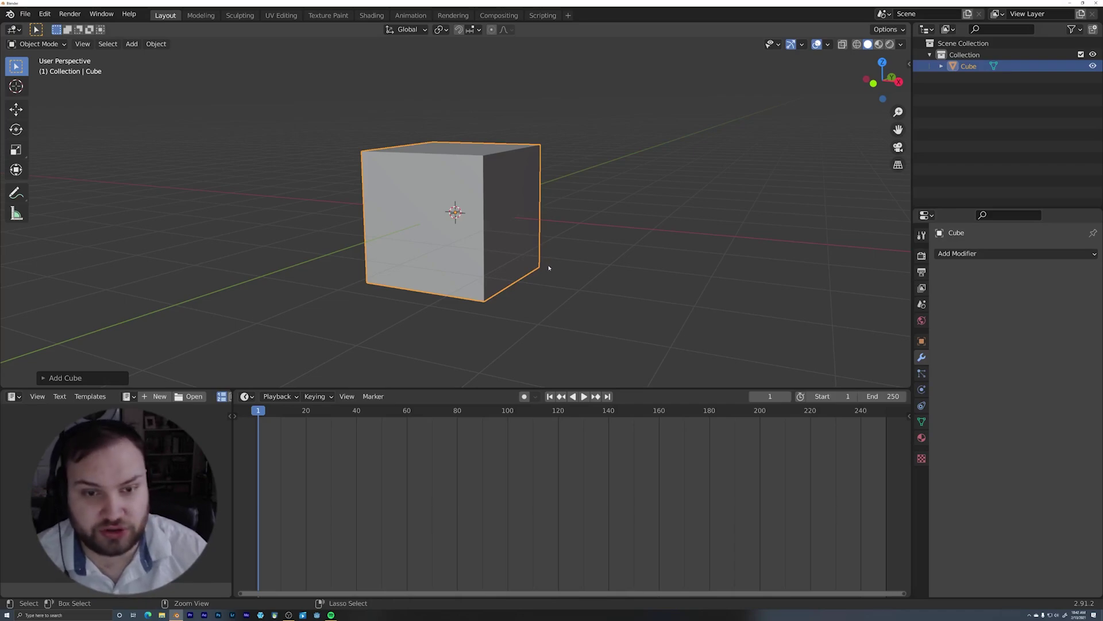
key("ctrl+2")
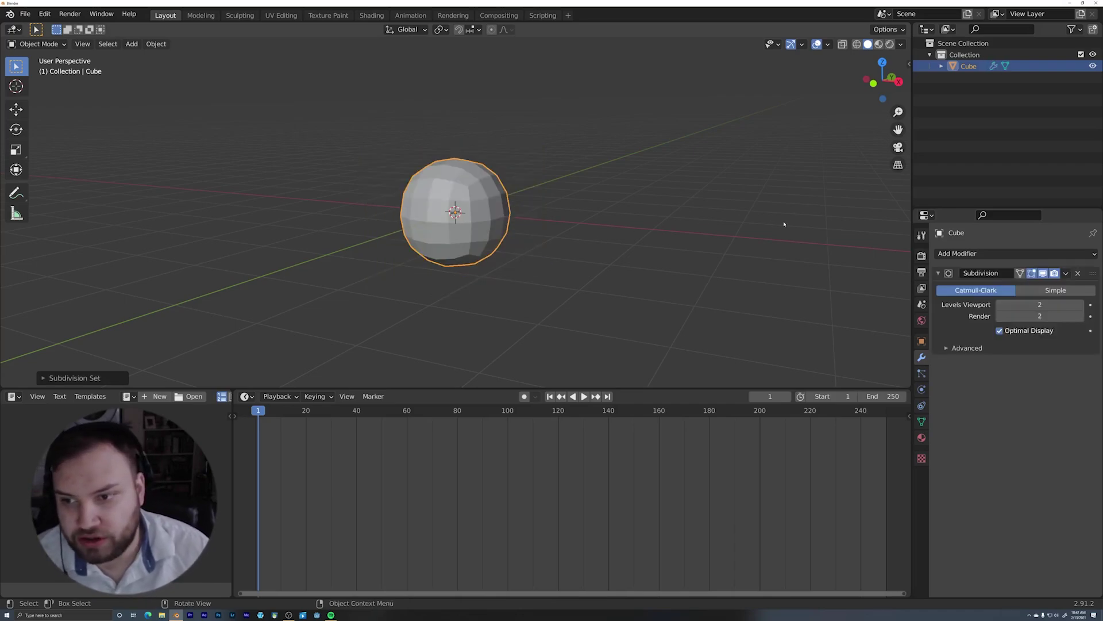
left_click(1078, 274)
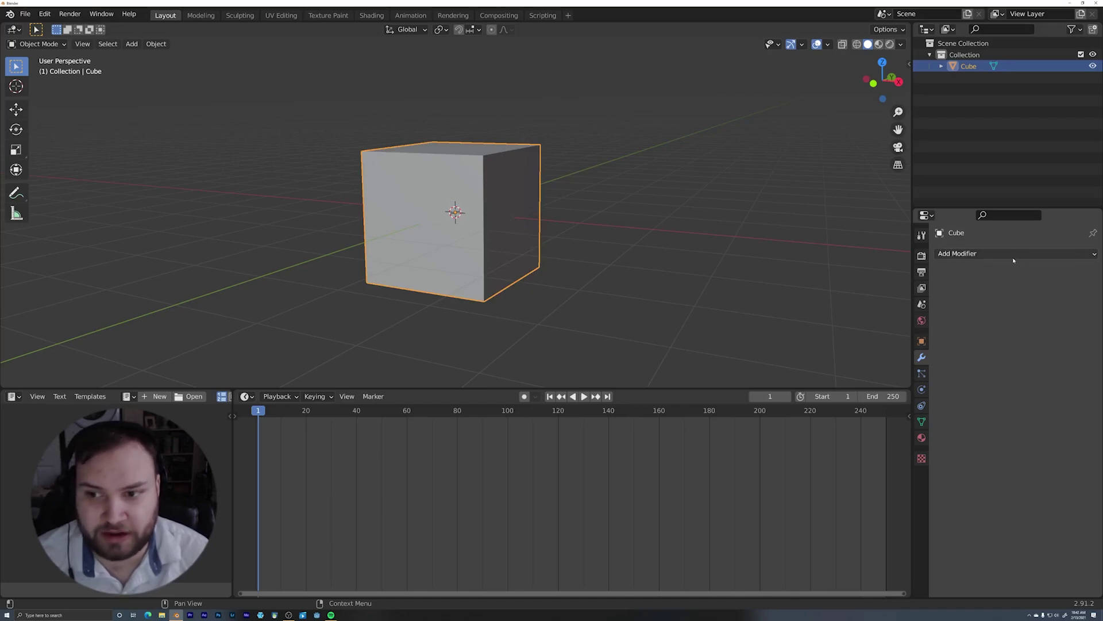
Add a Subdivision Surface modifier to the cube and set its viewport level to 2
left_click(980, 254)
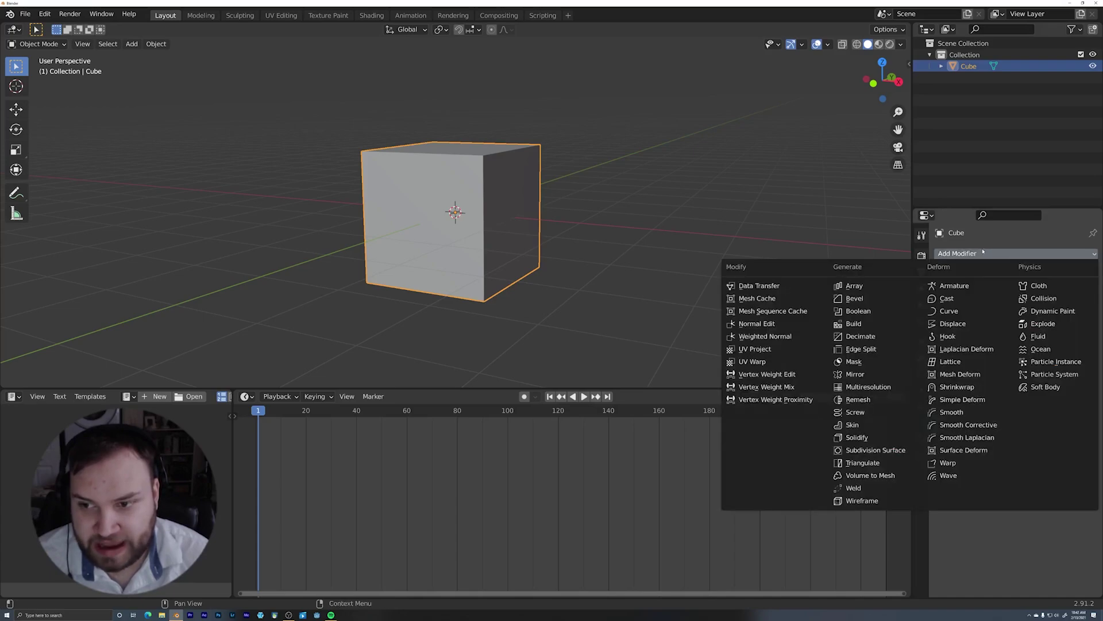
left_click(901, 450)
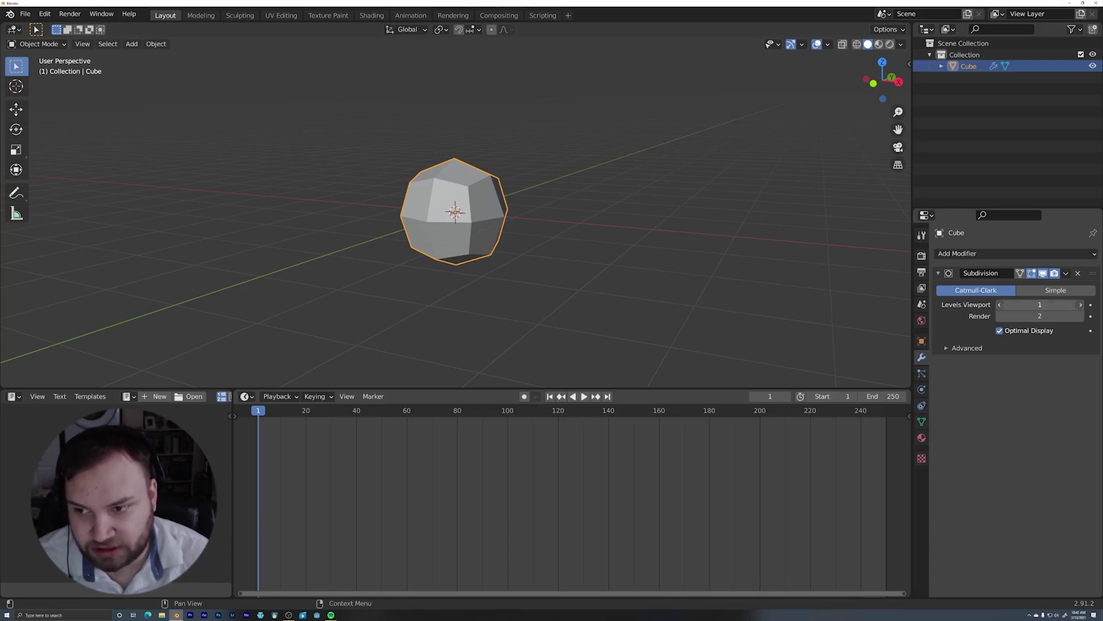
left_click(1081, 304)
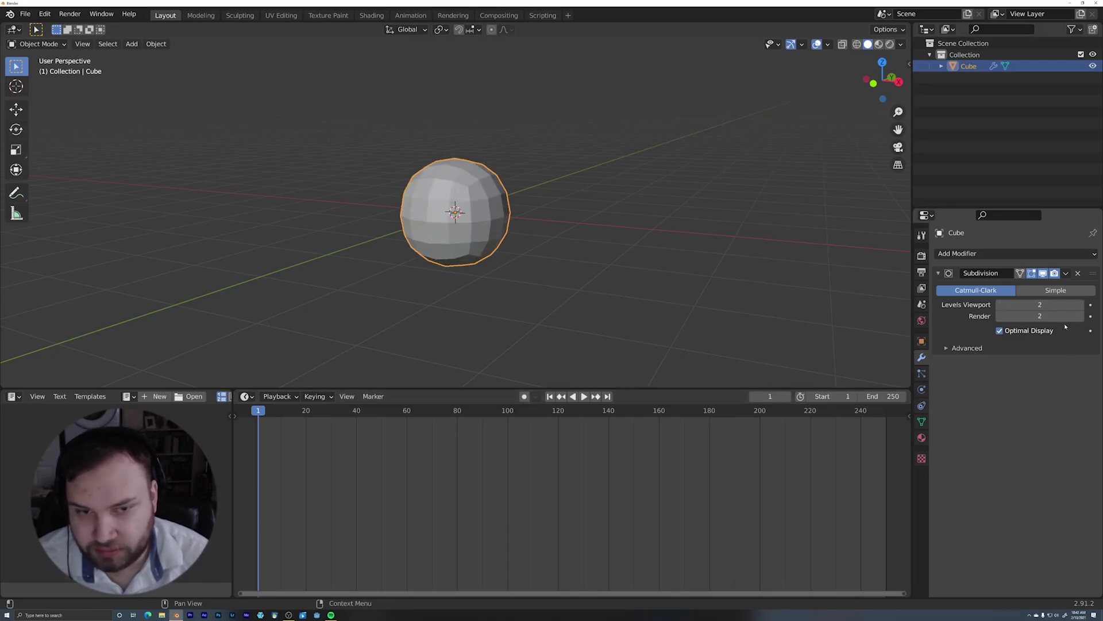
middle_click_drag(557, 230, 640, 248)
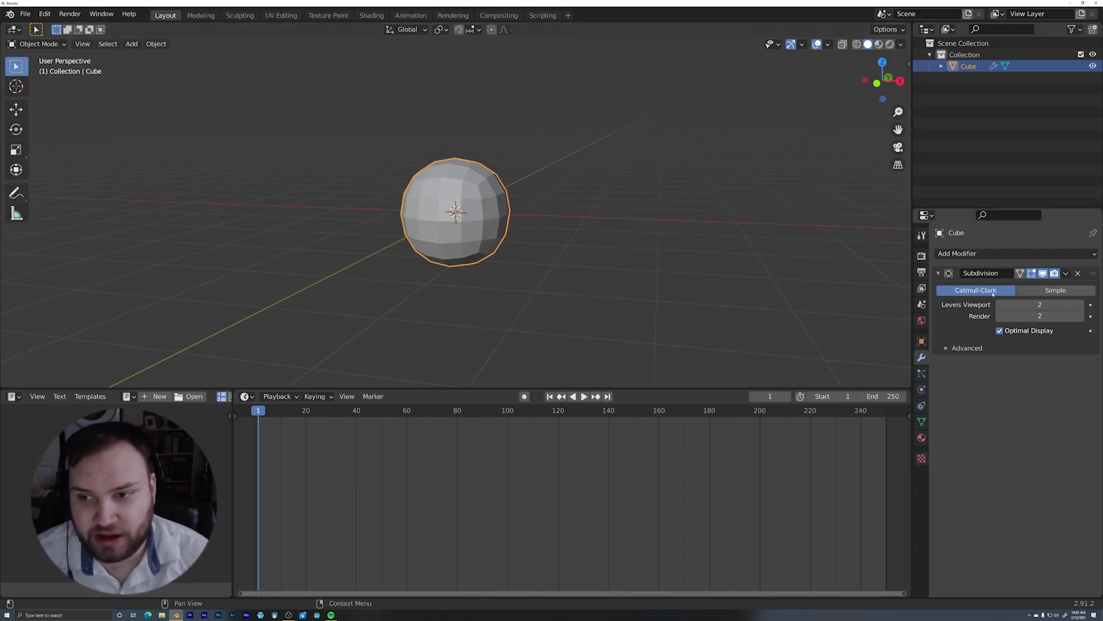
Add a Remesh modifier and a Wireframe modifier to the subdivided cube
left_click(1066, 274)
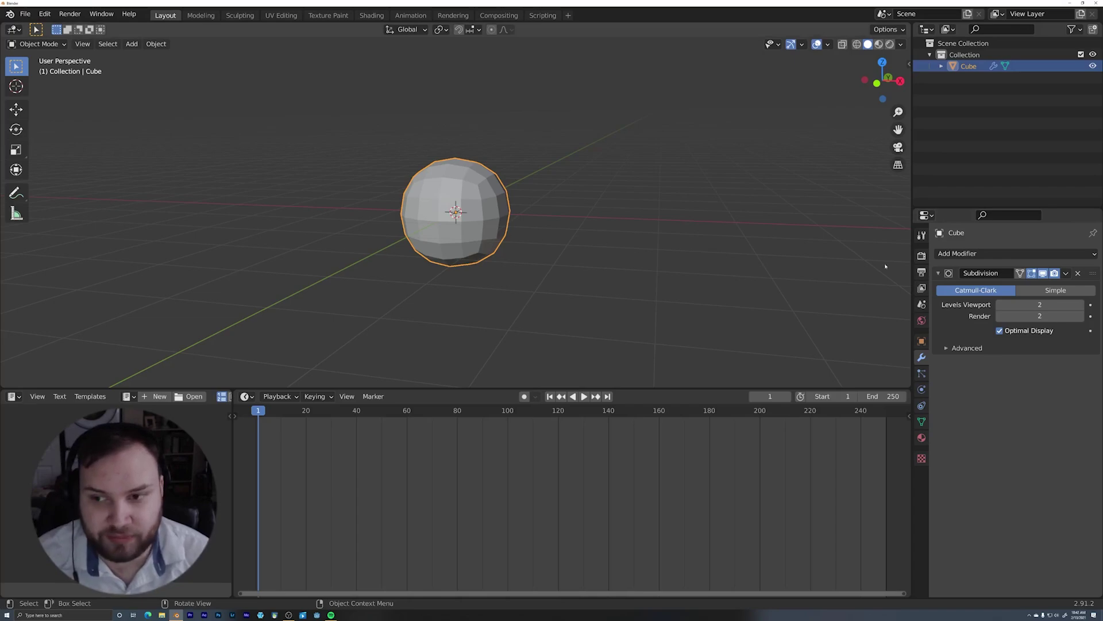
left_click(977, 253)
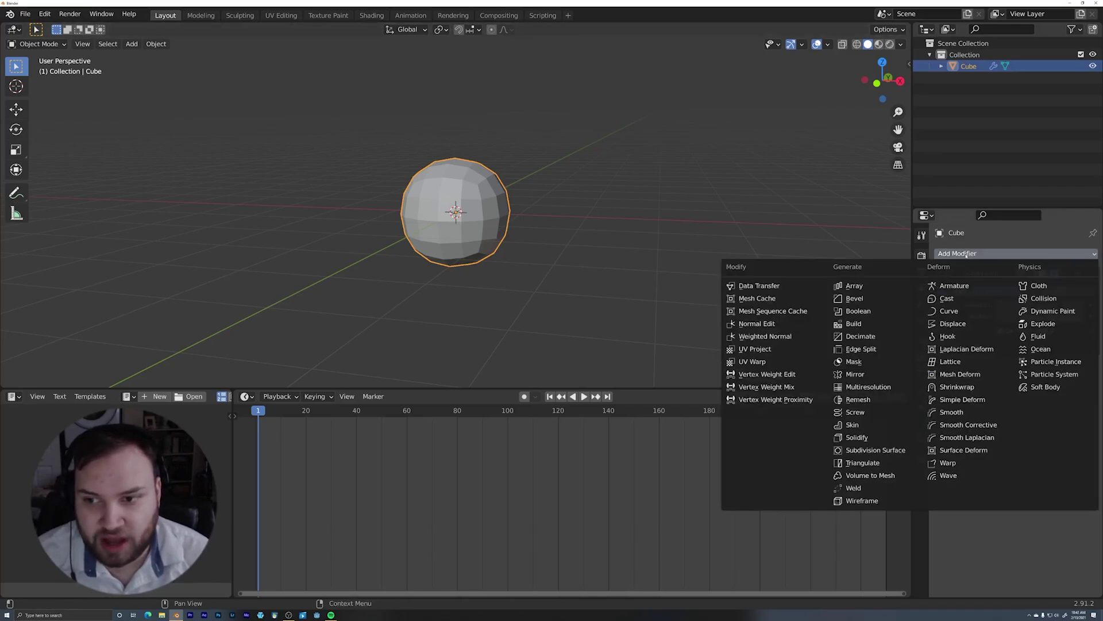
left_click(878, 400)
left_click(976, 253)
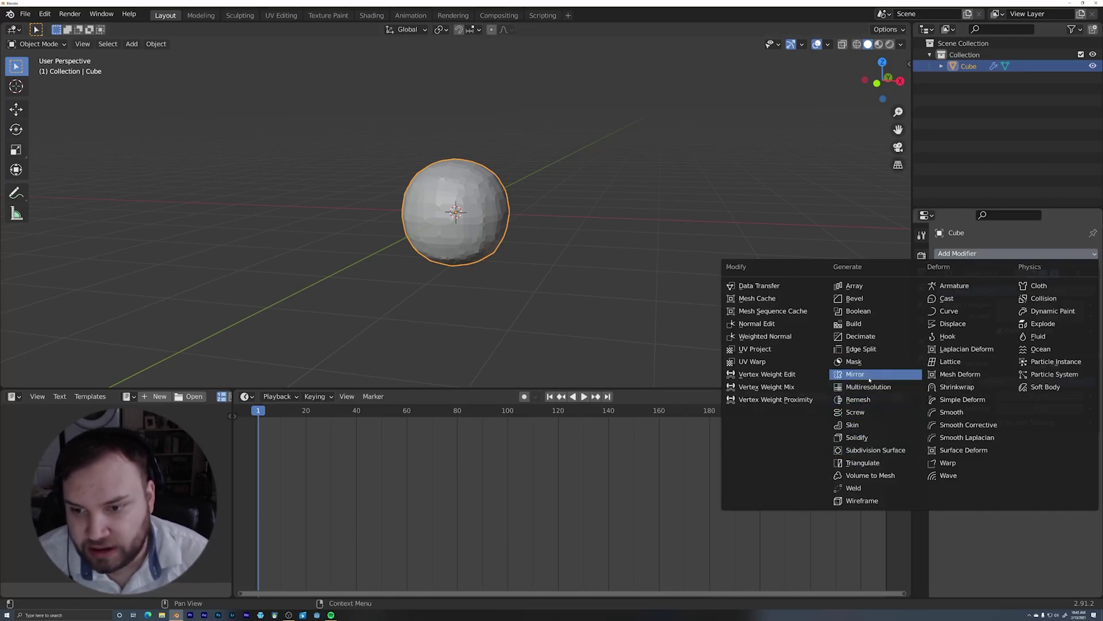
left_click(862, 500)
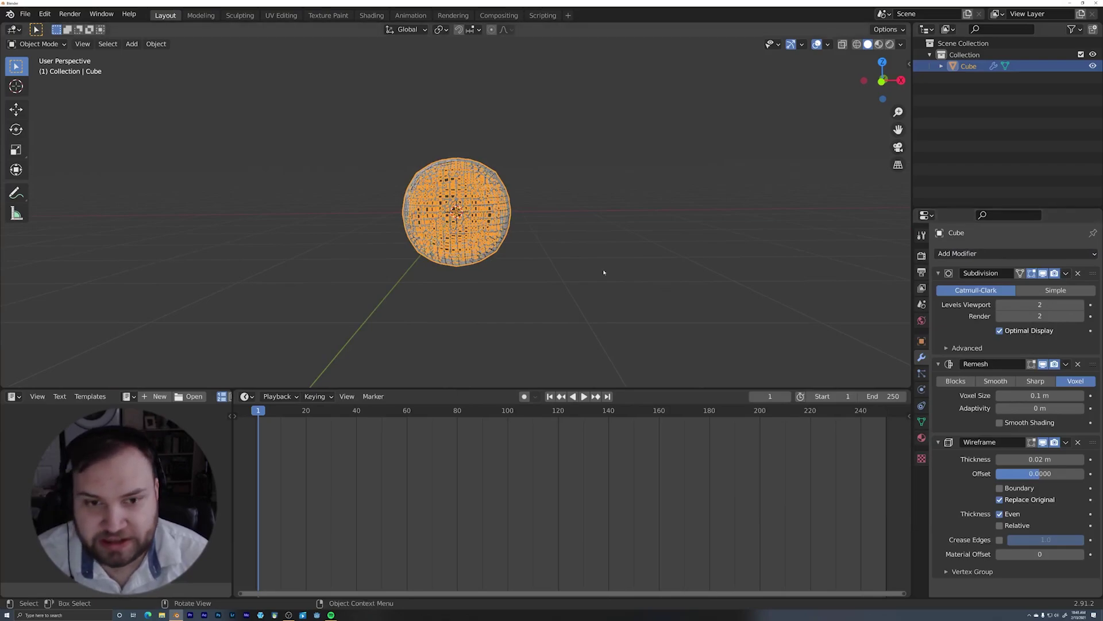
middle_click_drag(514, 190, 512, 191)
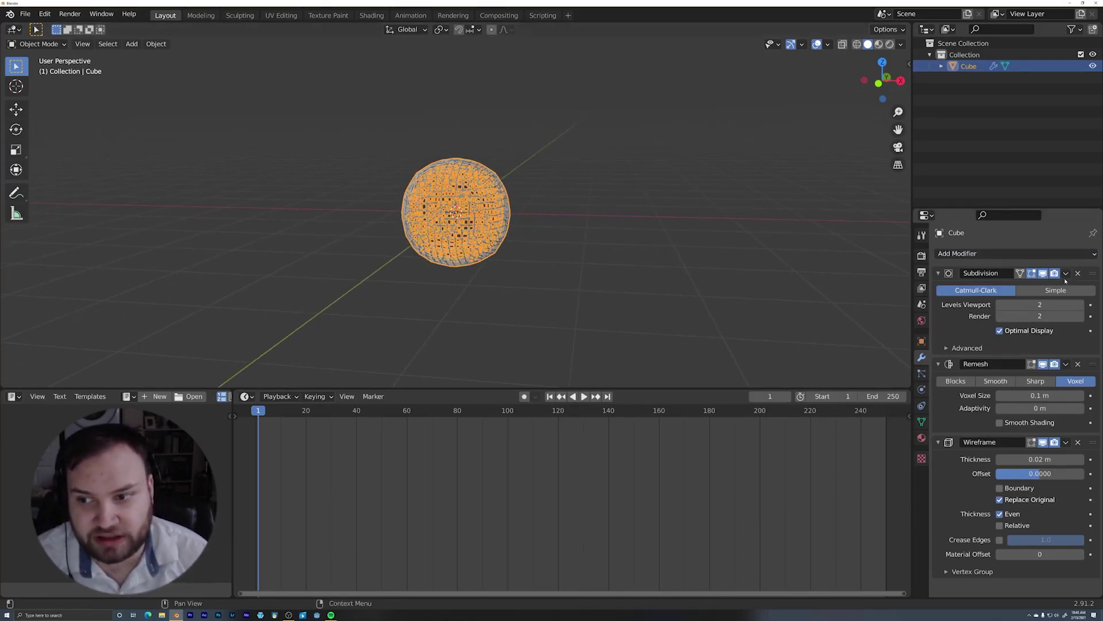
Convert the modified cube's visual geometry to a mesh and inspect the result in Edit Mode
key("ctrl+a")
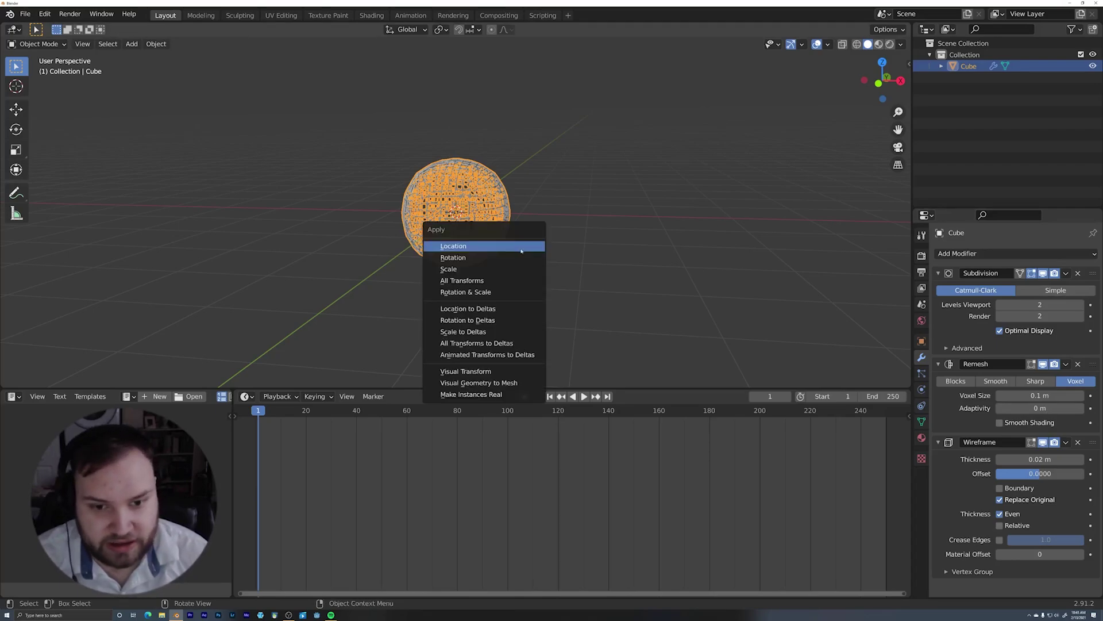
left_click(503, 385)
scroll(573, 249, "up", 8)
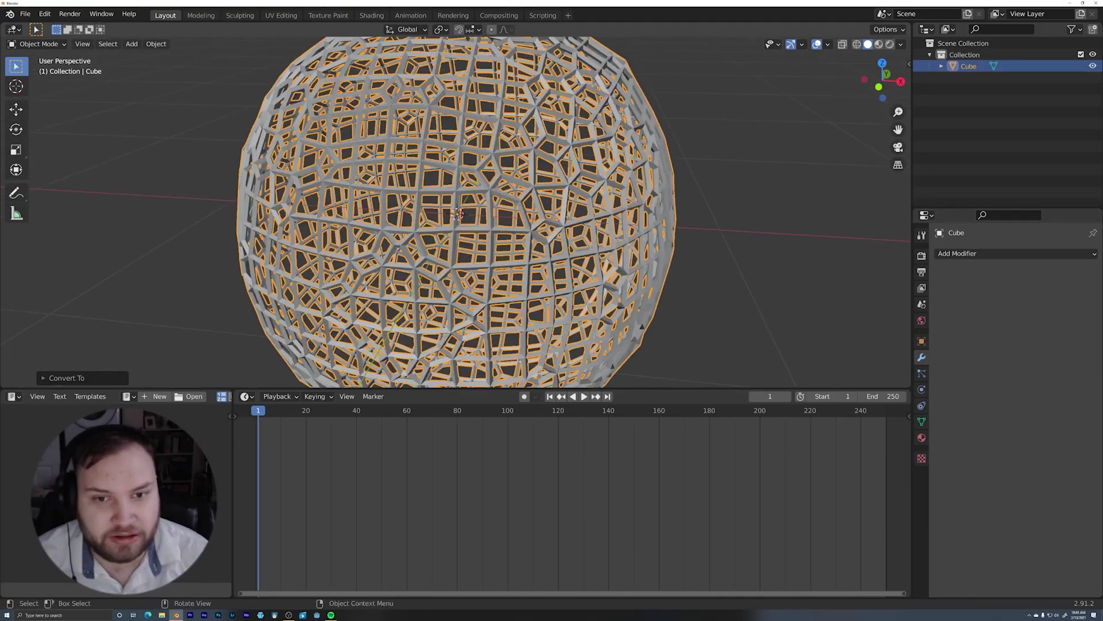
key("Tab")
middle_click_drag(460, 230, 459, 253)
scroll(459, 213, "down", 6)
Undo the mesh conversion and the Wireframe modifier, and remove the Remesh modifier
key("ctrl+z")
key("ctrl+z")
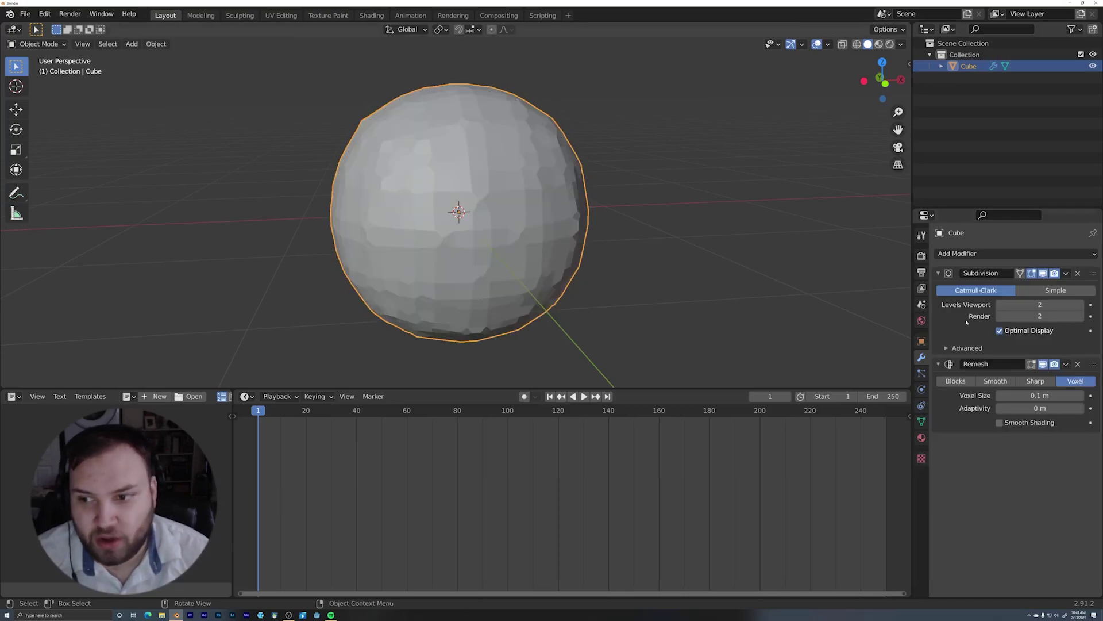
left_click(1078, 364)
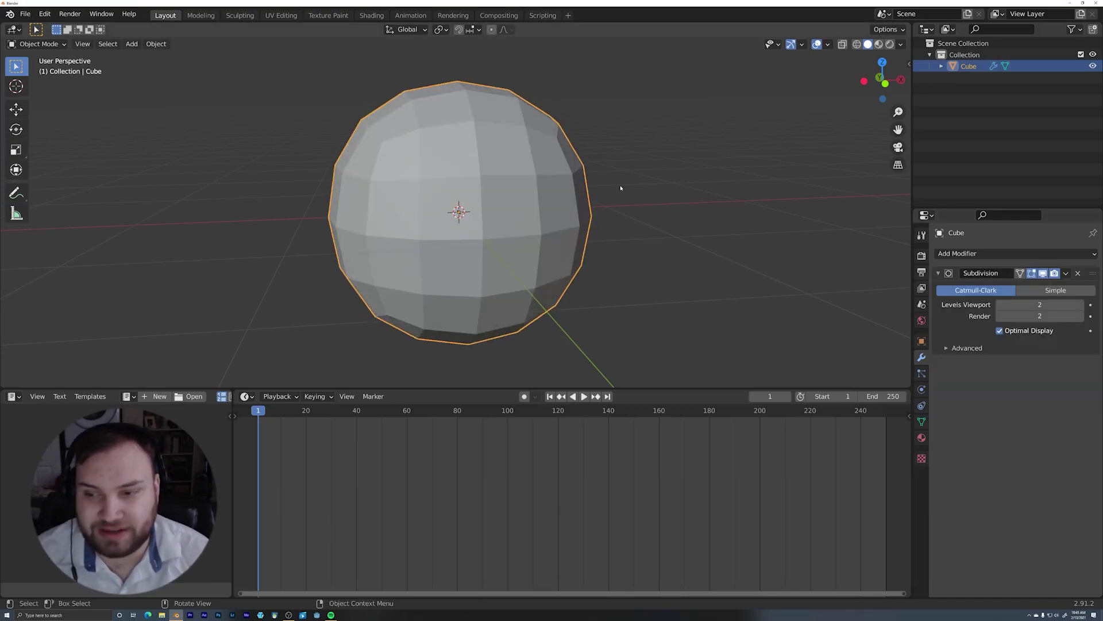
Add a horizontal loop cut around the middle of the cube in Edit Mode and return to Object Mode
middle_click_drag(620, 187, 548, 185)
scroll(569, 197, "down", 3)
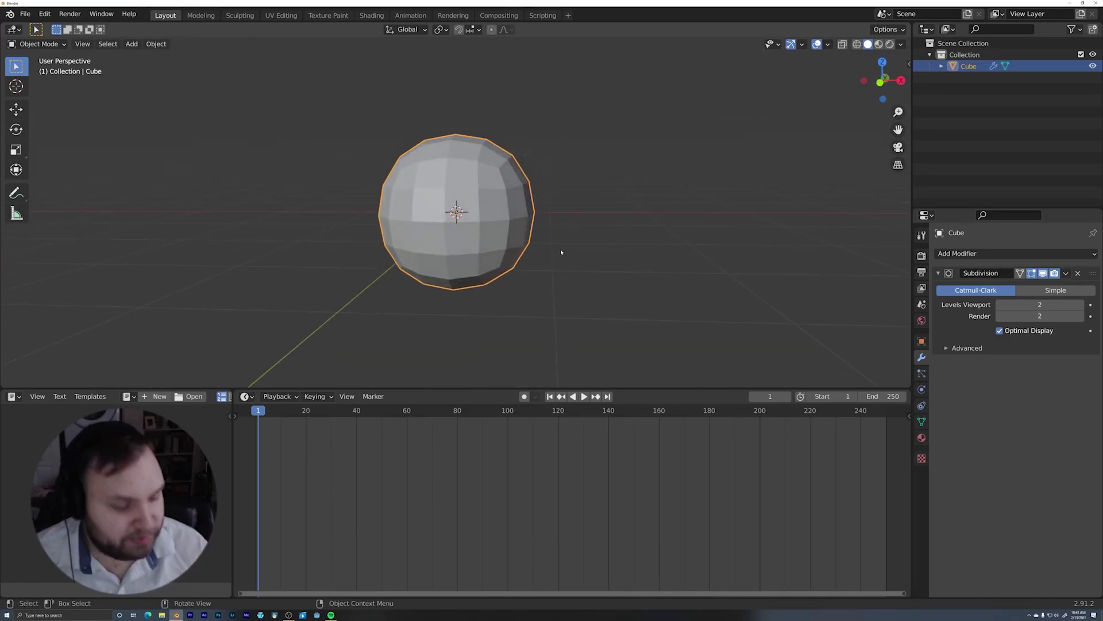
key("Tab")
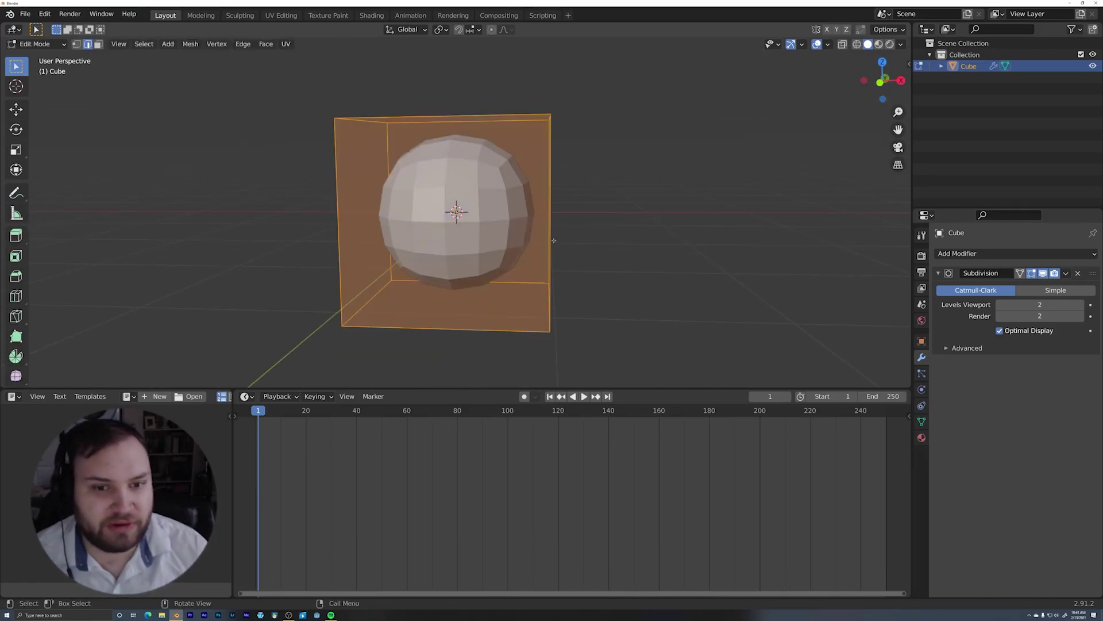
key("ctrl+r")
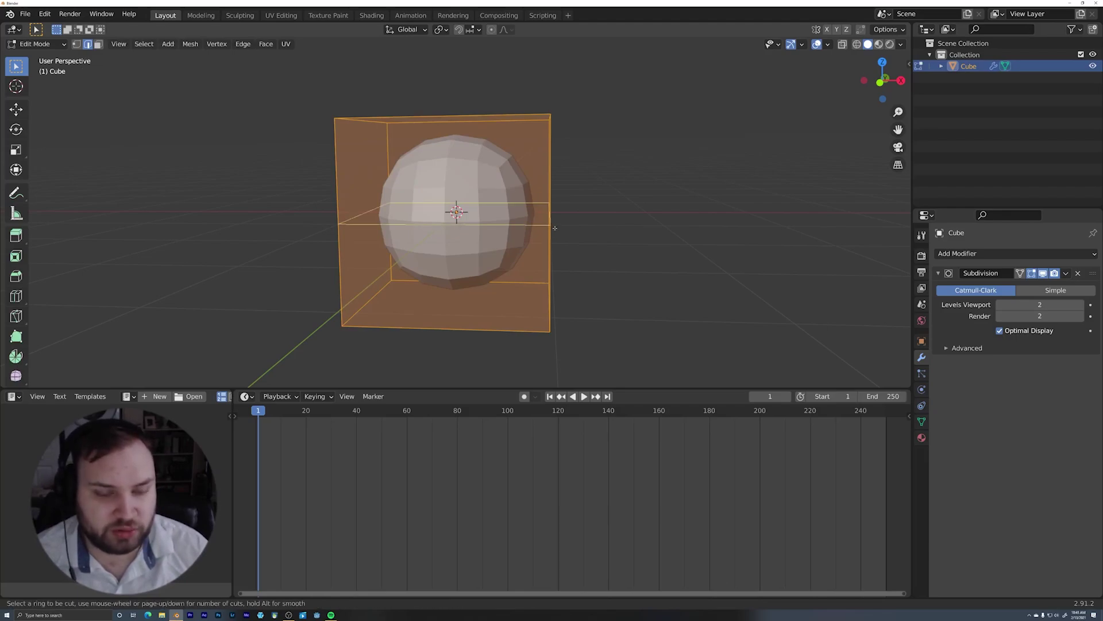
left_click(554, 226)
left_click(554, 227)
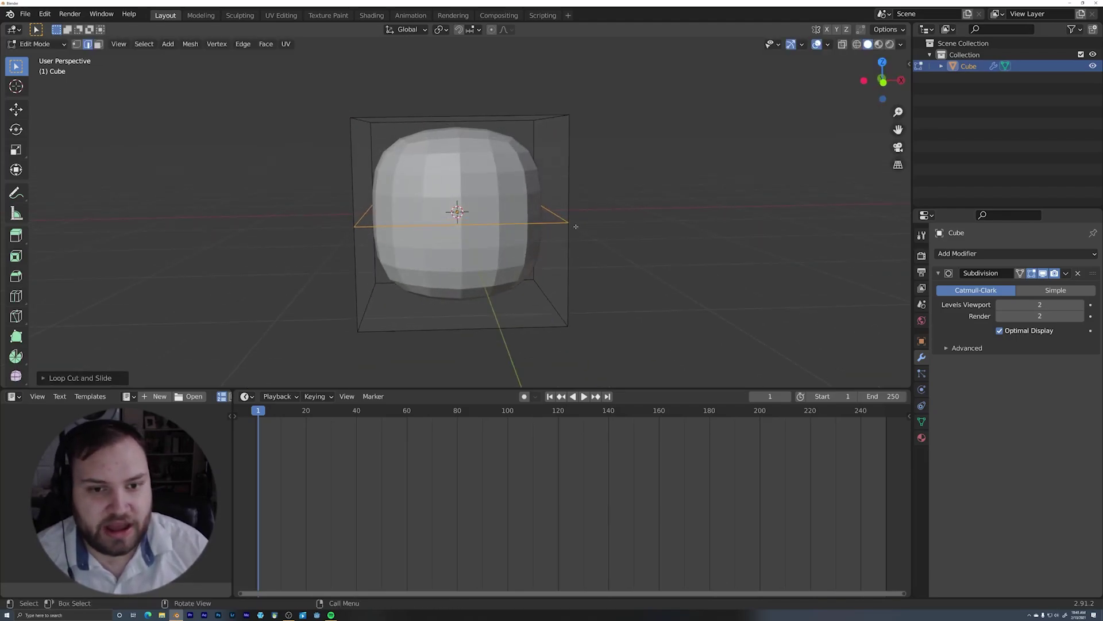
key("Tab")
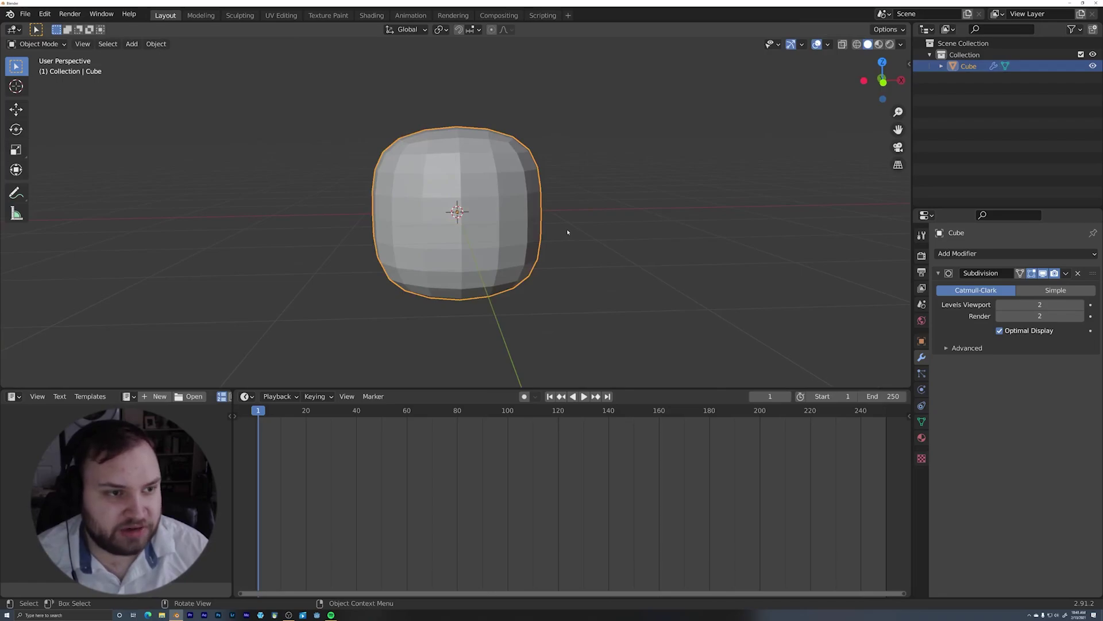
Apply the subdivision by converting the visual geometry to mesh, and check the new topology in Edit Mode
key("ctrl+a")
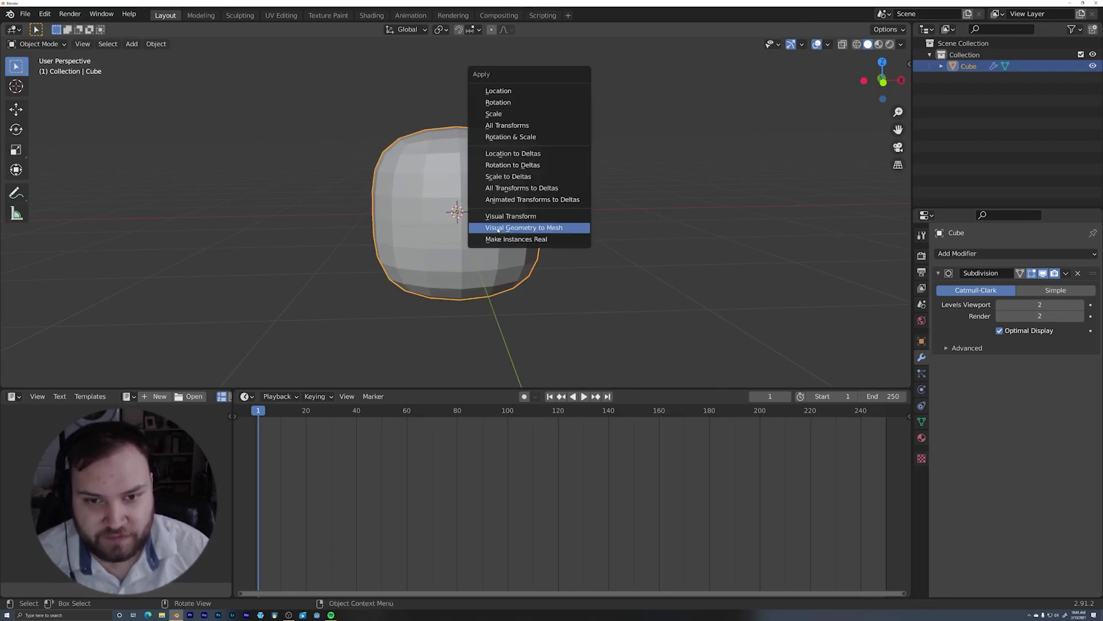
left_click(525, 228)
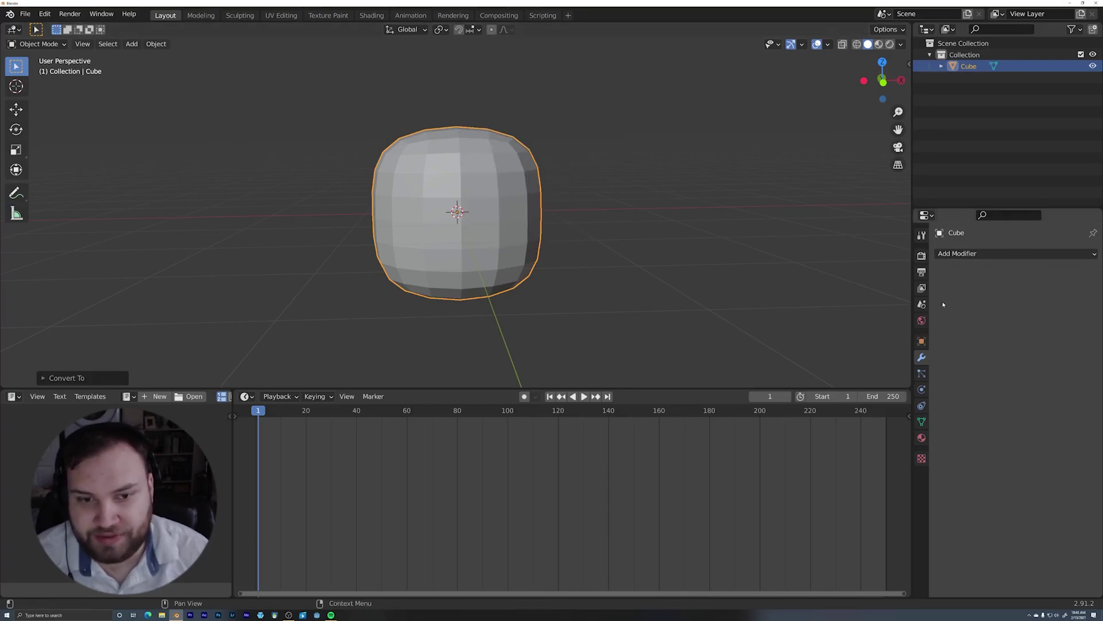
middle_click_drag(569, 221, 557, 226)
key("Tab")
middle_click_drag(519, 277, 567, 228)
scroll(536, 292, "up", 2)
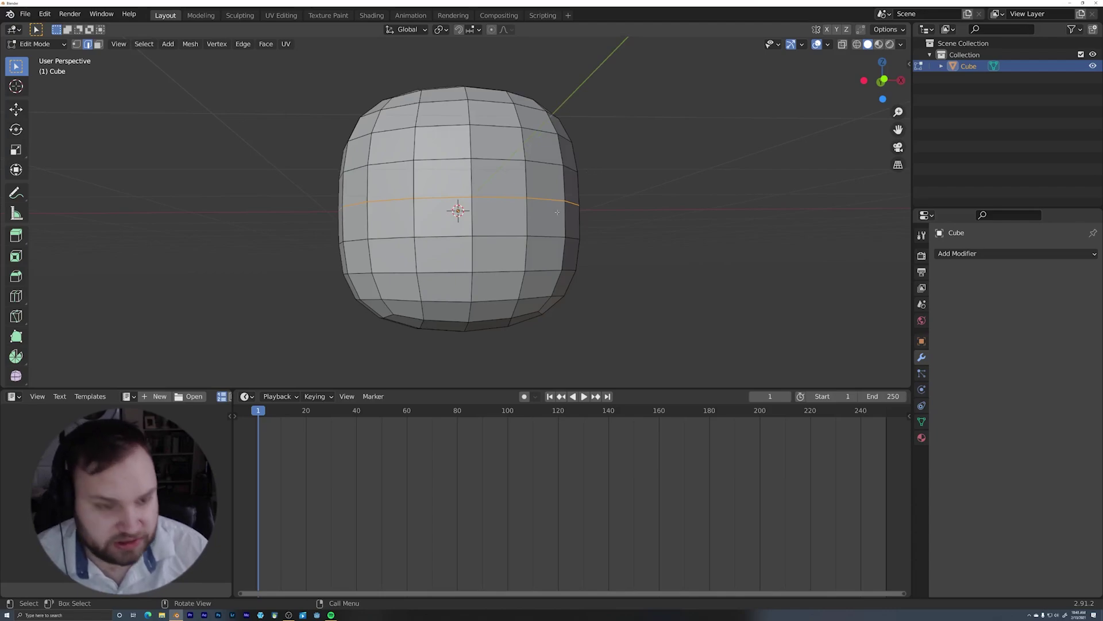
key("Tab")
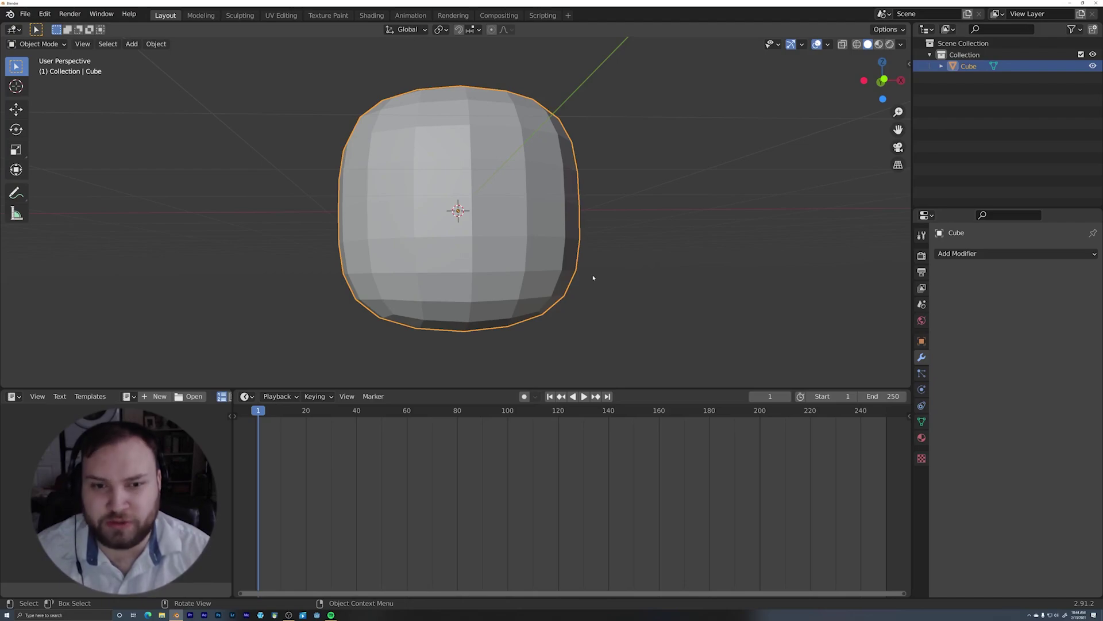
Add another level 2 subdivision to the rounded cube and turn on its on-cage display in Edit Mode
mouse_move(634, 227)
middle_mouse_down()
mouse_move(633, 197)
mouse_move(612, 241)
mouse_move(613, 231)
middle_mouse_up()
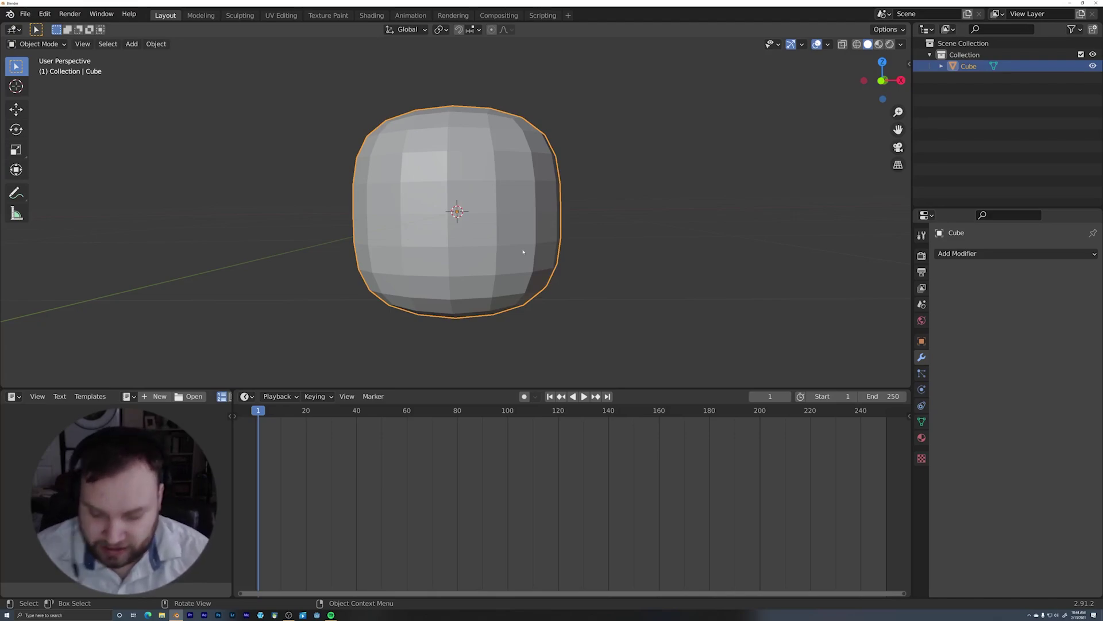
middle_click_drag(517, 201, 507, 235)
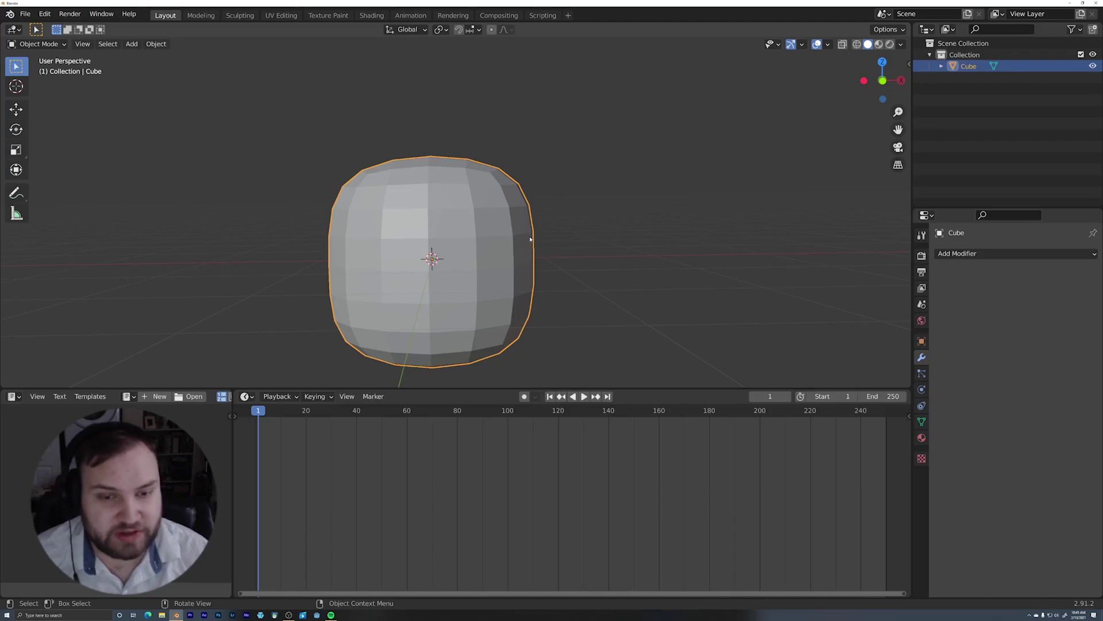
key("ctrl+2")
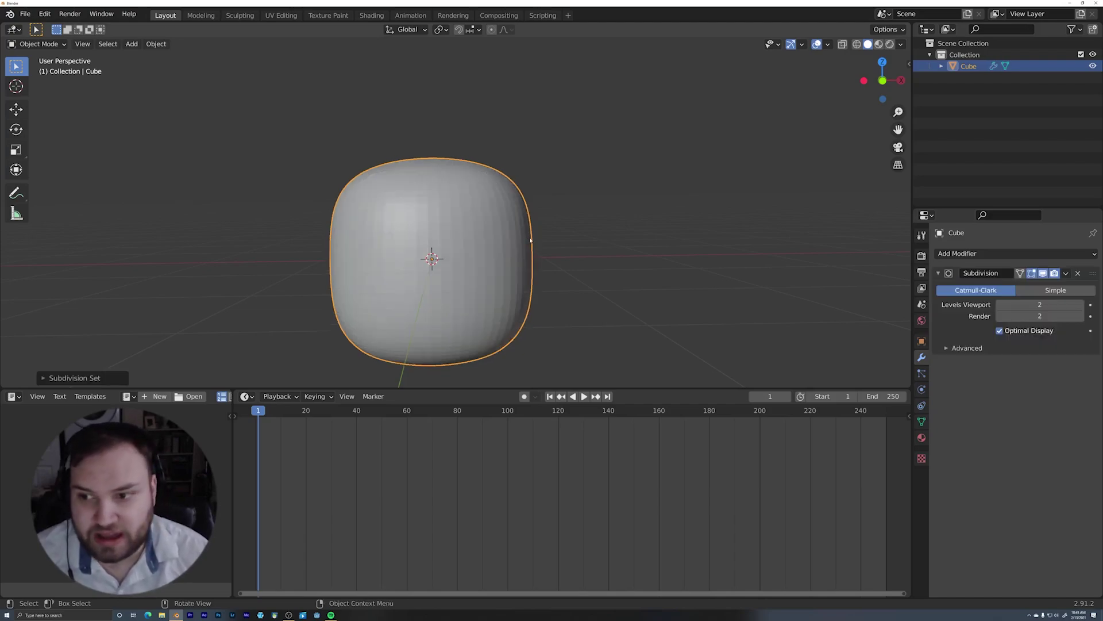
middle_click_drag(553, 271, 597, 221, "shift")
key("Tab")
scroll(603, 201, "up", 2)
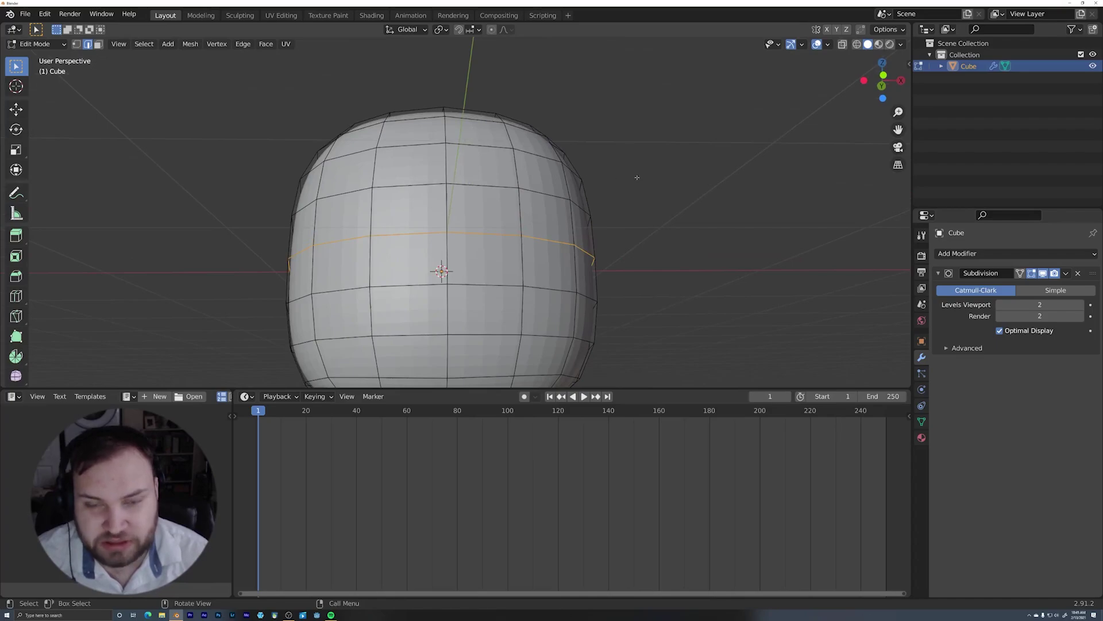
middle_click_drag(637, 177, 616, 232)
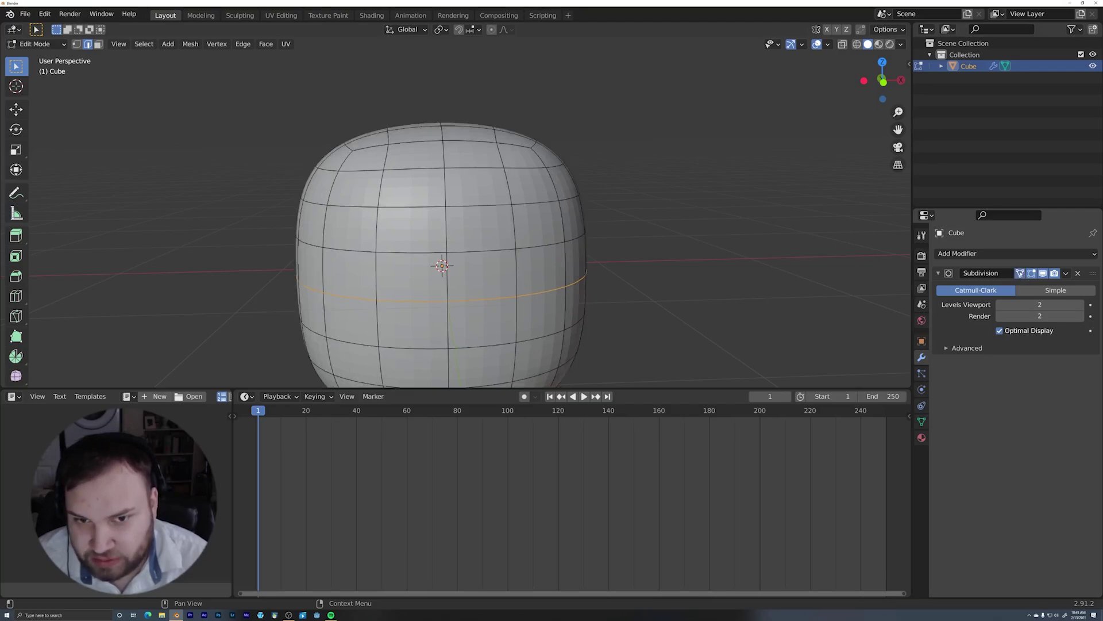
Shade the rounded cube smooth in Object Mode and return to editing its mesh
middle_click_drag(853, 241, 593, 168)
key("Tab")
right_click(456, 240)
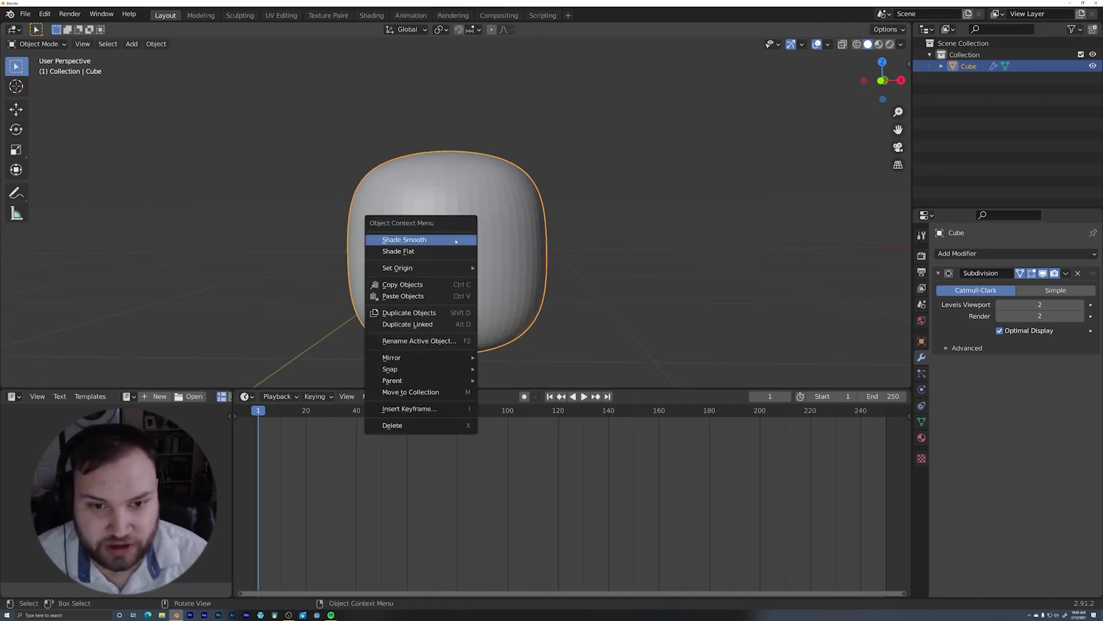
left_click(456, 241)
key("Tab")
middle_click_drag(552, 235, 511, 247)
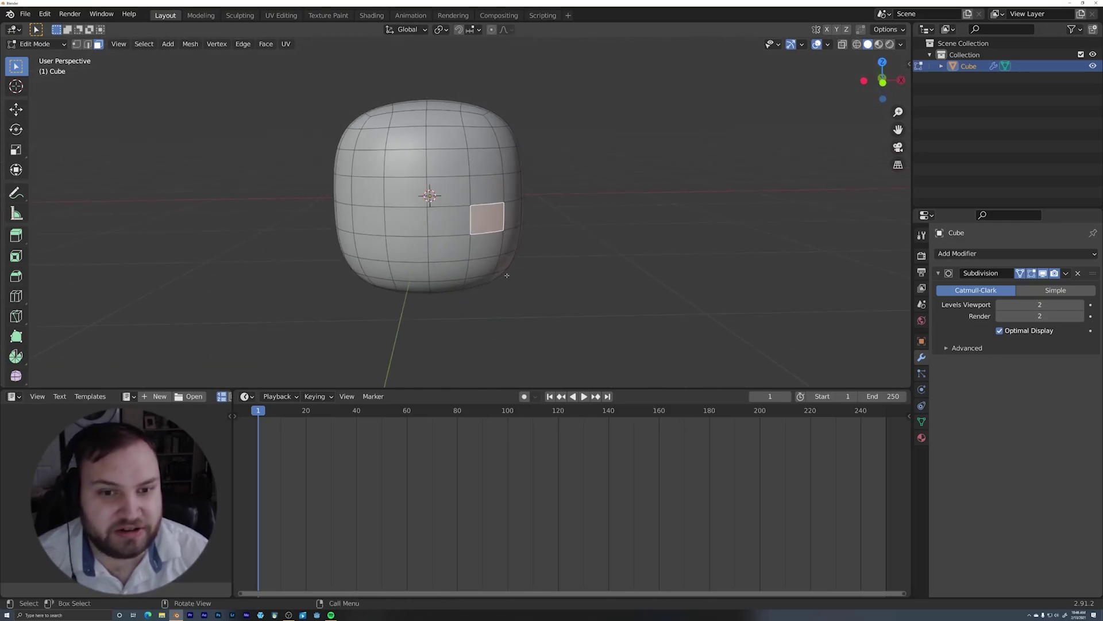
Select the two neighbouring faces low on the front of the mesh and extrude them inward to form a mouth cavity
scroll(513, 242, "up", 2)
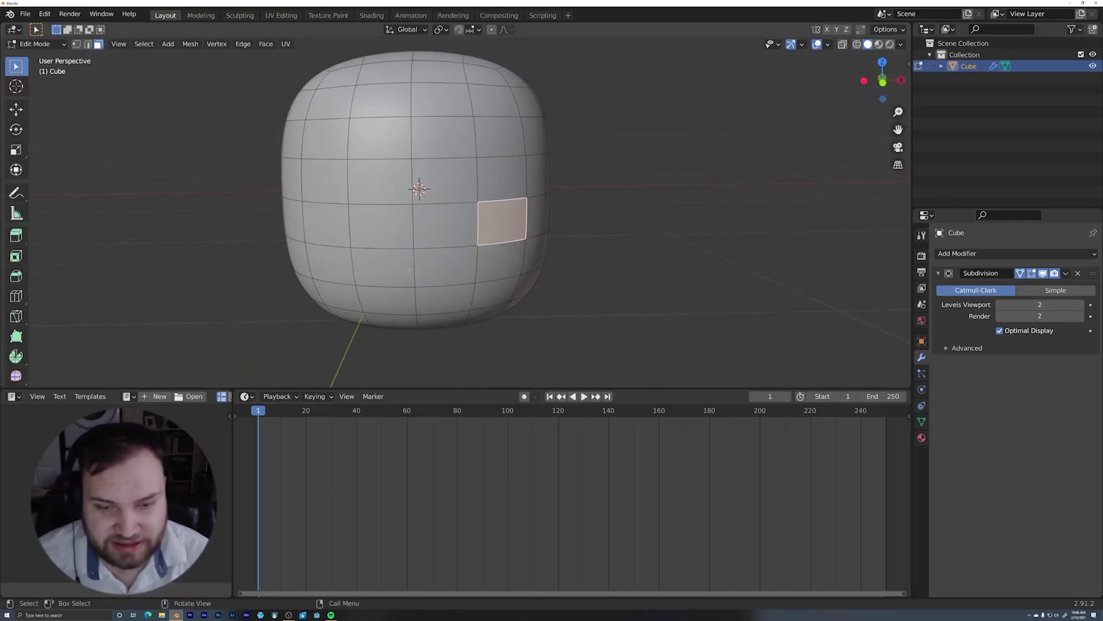
middle_click_drag(409, 269, 440, 282)
left_click(441, 283)
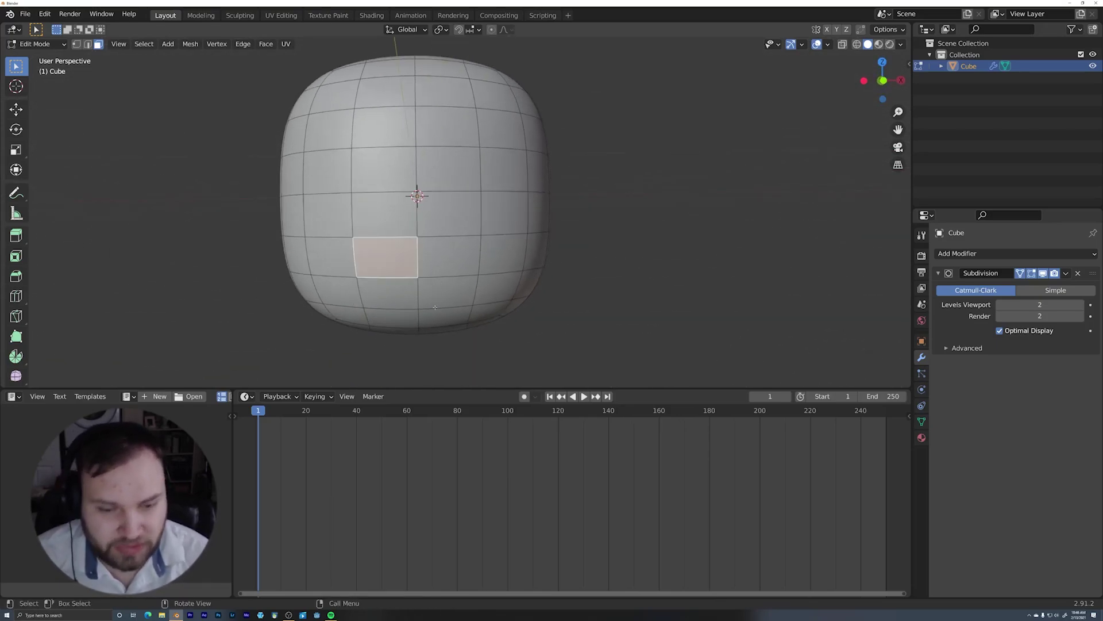
left_click(463, 264, "shift")
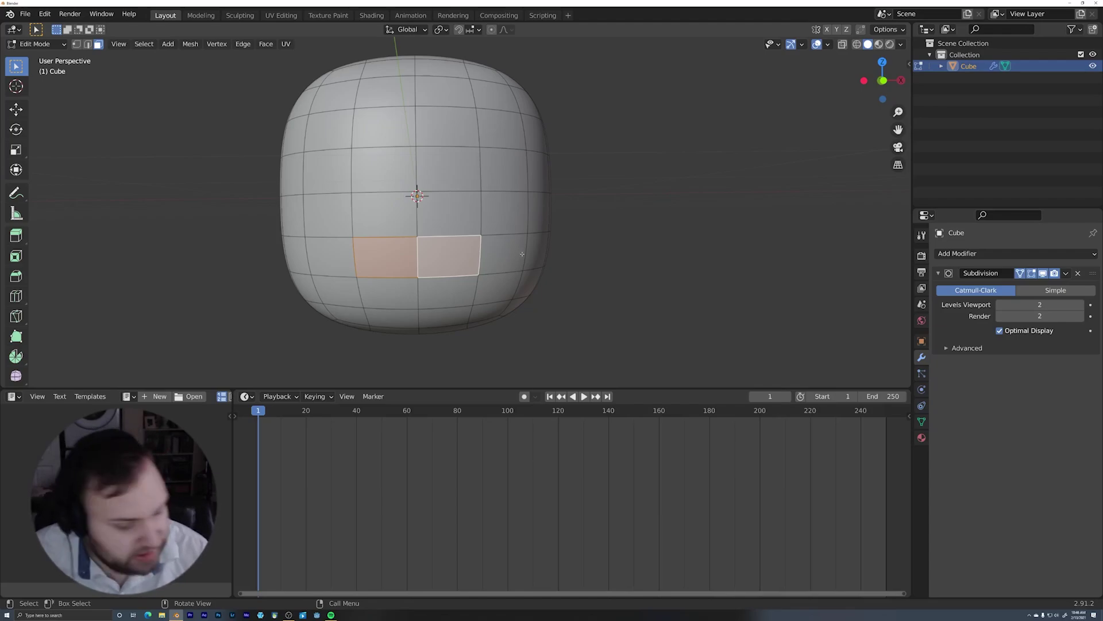
middle_click_drag(522, 253, 563, 258)
left_click(450, 225, "shift")
key("e")
left_click(533, 223)
scroll(513, 256, "up", 1)
middle_click_drag(461, 318, 544, 260)
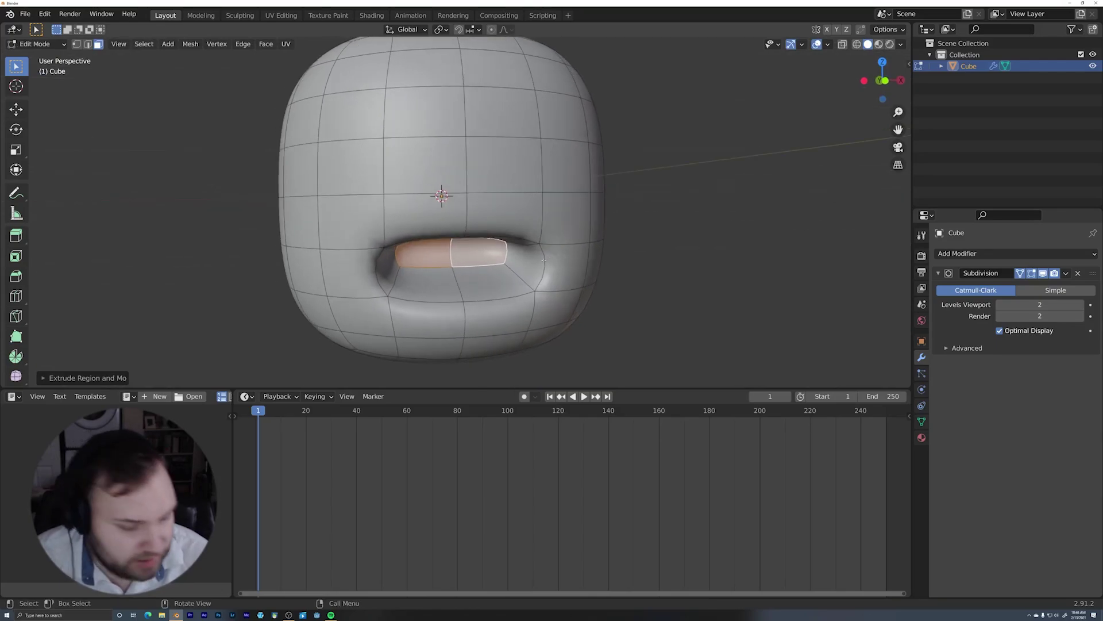
Select the edge loop around the mouth opening and bevel it to form a rounded lip ring
key("2")
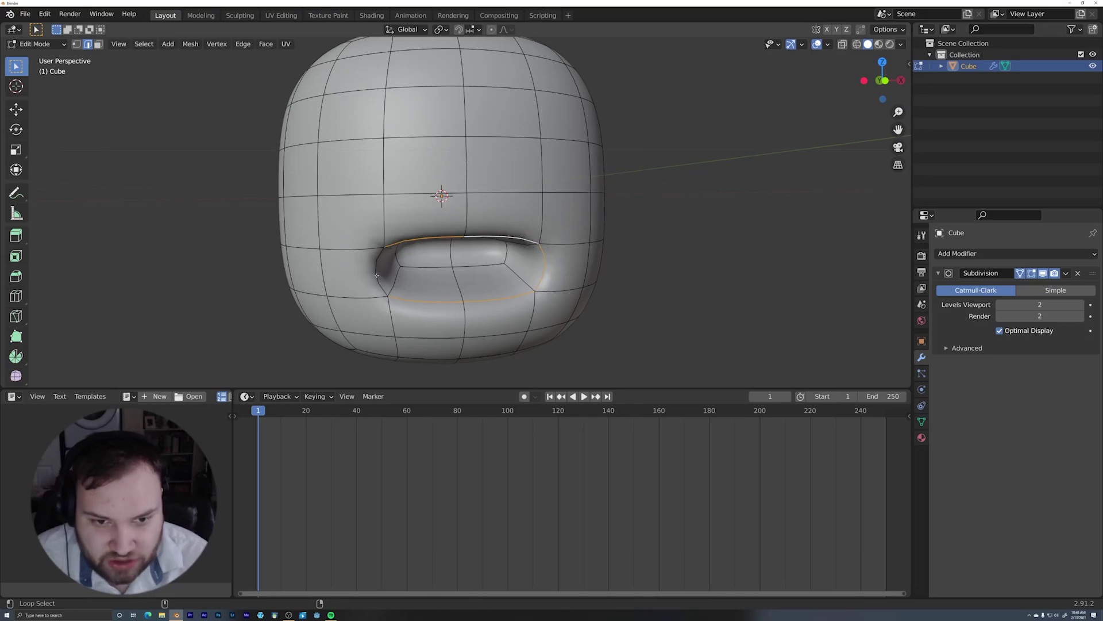
middle_click_drag(377, 276, 436, 264)
key("ctrl+b")
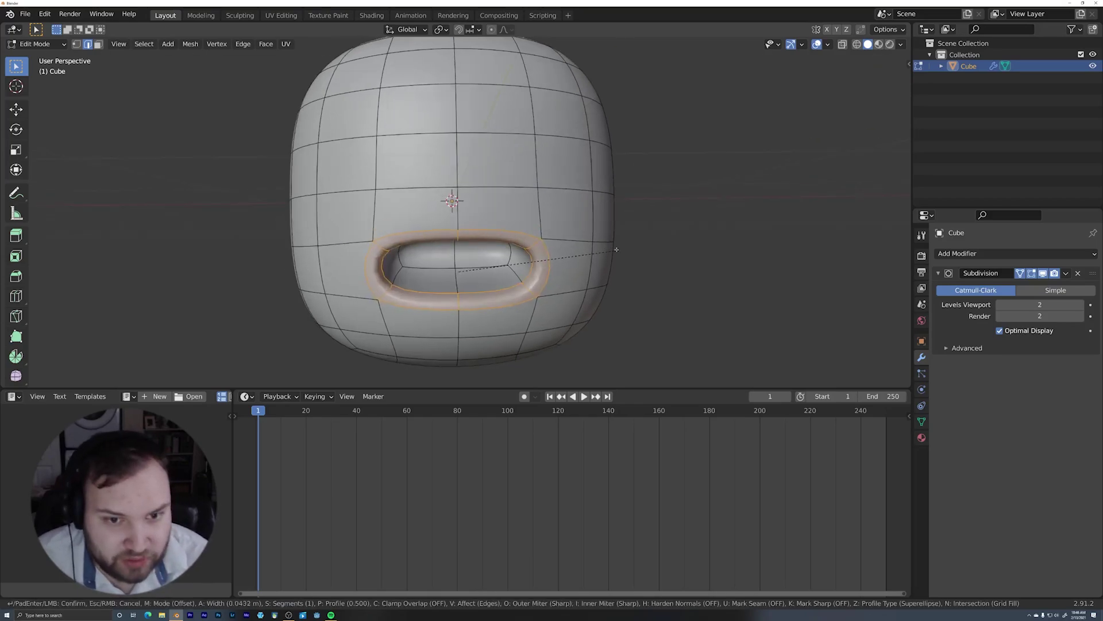
left_click(633, 248)
mouse_move(635, 247)
middle_mouse_down()
mouse_move(637, 216)
mouse_move(655, 227)
mouse_move(664, 207)
mouse_move(635, 261)
middle_mouse_up()
scroll(635, 261, "up", 3)
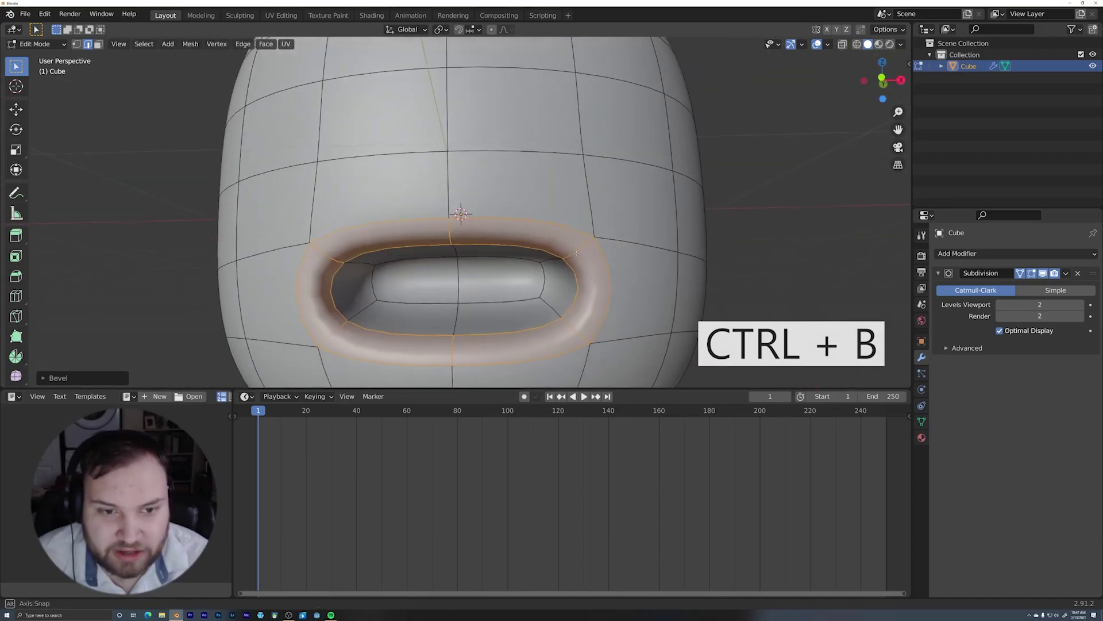
Raise the two upper corner edges of the lips along Z
left_click(333, 248)
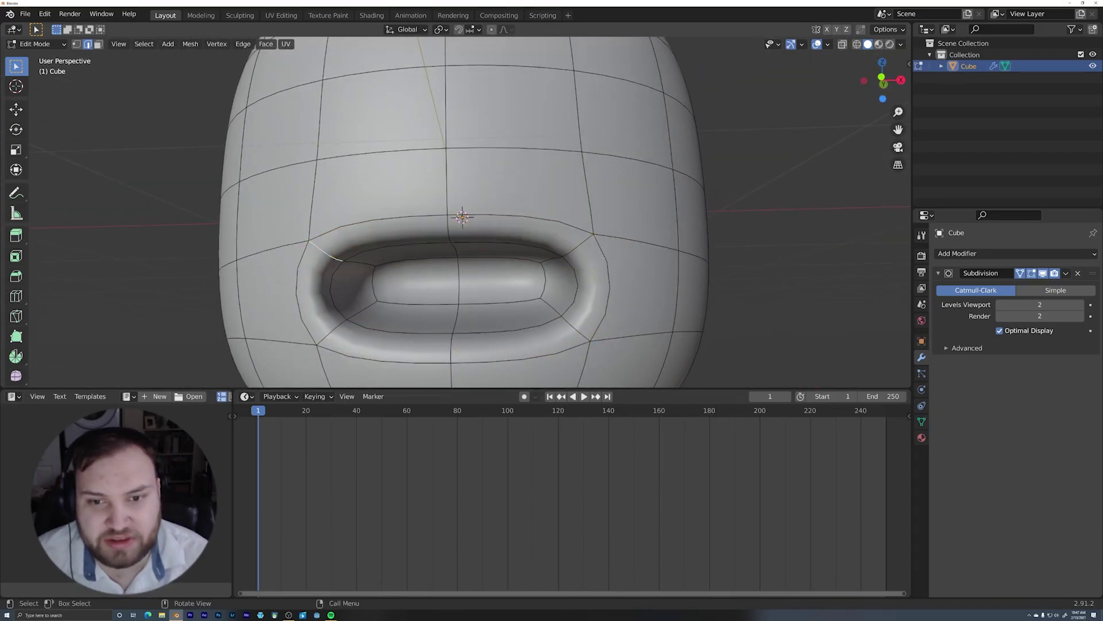
key("g")
key("z")
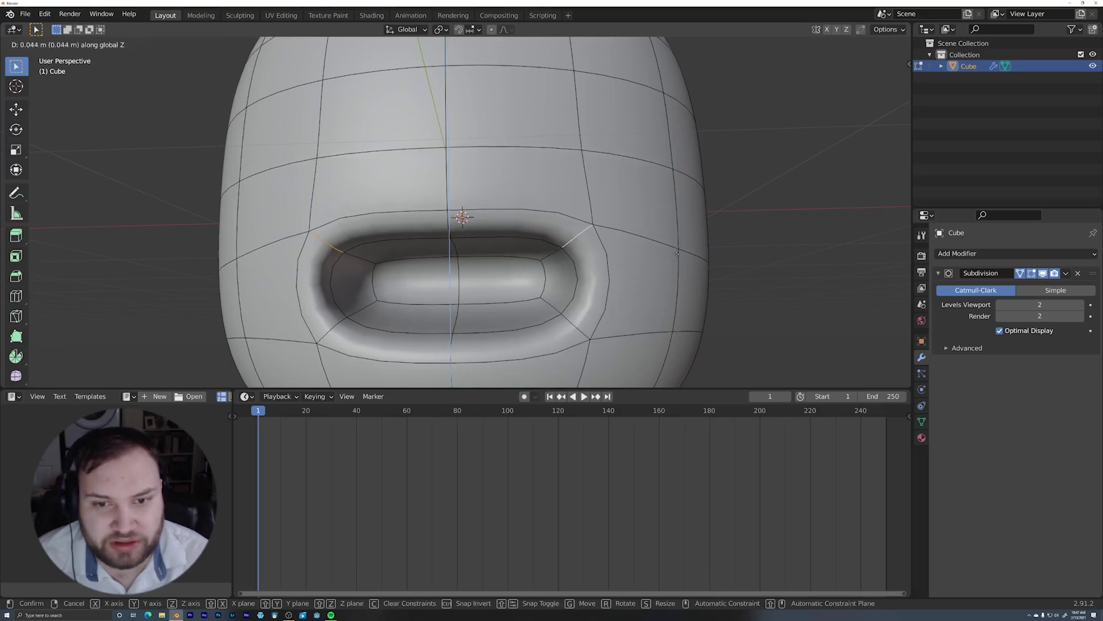
left_click(675, 233)
middle_click_drag(676, 232, 704, 189, "shift")
Select the centre edge path through the mouth from the lower lip to the upper lip and move it along Z
left_click(489, 287)
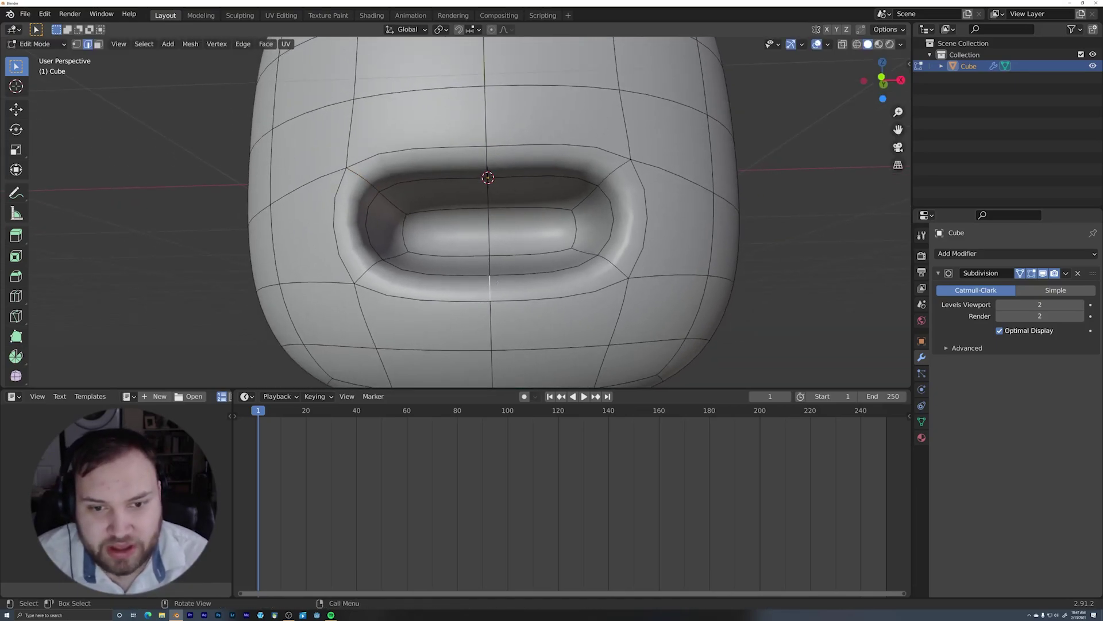
middle_click_drag(508, 251, 504, 208)
left_click(499, 228, "ctrl")
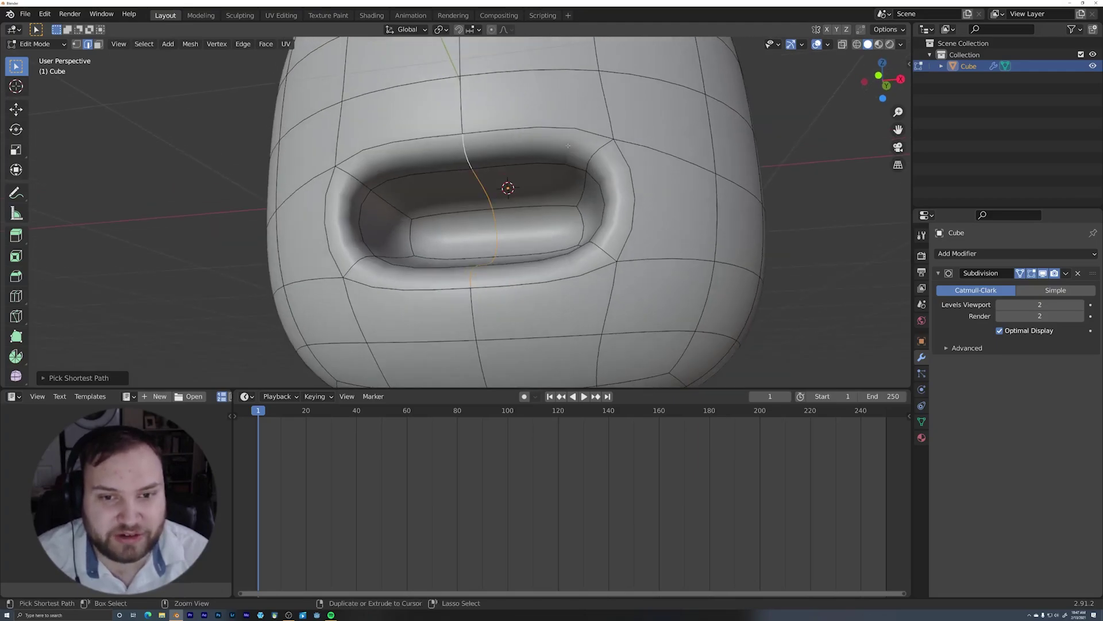
scroll(568, 145, "down", 2)
middle_click_drag(568, 145, 418, 232)
key("g")
key("z")
left_click(553, 214)
Adjust the lower lip along Z to shape the smile, and check the mouth in Object Mode
left_click(418, 232)
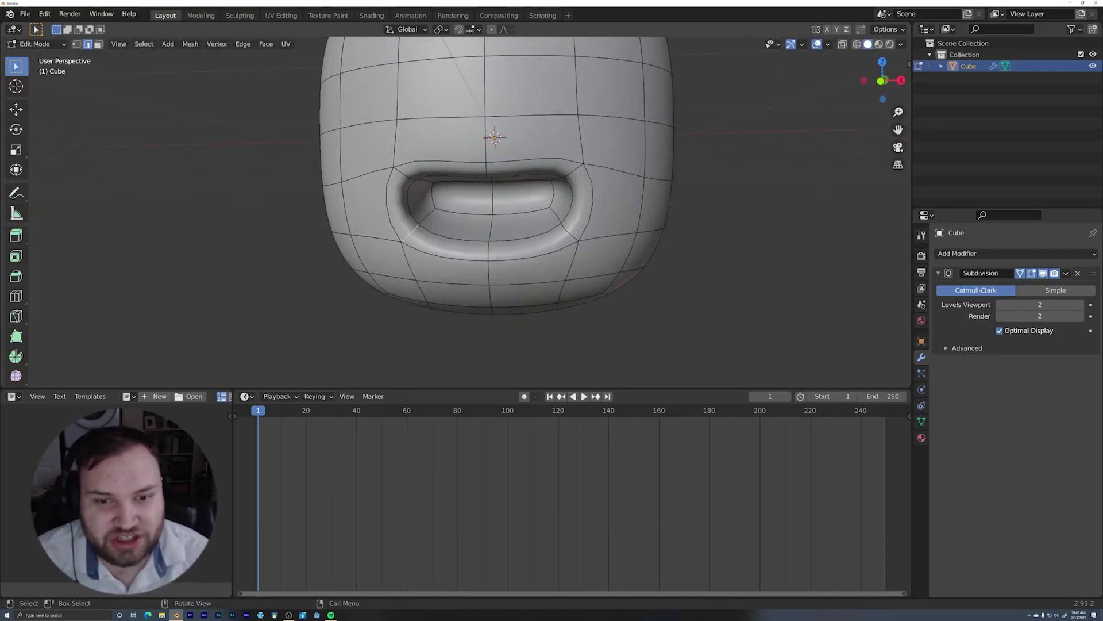
left_click(533, 254)
mouse_move(533, 253)
middle_mouse_down()
mouse_move(533, 226)
mouse_move(588, 253)
mouse_move(529, 237)
middle_mouse_up()
key("1")
left_click(490, 259)
key("g")
key("z")
left_click(535, 242)
scroll(535, 242, "down", 3)
key("Tab")
scroll(519, 237, "up", 5)
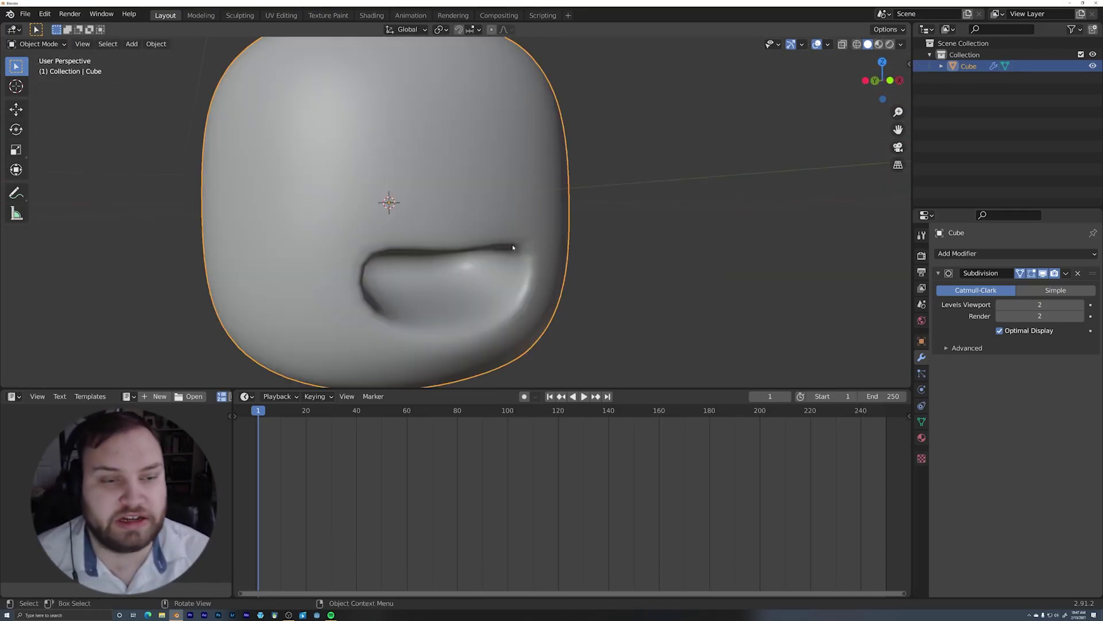
Apply a vertex bevel to the centre vertex above the mouth in Edit Mode to make a diamond-shaped face
key("Tab")
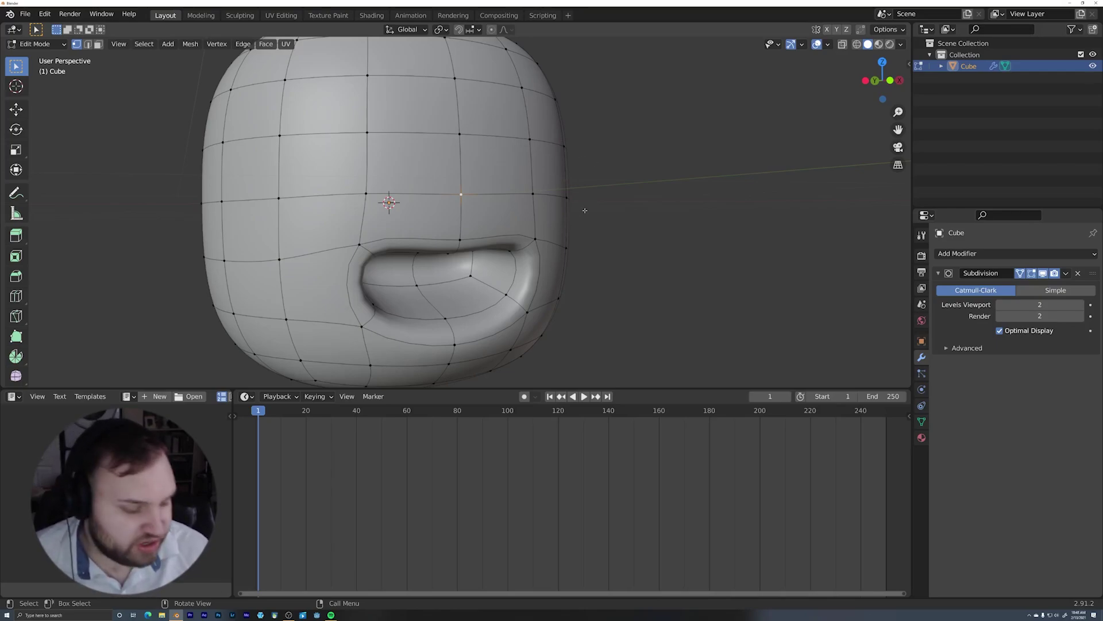
key("ctrl+b")
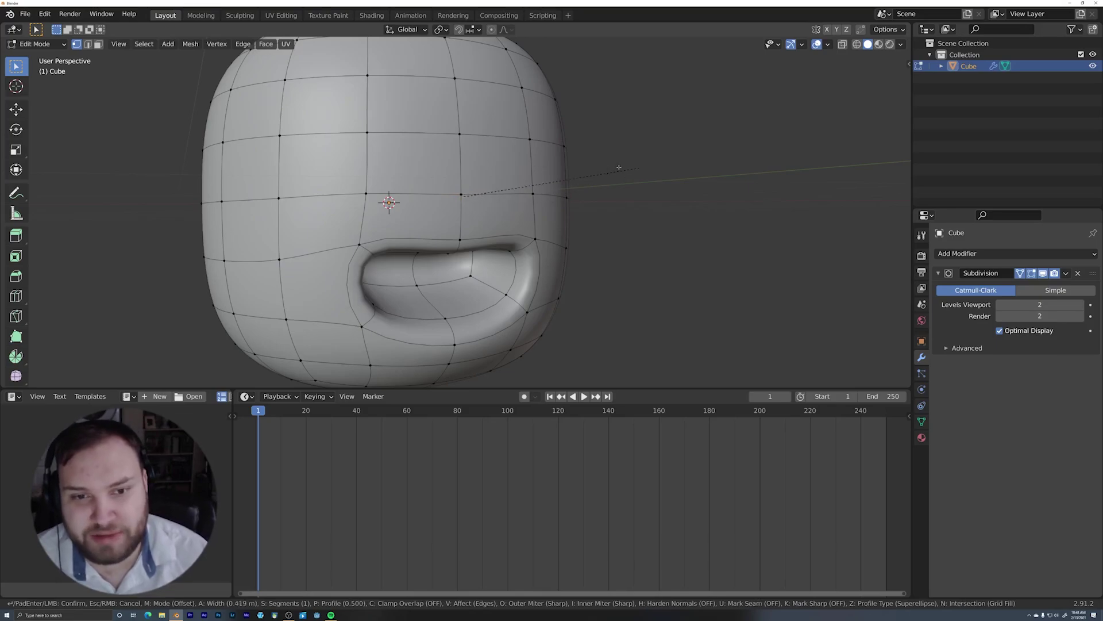
key("Escape")
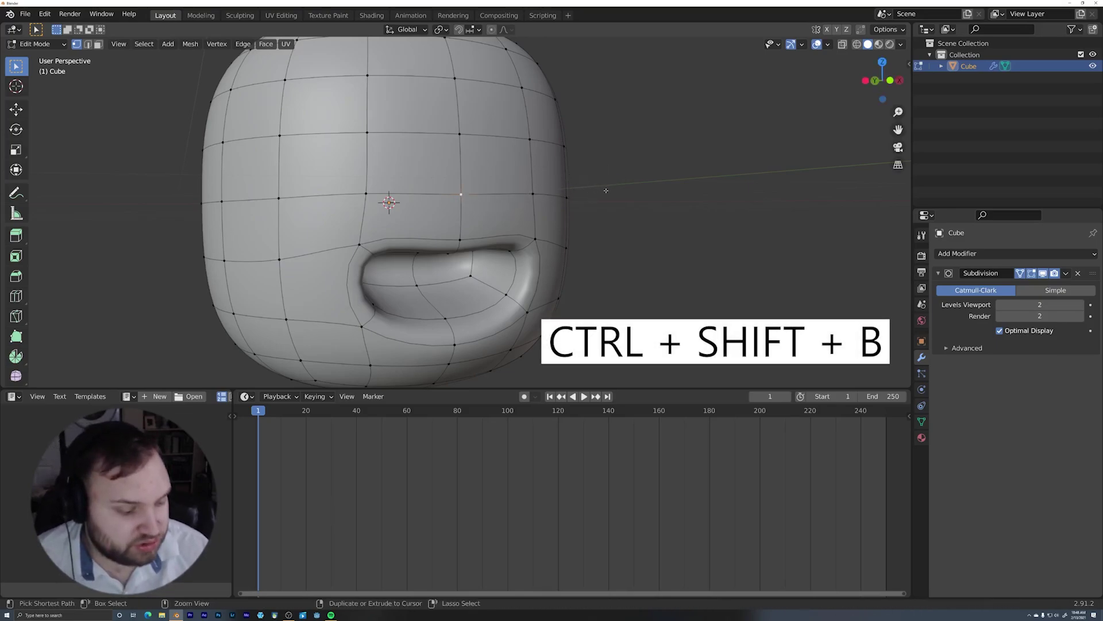
key("ctrl+shift+b")
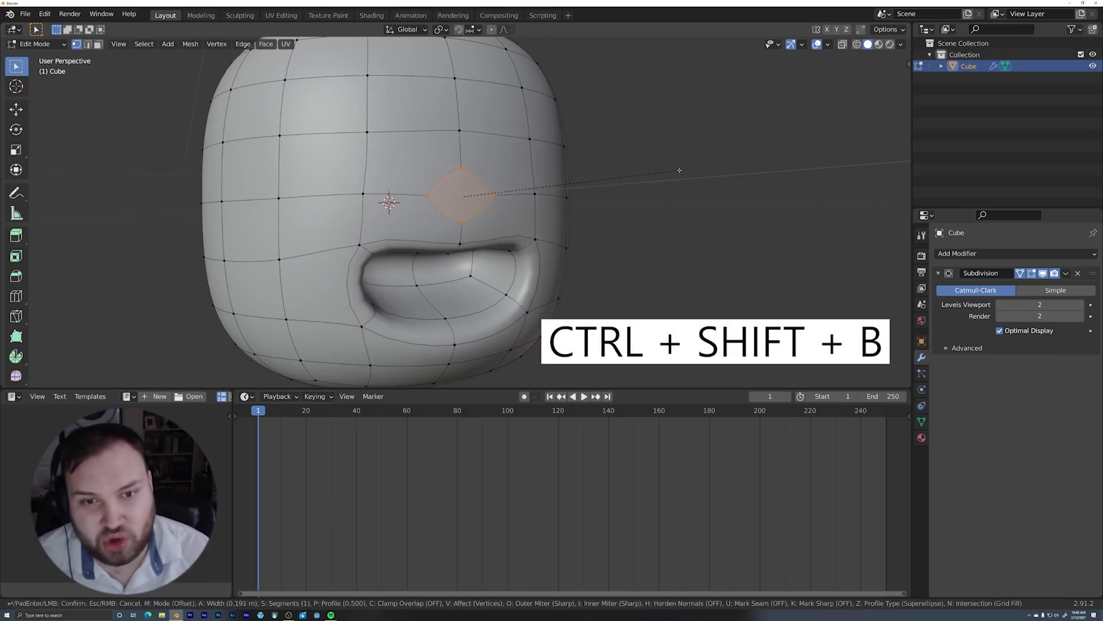
left_click(702, 166)
middle_click_drag(701, 165, 619, 179)
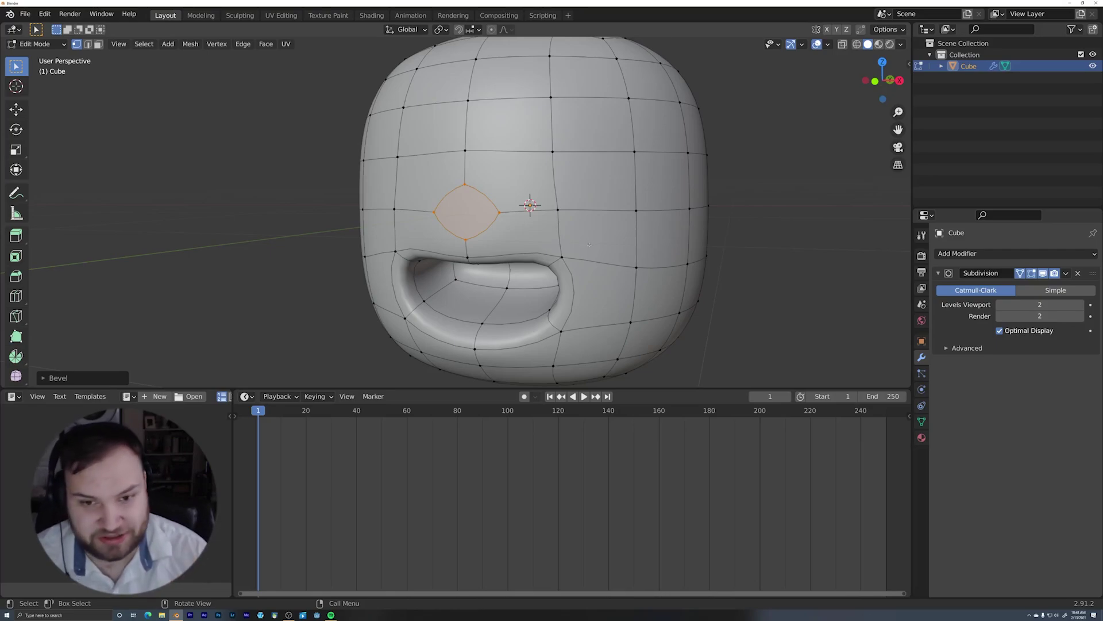
Extrude the diamond-shaped face outward from the front of the head to start the nose
middle_click_drag(553, 199, 576, 218)
scroll(556, 199, "down", 2)
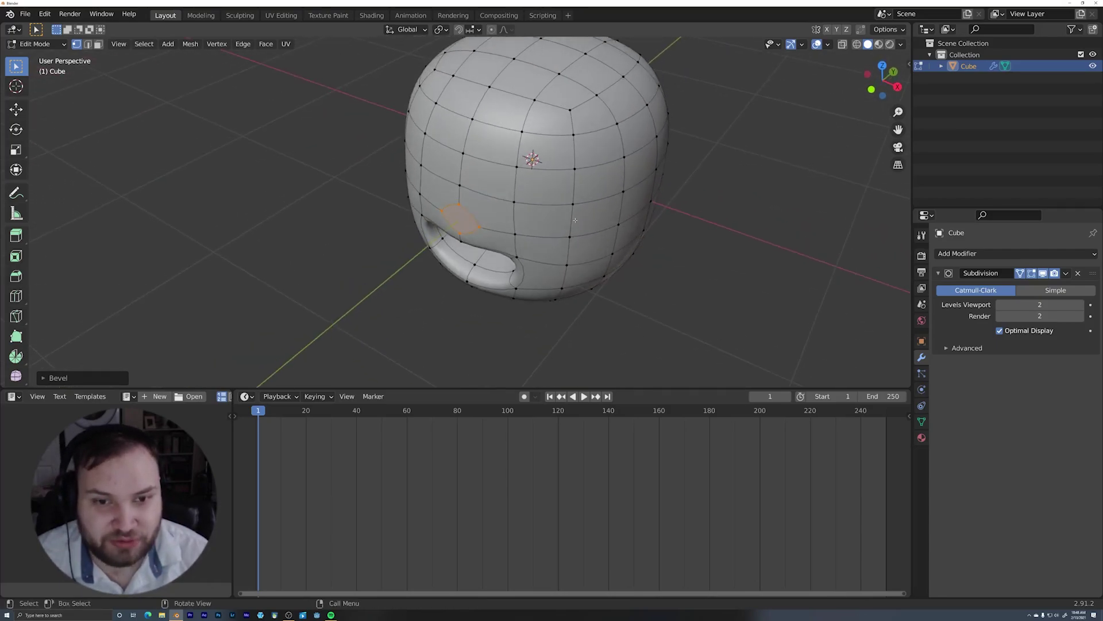
key("e")
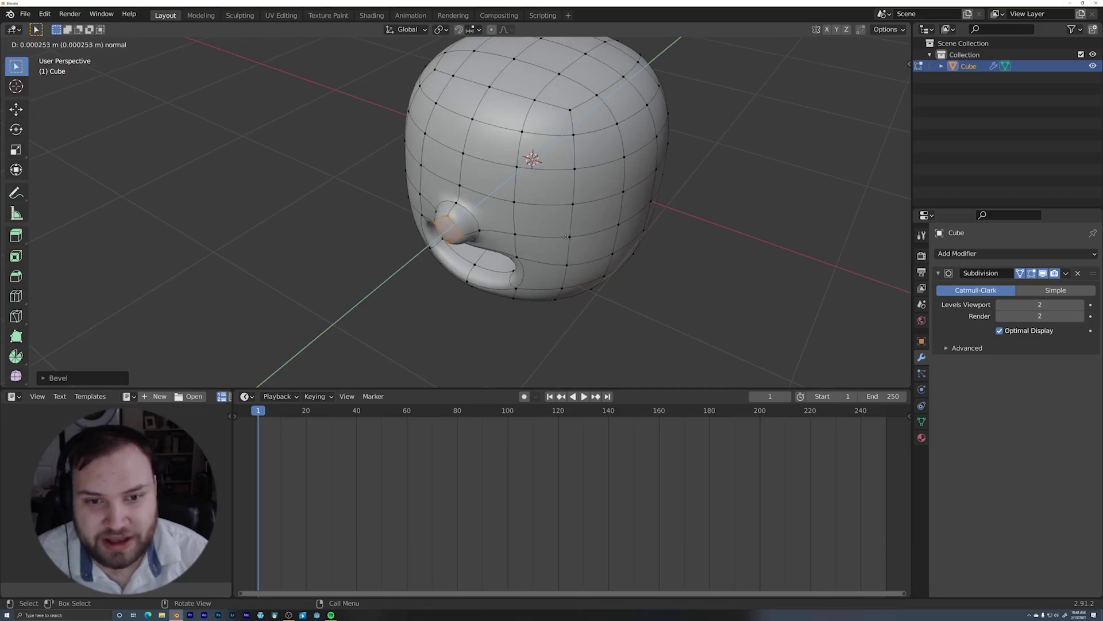
left_click(566, 236)
scroll(566, 236, "up", 2)
middle_click_drag(566, 237, 532, 218)
Extrude the nose tip again with a scaled end, and scale the ring around the middle of the nose along X
key("e")
key("s")
left_click(522, 214)
scroll(584, 196, "up", 2)
key("s")
key("x")
left_click(613, 212)
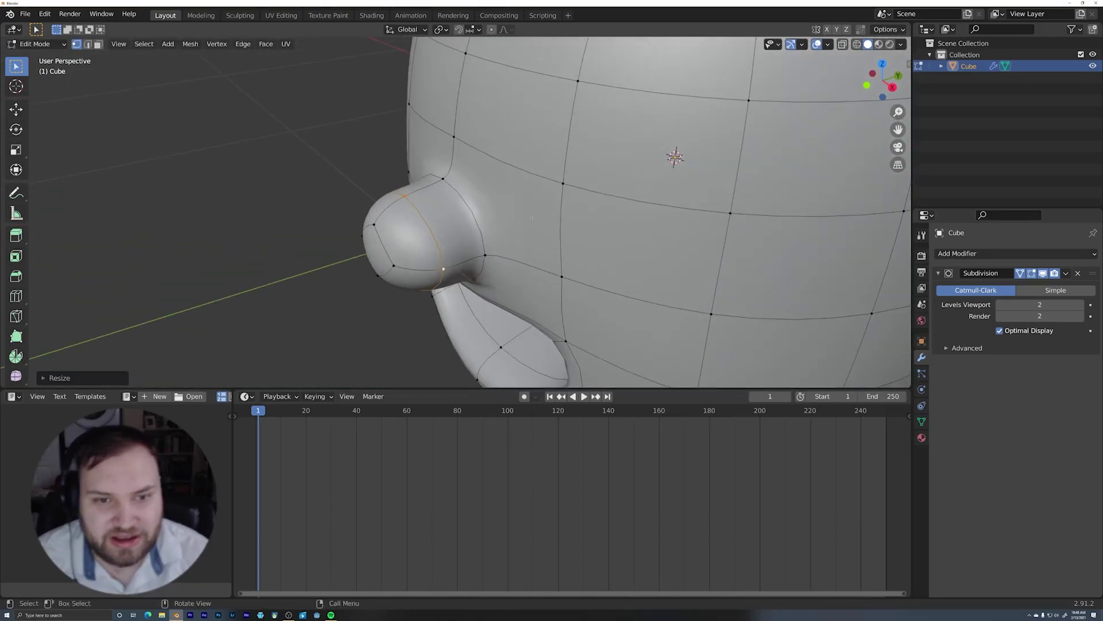
Move the vertex at the top of the nose base and the one above it along Z to shape the bridge
left_click(450, 184)
key("g")
key("z")
left_click(452, 177)
left_click(455, 139)
middle_click_drag(456, 139, 611, 282)
key("g")
key("z")
left_click(526, 136)
Push the two vertices on either side of the nose bridge back about 0.35 m along Y to form eye sockets
middle_click_drag(592, 159, 546, 266)
middle_click_drag(444, 240, 480, 247)
middle_click_drag(427, 219, 518, 208)
key("g")
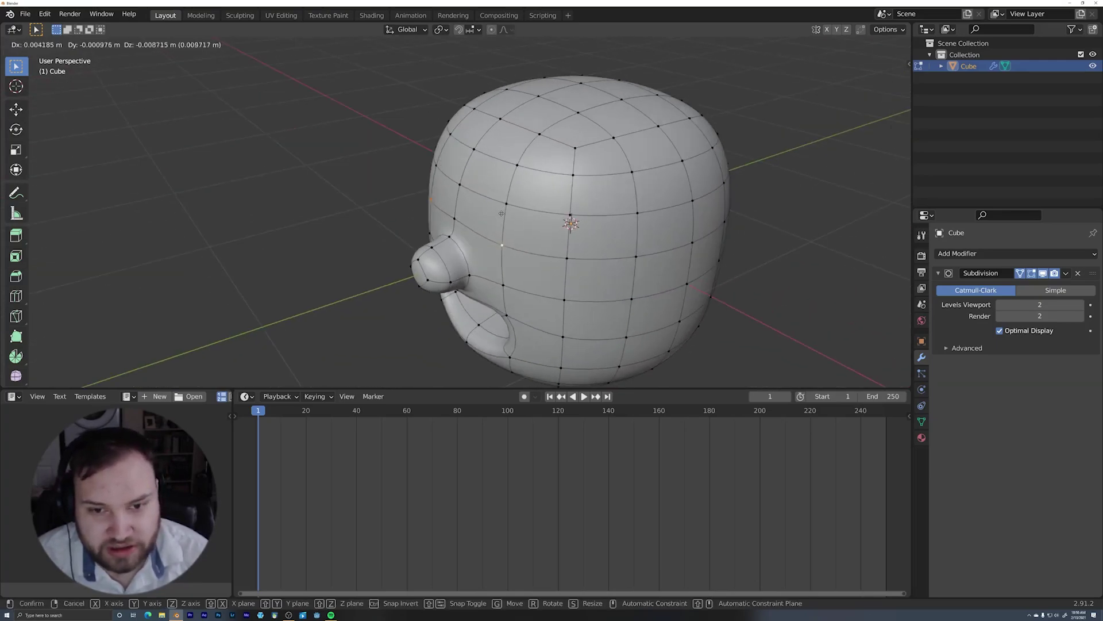
key("y")
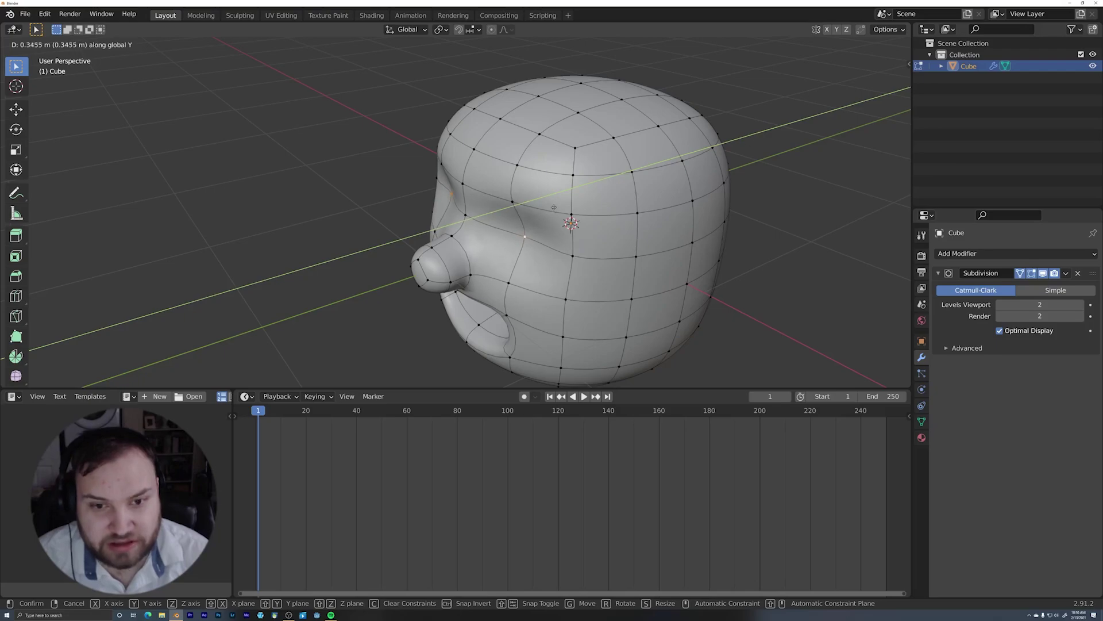
left_click(554, 206)
middle_click_drag(553, 207, 380, 191)
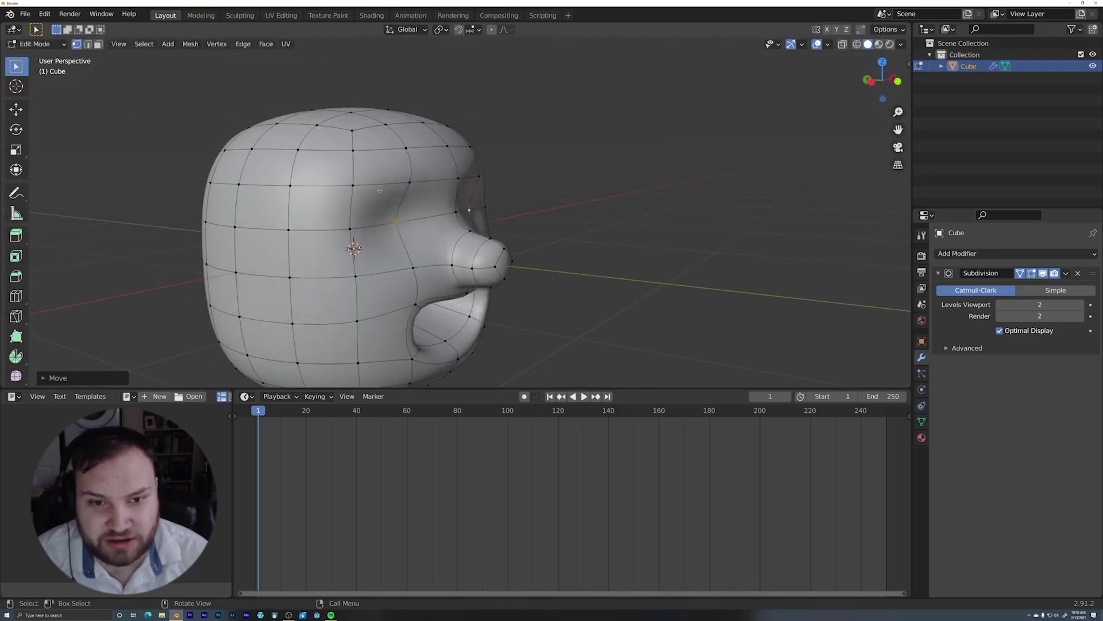
middle_click_drag(518, 195, 439, 221)
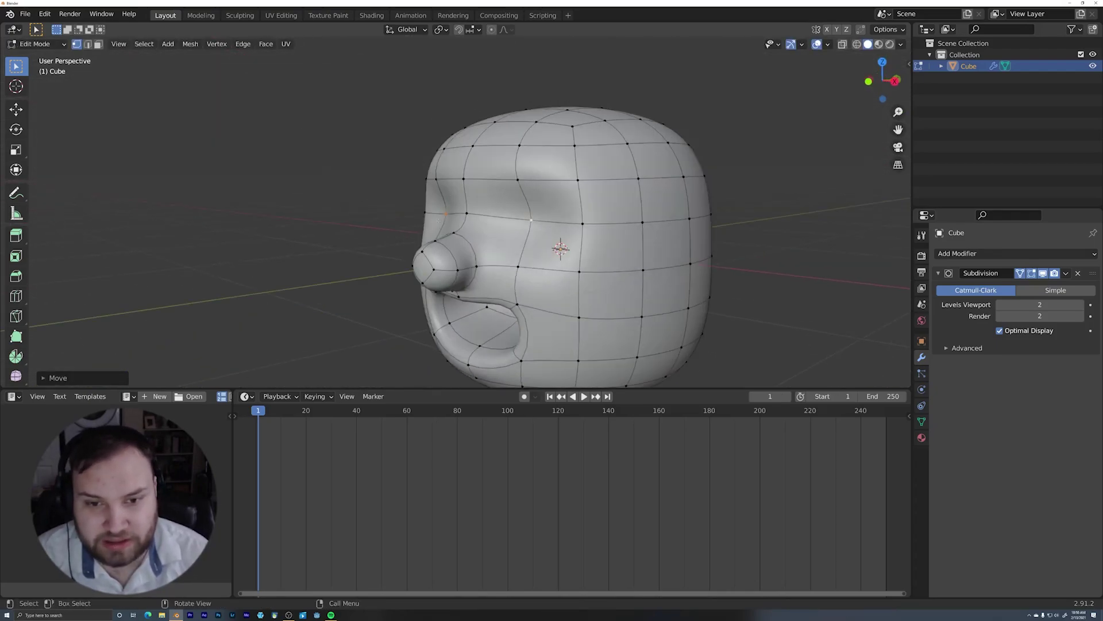
middle_click_drag(510, 266, 566, 261)
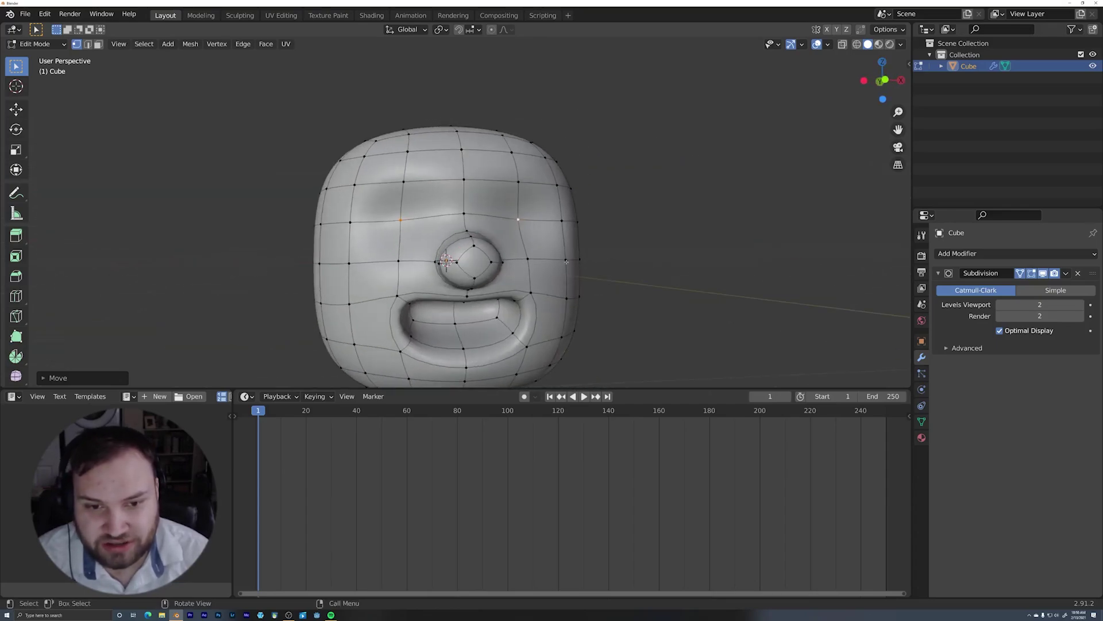
Select the cheek vertices on both sides of the nose and reposition them along Z and Y
left_click(401, 260)
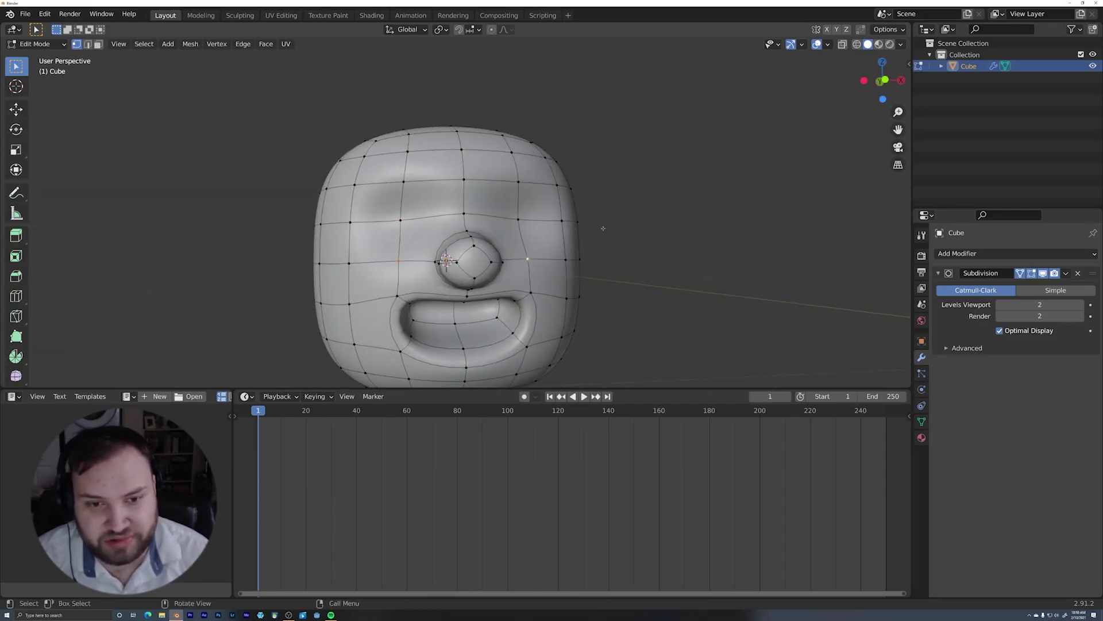
middle_click_drag(603, 228, 434, 258)
key("g")
key("z")
left_click(559, 202)
key("g")
key("y")
left_click(562, 218)
Reposition the two outer cheek vertices on the sides of the face along Z and Y
middle_click_drag(687, 199, 670, 213)
key("g")
key("z")
left_click(606, 178)
key("g")
key("y")
left_click(595, 186)
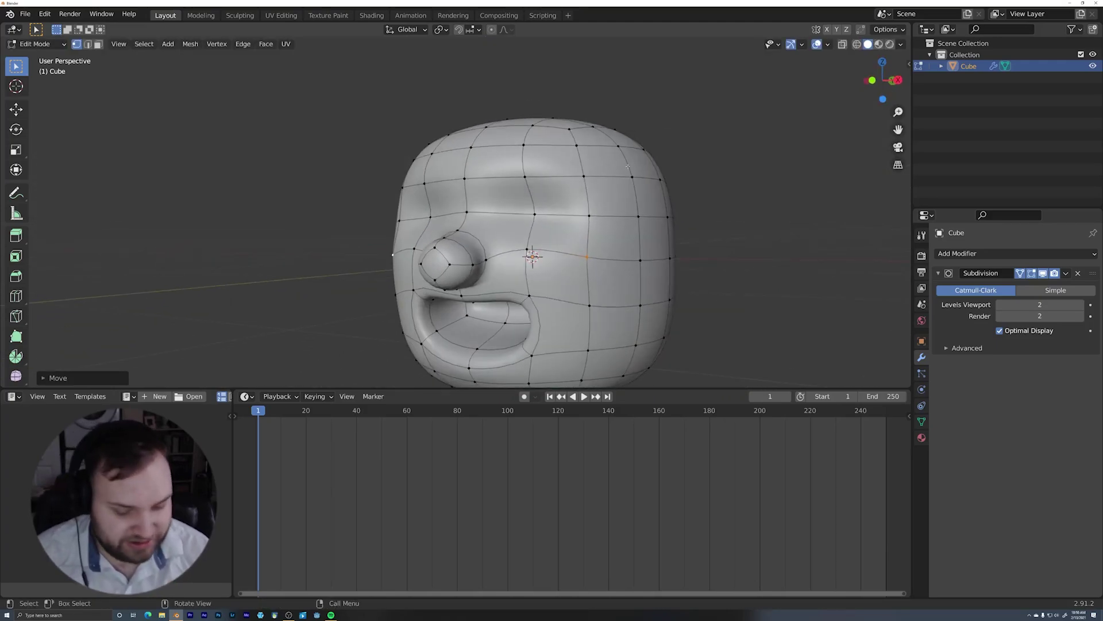
Box-select the chin vertices in the right orthographic wireframe view, and return to solid shading
key("KP_3")
middle_click_drag(620, 258, 643, 144, "shift")
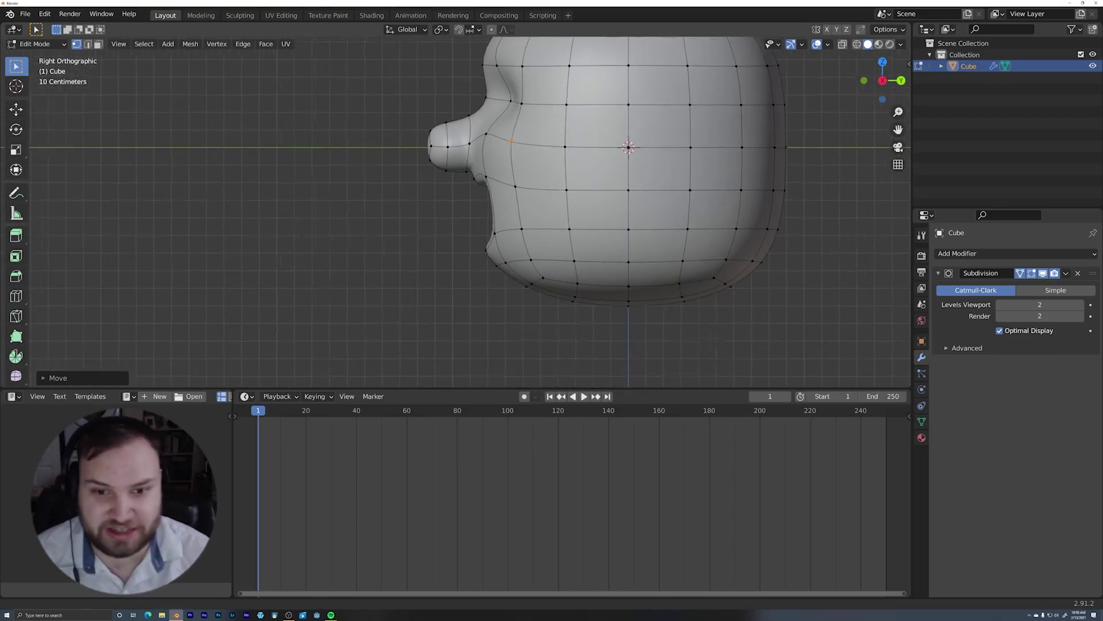
scroll(649, 184, "down", 1)
middle_click_drag(672, 220, 651, 248, "shift")
key("z")
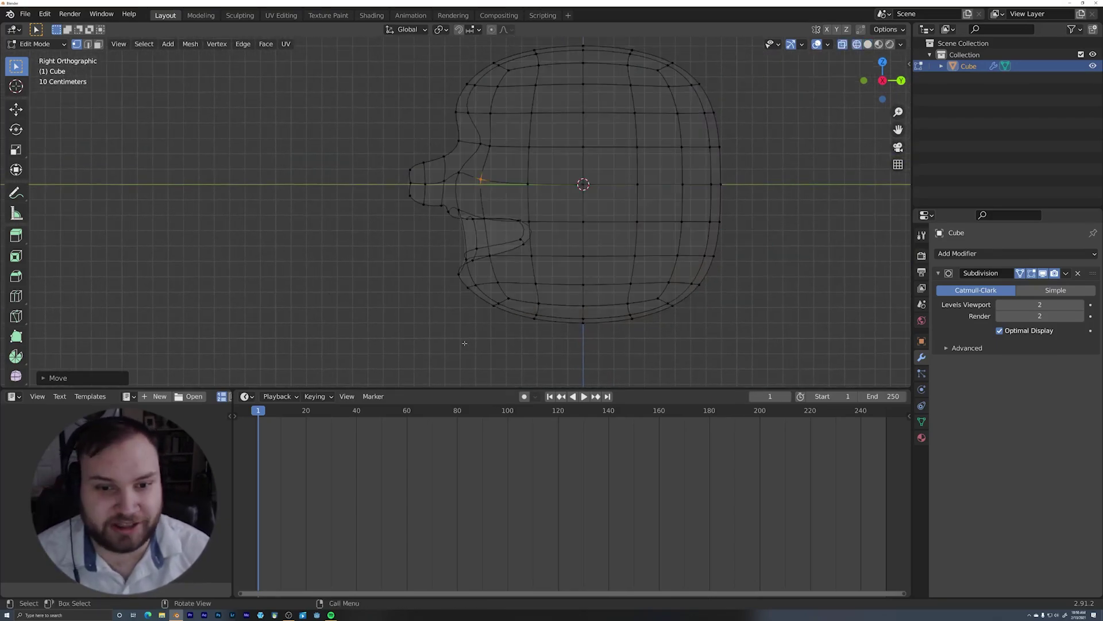
left_click_drag(438, 349, 506, 282)
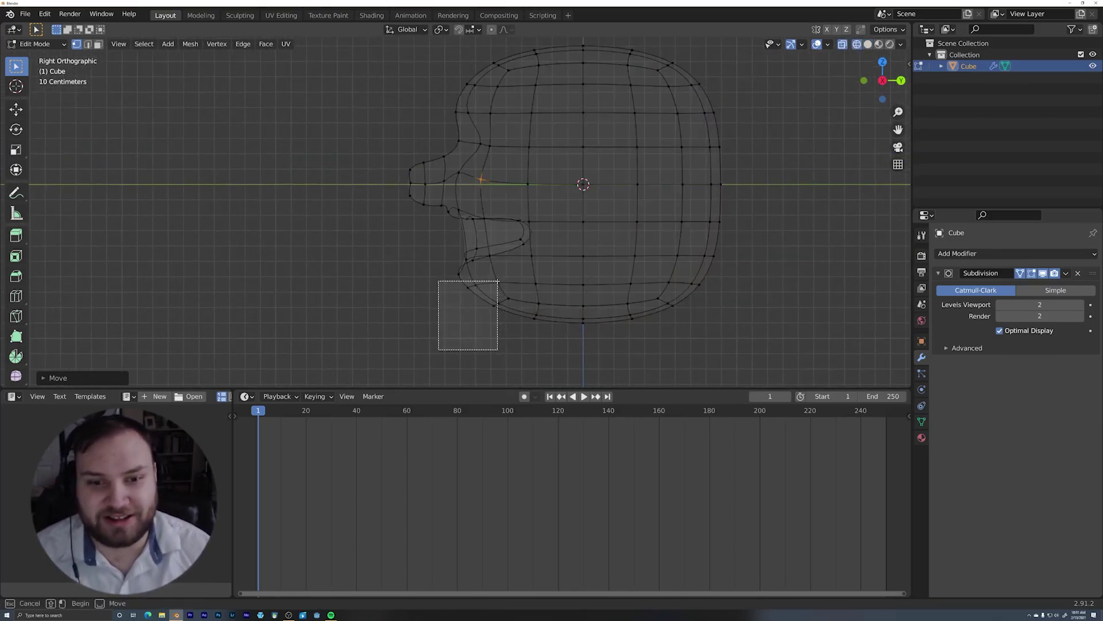
left_click_drag(453, 314, 452, 314)
scroll(506, 229, "down", 1)
mouse_move(534, 172)
middle_mouse_down("shift")
mouse_move(541, 218)
mouse_move(640, 239)
mouse_move(707, 140)
mouse_move(632, 290)
mouse_move(522, 253)
mouse_move(546, 247)
mouse_move(595, 268)
mouse_move(572, 164)
middle_mouse_up("shift")
key("shift+z")
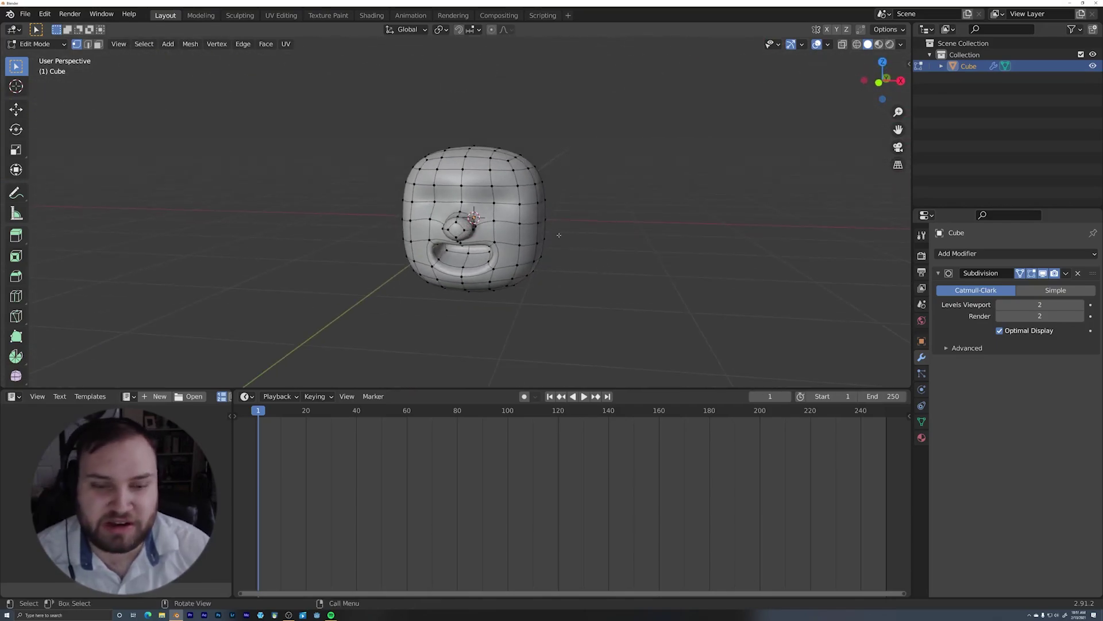
Enable proportional editing, select the entire head mesh, and scale it to about 0.84 along X to narrow the head
middle_click_drag(558, 235, 576, 219)
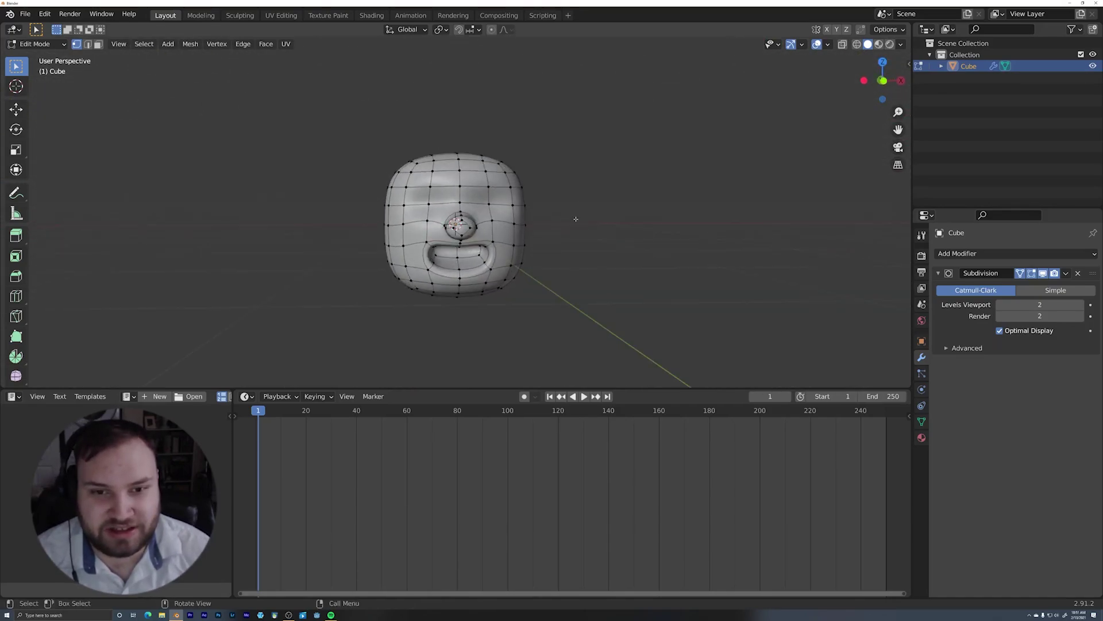
left_click(492, 32)
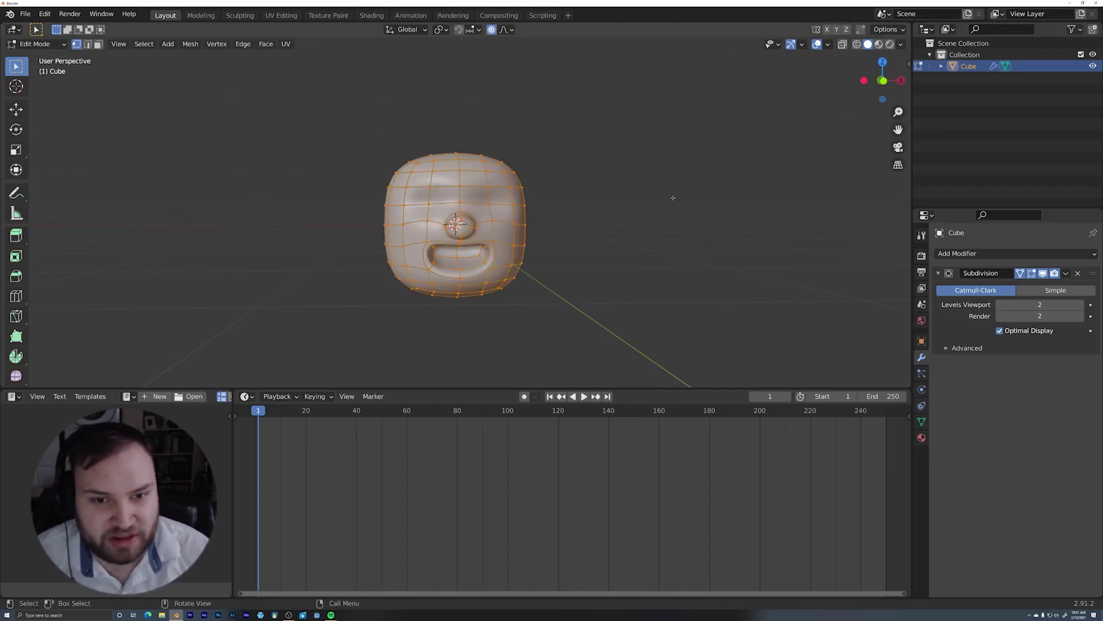
key("s")
key("x")
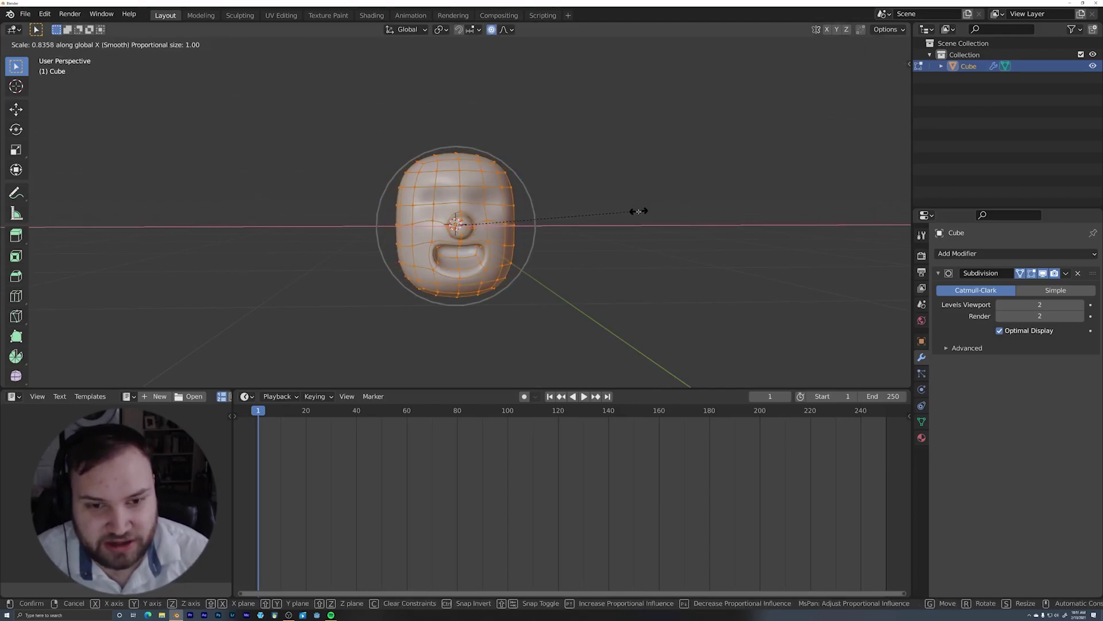
left_click(638, 211)
middle_click_drag(639, 212, 544, 231)
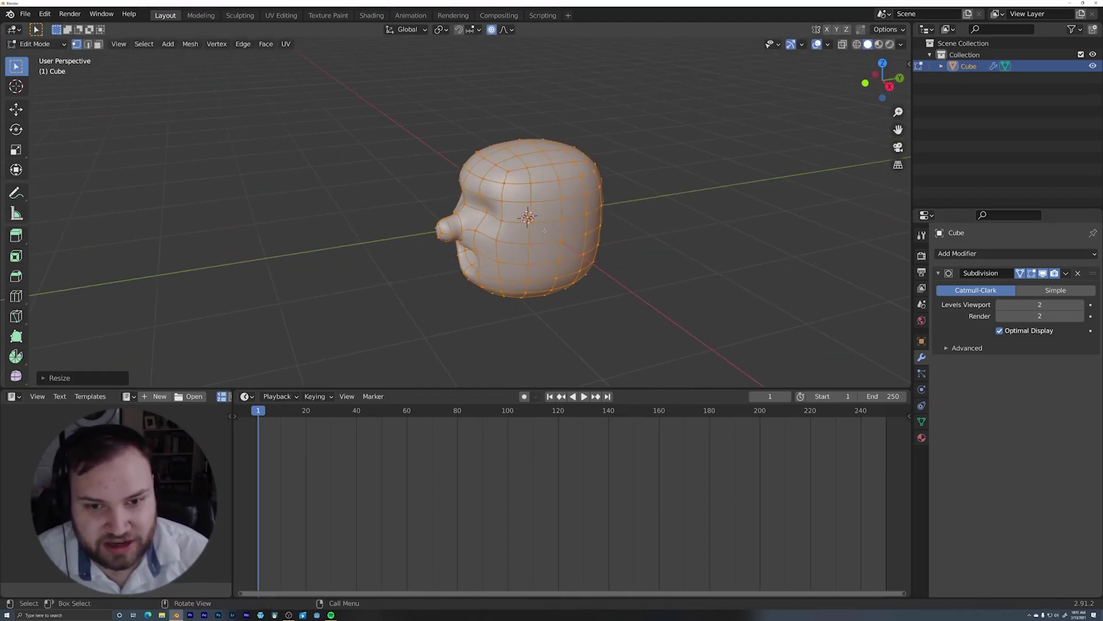
left_click(666, 191)
middle_click_drag(667, 191, 551, 262)
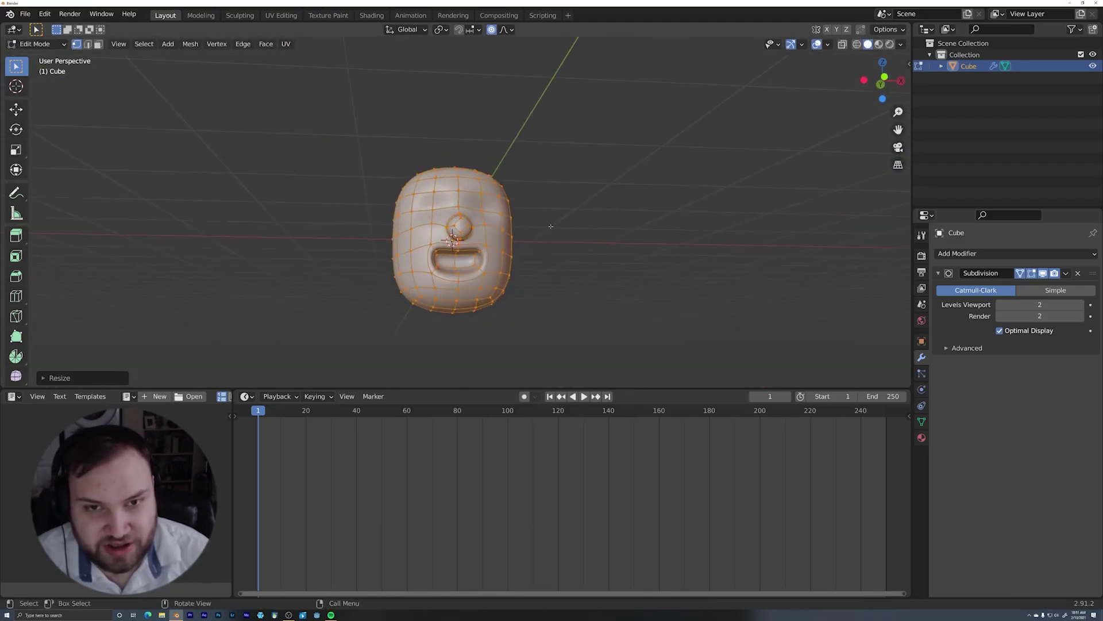
Try to move the vertices on the lower side of the head with proportional editing in front orthographic wireframe view
key("KP_1")
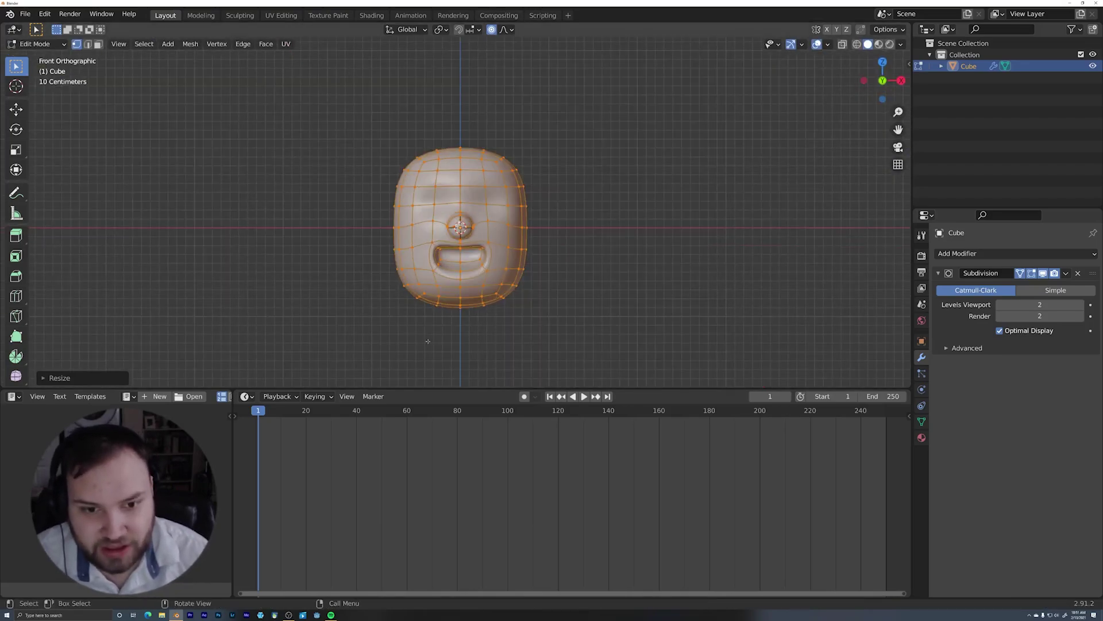
left_click_drag(422, 352, 493, 300)
key("shift+z")
key("g")
left_click(651, 203)
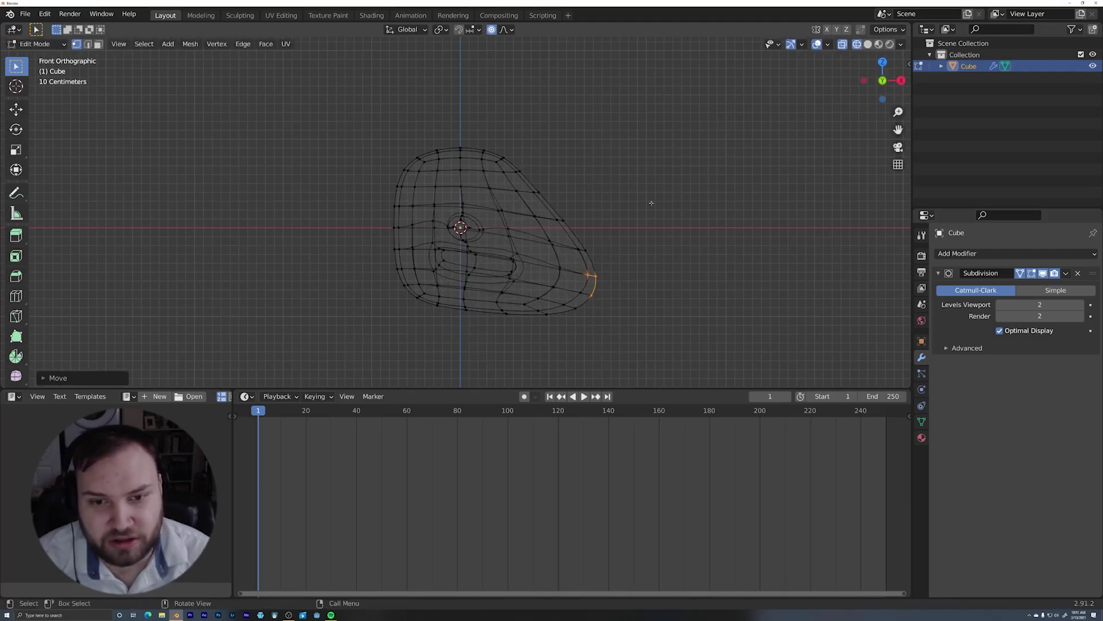
key("ctrl+z")
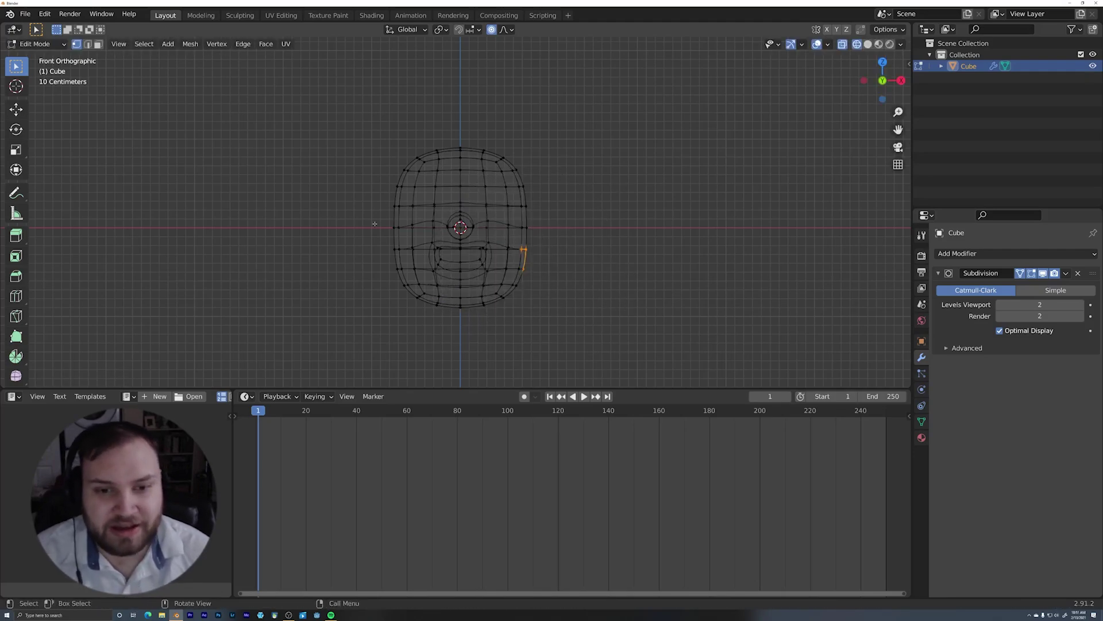
Box-select the vertices at the very bottom of the chin and move them slightly down along Z with proportional editing
left_click_drag(431, 352, 495, 296)
key("g")
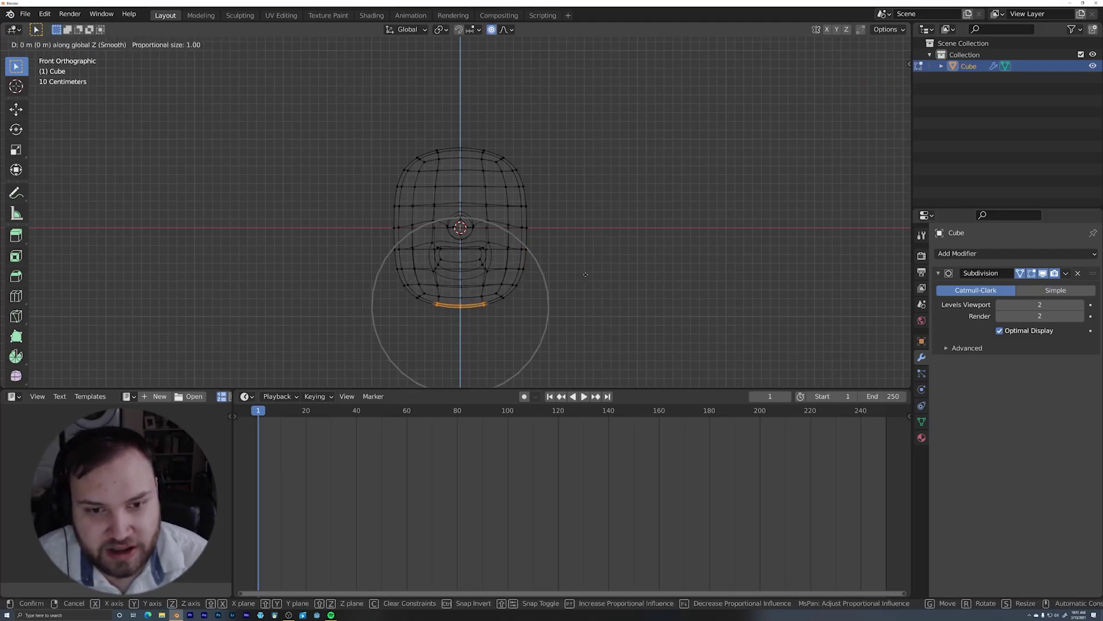
left_click(583, 272)
Select the horizontal edge loop around the head at brow height and rescale it with proportional editing, checking it in right orthographic view
left_click(521, 205, "alt")
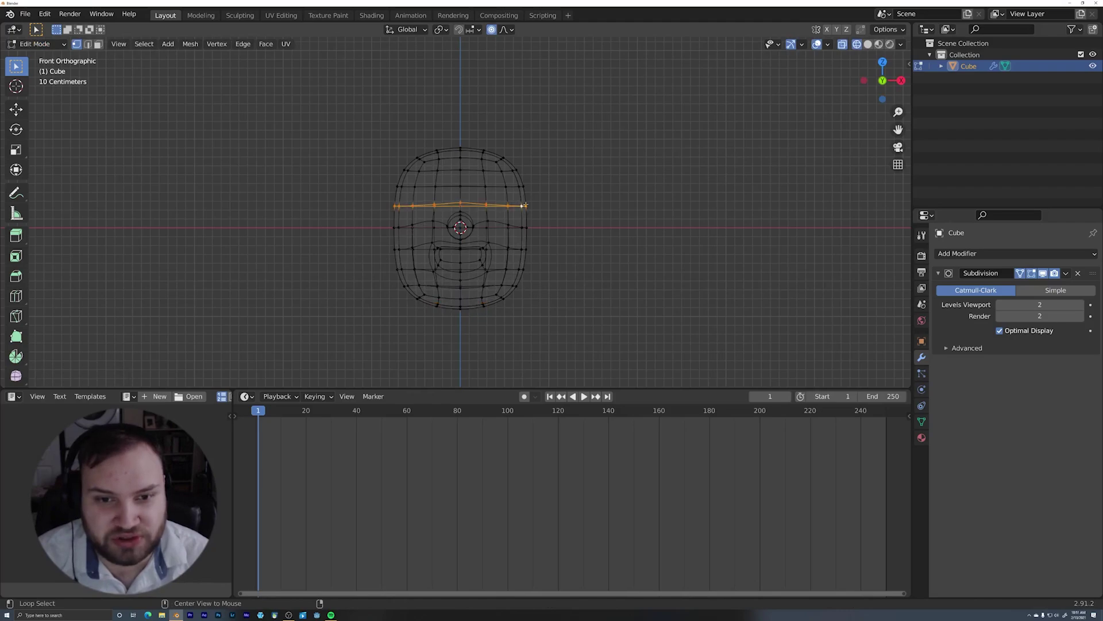
key("s")
left_click(604, 201)
middle_click_drag(601, 180, 577, 181)
key("s")
left_click(643, 190)
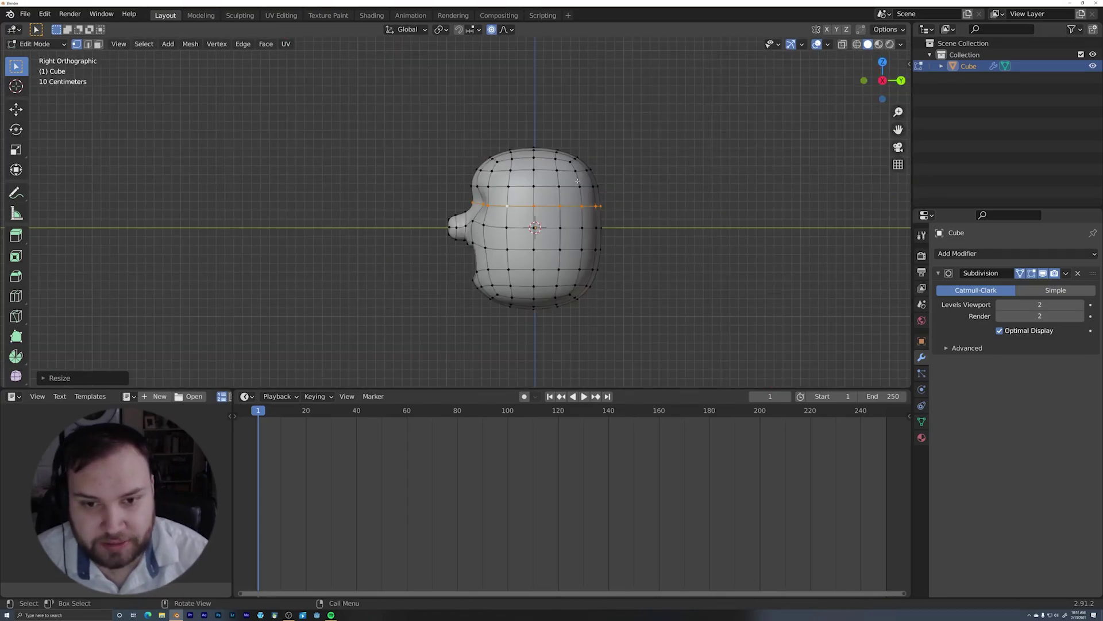
In Object Mode, annotate a side-view head sketch behind the model with a cranium oval, face and jaw outline, and neck lines
key("Tab")
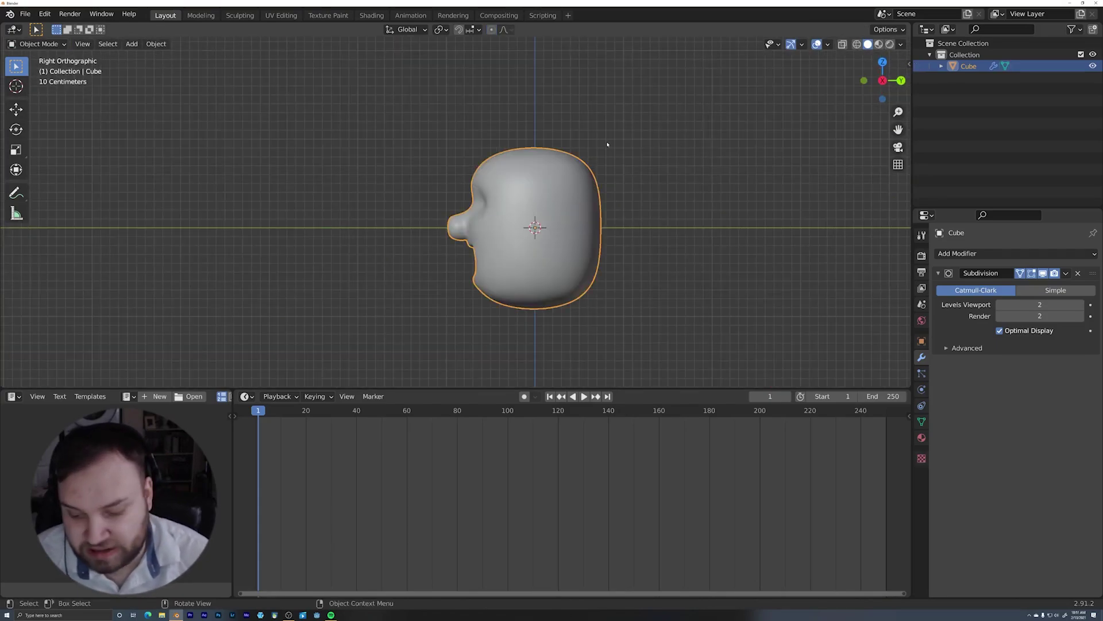
mouse_move(581, 183)
middle_mouse_down("shift")
mouse_move(553, 185)
mouse_move(563, 195)
middle_mouse_up("shift")
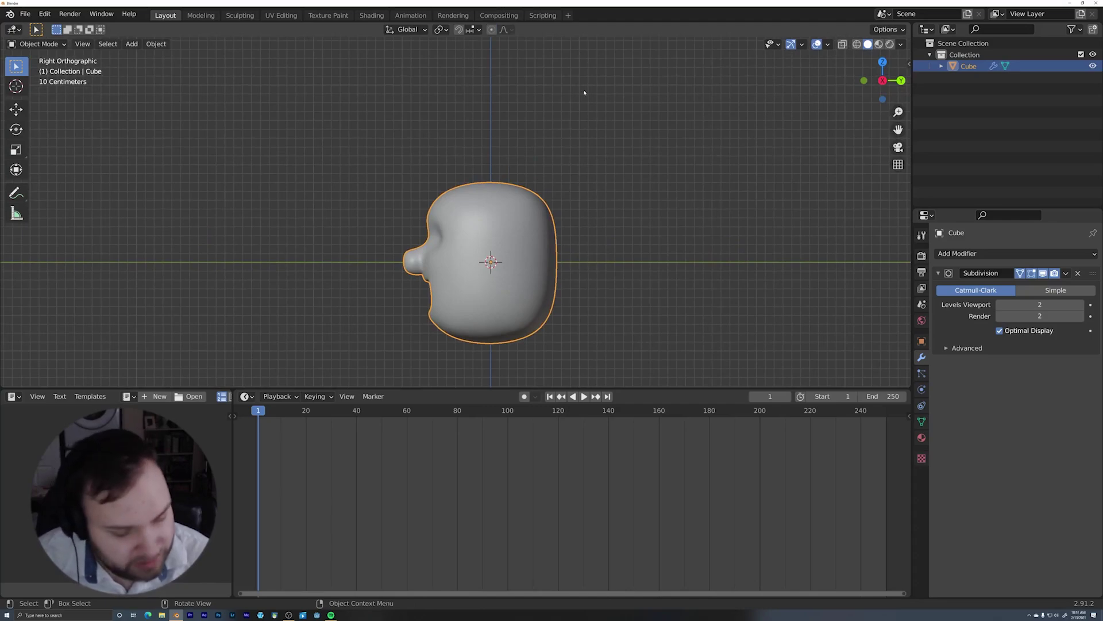
middle_click_drag(704, 212, 572, 261, "shift")
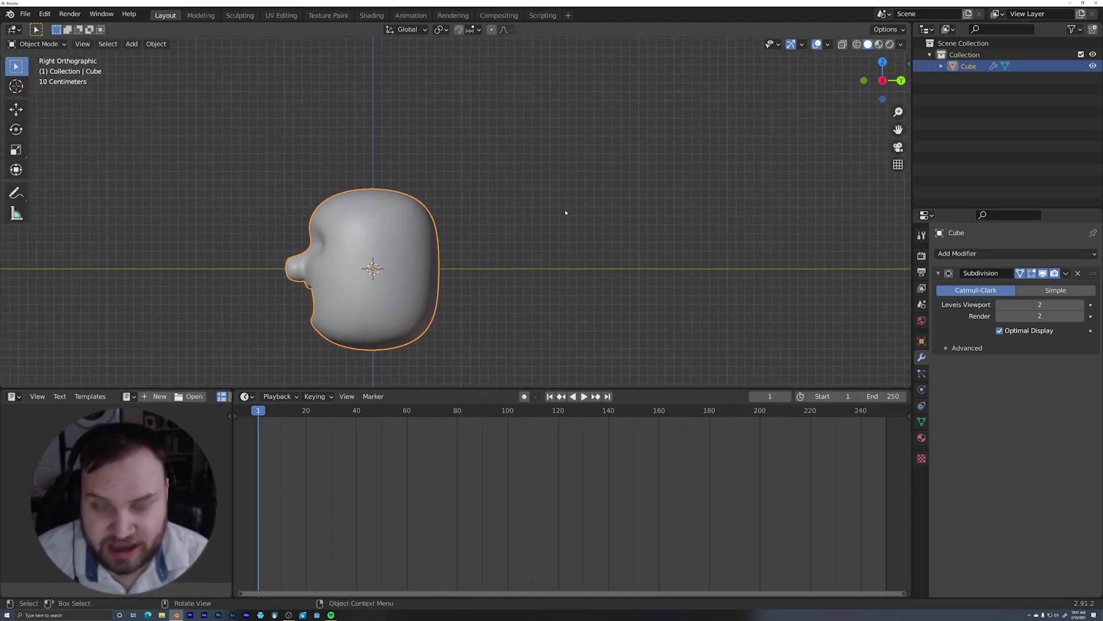
mouse_move(610, 193)
left_mouse_down()
mouse_move(563, 189)
mouse_move(553, 229)
mouse_move(626, 217)
mouse_move(615, 188)
left_mouse_up()
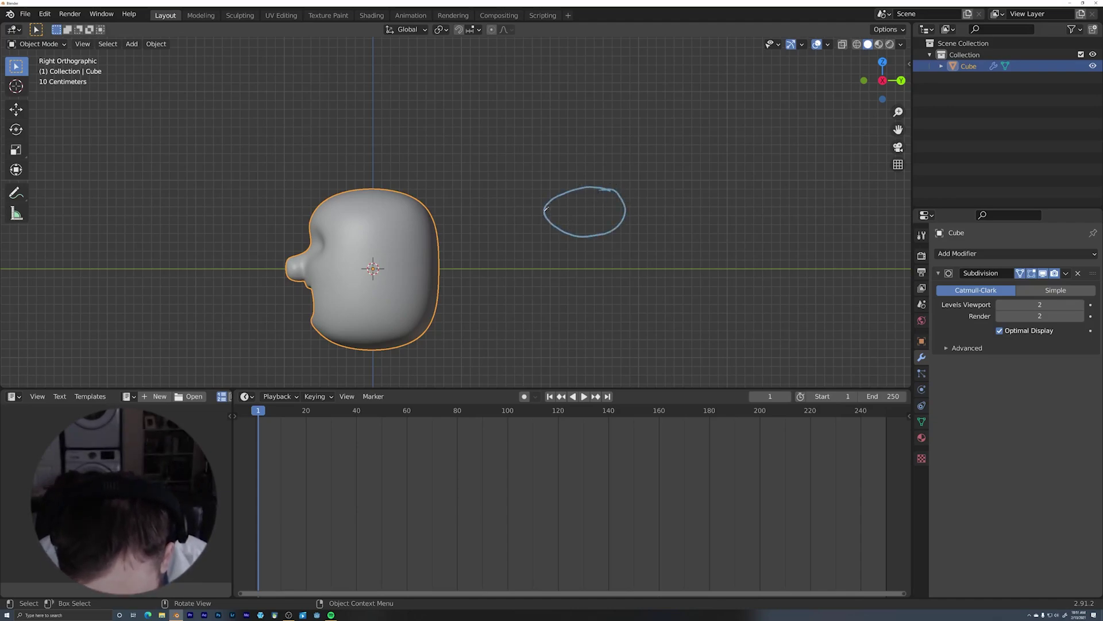
mouse_move(546, 210)
left_mouse_down()
mouse_move(547, 250)
mouse_move(580, 278)
left_mouse_up()
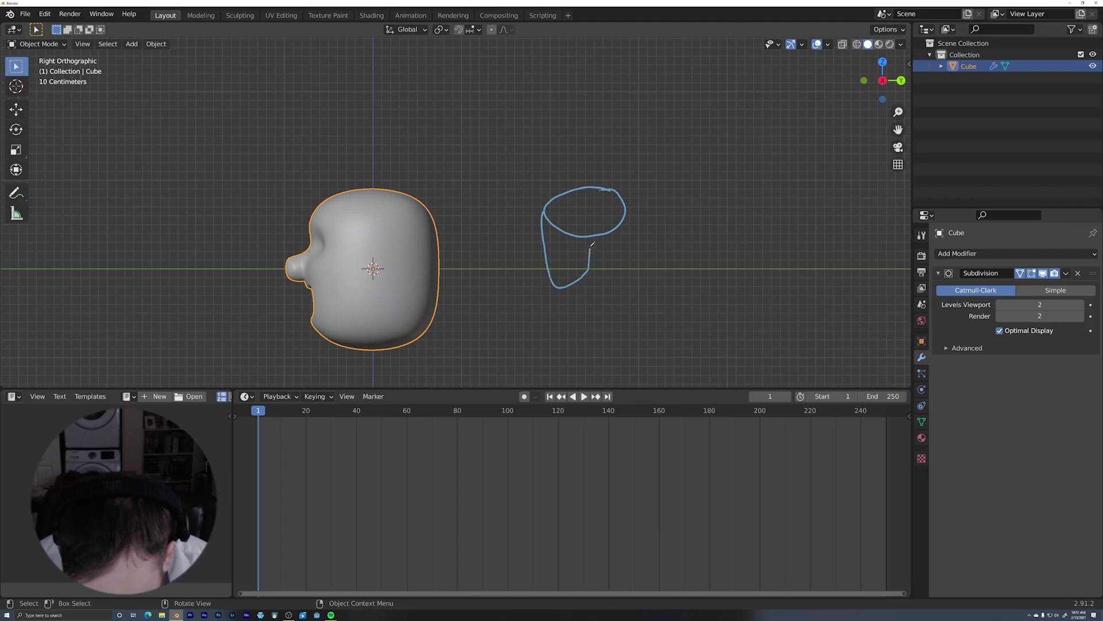
left_click_drag(576, 213, 556, 215)
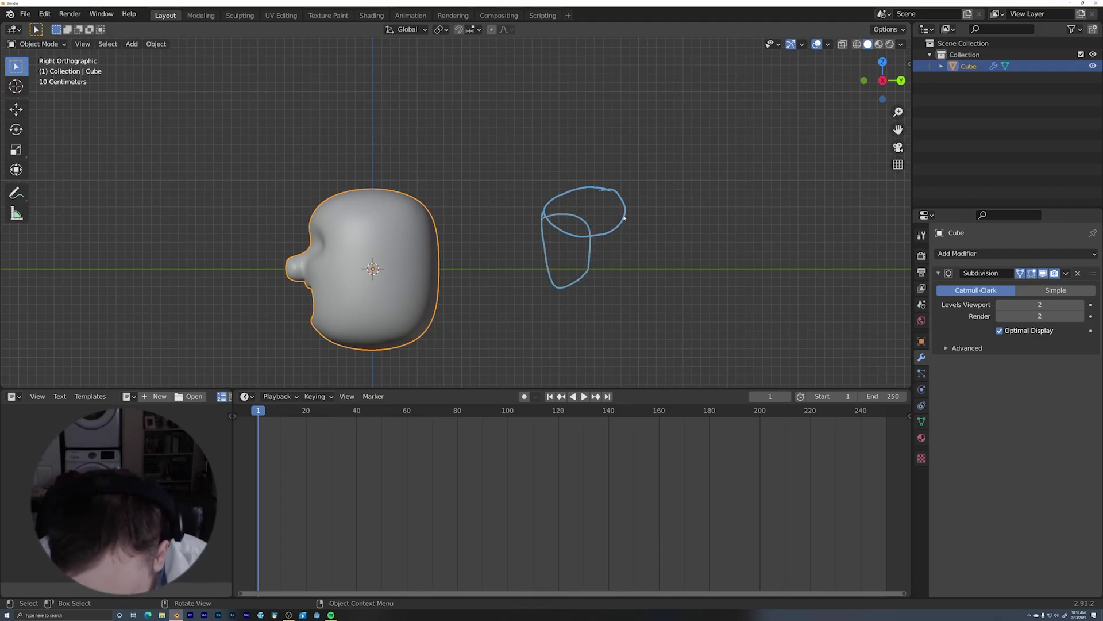
mouse_move(579, 235)
left_mouse_down()
mouse_move(612, 242)
mouse_move(626, 205)
mouse_move(628, 232)
mouse_move(574, 235)
mouse_move(618, 290)
left_mouse_up()
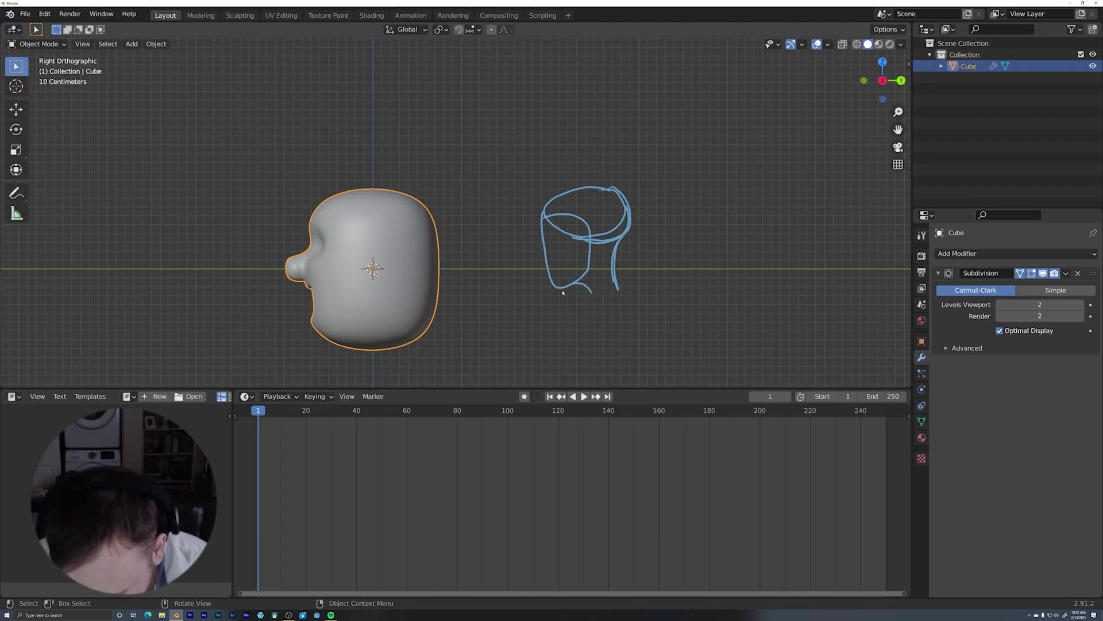
middle_click_drag(624, 293, 652, 257, "shift")
left_click_drag(653, 261, 664, 202)
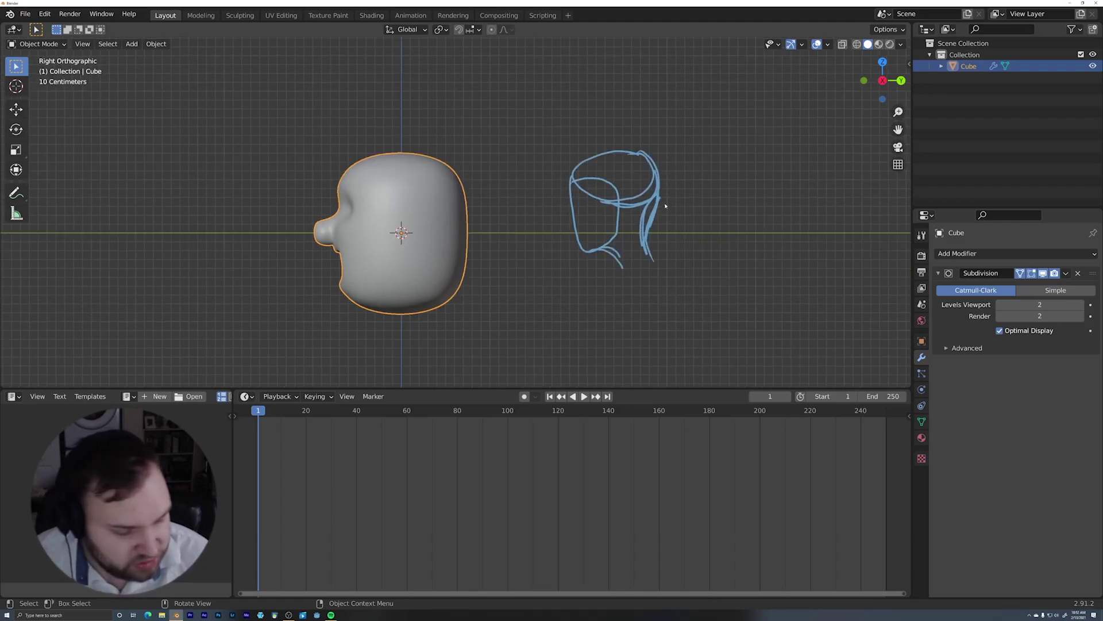
Annotate the cranium oval, face and jaw outline, and front and back neck lines directly over the head model in side view
middle_click_drag(635, 238, 563, 237, "shift")
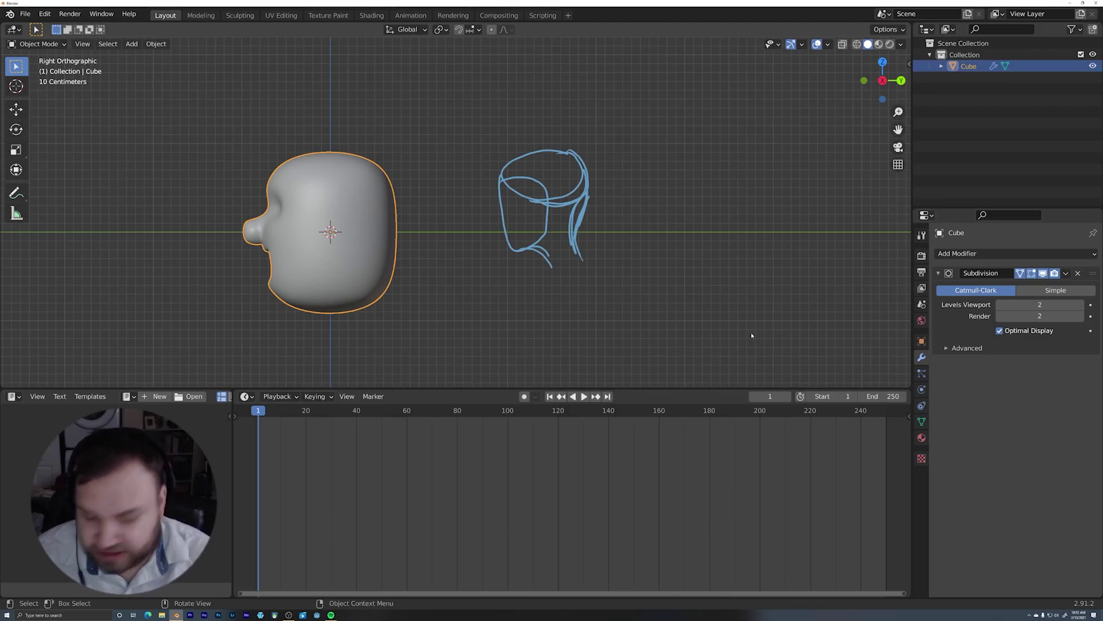
middle_click_drag(535, 246, 629, 252, "shift")
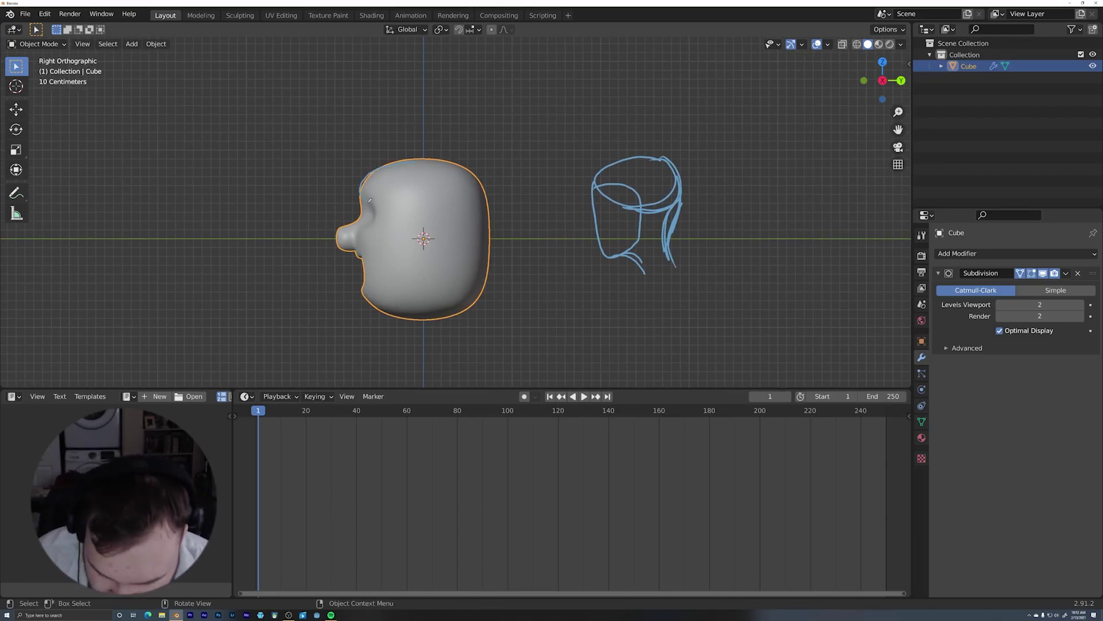
mouse_move(486, 176)
left_mouse_down()
mouse_move(451, 155)
mouse_move(386, 168)
left_mouse_up()
key("ctrl+z")
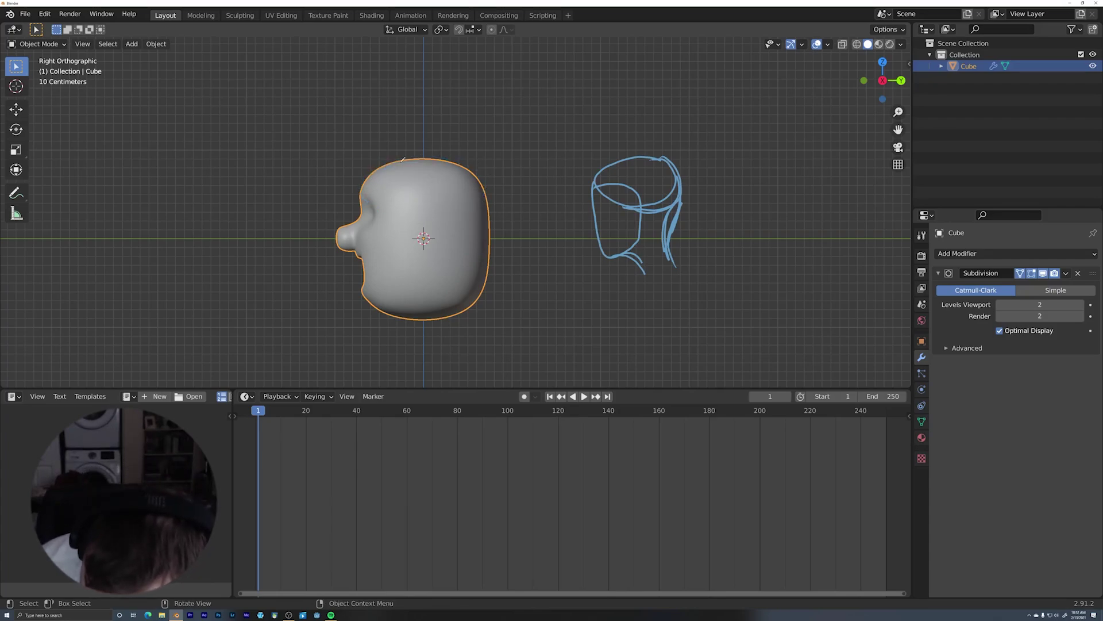
mouse_move(403, 159)
left_mouse_down()
mouse_move(471, 154)
mouse_move(492, 211)
mouse_move(403, 215)
left_mouse_up()
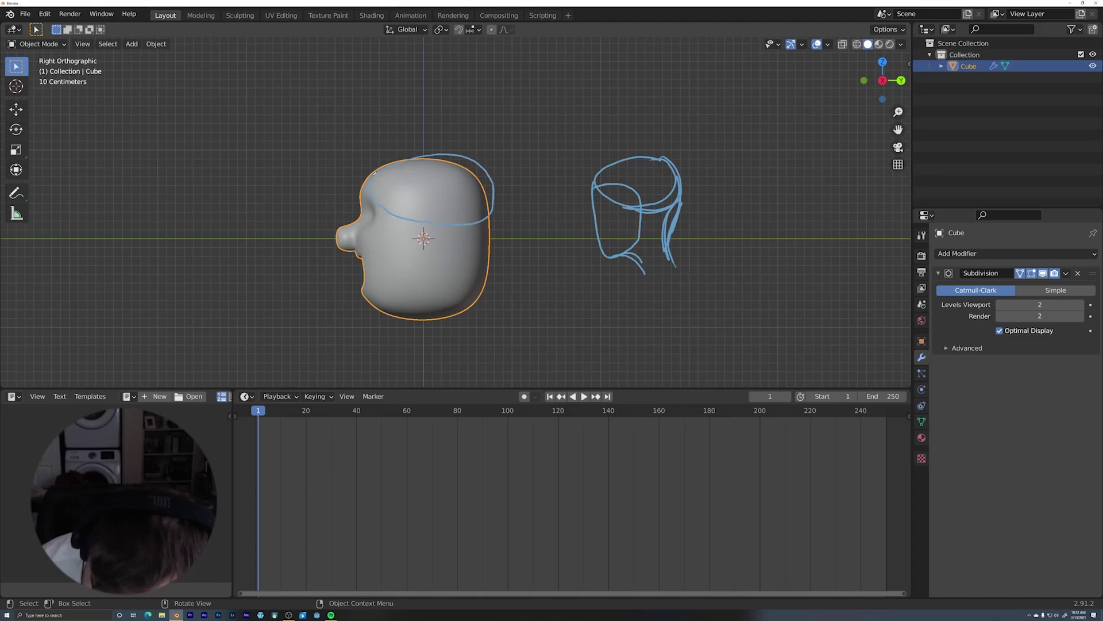
left_click_drag(375, 171, 438, 153)
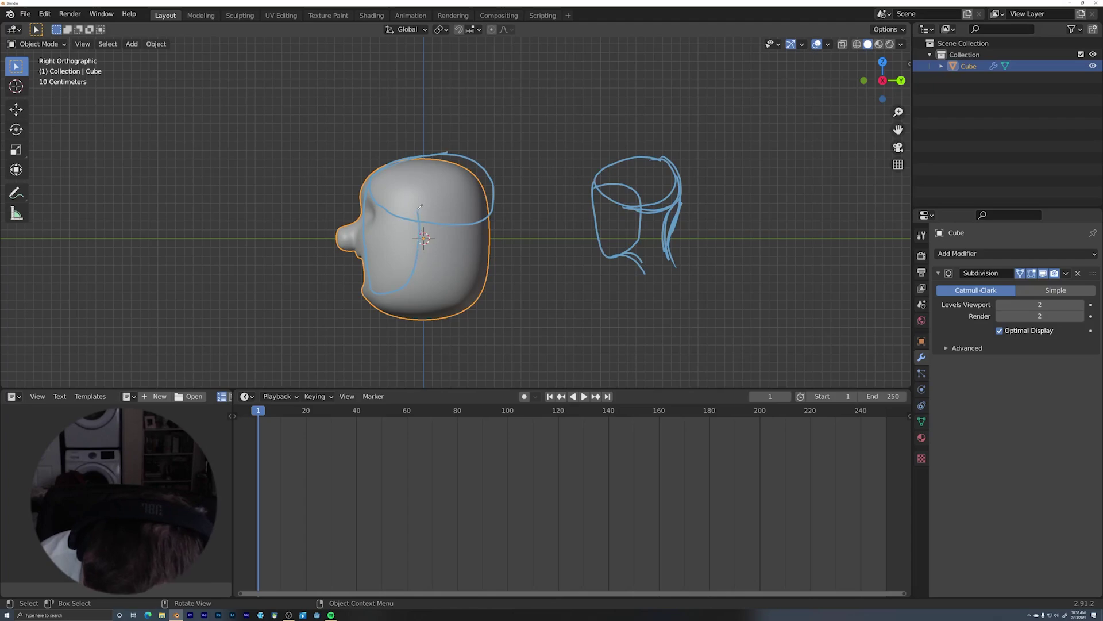
mouse_move(483, 266)
left_mouse_down()
mouse_move(486, 244)
mouse_move(484, 287)
mouse_move(486, 230)
mouse_move(478, 253)
left_mouse_up()
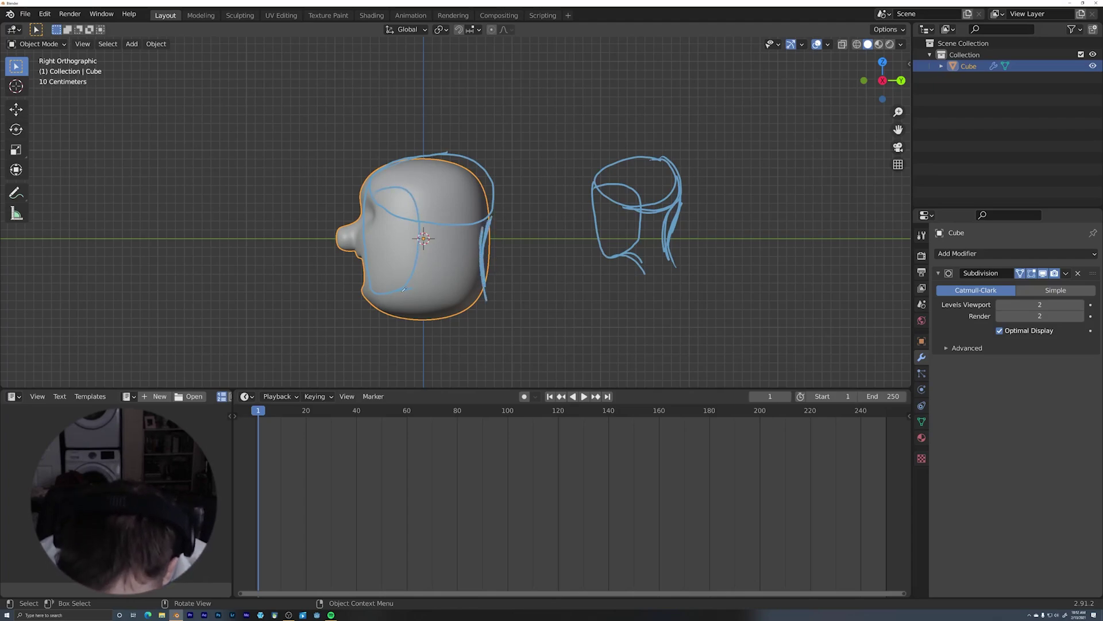
left_click_drag(410, 292, 440, 329)
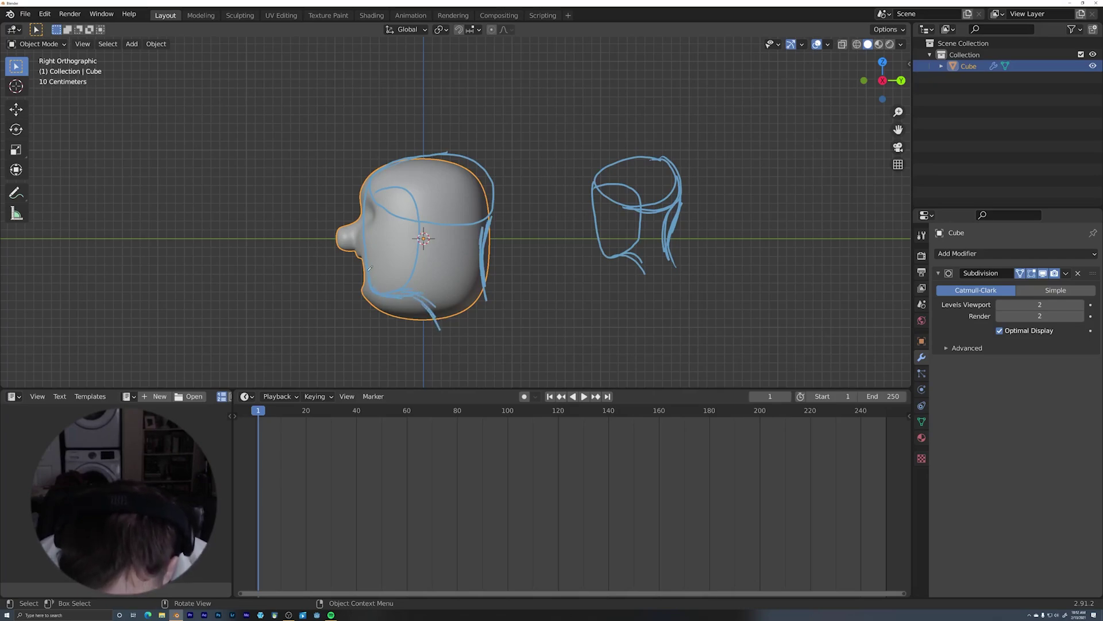
mouse_move(483, 300)
left_mouse_down()
mouse_move(479, 252)
mouse_move(483, 273)
left_mouse_up()
mouse_move(486, 234)
left_mouse_down()
mouse_move(488, 300)
mouse_move(495, 217)
left_mouse_up()
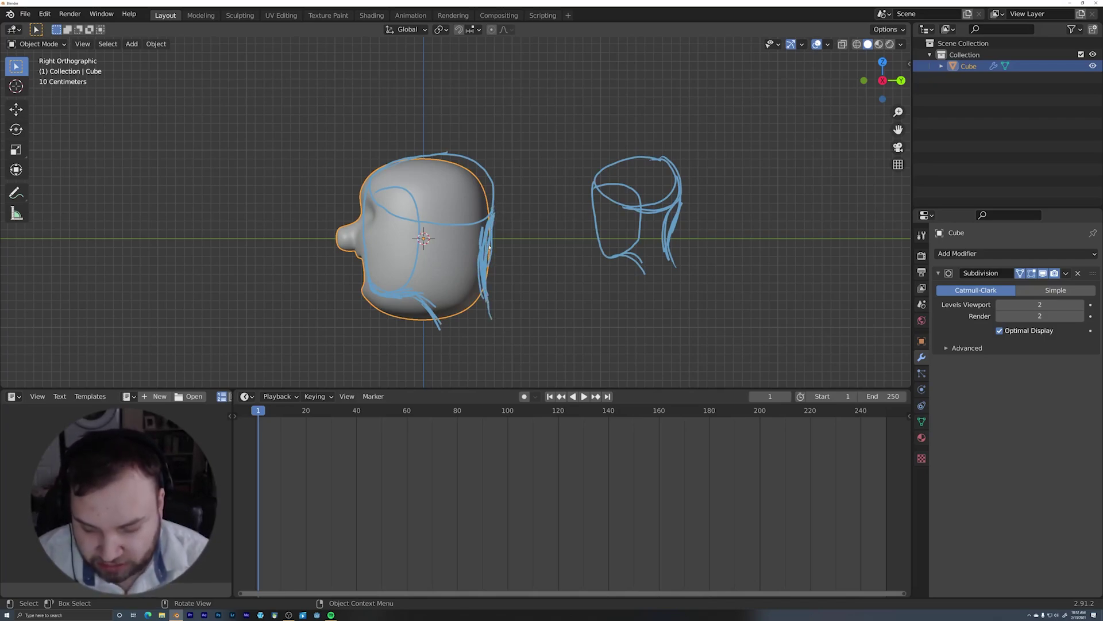
In Edit Mode wireframe, move the upper back skull vertices up and back with proportional editing to match the annotated cranium
scroll(594, 307, "up", 3)
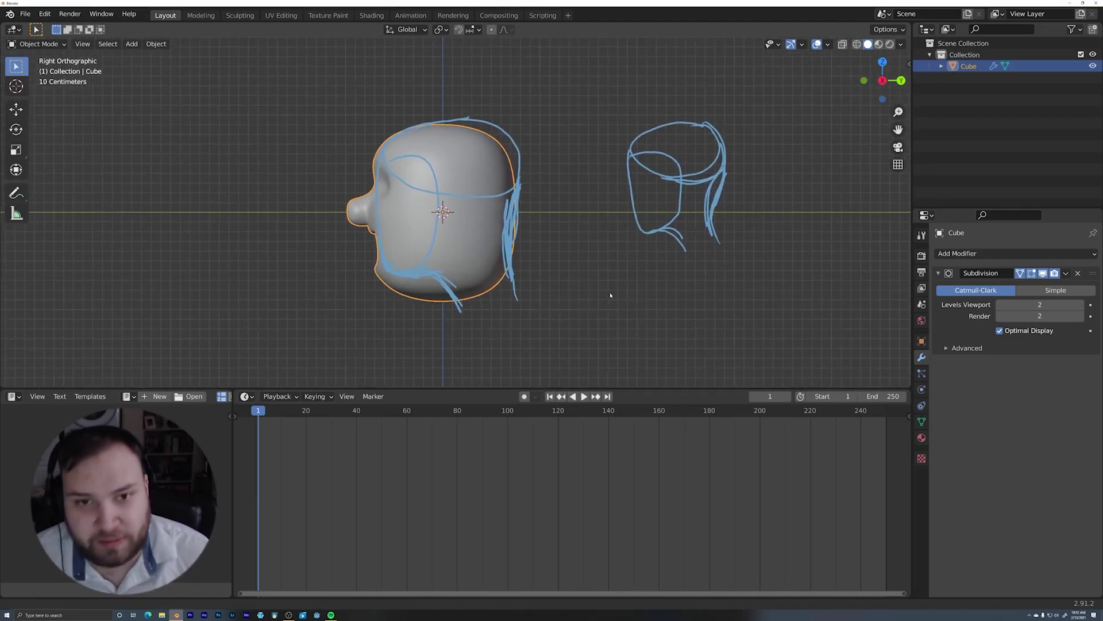
left_click(491, 30)
key("Tab")
key("shift+z")
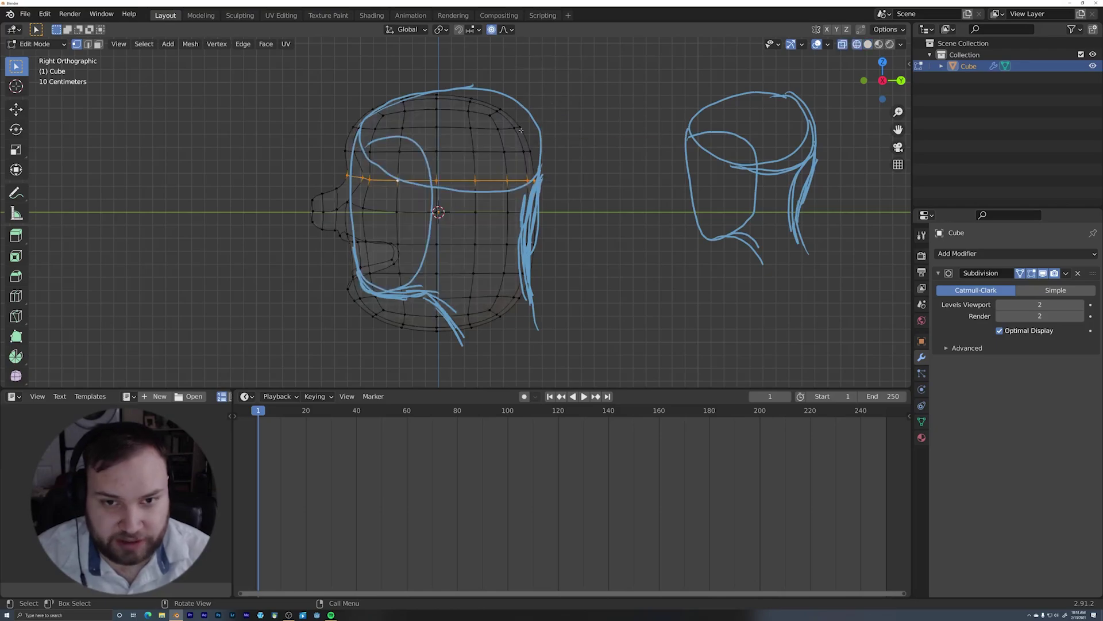
left_click(499, 127)
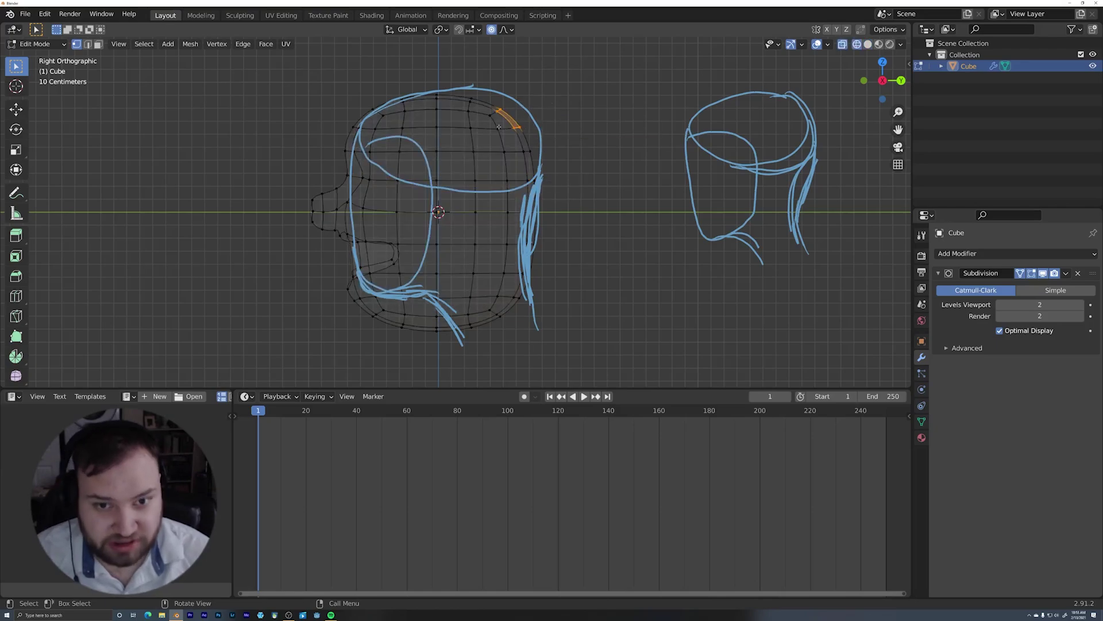
key("g")
left_click(532, 147)
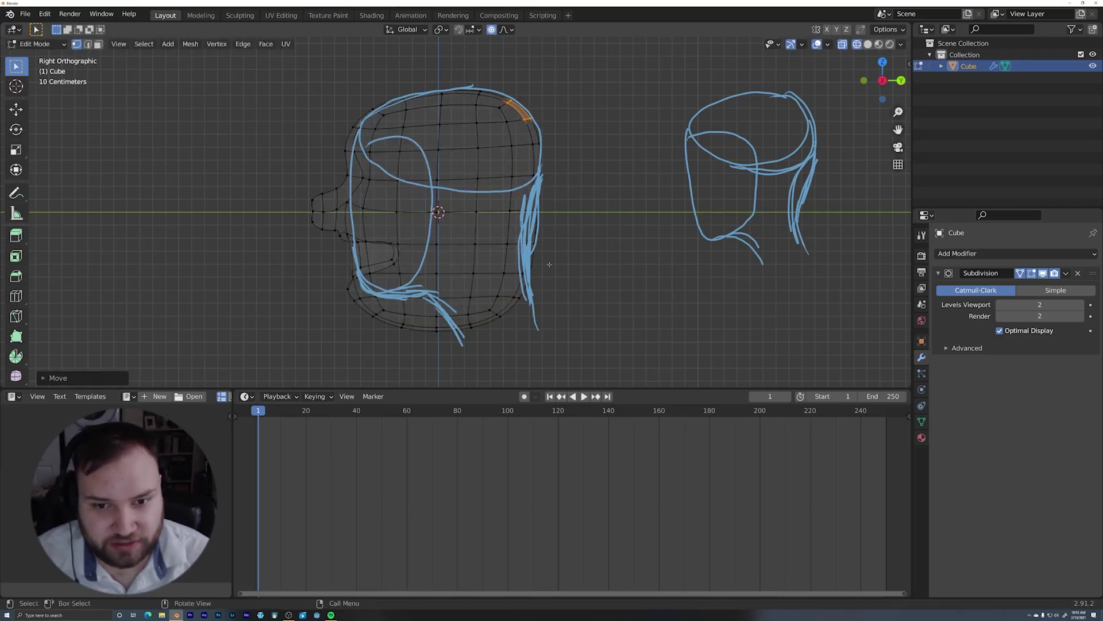
Select the vertices under the front of the chin and move them up and slightly back towards the annotated jawline
left_click(522, 309)
left_click(396, 315)
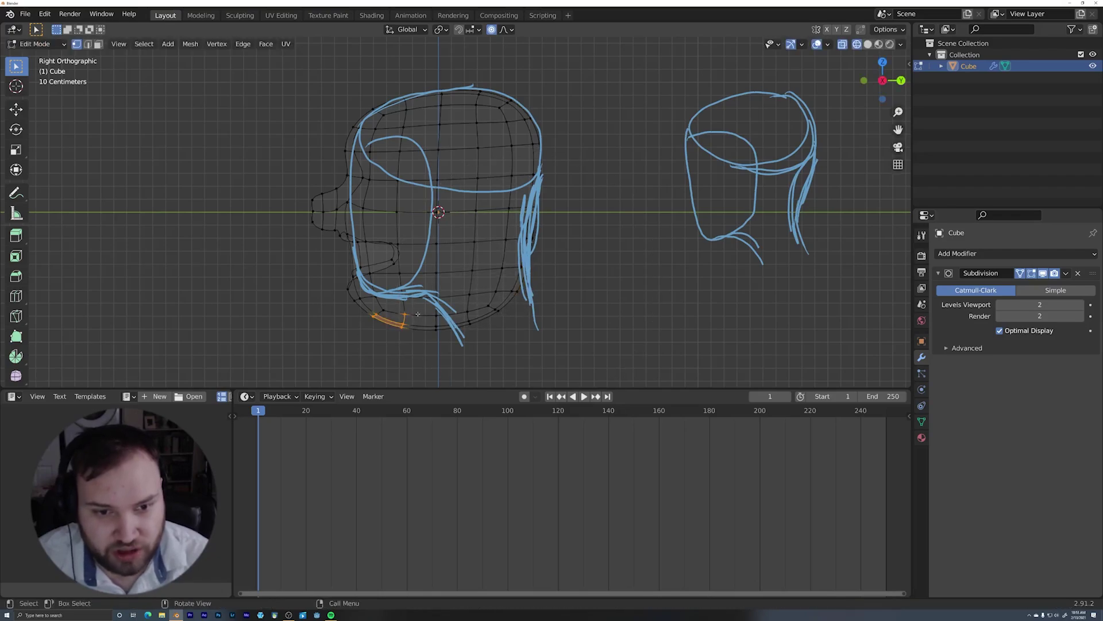
key("g")
left_click(428, 297)
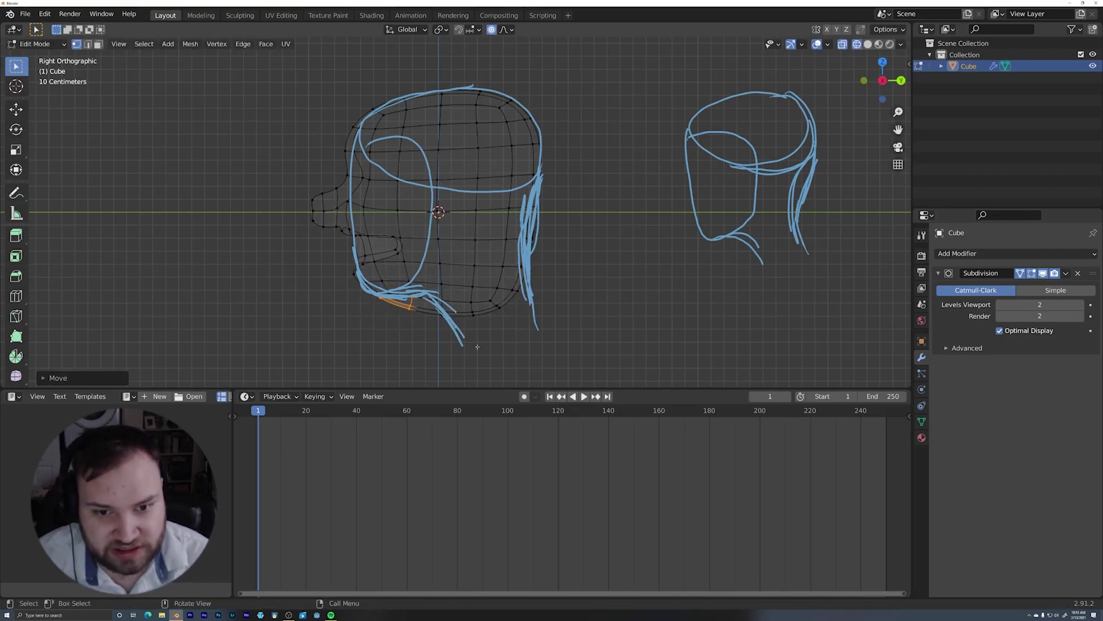
Move the vertices at the rear underside of the head upward, and adjust the lower back vertices towards the annotated neck line
left_click_drag(454, 348, 514, 290)
key("g")
left_click(526, 286)
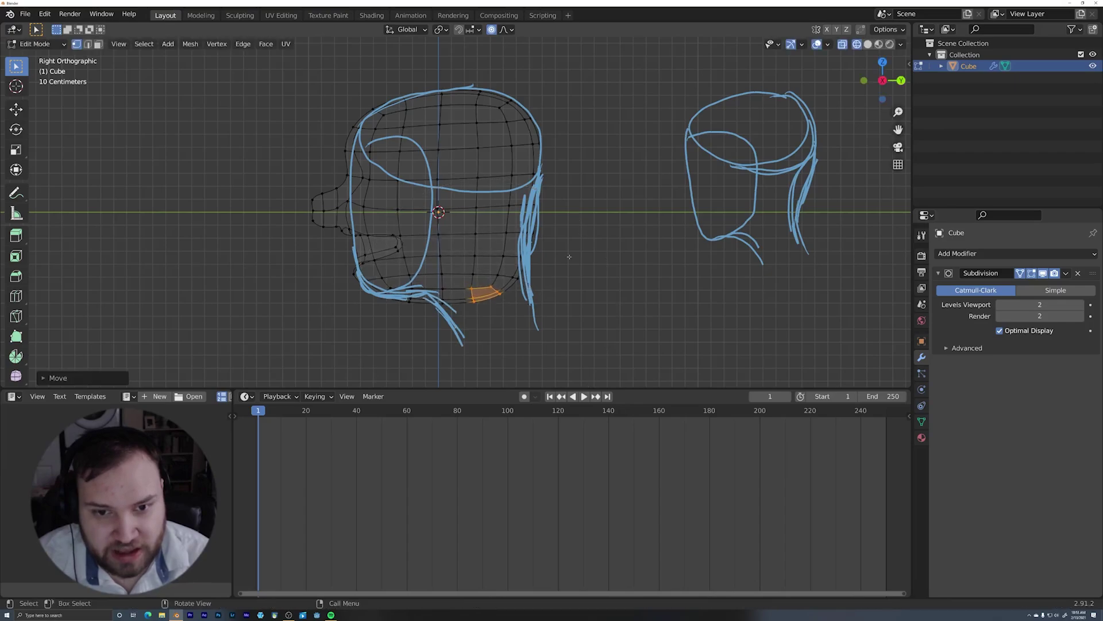
left_click_drag(574, 255, 509, 288)
key("g")
left_click(509, 268)
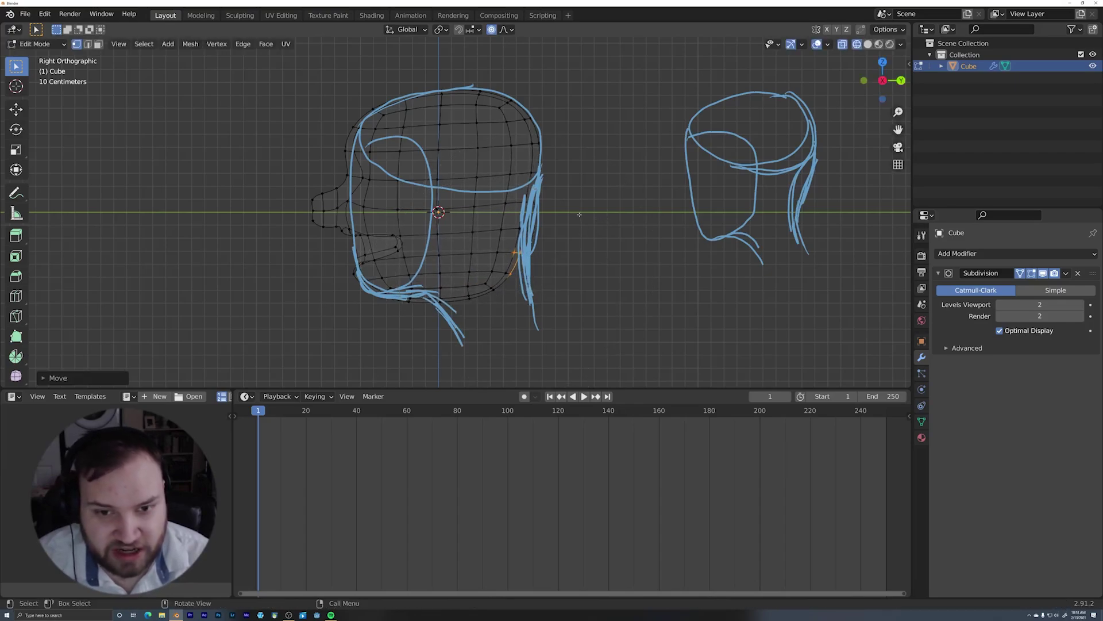
Move the mid-back vertices towards the annotated rear neck line, and reposition the vertices at the head's lower rear corner
left_click_drag(579, 215, 515, 194)
key("g")
left_click(520, 207)
left_click_drag(490, 313, 500, 285)
key("g")
left_click(532, 264)
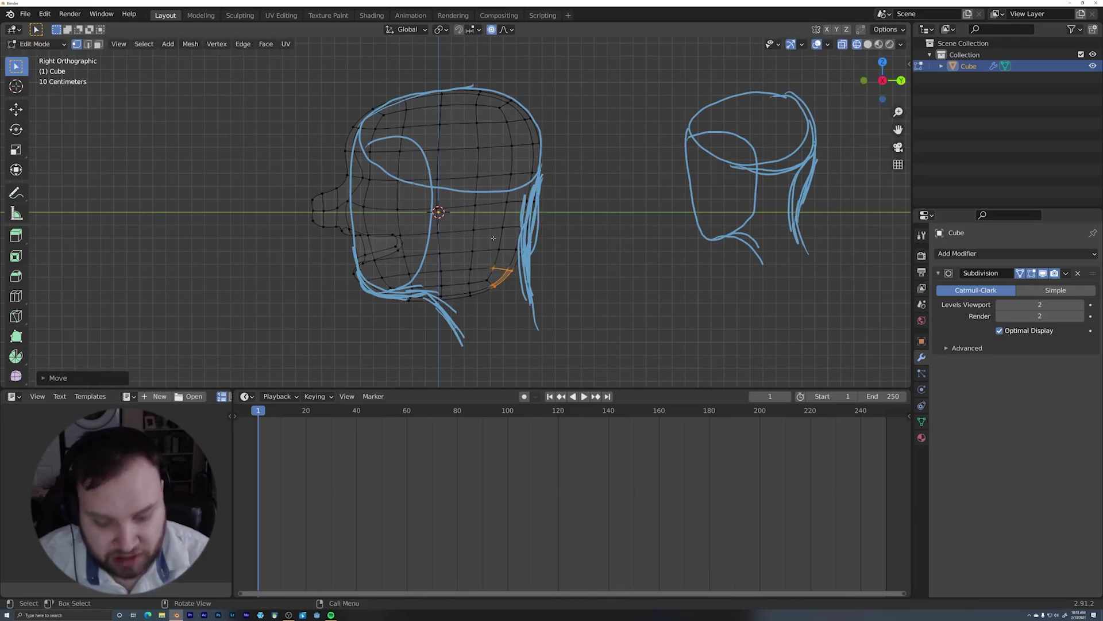
Select the whole head mesh, scale it, and return to Object Mode
middle_click_drag(493, 238, 542, 149)
key("a")
key("s")
left_click(660, 190)
key("Tab")
Remove the annotation layer holding the blue anatomy guides from the scene
key("n")
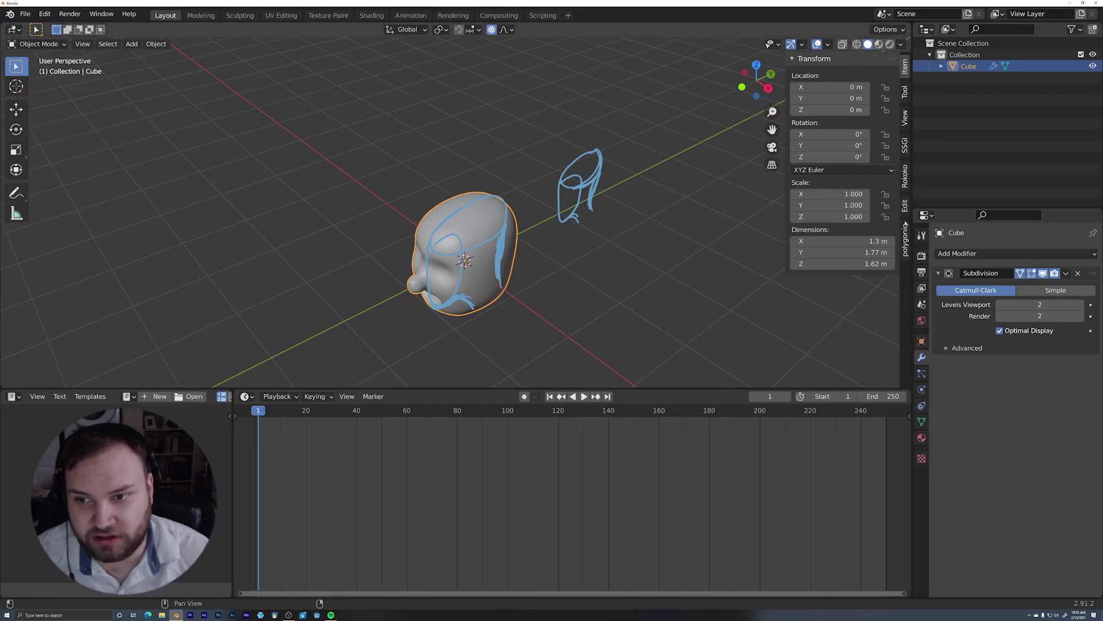
left_click(905, 119)
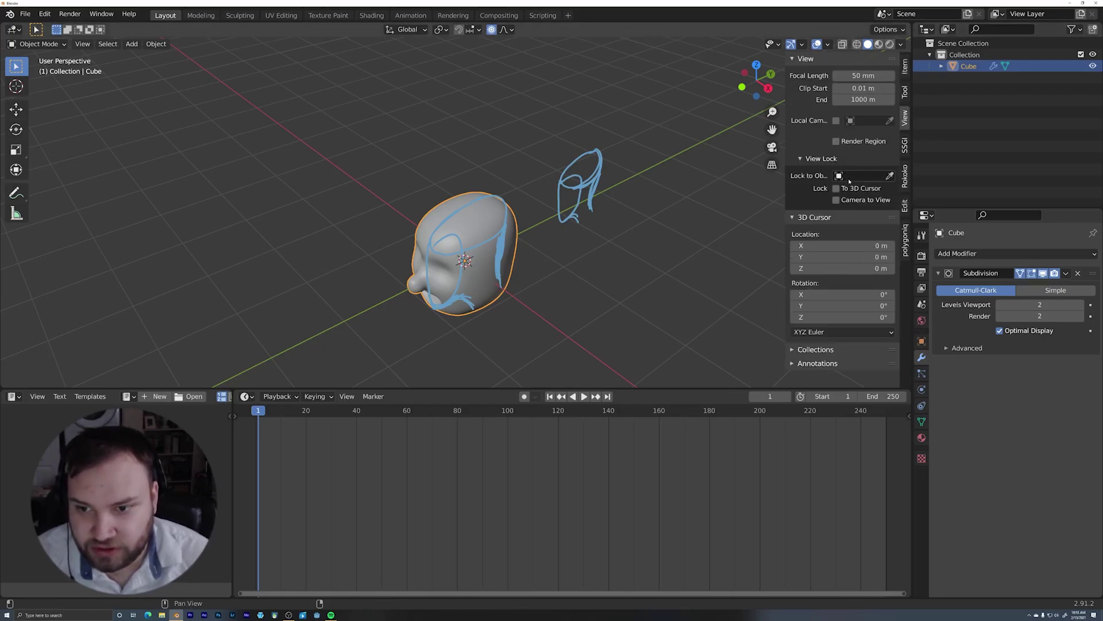
left_click(794, 363)
scroll(799, 345, "down", 4)
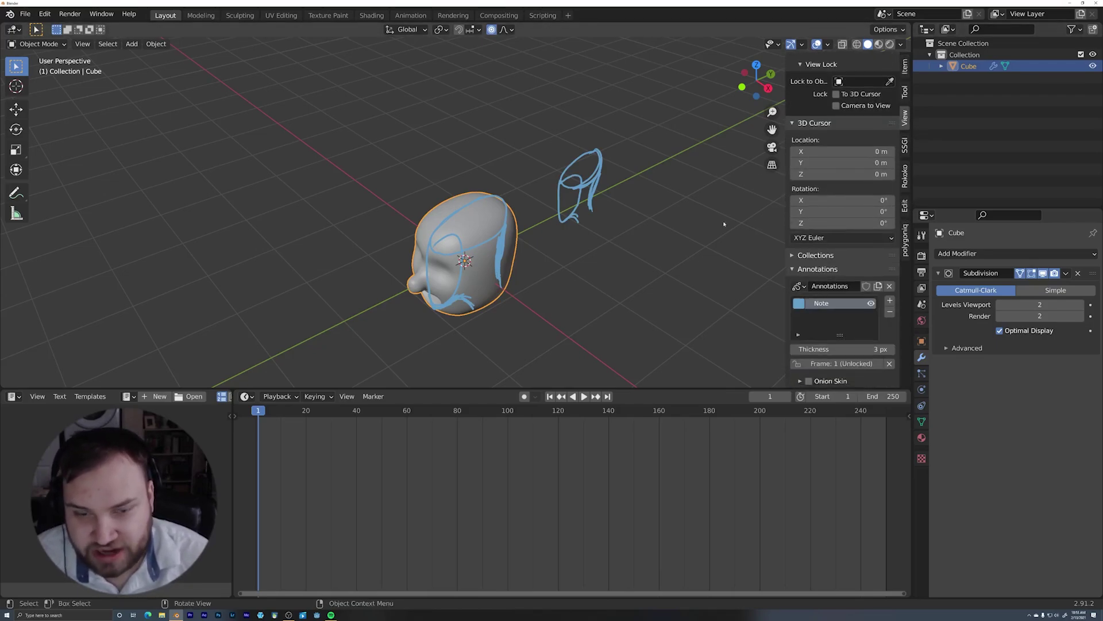
middle_click_drag(535, 235, 503, 236)
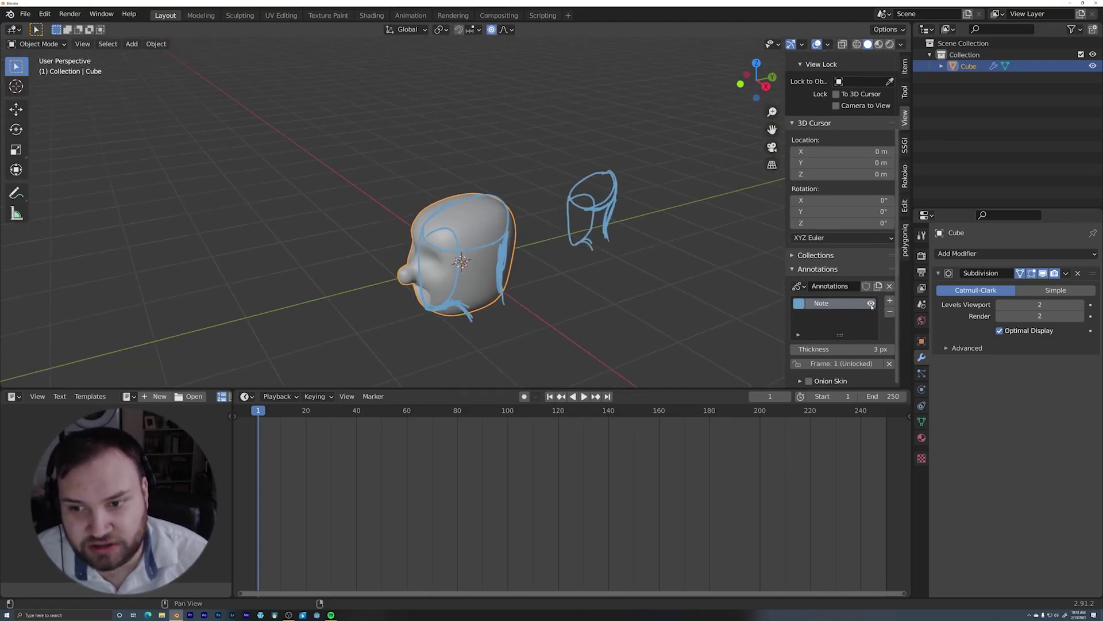
left_click(871, 304)
left_click(872, 304)
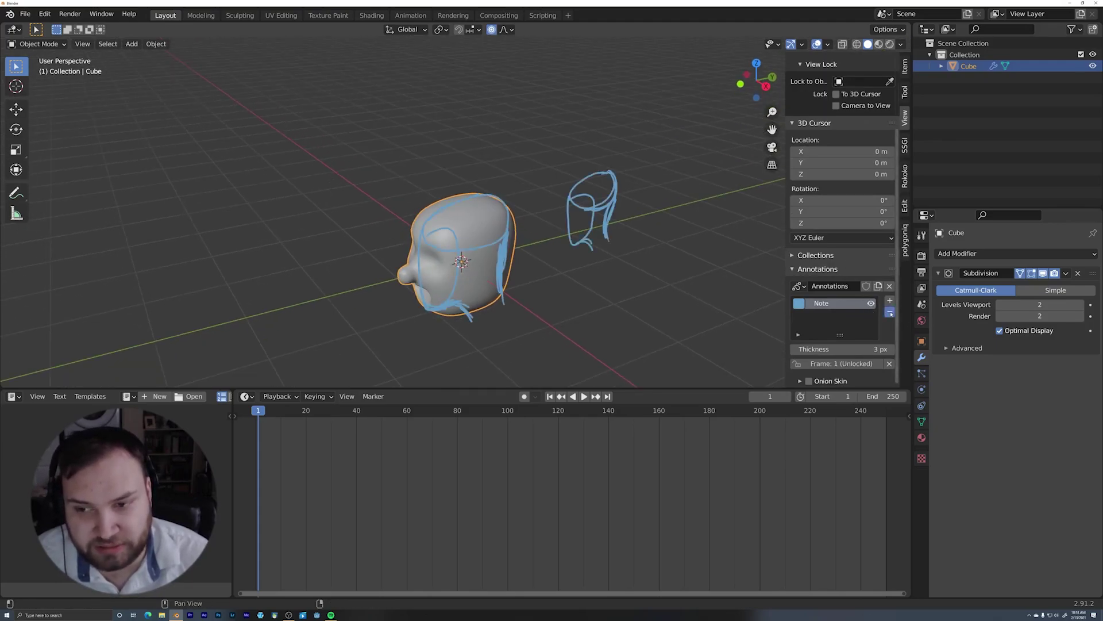
left_click(871, 304)
scroll(871, 304, "up", 4)
middle_click_drag(585, 288, 479, 271)
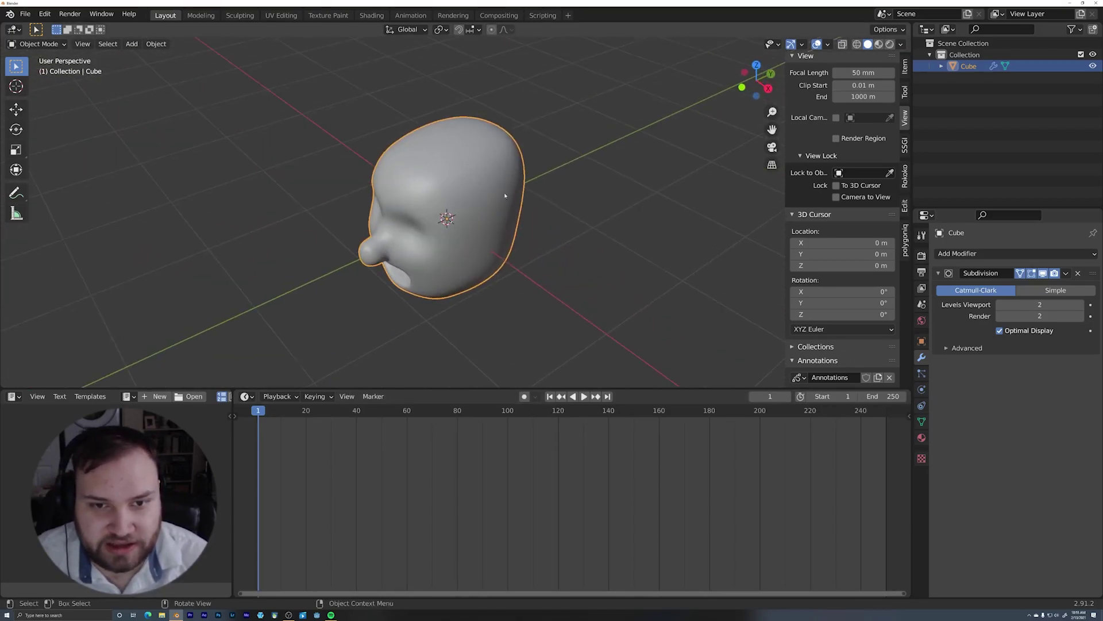
In side-view wireframe Edit Mode, select the lower back-of-head vertices and move them with proportional editing to refine the rear contour
key("KP_3")
key("Tab")
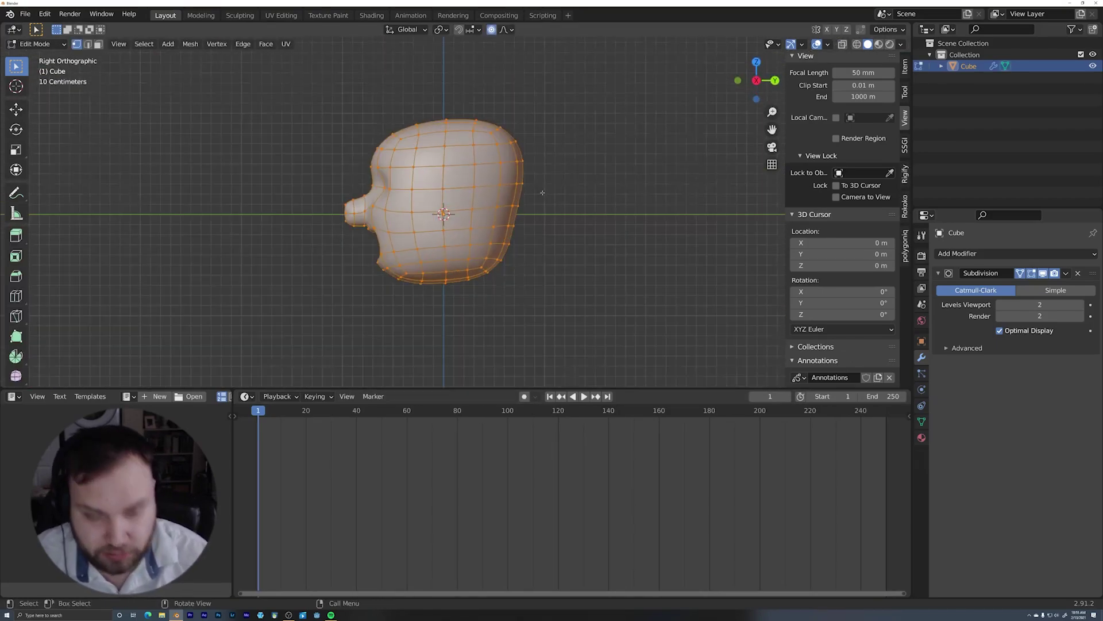
key("z")
left_click_drag(501, 219, 532, 250)
key("g")
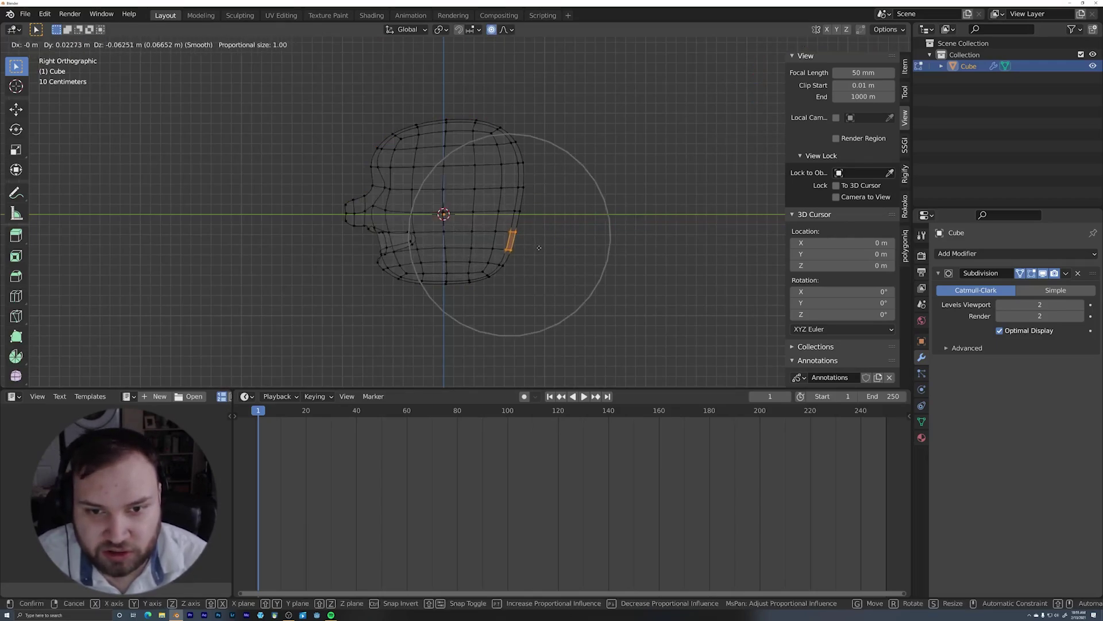
left_click(538, 246)
Move the upper back skull vertices slightly forward, and raise the top center vertices of the cranium to round it
left_click_drag(548, 113, 511, 175)
key("g")
left_click(504, 179)
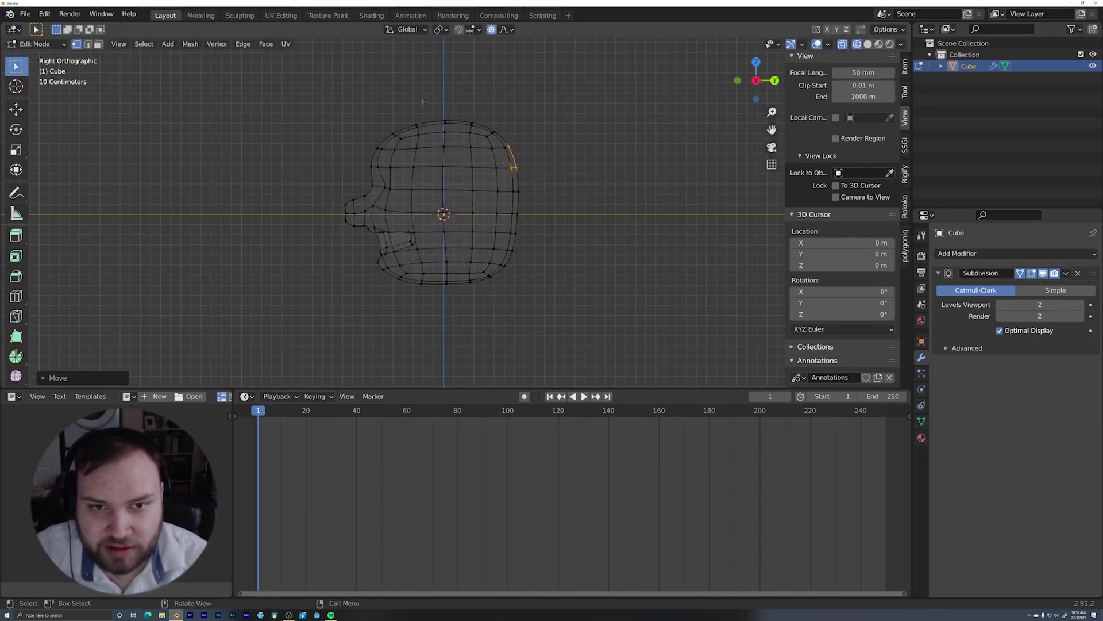
left_click_drag(423, 108, 460, 130)
key("g")
left_click(458, 120)
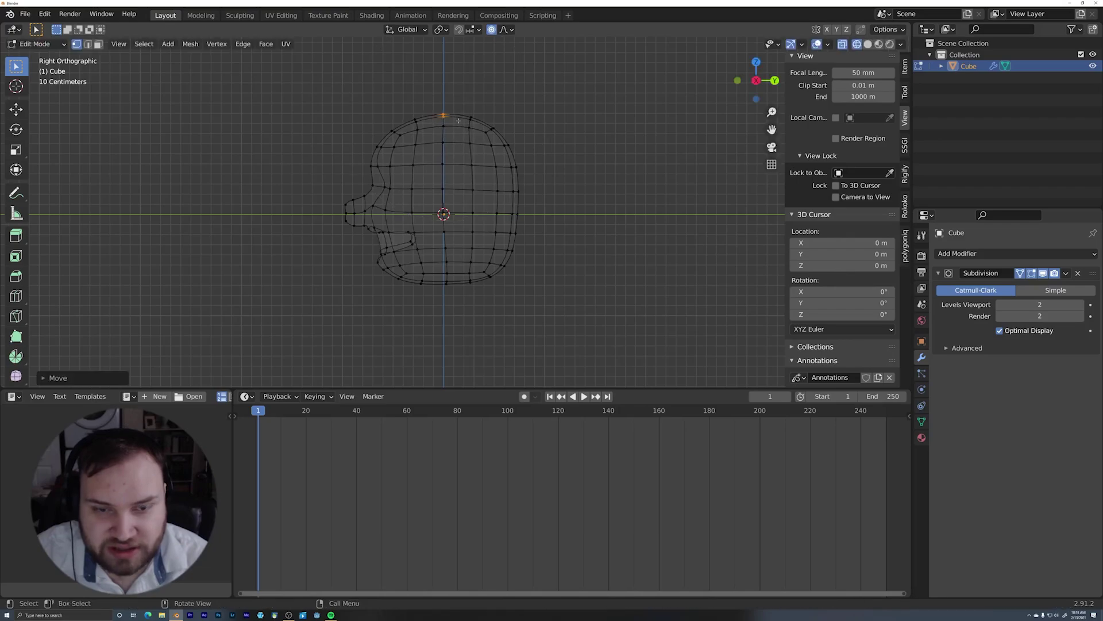
Select the vertices at the head's lower rear corner in wireframe side view and move them up and forward
key("z")
left_click(611, 251)
mouse_move(611, 251)
middle_mouse_down()
mouse_move(669, 263)
mouse_move(552, 241)
mouse_move(517, 247)
middle_mouse_up()
key("KP_3")
key("z")
left_click(505, 275)
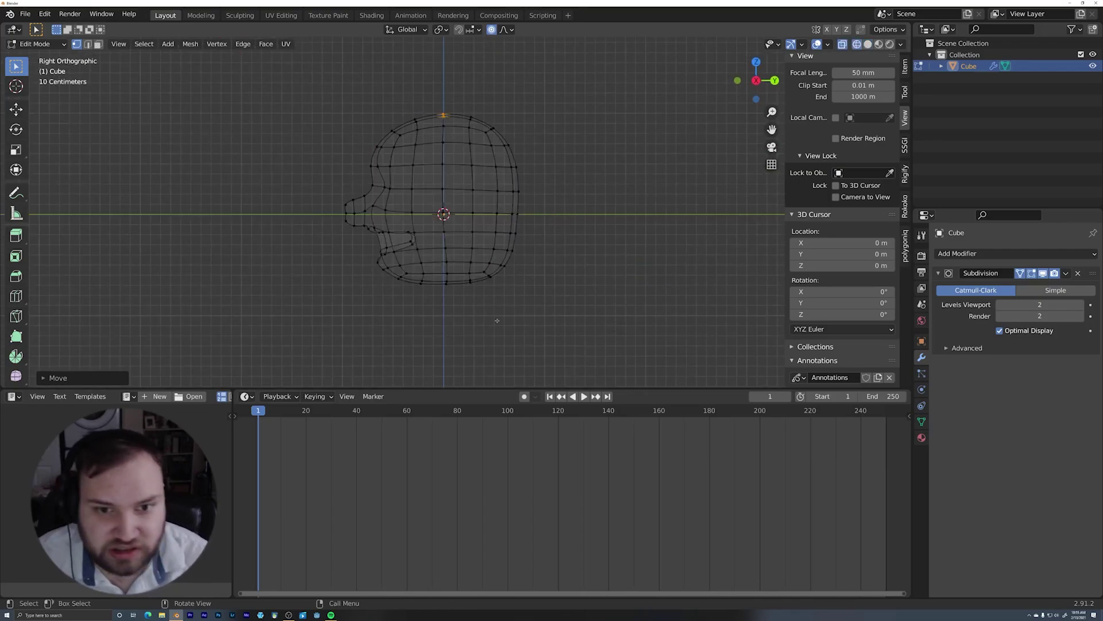
left_click(491, 265)
key("g")
left_click(523, 263)
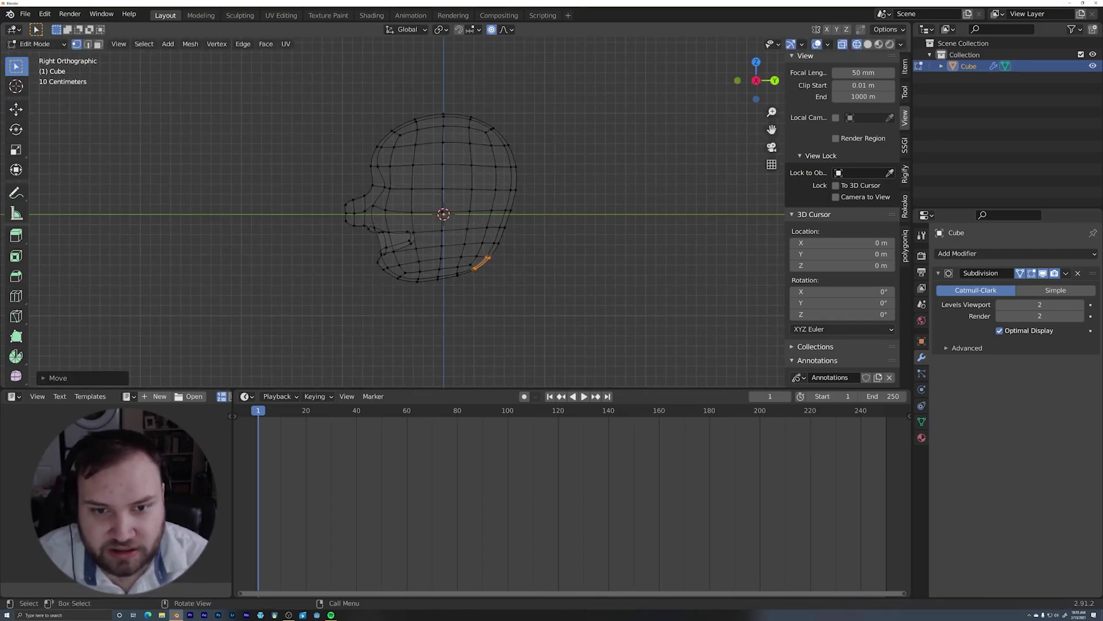
Rotate the selected lower rear corner vertices and nudge them to smooth the curve into the jaw
key("r")
left_click(552, 264)
key("g")
left_click(550, 263)
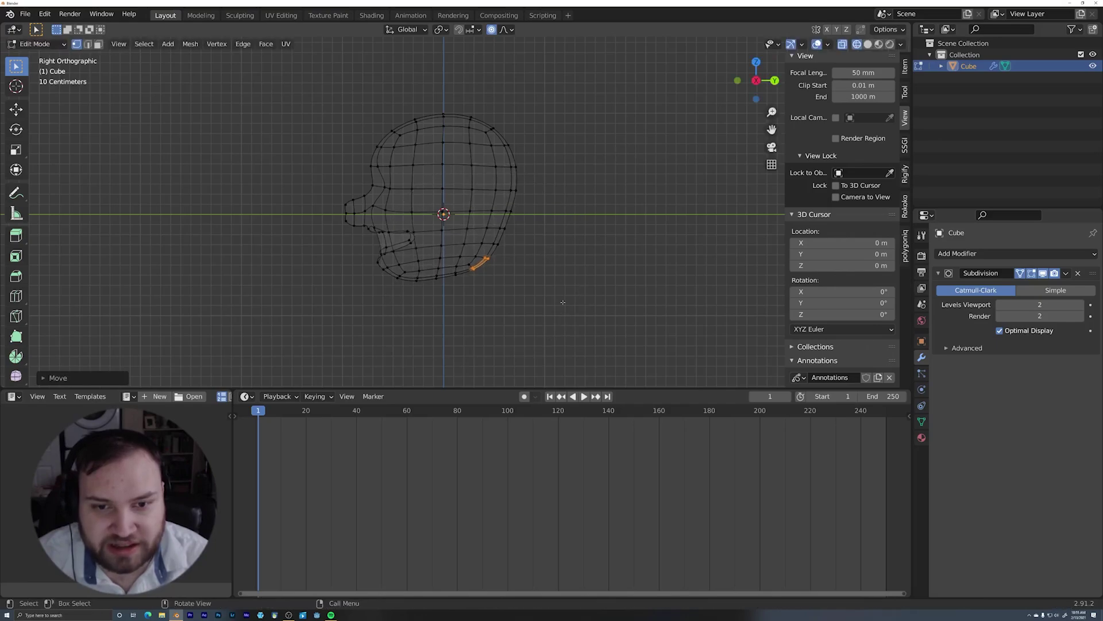
Annotate an arrow pointing at the lower rear corner and a square outline along the head's back and base
mouse_move(535, 318)
left_mouse_down()
mouse_move(500, 265)
mouse_move(520, 270)
left_mouse_up()
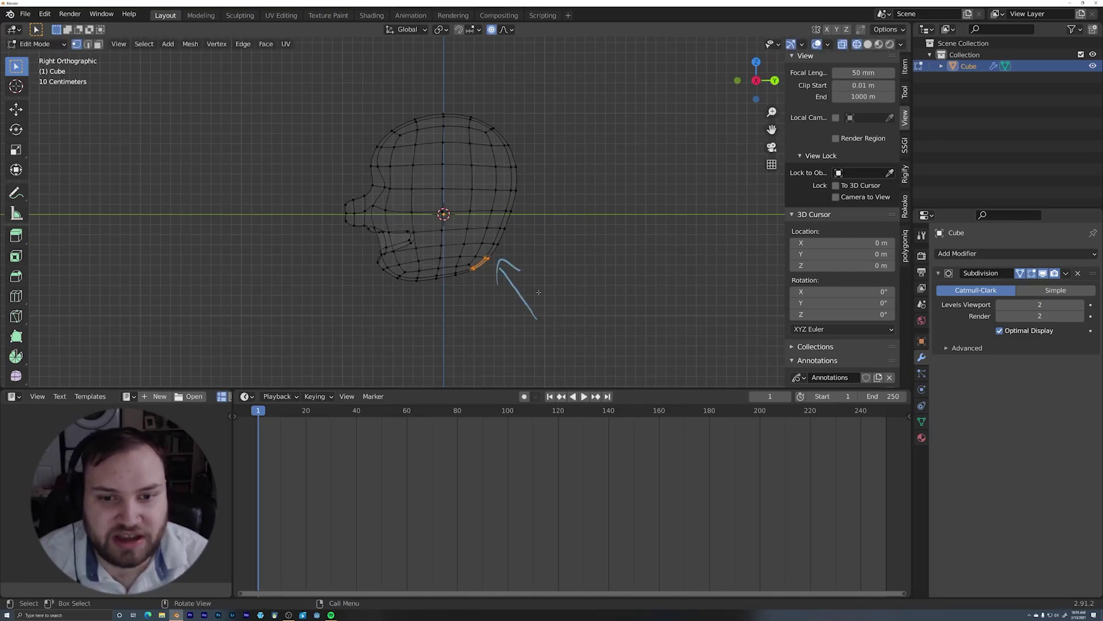
mouse_move(525, 118)
left_mouse_down()
mouse_move(521, 271)
mouse_move(448, 279)
left_mouse_up()
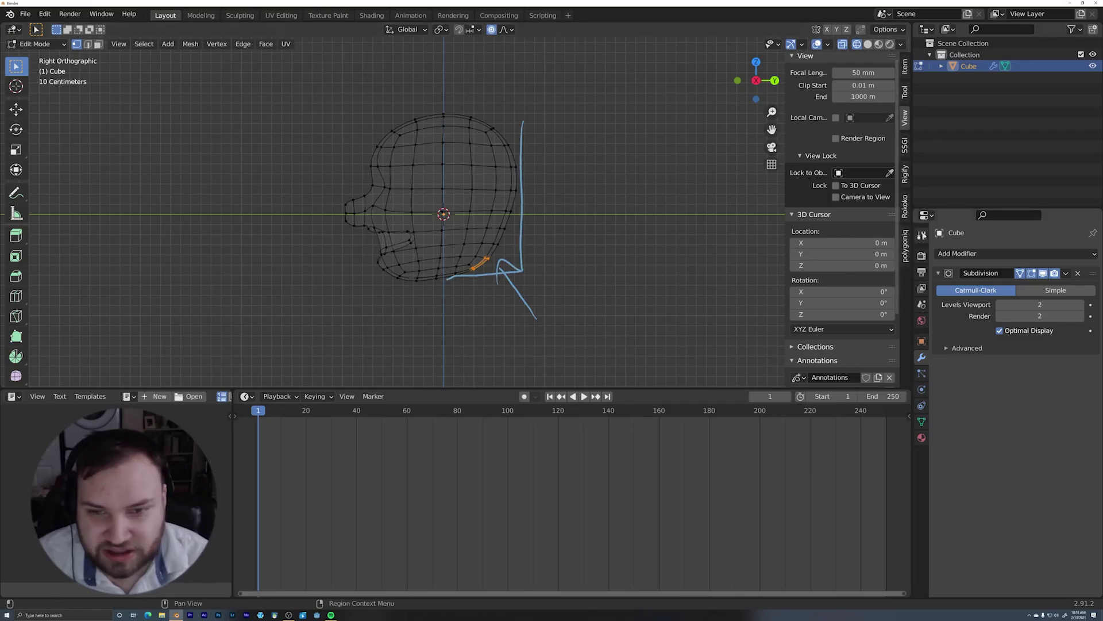
scroll(845, 230, "down", 5)
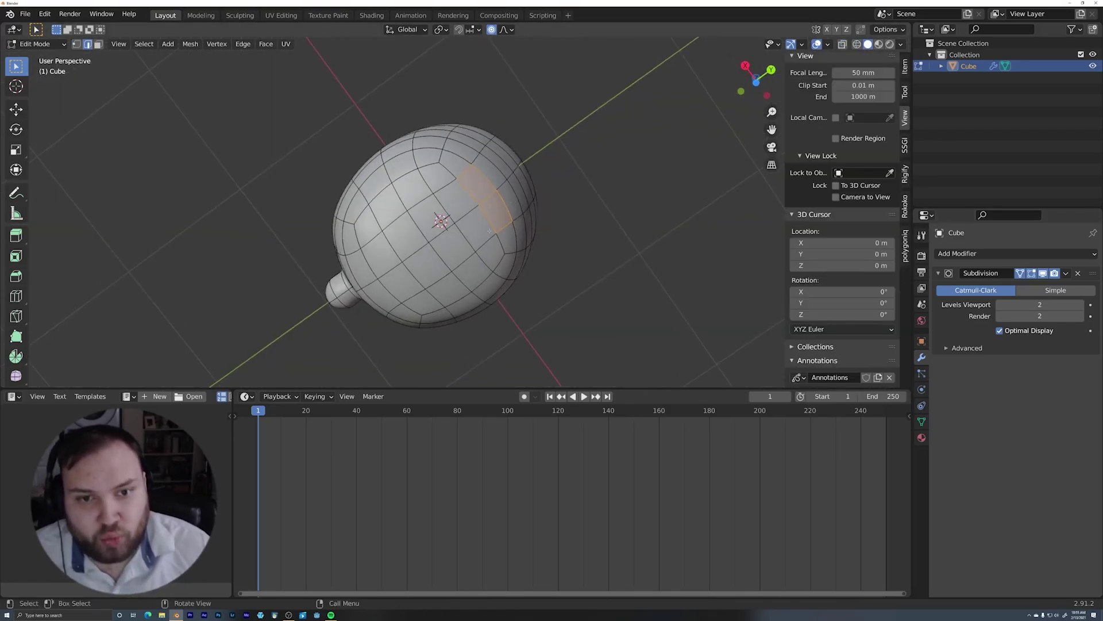
In face selection mode, select a block of four faces in the middle of the head's underside
middle_click_drag(490, 229, 446, 164)
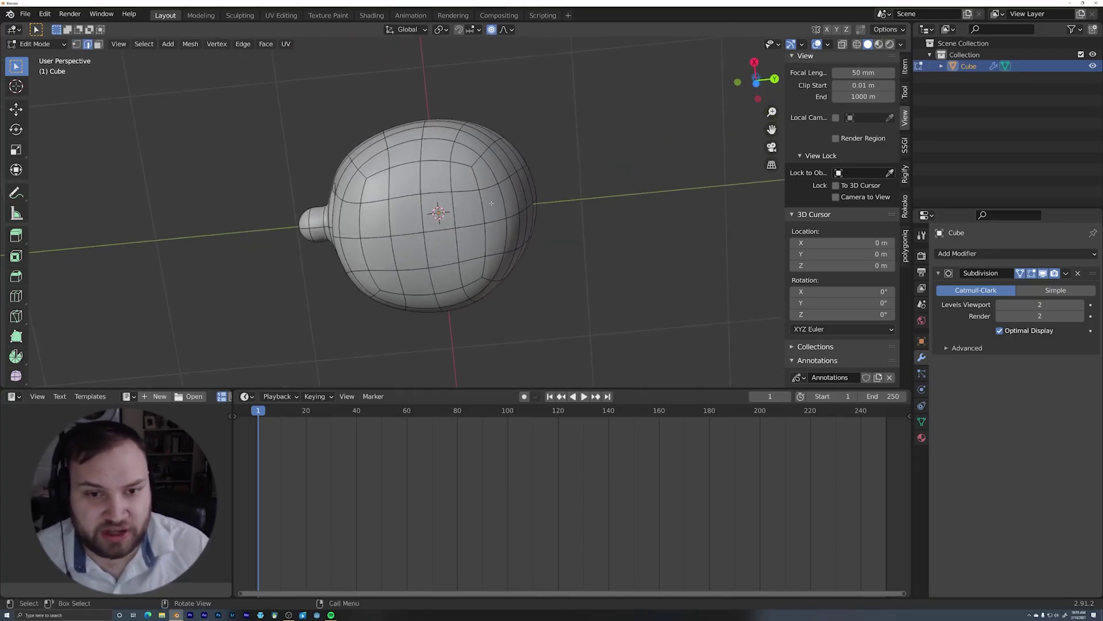
middle_click_drag(491, 203, 502, 227)
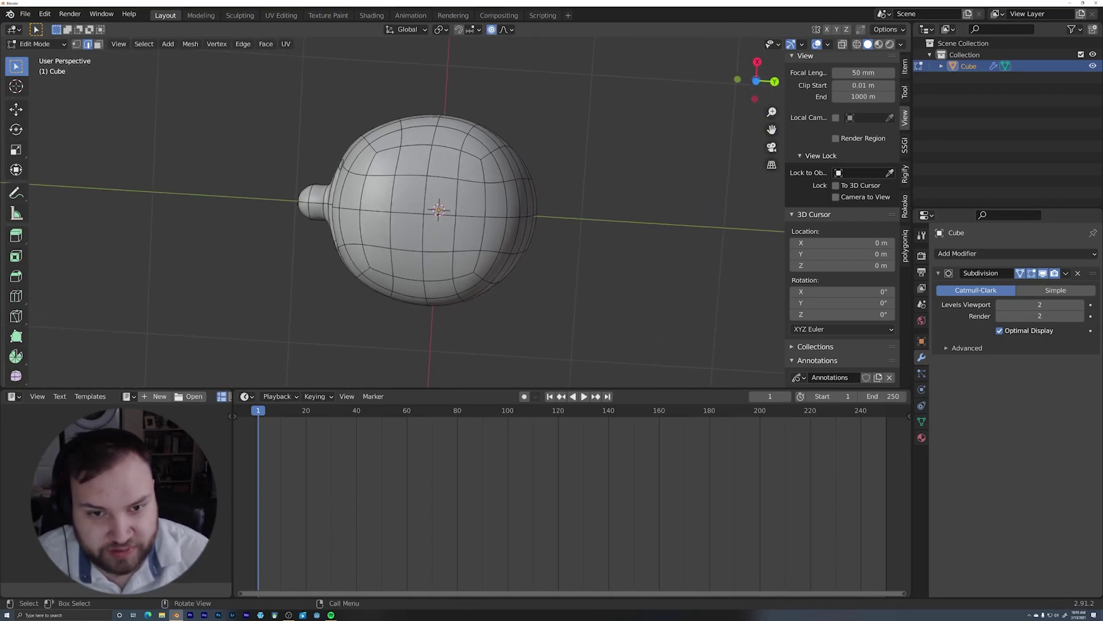
key("3")
left_click(443, 197)
left_click(439, 233, "shift")
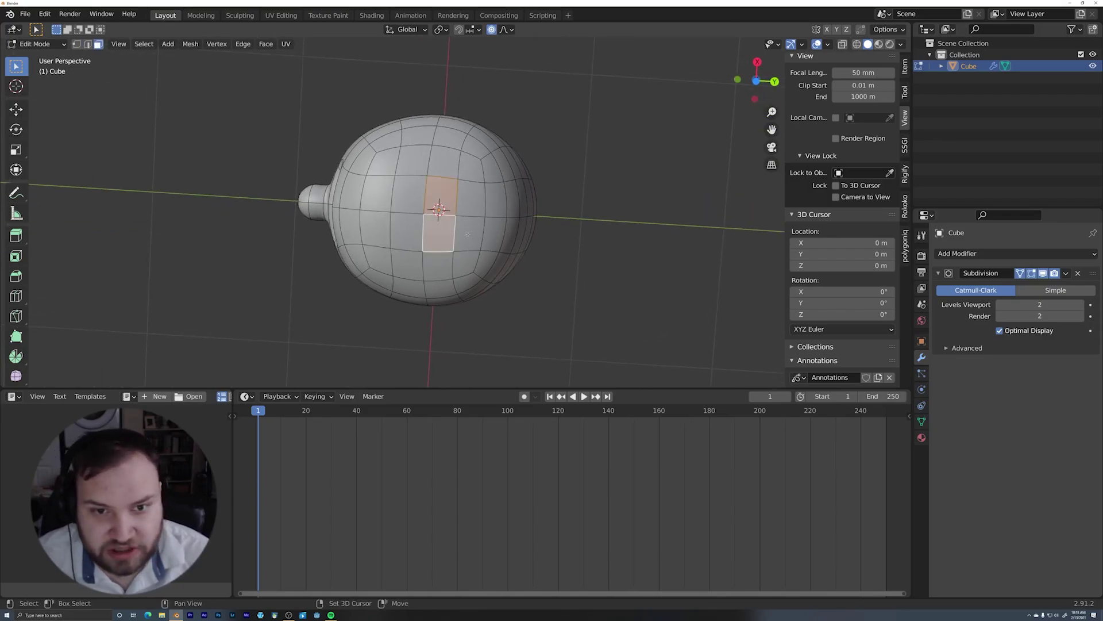
left_click(468, 235, "shift")
left_click(470, 198, "shift")
middle_click_drag(469, 196, 433, 171)
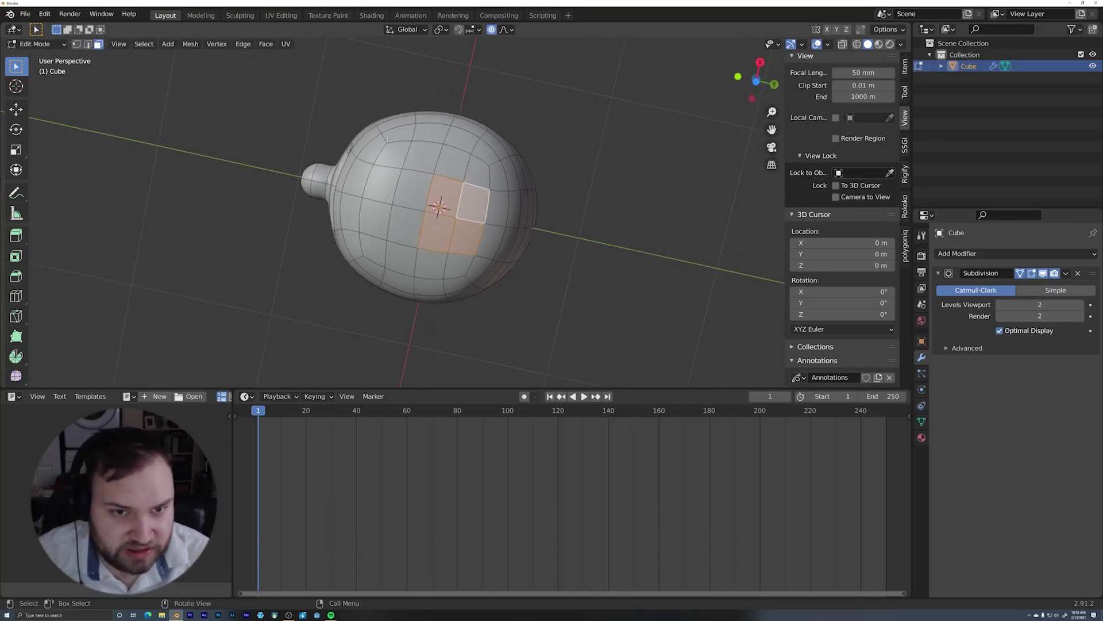
Annotate circles on the underside's corner poles and lines connecting them, and remove the annotation
left_click_drag(388, 139, 377, 183)
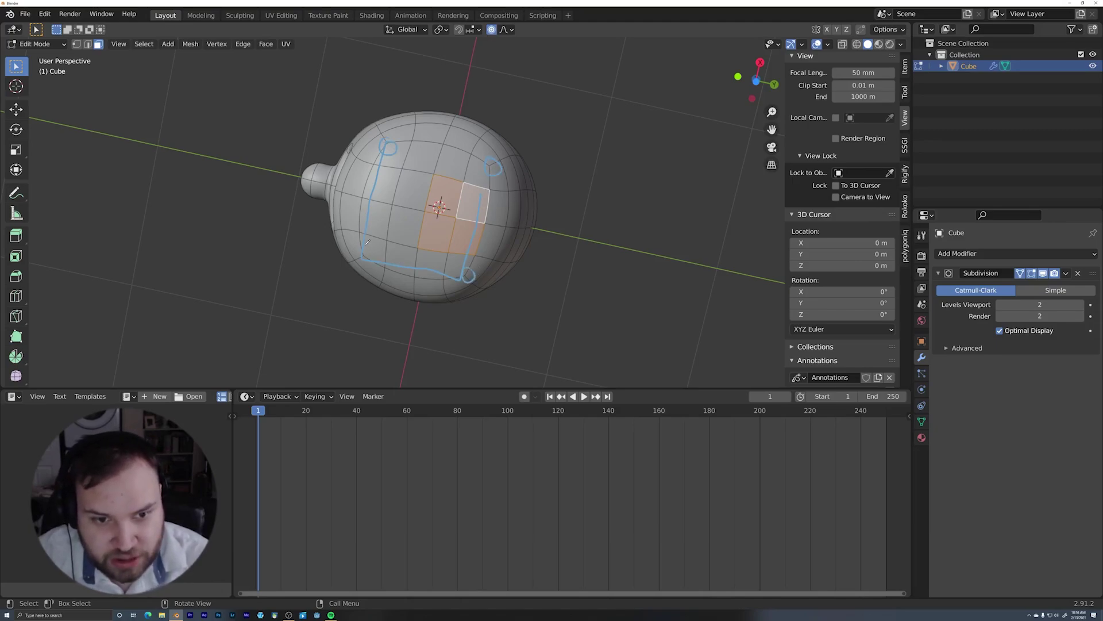
scroll(879, 213, "down", 3)
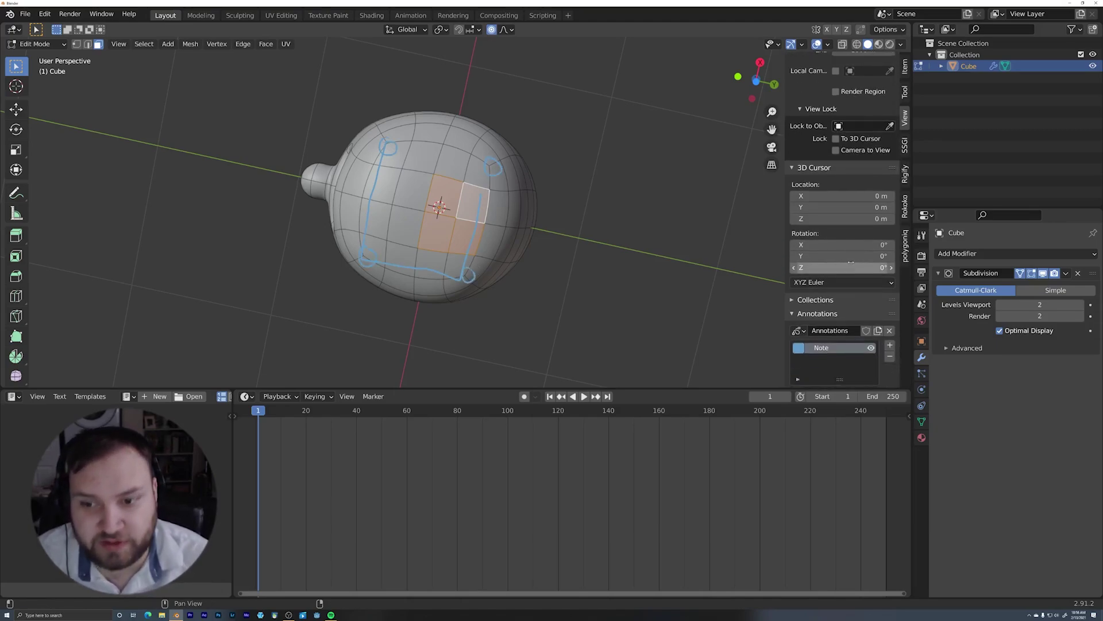
left_click(891, 332)
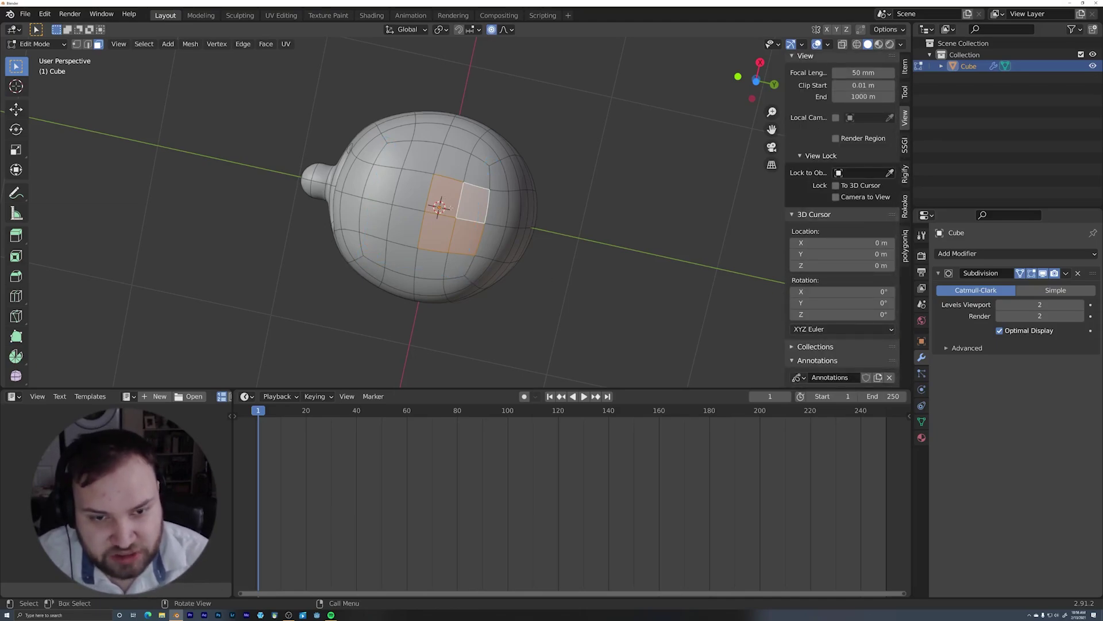
Select the rectangular block of faces on the head's underside for the neck and inset them by about 0.023 m
middle_click_drag(451, 208, 438, 225)
middle_click_drag(476, 219, 305, 117)
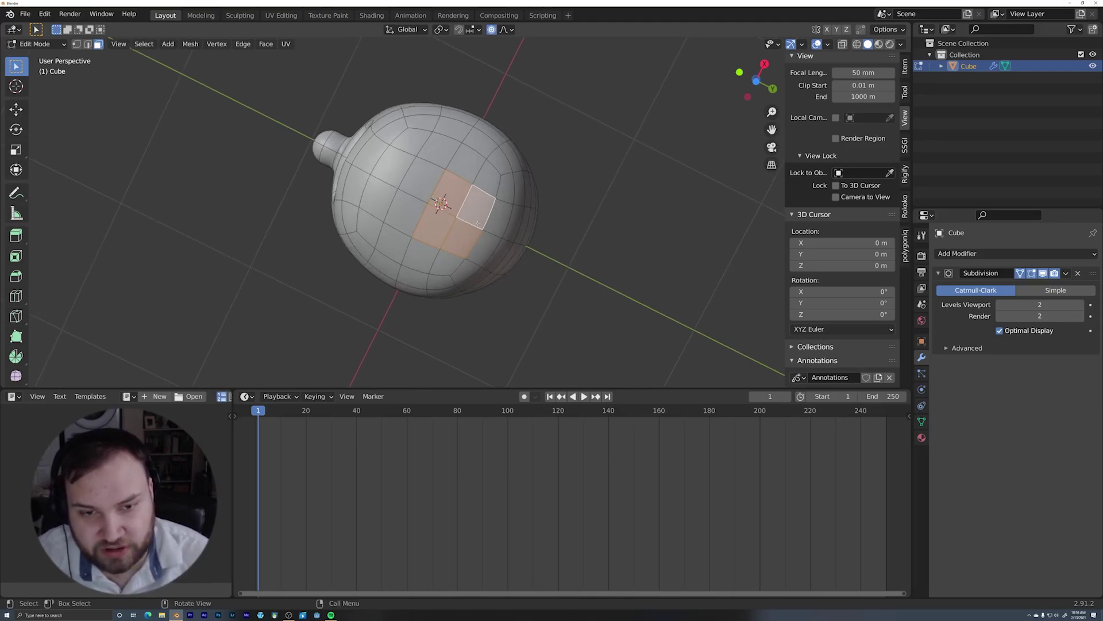
middle_click_drag(477, 222, 469, 226)
middle_click_drag(469, 227, 461, 230)
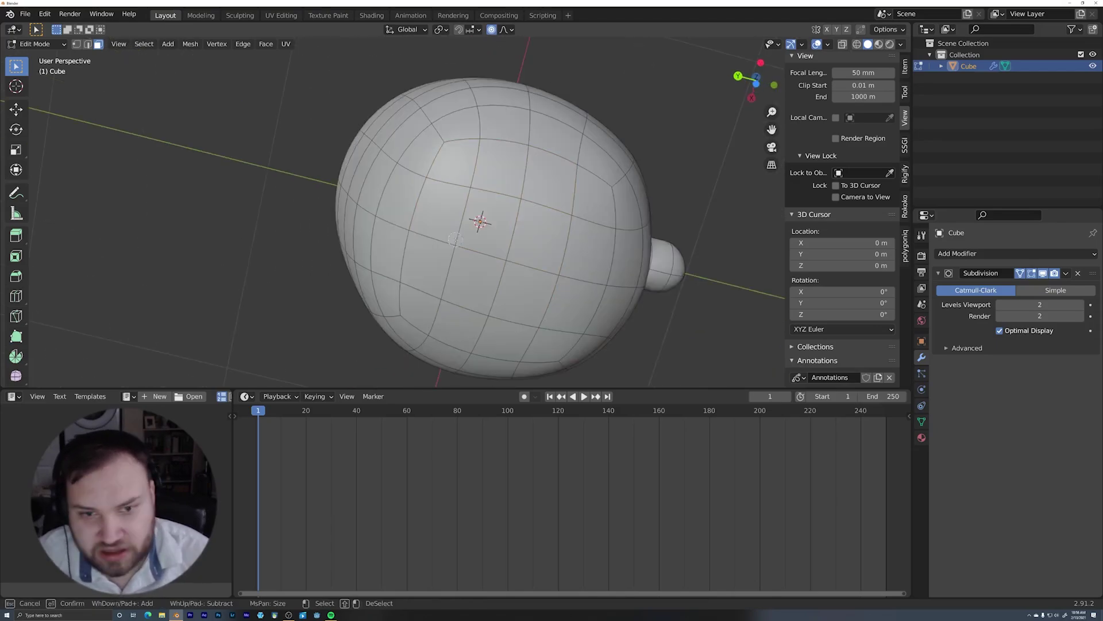
right_click(521, 260)
middle_click_drag(521, 260, 480, 230)
scroll(609, 233, "down", 3)
middle_click_drag(614, 234, 543, 291)
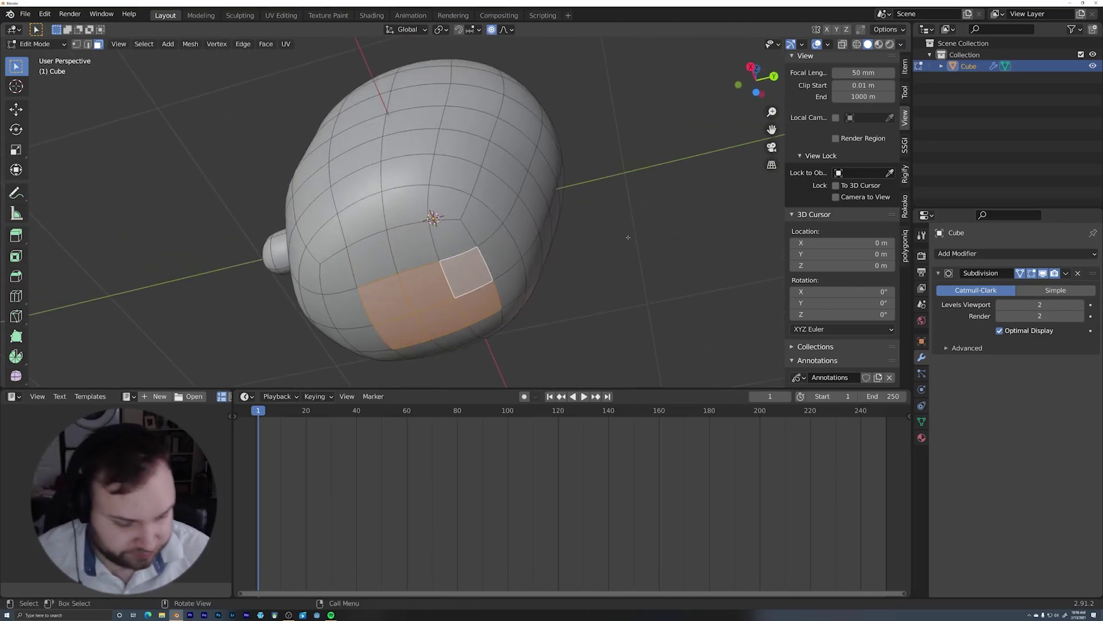
key("i")
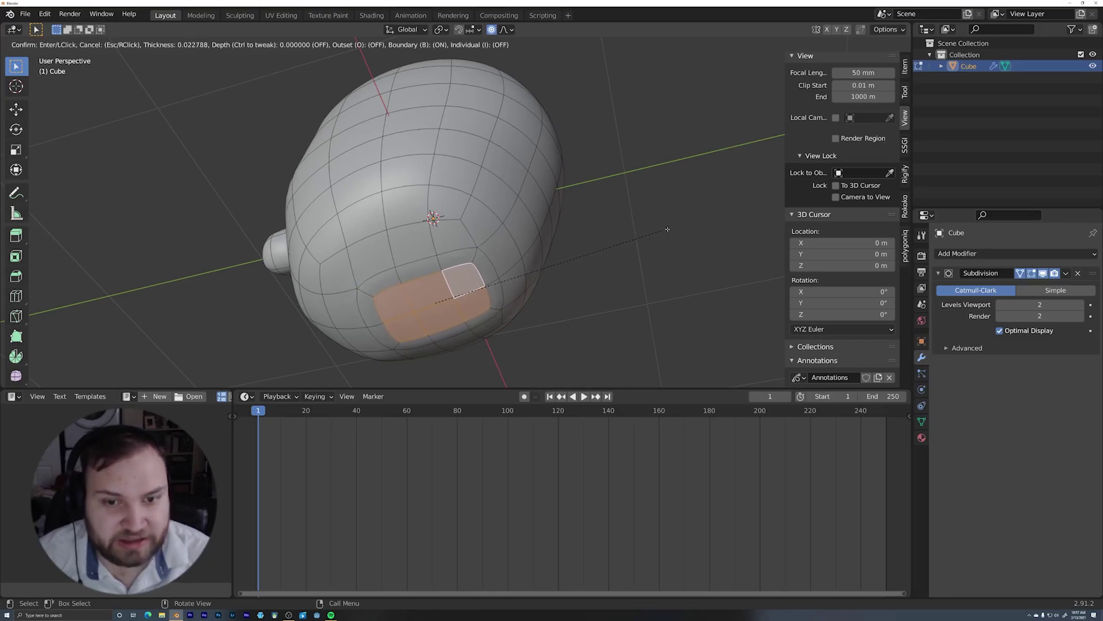
left_click(667, 230)
Extrude the inset underside faces downward twice to form a neck
middle_click_drag(668, 230, 617, 176)
key("e")
left_click(650, 219)
key("e")
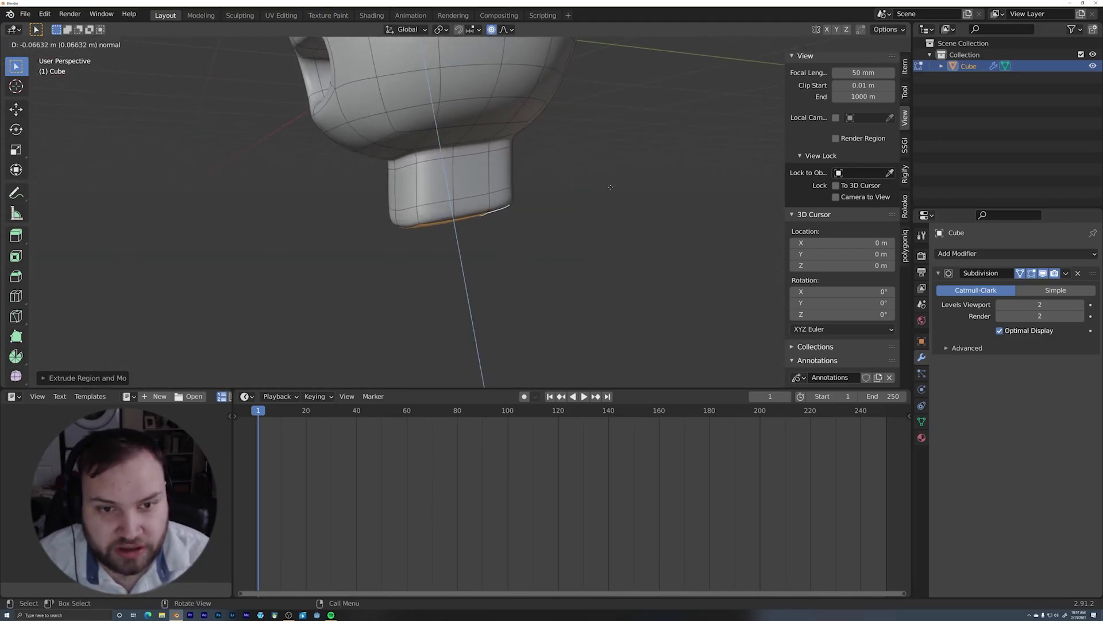
left_click(611, 201)
Turn off proportional editing and move the front center vertex of the neck's bottom along Y to round its front
middle_click_drag(611, 202, 488, 175)
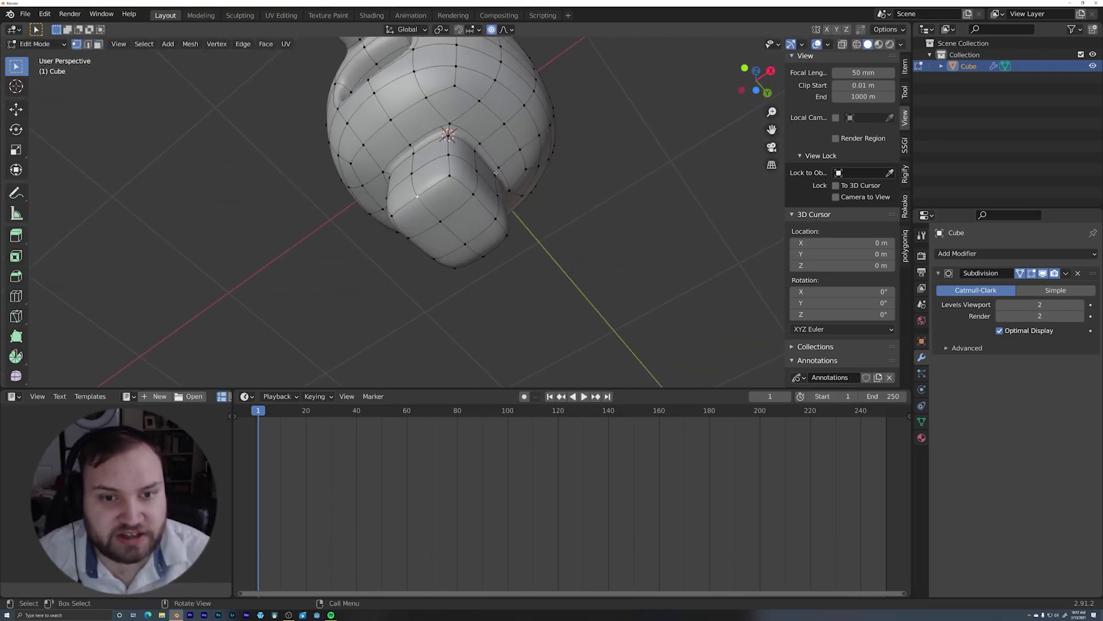
key("g")
key("y")
key("o")
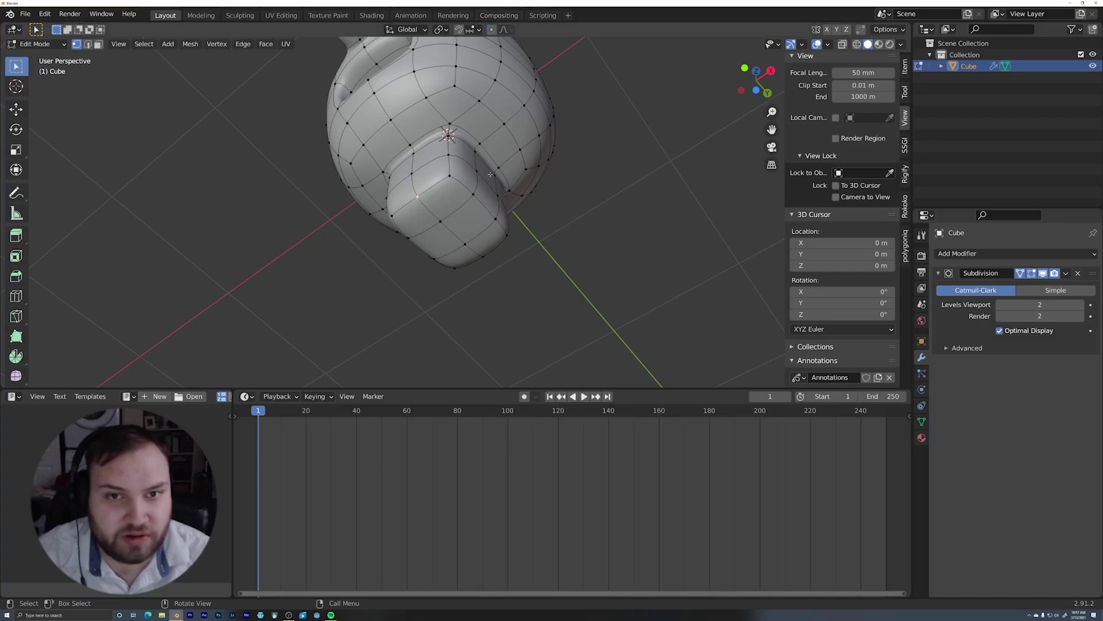
left_click(478, 240)
middle_click_drag(478, 240, 513, 209)
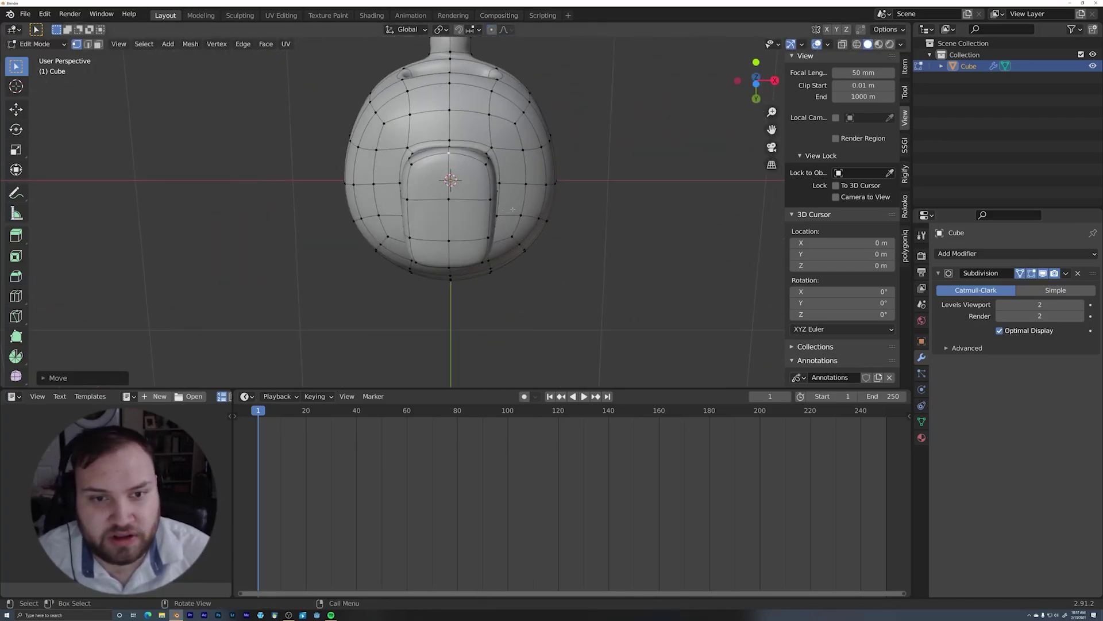
Try to reshape the neck's bottom by scaling its four side vertices along X
left_click(428, 235, "shift")
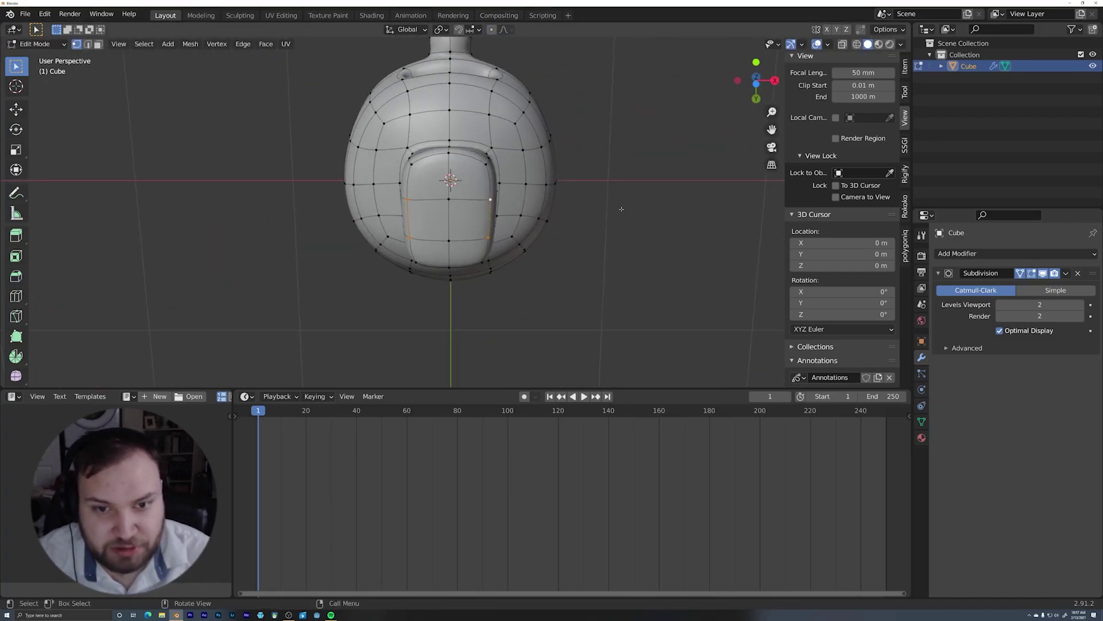
key("s")
key("x")
right_click(701, 211)
Delete the bottom cap of the neck to leave it open
middle_click_drag(701, 211, 525, 261)
key("2")
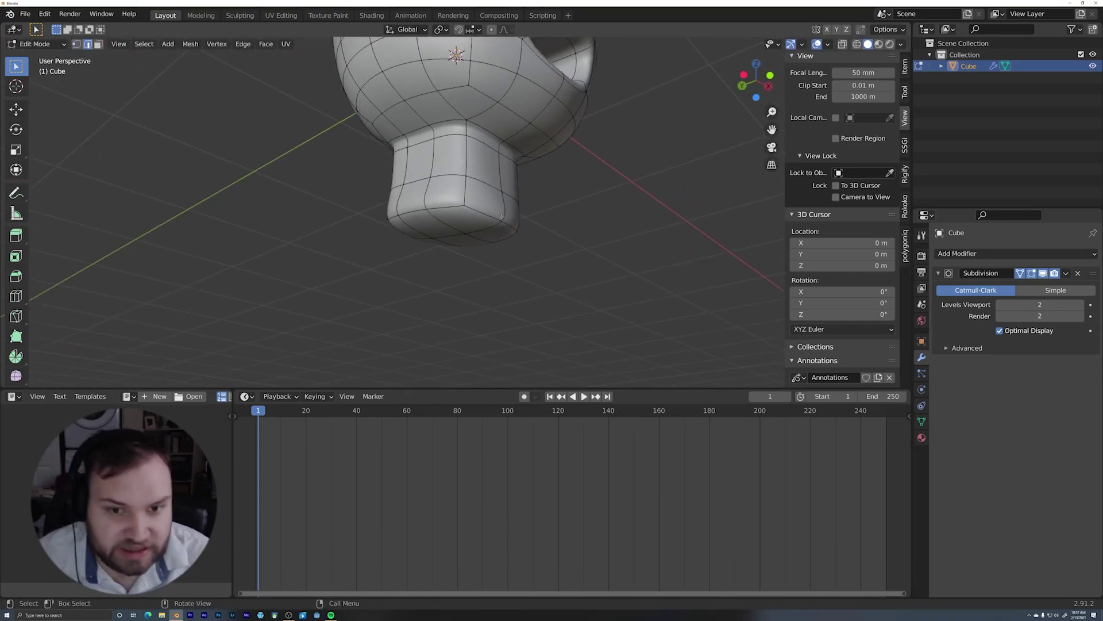
middle_click_drag(543, 215, 474, 215)
key("x")
left_click(506, 238)
Extrude the neck's open bottom edge and scale the new edge along X and Y to flare it outward
middle_click_drag(556, 206, 533, 227)
key("e")
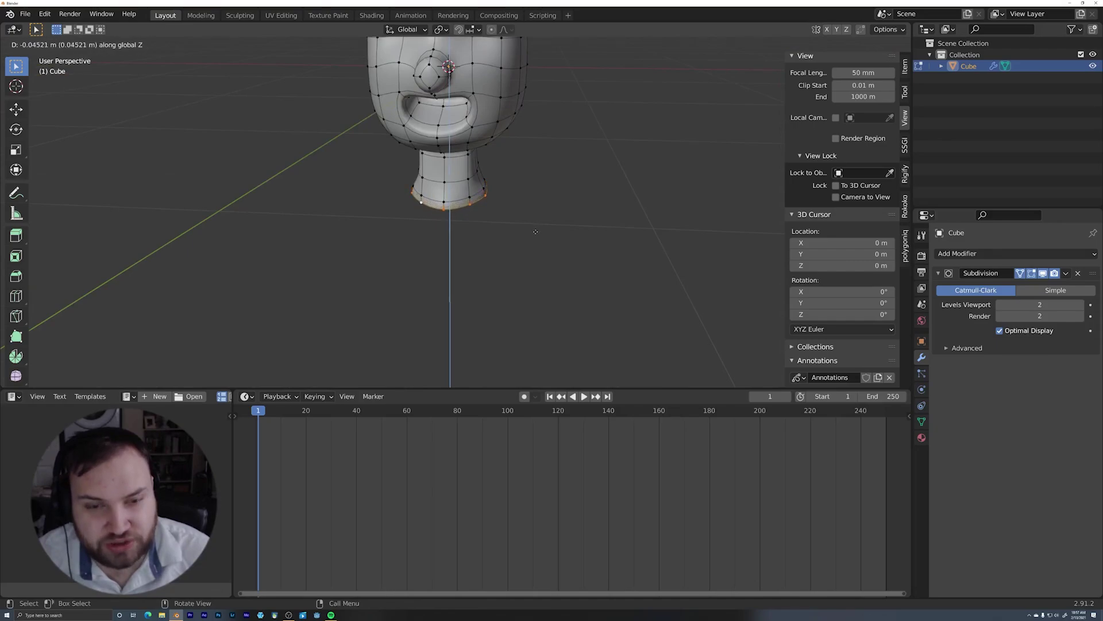
right_click(540, 226)
key("s")
key("x")
left_click(618, 227)
middle_click_drag(618, 227, 478, 245)
key("s")
key("y")
left_click(567, 211)
Lower the flared neck edge along Z, then extrude it, widening along X and lowering it to form shoulders
middle_click_drag(566, 211, 571, 234)
key("g")
key("z")
key("e")
right_click(633, 215)
key("s")
key("x")
left_click(675, 230)
key("g")
key("z")
left_click(631, 260)
Extrude the shoulder edge down along Z by about 0.4 m and narrow the new edge along X for the upper torso
key("e")
right_click(631, 259)
key("e")
key("z")
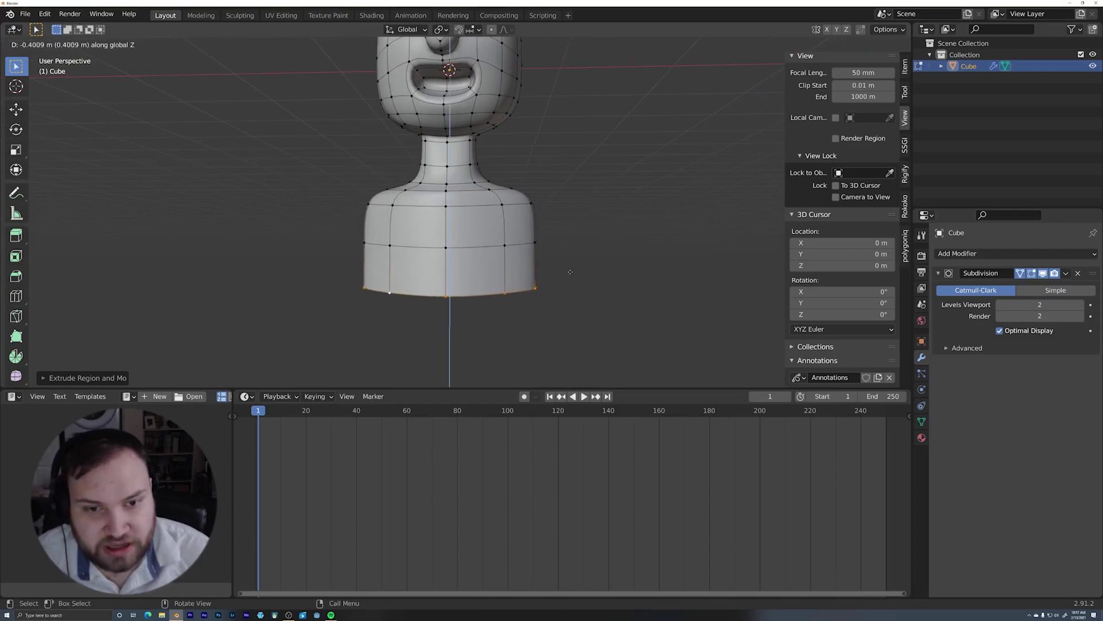
left_click(637, 269)
middle_click_drag(637, 269, 642, 243, "shift")
key("s")
key("x")
left_click(611, 255)
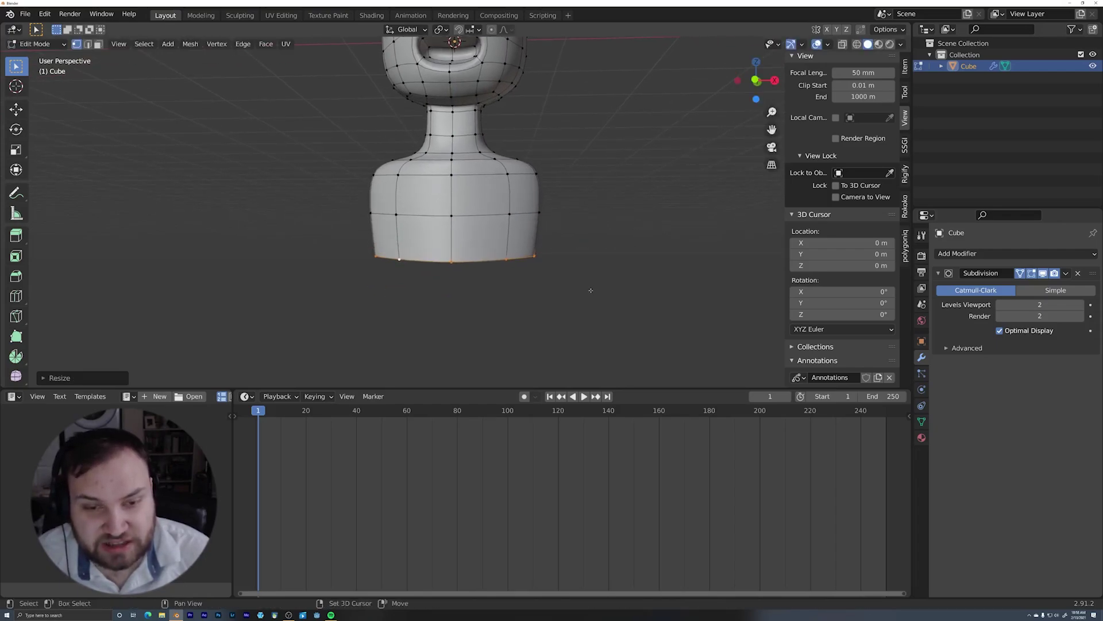
Extrude the torso's bottom edge down along Z by about 1.2 m and fine-tune its height
middle_click_drag(592, 286, 592, 170, "shift")
scroll(593, 170, "down", 4)
key("e")
key("z")
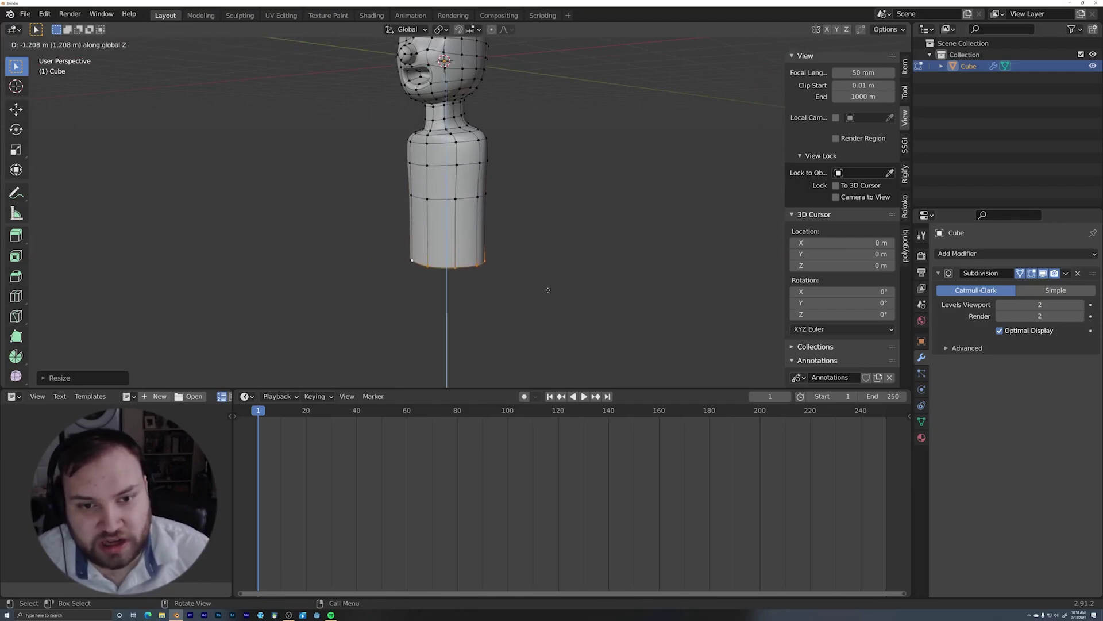
middle_click_drag(542, 247, 547, 251)
key("e")
key("z")
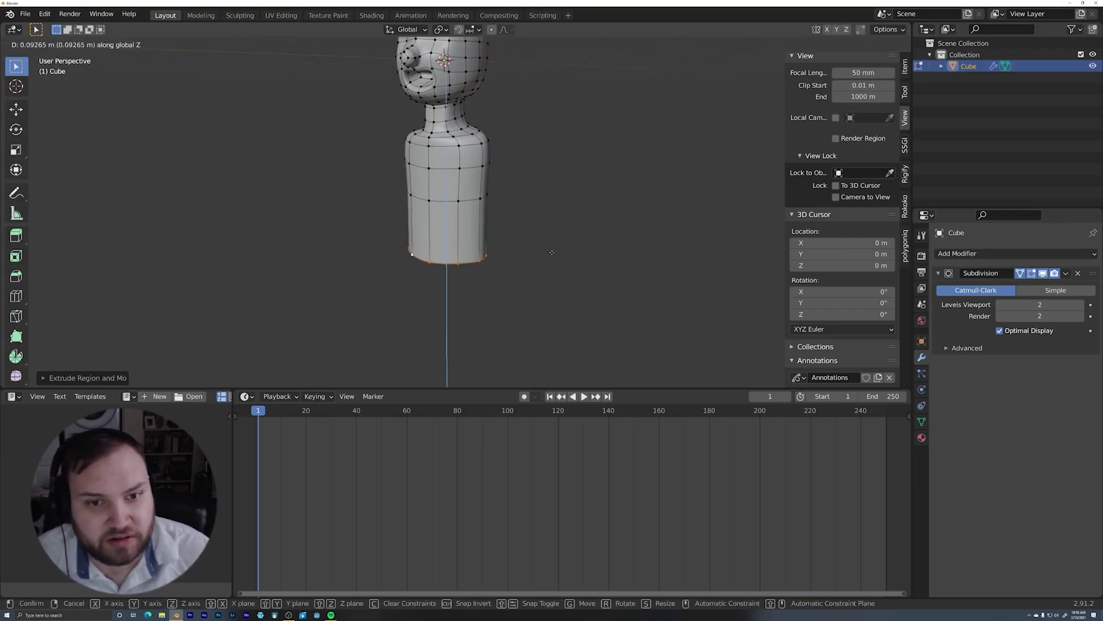
left_click(551, 252)
Add a horizontal loop cut around the long lower section of the torso
key("ctrl+r")
left_click(479, 237)
left_click(472, 236)
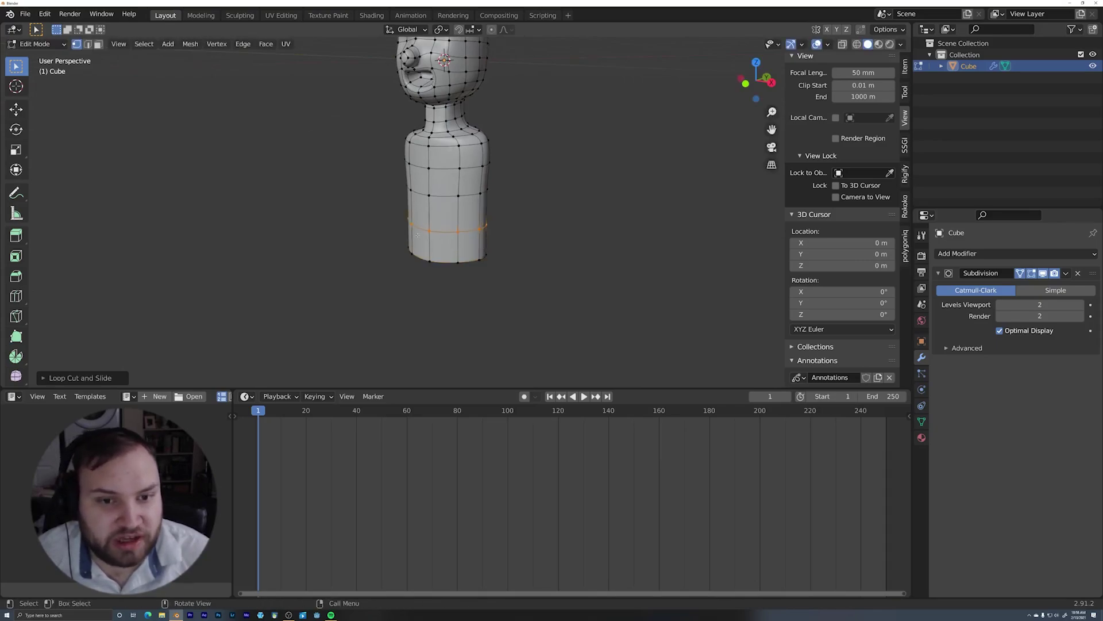
Move the vertices of the lower torso along Y to reshape its front-to-back depth
left_click(418, 235)
middle_click_drag(418, 235, 604, 187)
key("g")
key("y")
left_click(523, 201)
left_click(474, 254, "shift")
middle_click_drag(546, 216, 457, 202)
key("g")
key("y")
left_click(488, 241)
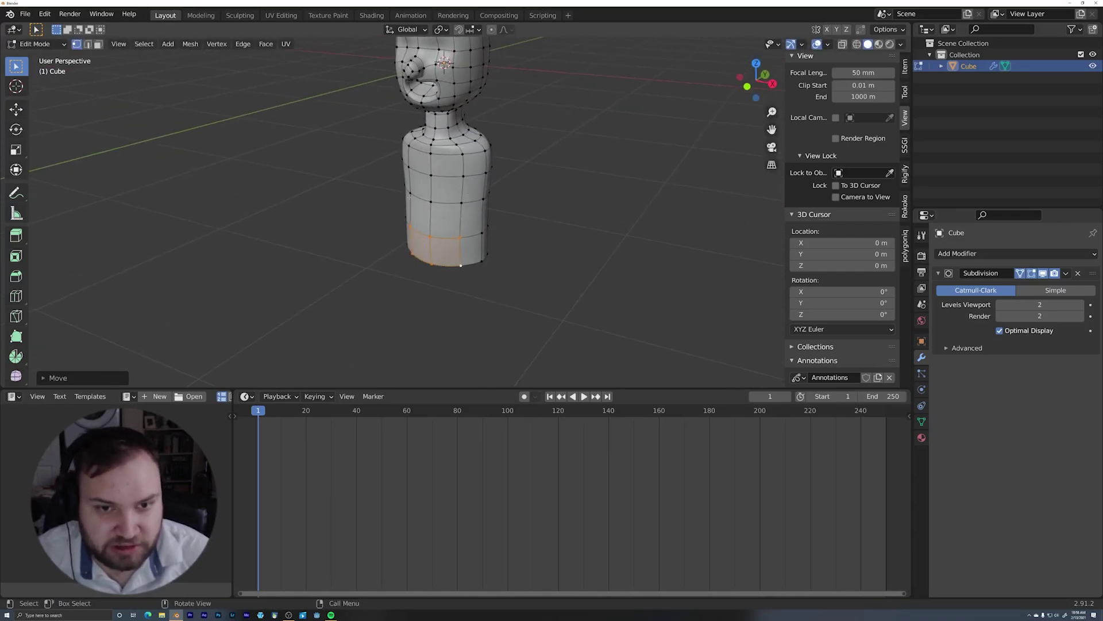
Move the front chest vertex of the upper torso along Y to reshape the chest
left_click(454, 204, "alt")
middle_click_drag(516, 182, 397, 167)
scroll(394, 164, "up", 3)
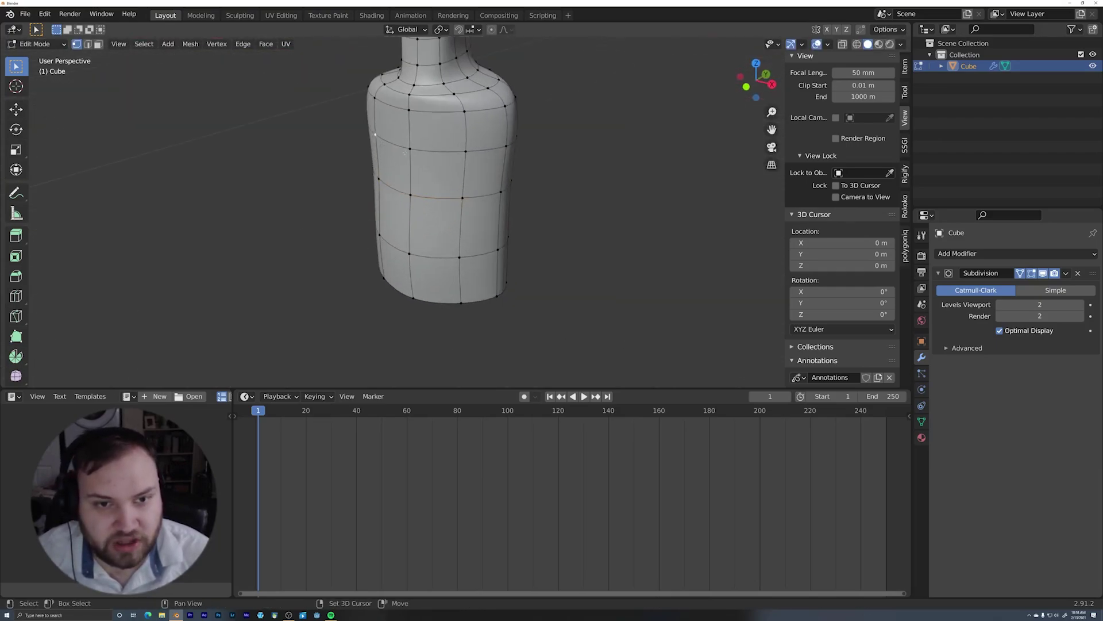
key("g")
key("y")
middle_click_drag(522, 145, 436, 240)
left_click(458, 168)
Select the face loop around the neck in Edit Mode and scale it horizontally without changing Z
scroll(530, 262, "down", 4)
key("Tab")
scroll(436, 240, "up", 5)
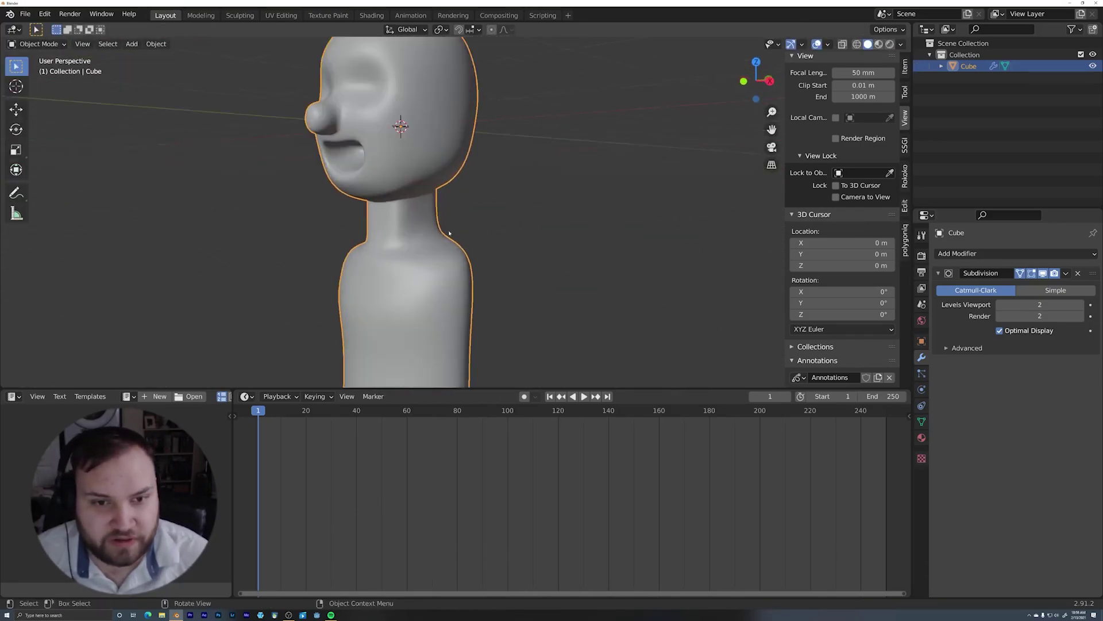
key("Tab")
left_click(450, 204, "alt")
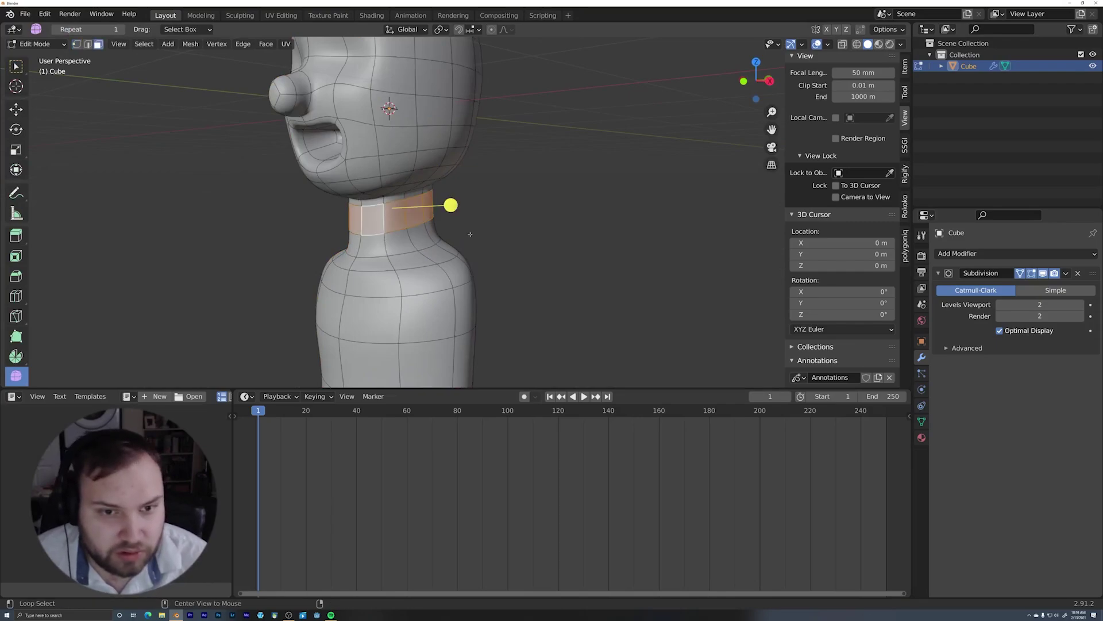
key("s")
key("shift+z")
left_click(506, 235)
Lower the edge loop at the neck's base by about 0.06 m along Z and return to Object Mode
middle_click_drag(505, 235, 407, 239)
key("g")
key("z")
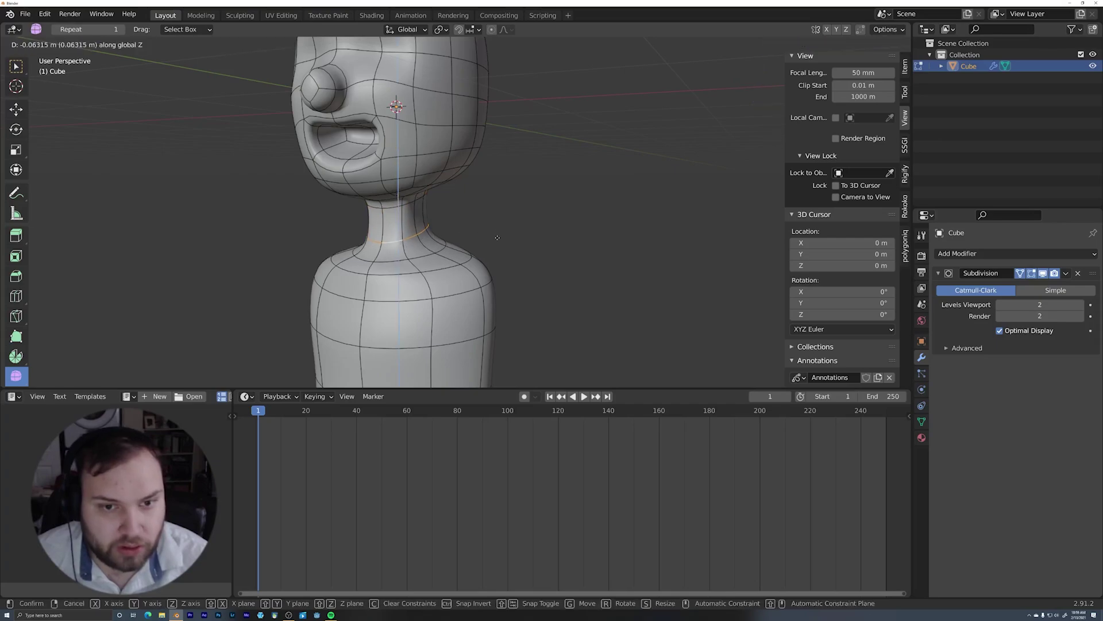
left_click(502, 240)
scroll(502, 239, "down", 2)
key("Tab")
Enlarge the timeline area slightly and switch it to the Shader Editor
middle_click_drag(506, 240, 481, 243)
scroll(560, 245, "down", 2)
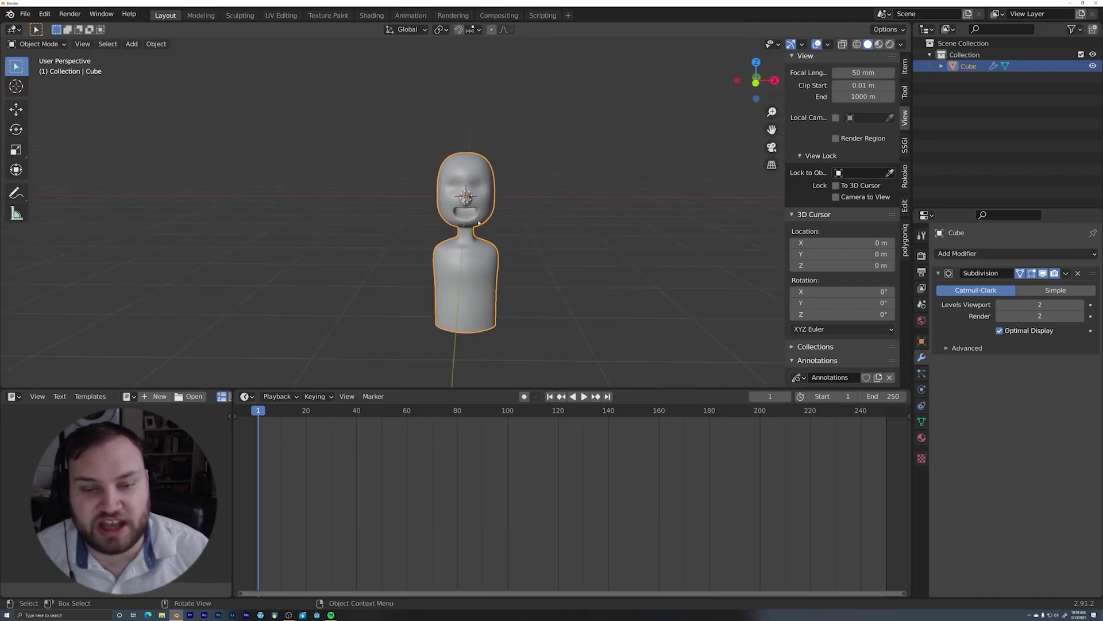
scroll(477, 231, "up", 5)
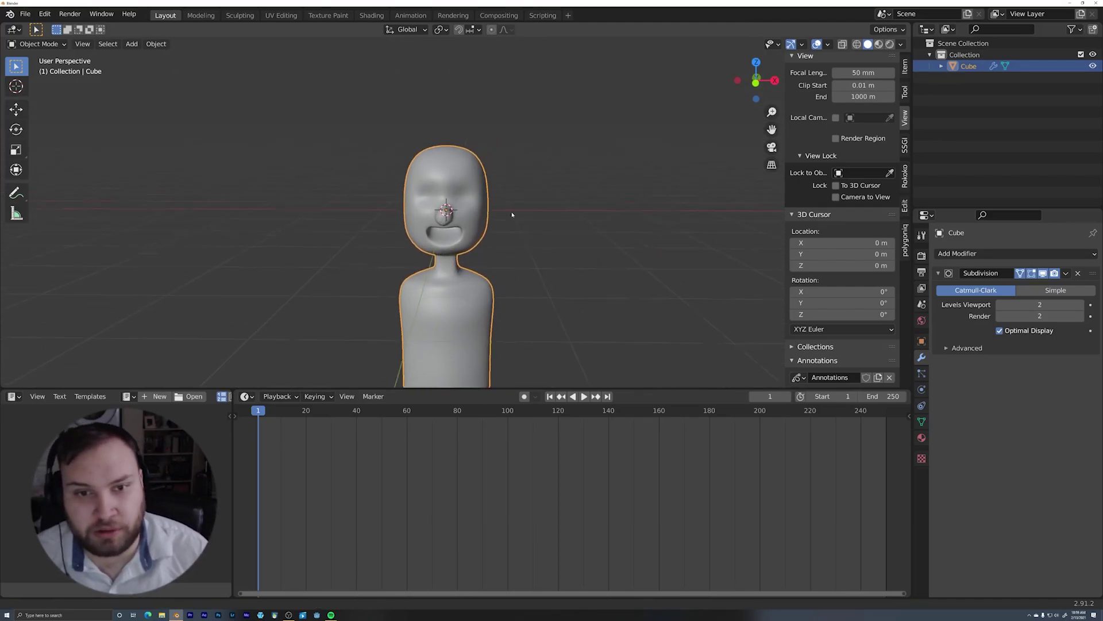
mouse_move(510, 212)
middle_mouse_down()
mouse_move(530, 209)
mouse_move(450, 184)
mouse_move(493, 185)
mouse_move(506, 197)
middle_mouse_up()
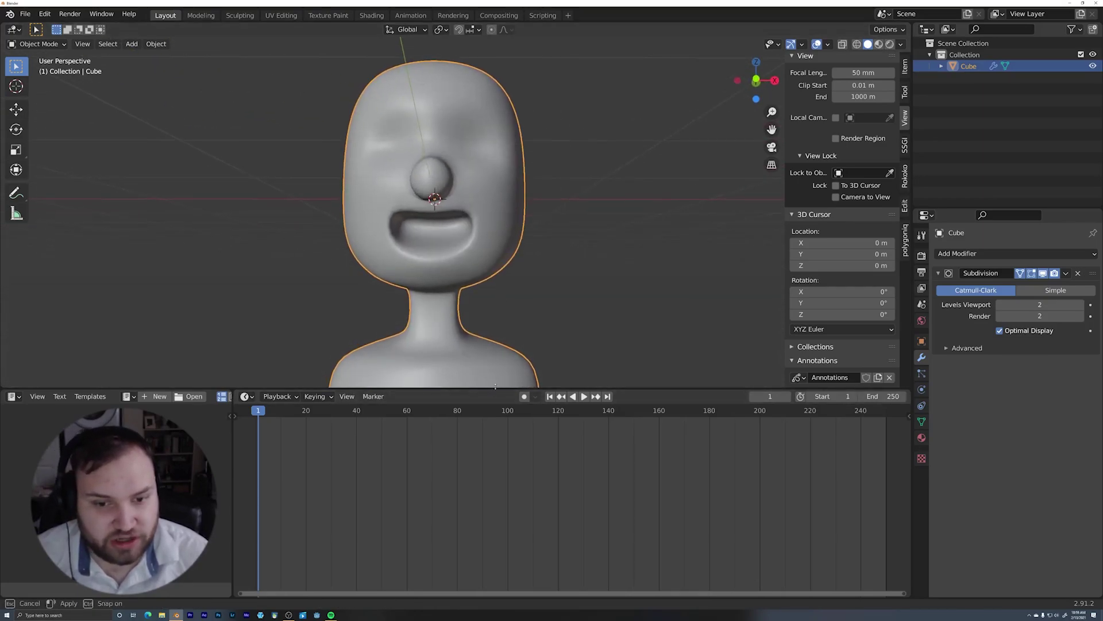
left_click_drag(495, 387, 496, 381)
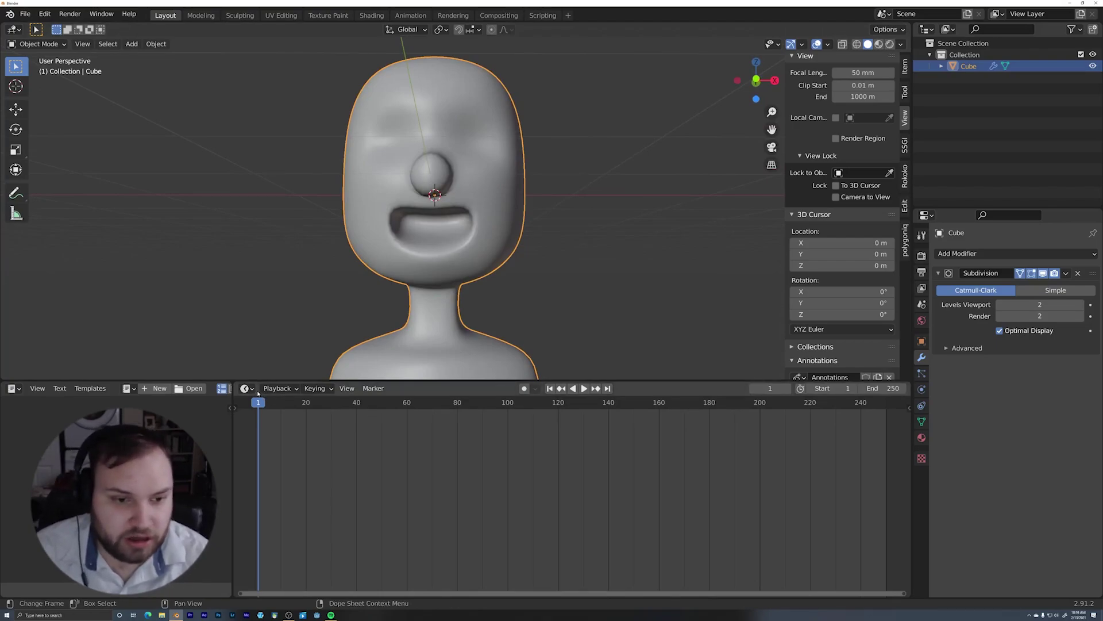
left_click(253, 389)
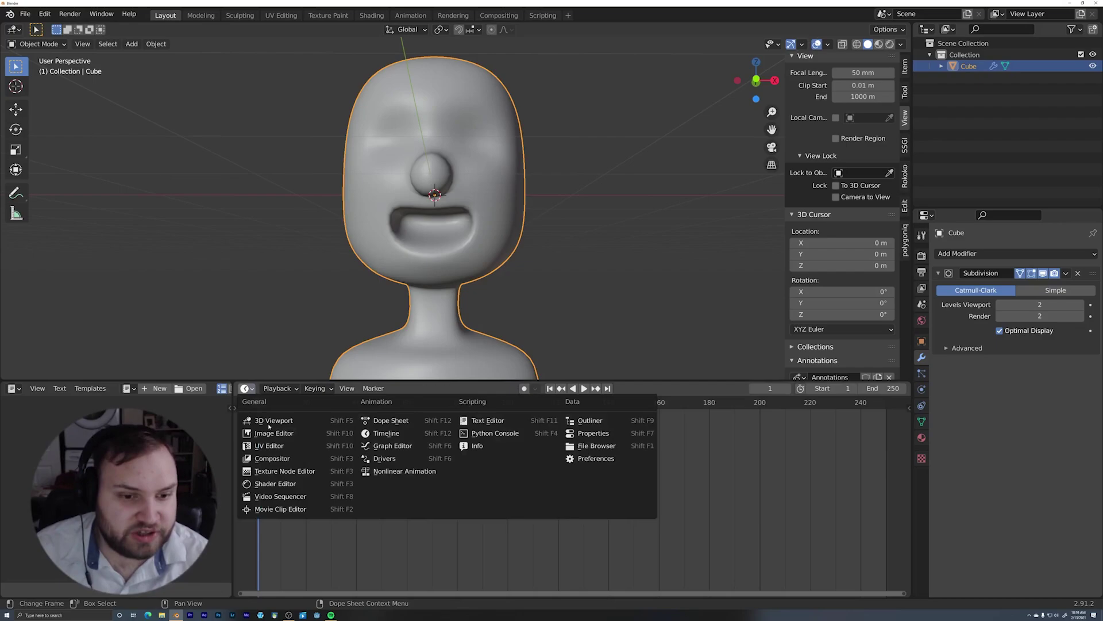
left_click(276, 486)
left_click_drag(418, 452, 481, 540)
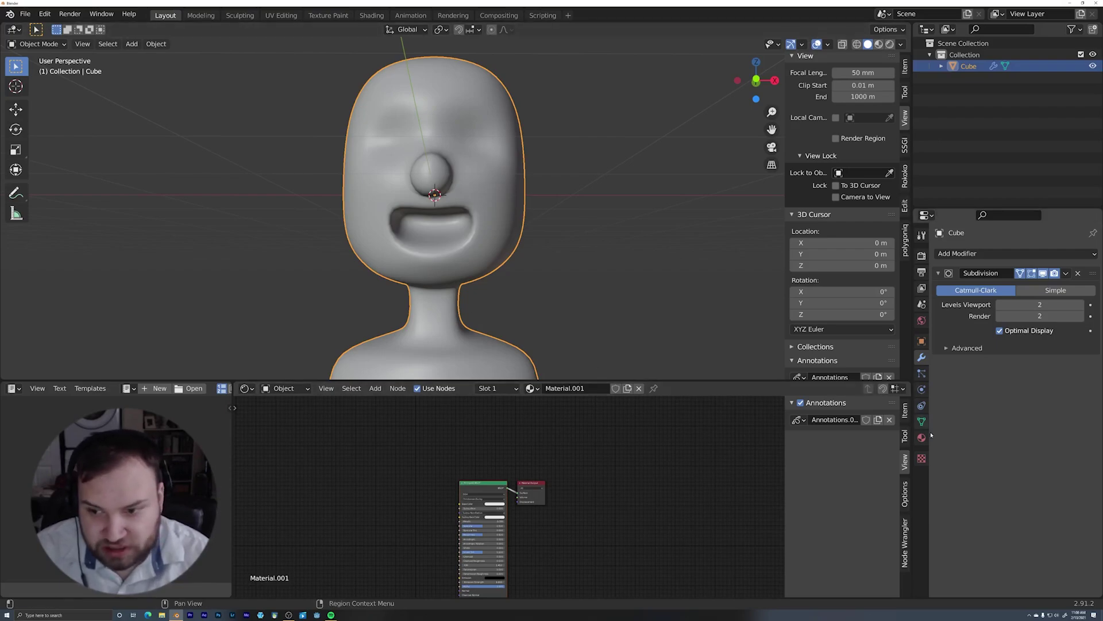
Unlink Material.001 from the character and create a new material in its place
left_click(639, 388)
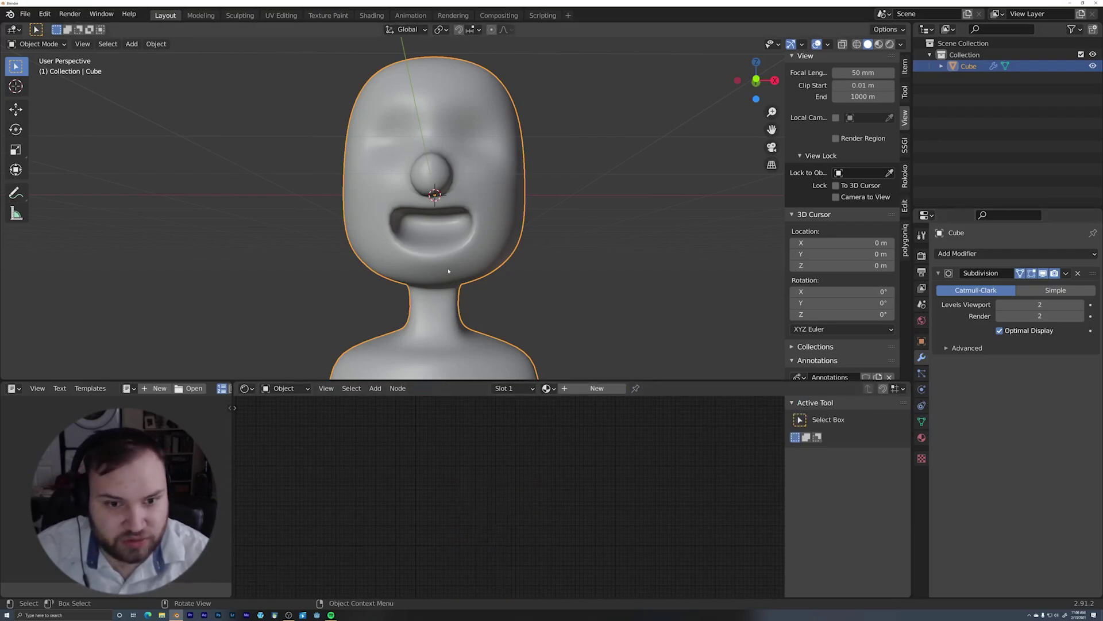
left_click(246, 389)
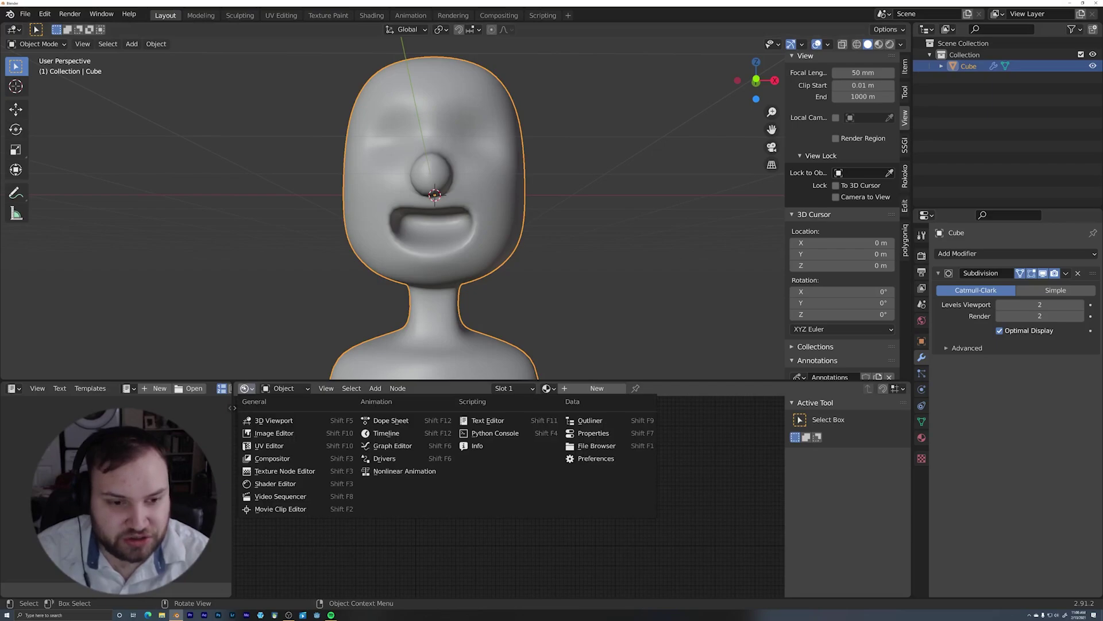
left_click(277, 487)
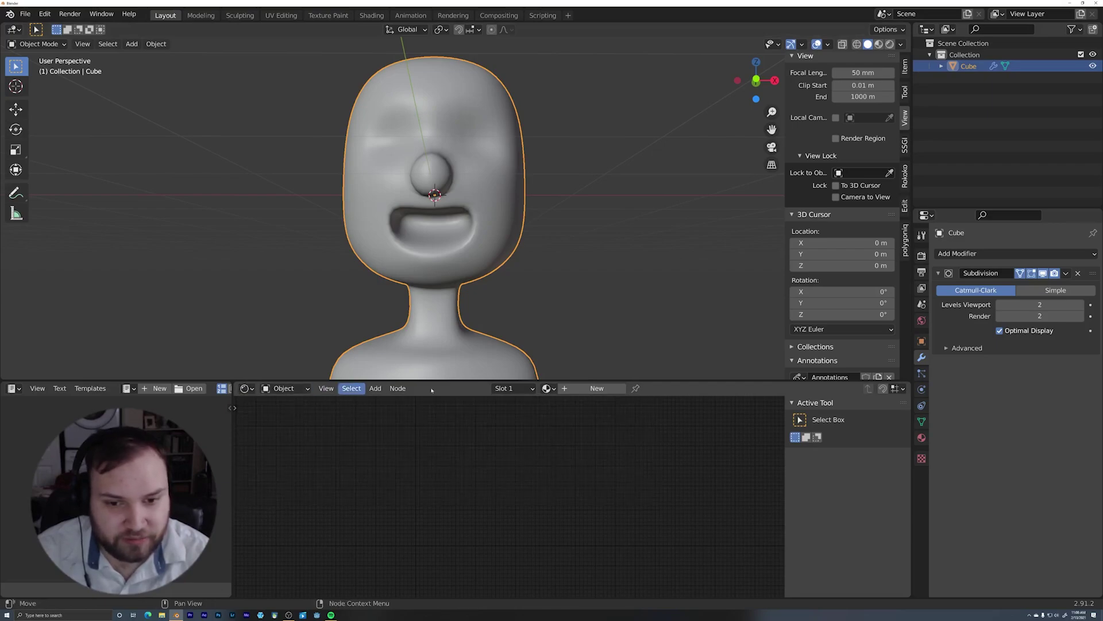
left_click(597, 388)
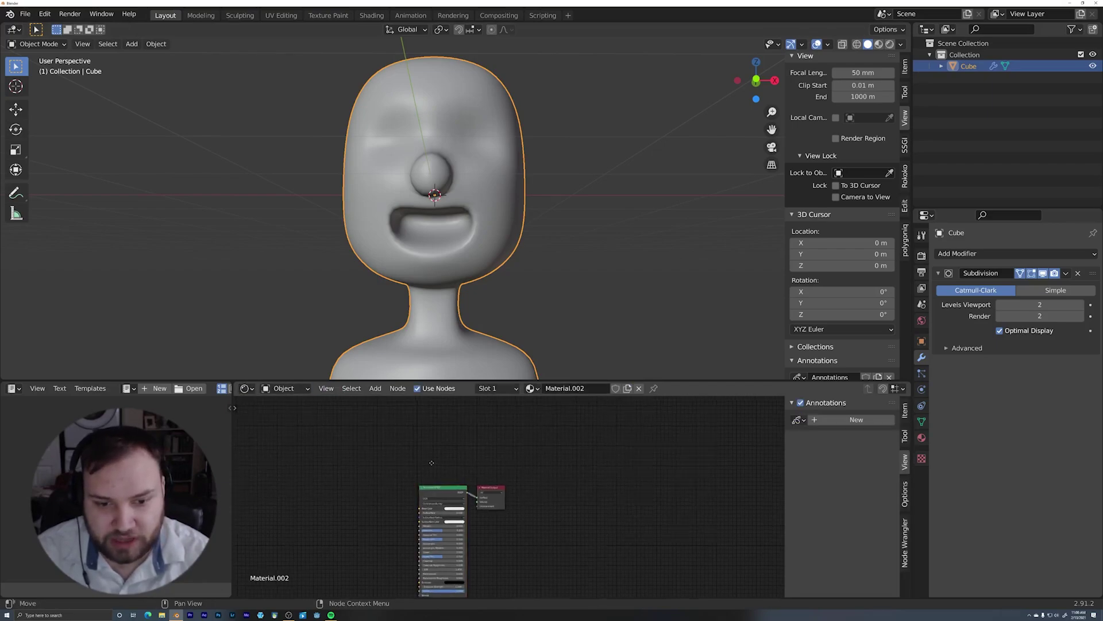
Delete the Principled BSDF node from the new material, keeping only the Material Output node
middle_click_drag(432, 463, 471, 439)
left_click_drag(427, 446, 492, 510)
key("x")
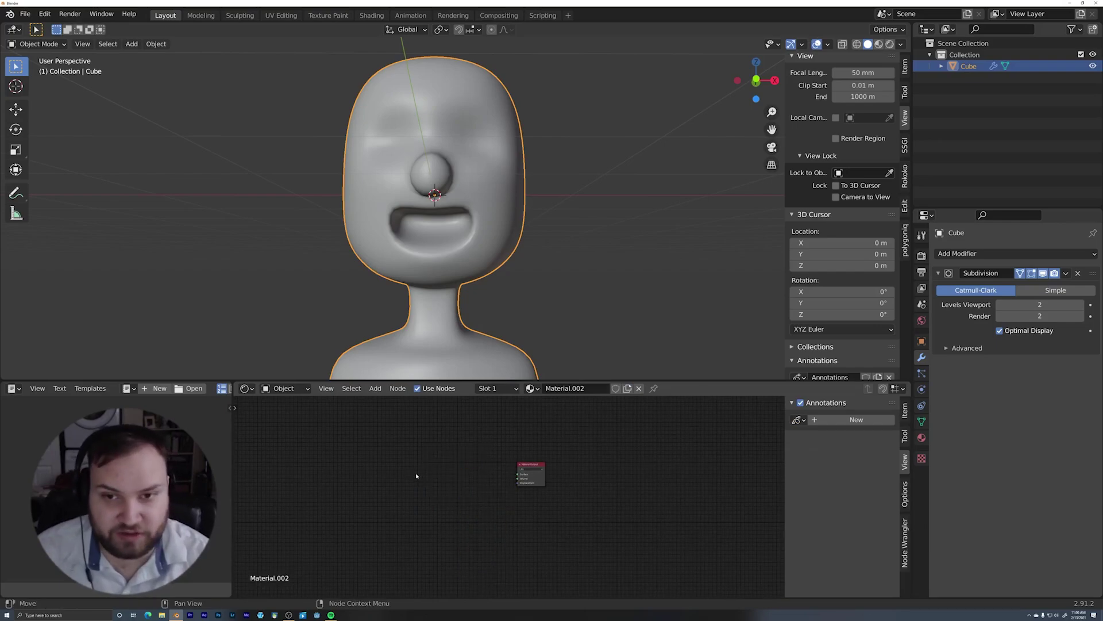
Append the Skin BSDF node group from the NodeTree folder of Skin Shader V2.blend
left_click(25, 14)
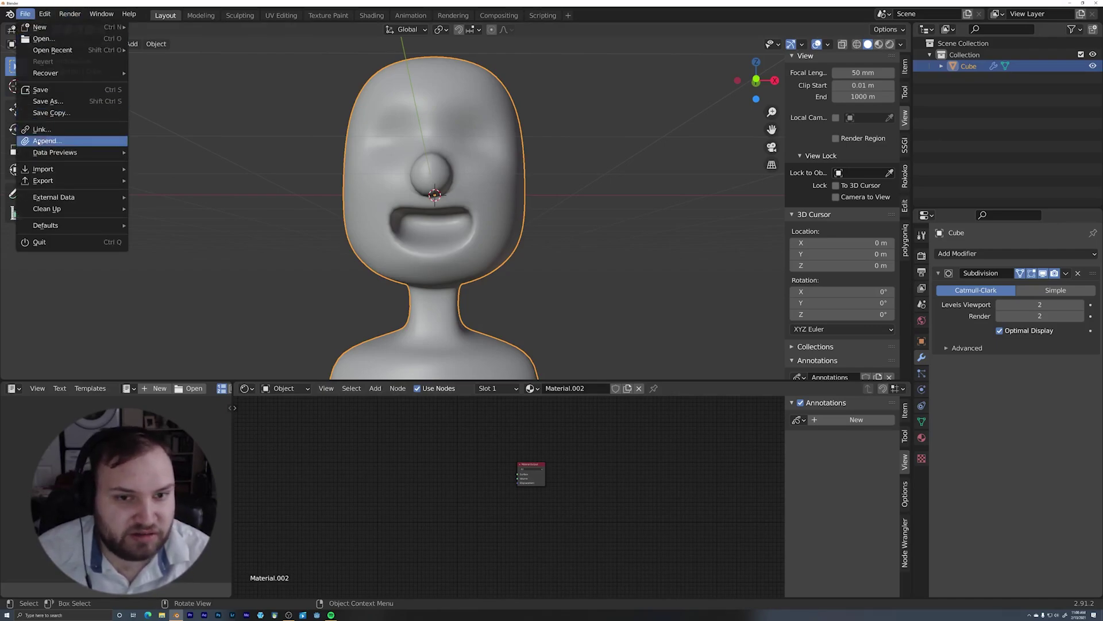
left_click(38, 141)
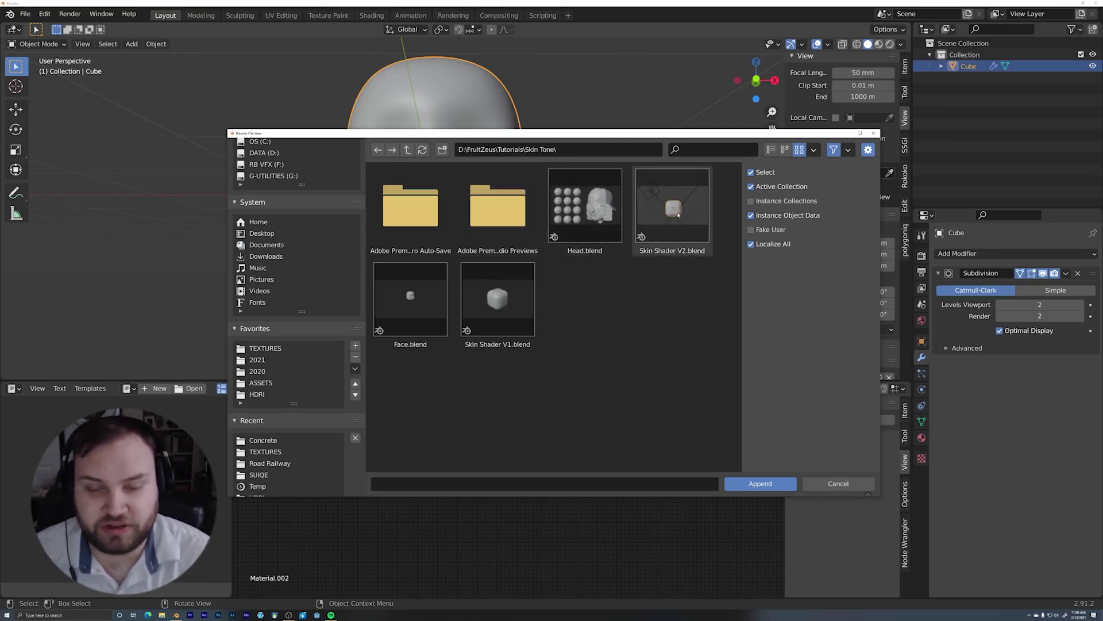
double_click(679, 215)
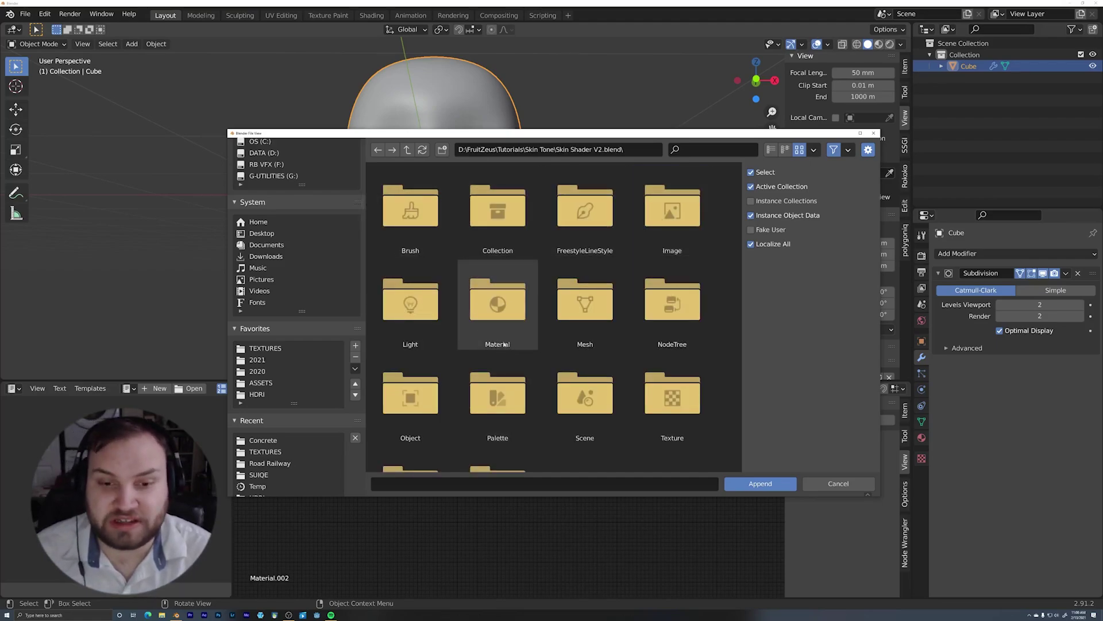
double_click(690, 305)
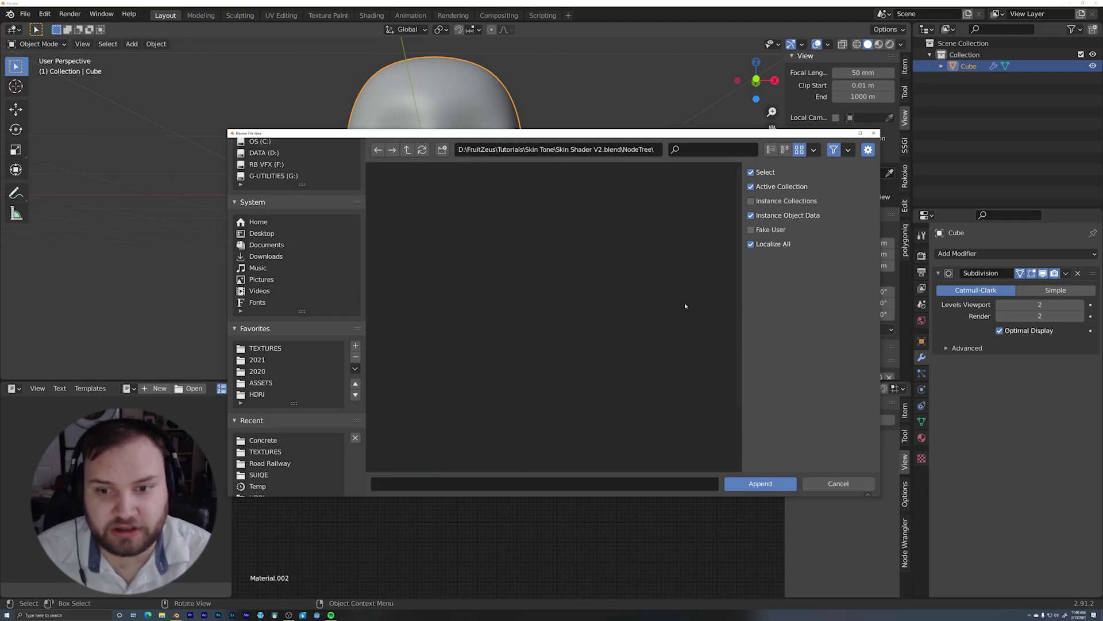
left_click(421, 215)
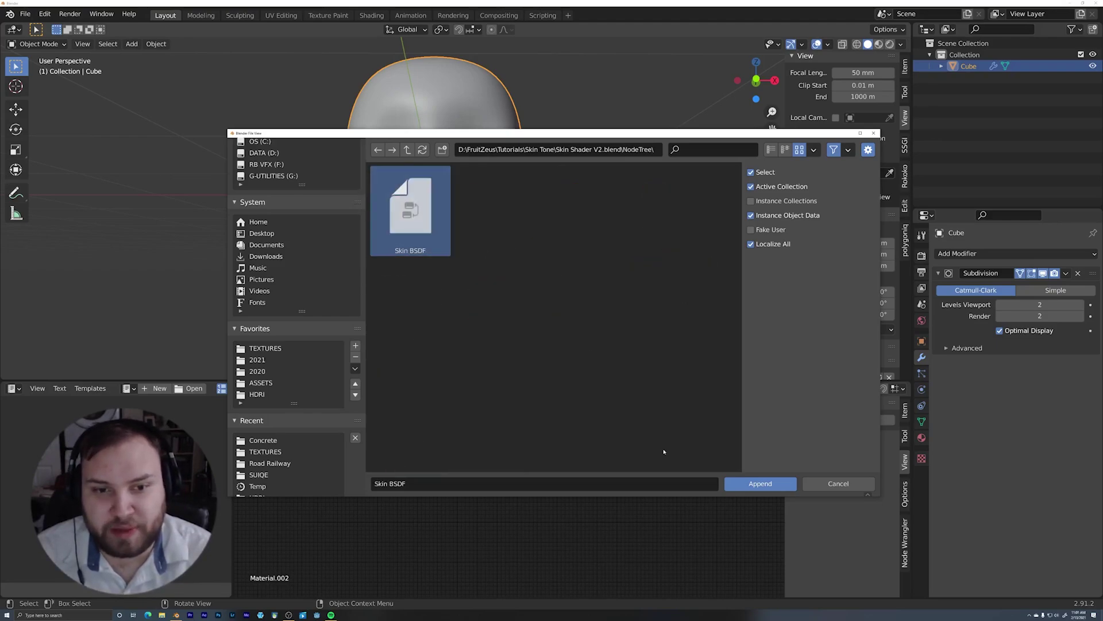
left_click(760, 483)
Add the Skin BSDF group node to the material and connect its BSDF output to the Material Output's Surface input
scroll(499, 489, "up", 2)
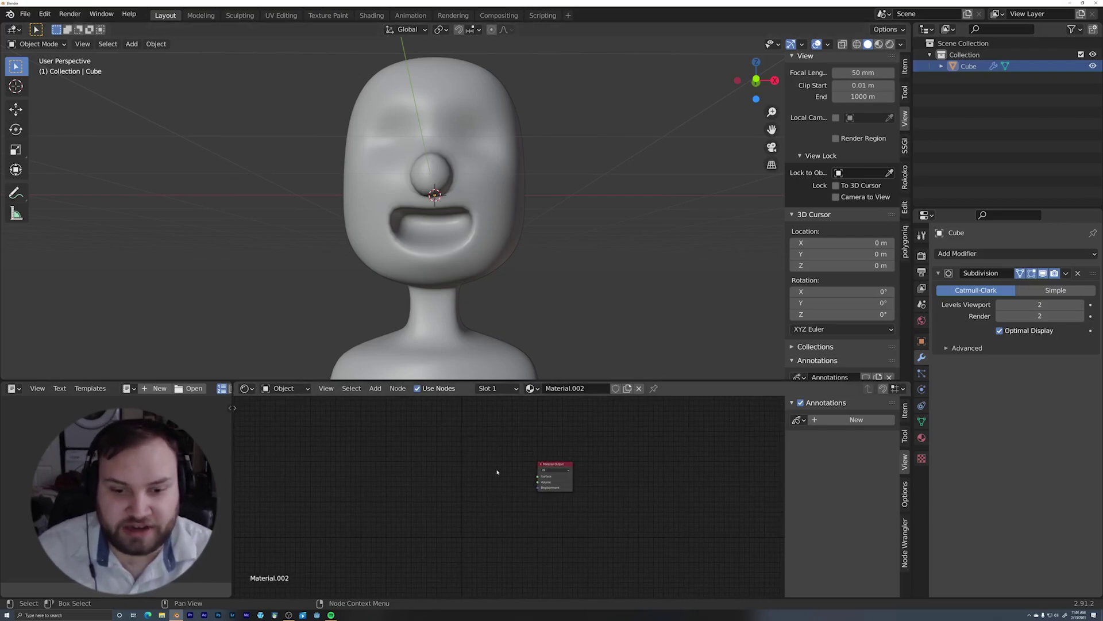
scroll(486, 470, "up", 1)
left_click(375, 389)
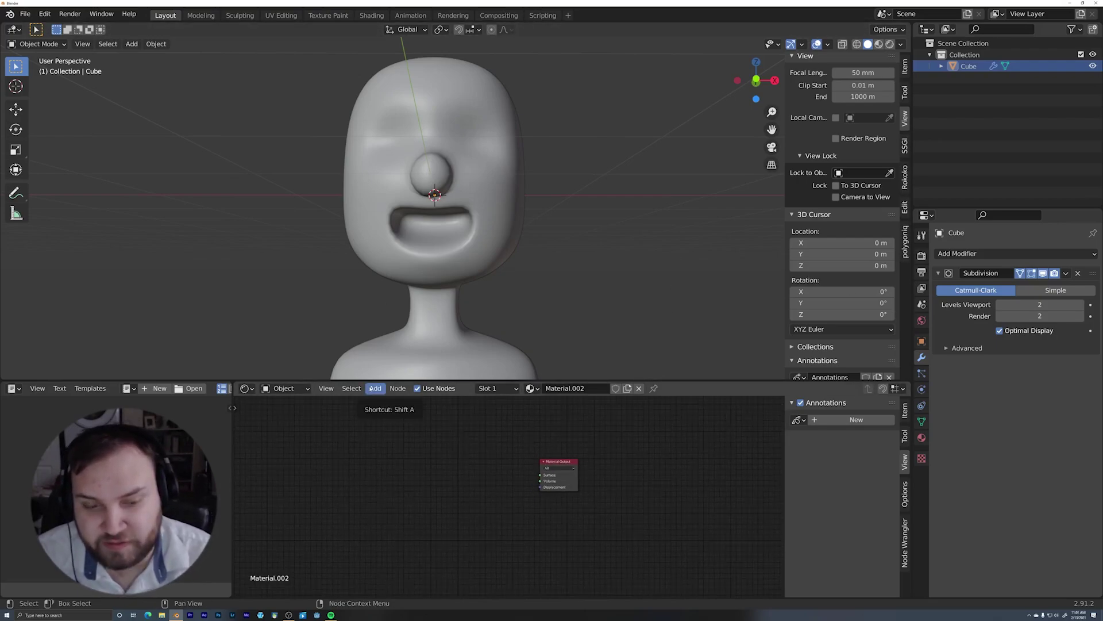
left_click(374, 388)
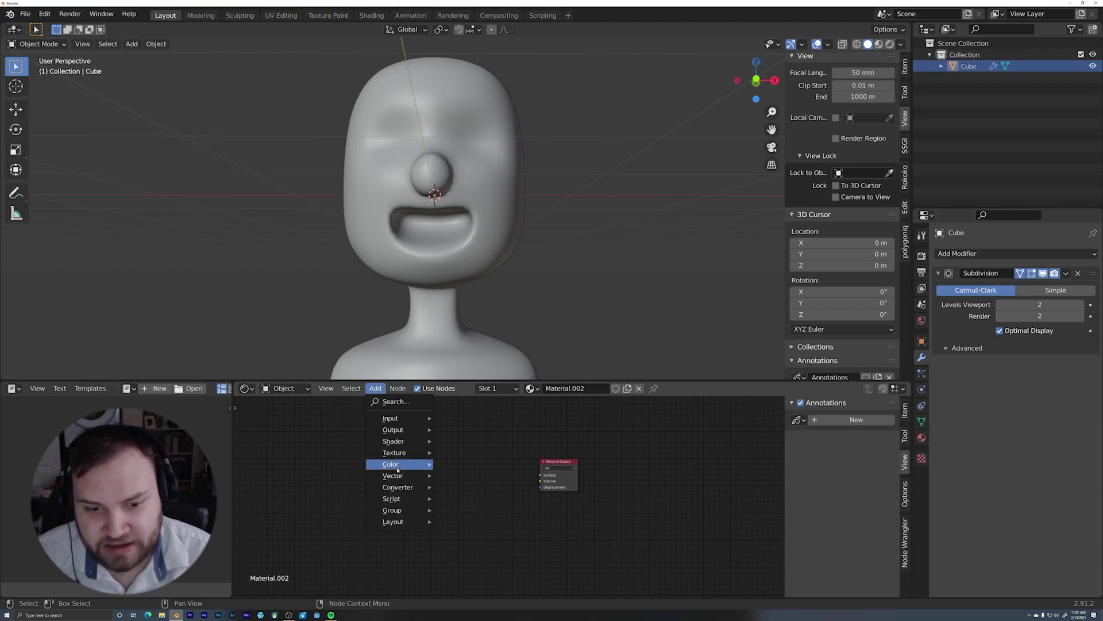
mouse_move(401, 514)
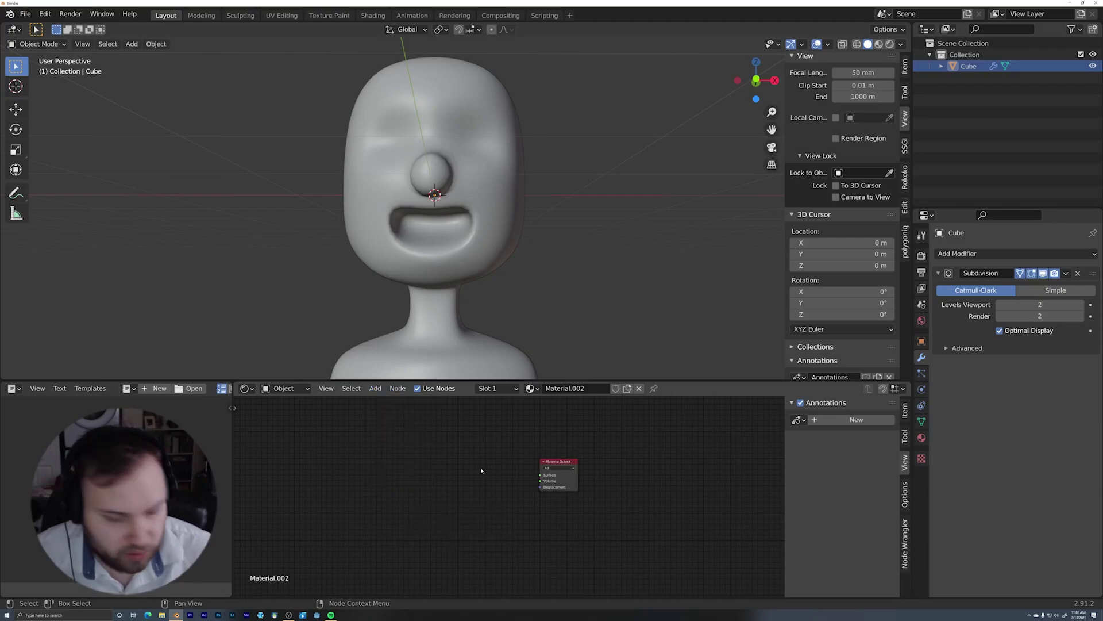
key("shift+a")
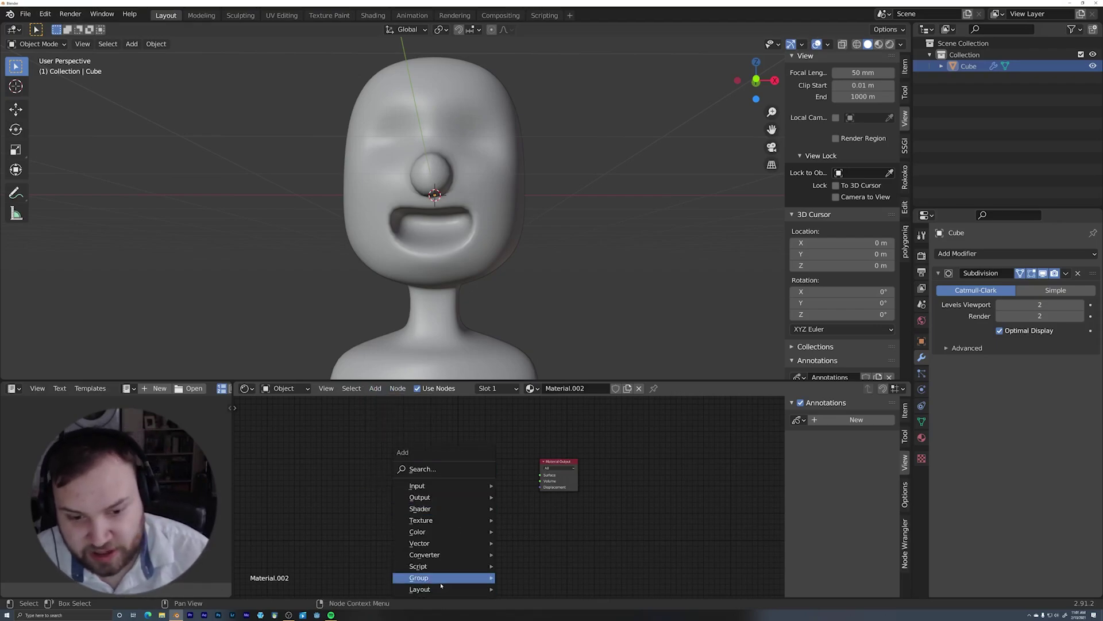
mouse_move(440, 580)
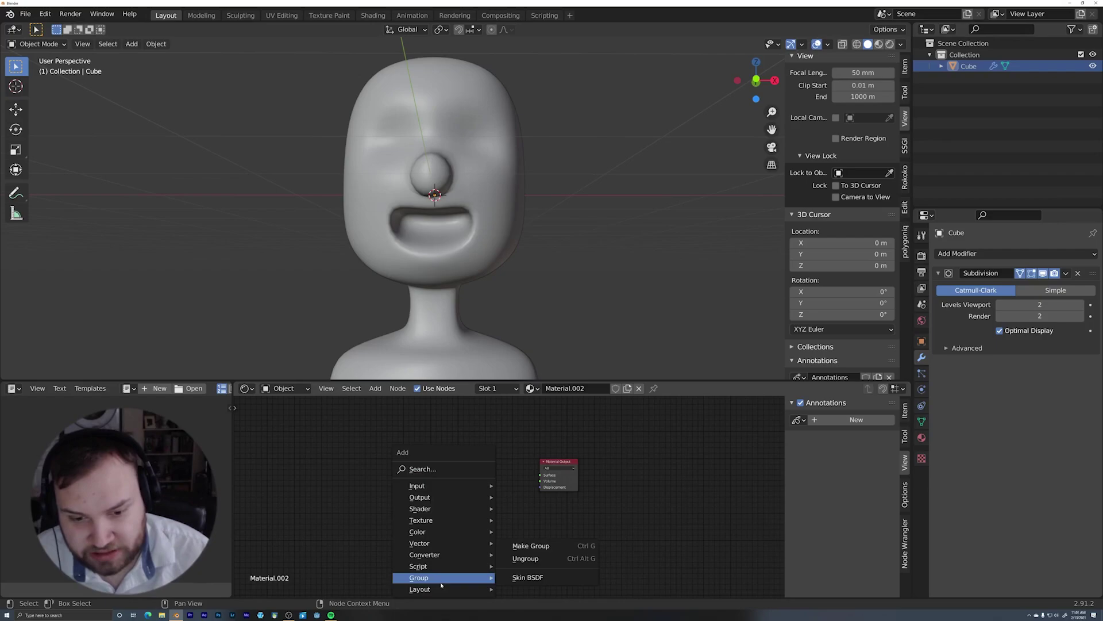
left_click(521, 577)
left_click(446, 464)
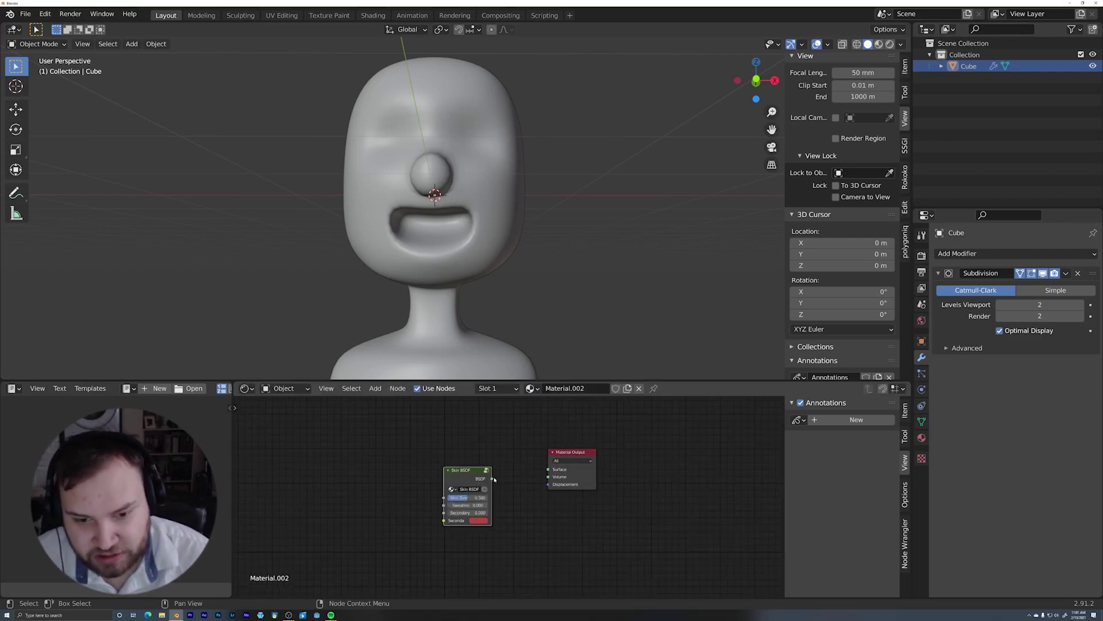
left_click_drag(492, 479, 532, 473)
left_click_drag(533, 473, 548, 470)
Set the render engine to Cycles and the rendering device to GPU Compute
left_click(922, 255)
left_click(1041, 253)
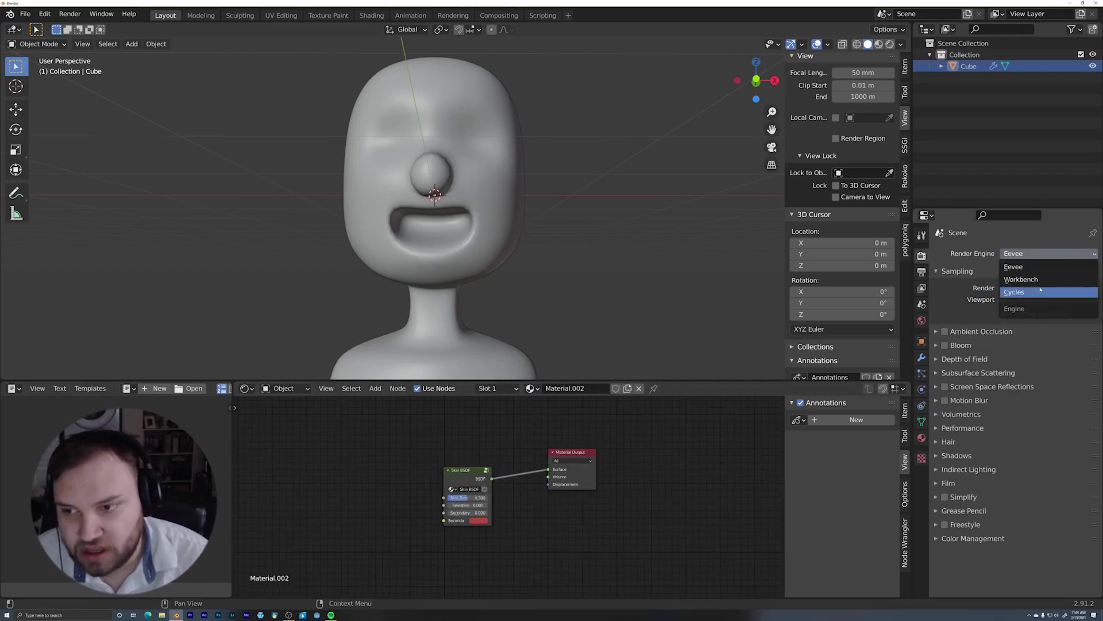
left_click(1039, 291)
left_click(1035, 282)
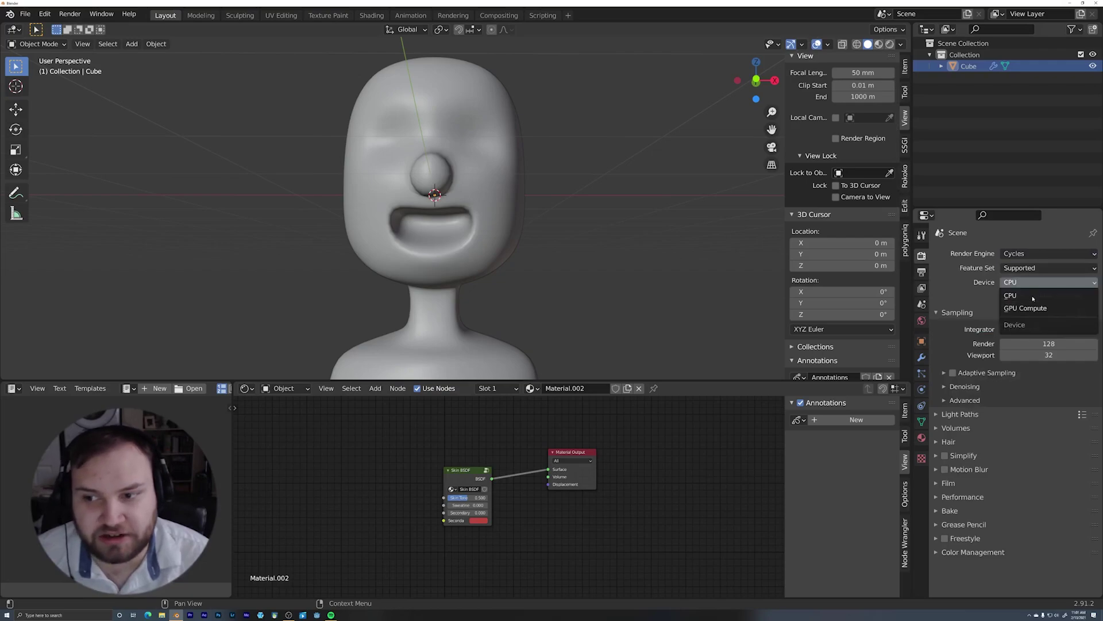
left_click(1015, 307)
Preview the scene in rendered shading and light the world with the syferfontein_1d_clear_4k.hdr environment image
key("z")
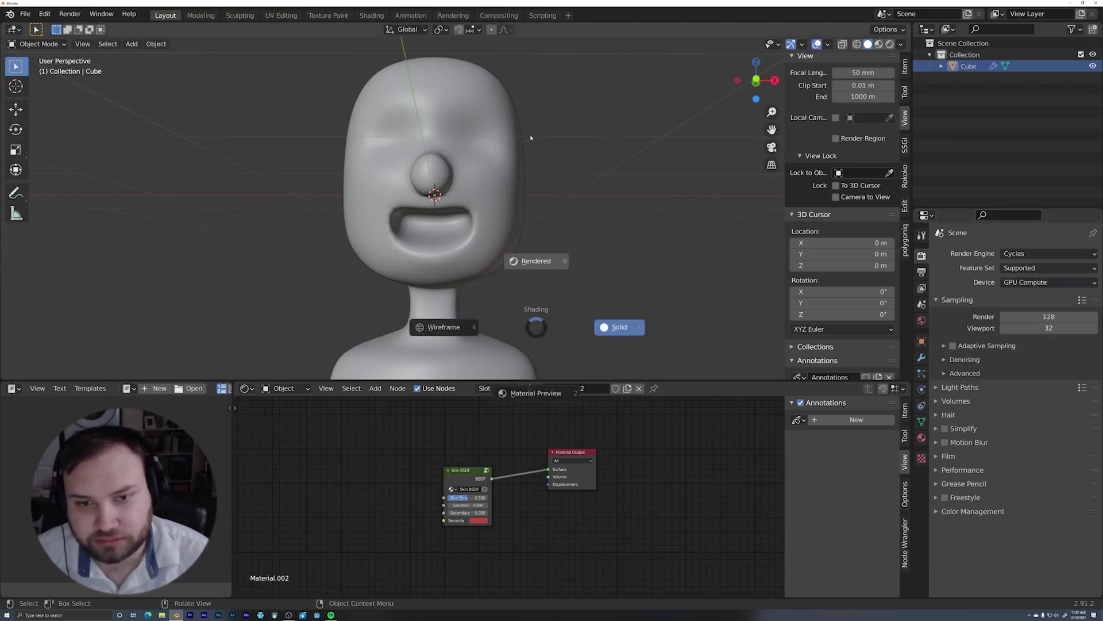
left_click(569, 183)
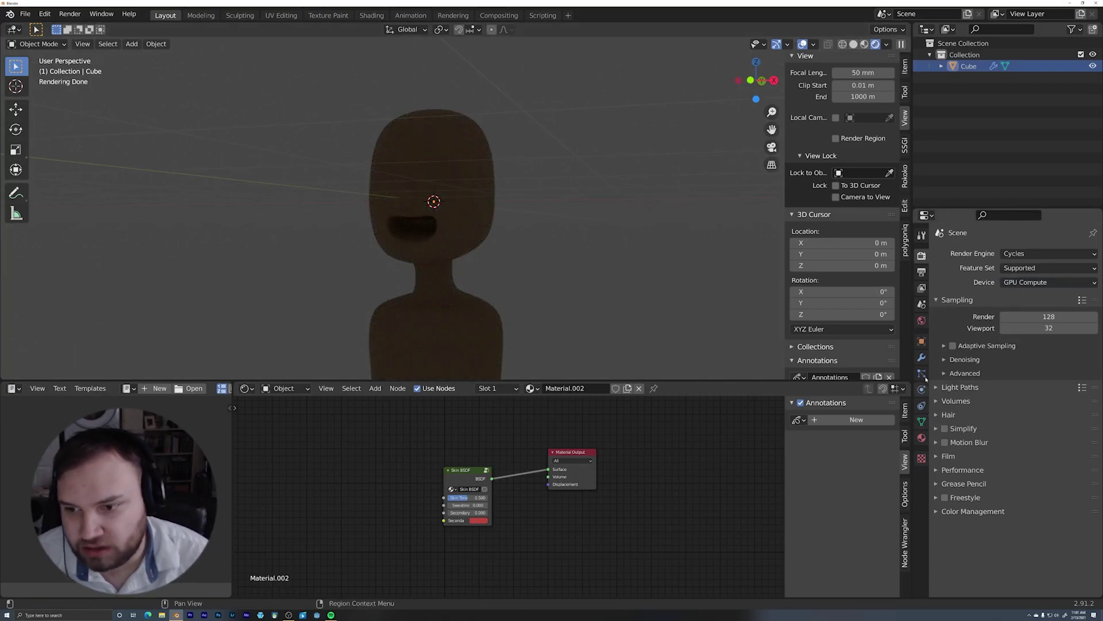
left_click(922, 321)
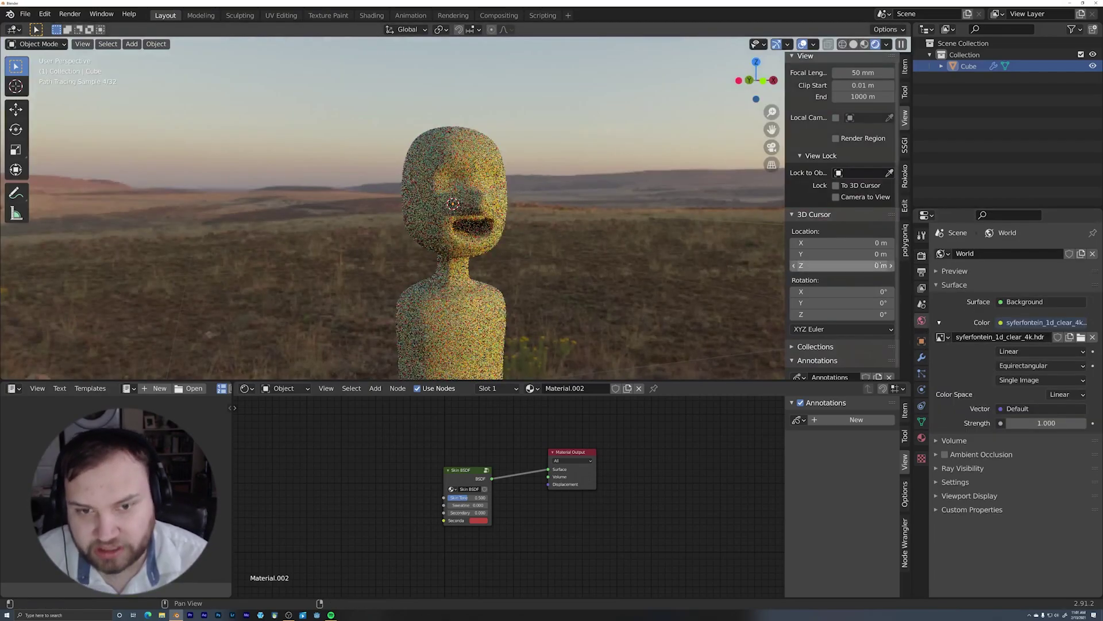
left_click(921, 272)
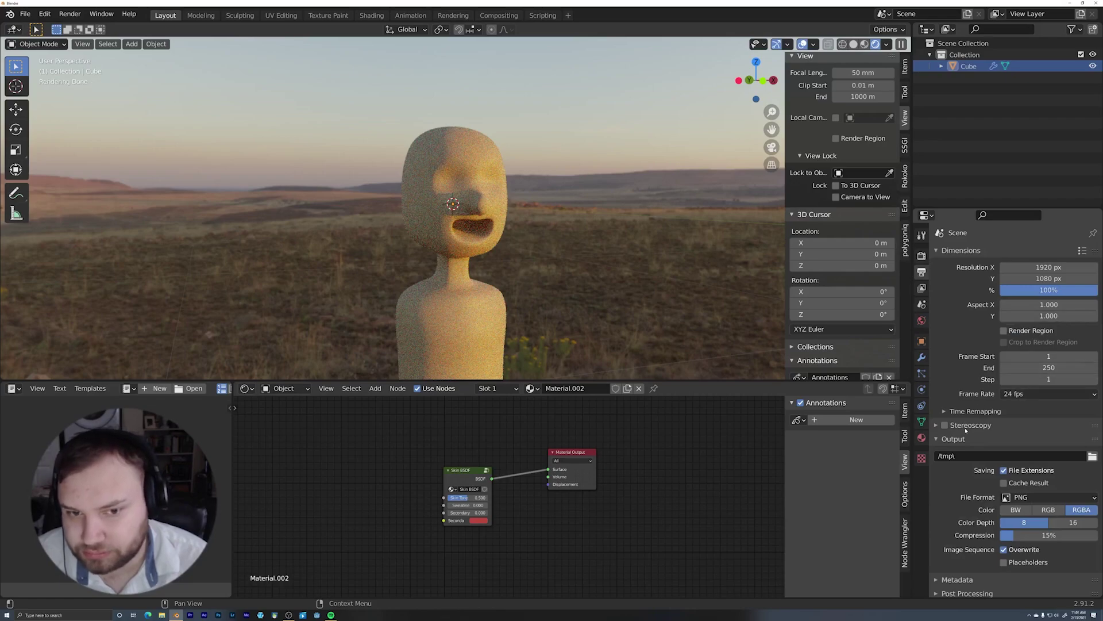
middle_click_drag(638, 253, 634, 260)
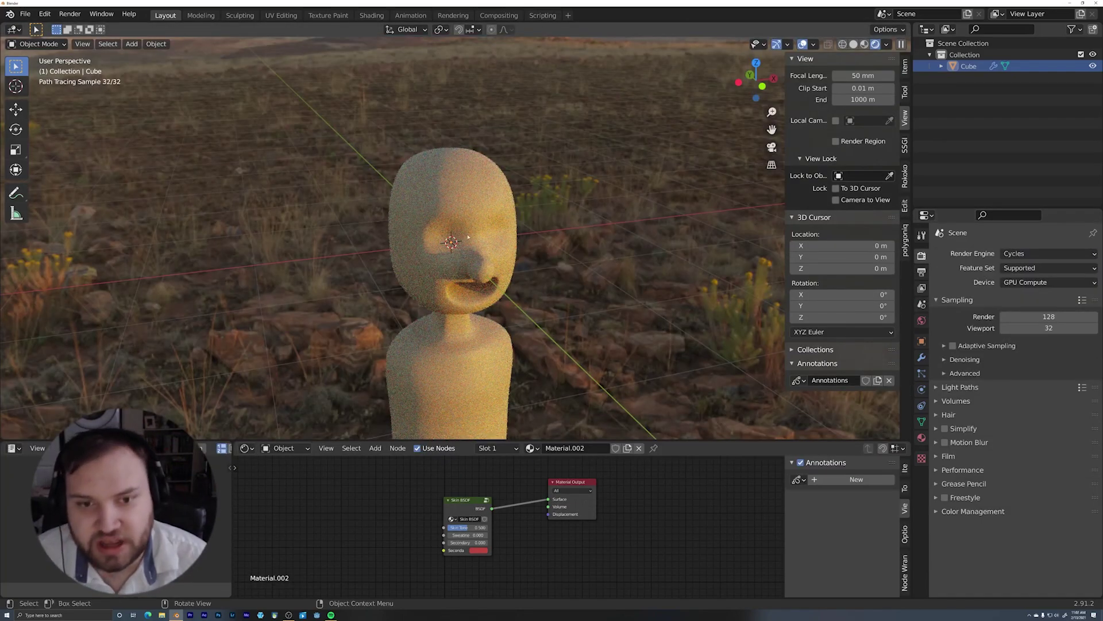
Return the viewport to solid shading and select the character mesh
key("z")
left_click(478, 244)
left_click(515, 247)
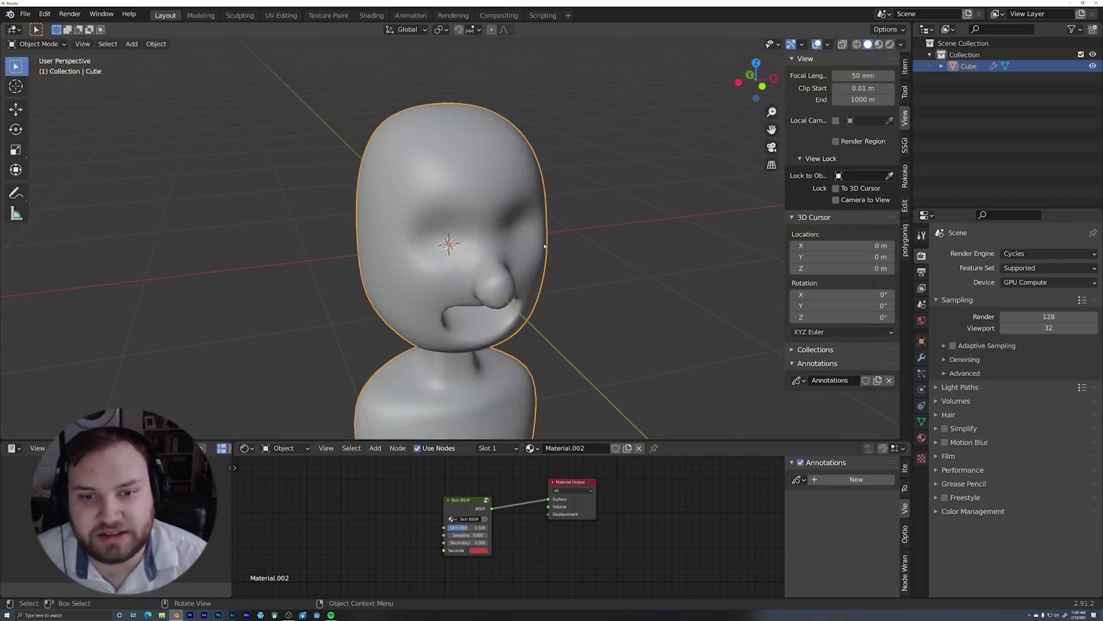
Add a UV sphere at the 3D cursor, centred on the character's head, as the base for an eye
middle_click_drag(515, 247, 500, 248)
scroll(494, 248, "up", 5)
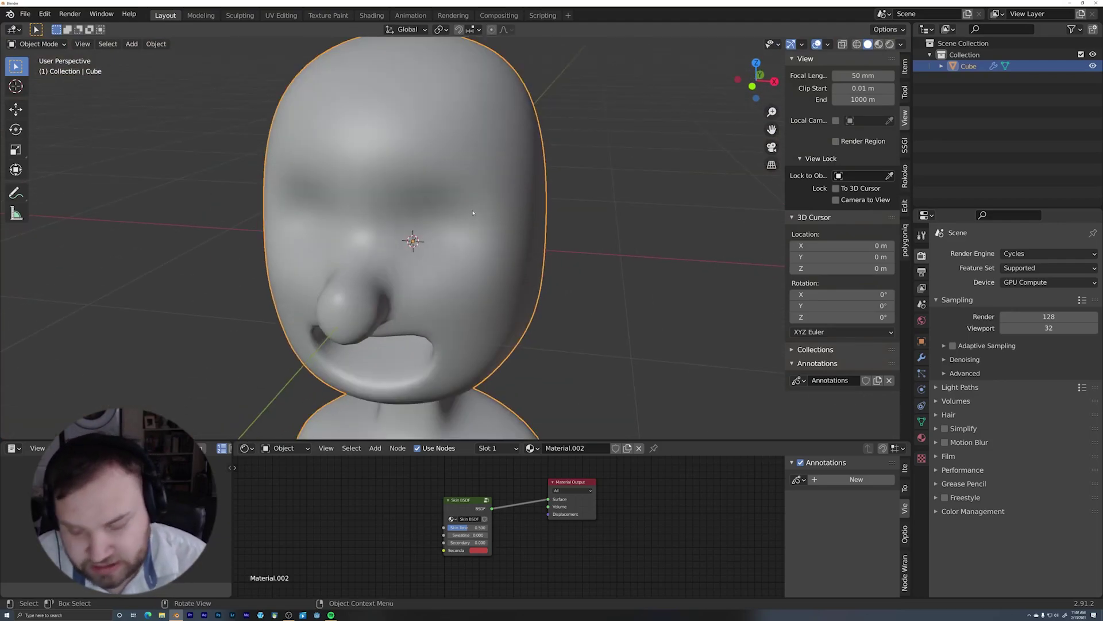
scroll(473, 213, "down", 4)
middle_click_drag(473, 213, 507, 223)
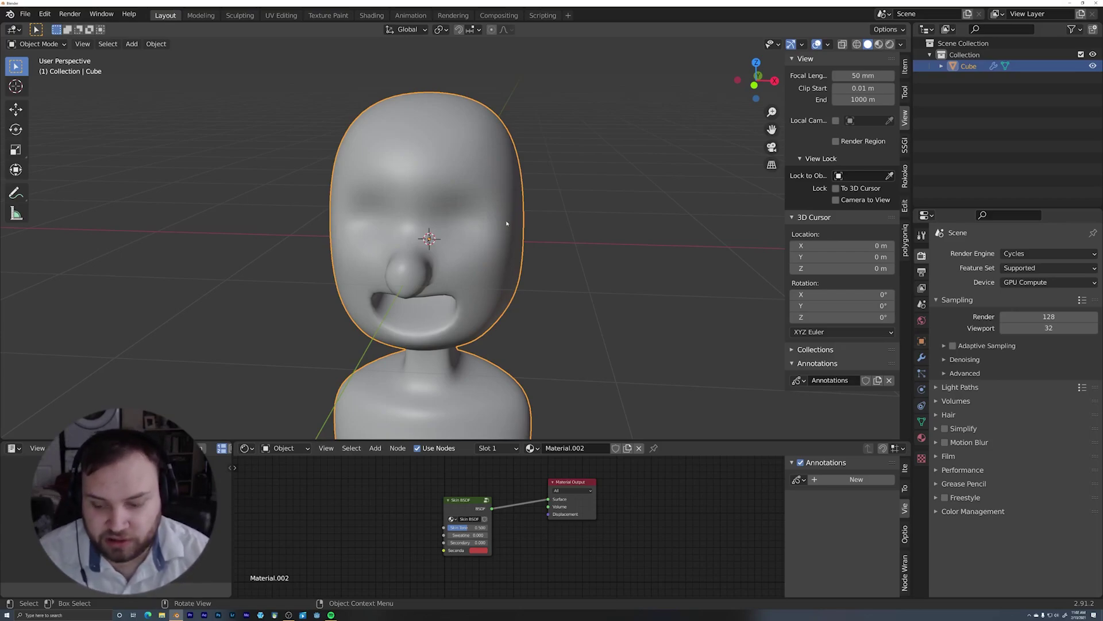
middle_click_drag(498, 226, 532, 246)
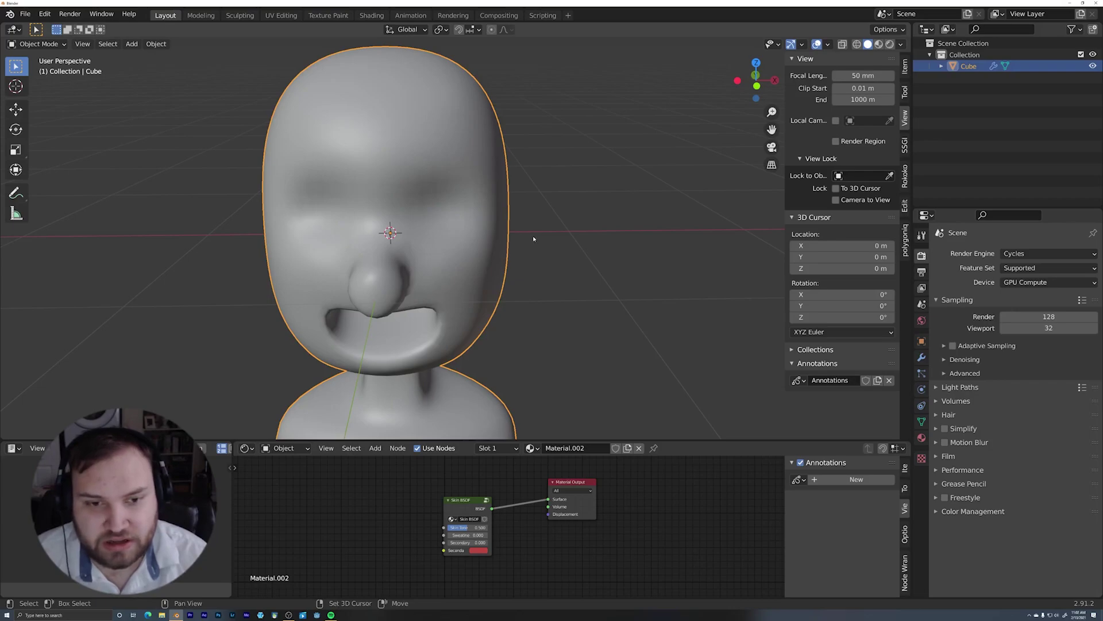
key("shift+a")
mouse_move(534, 235)
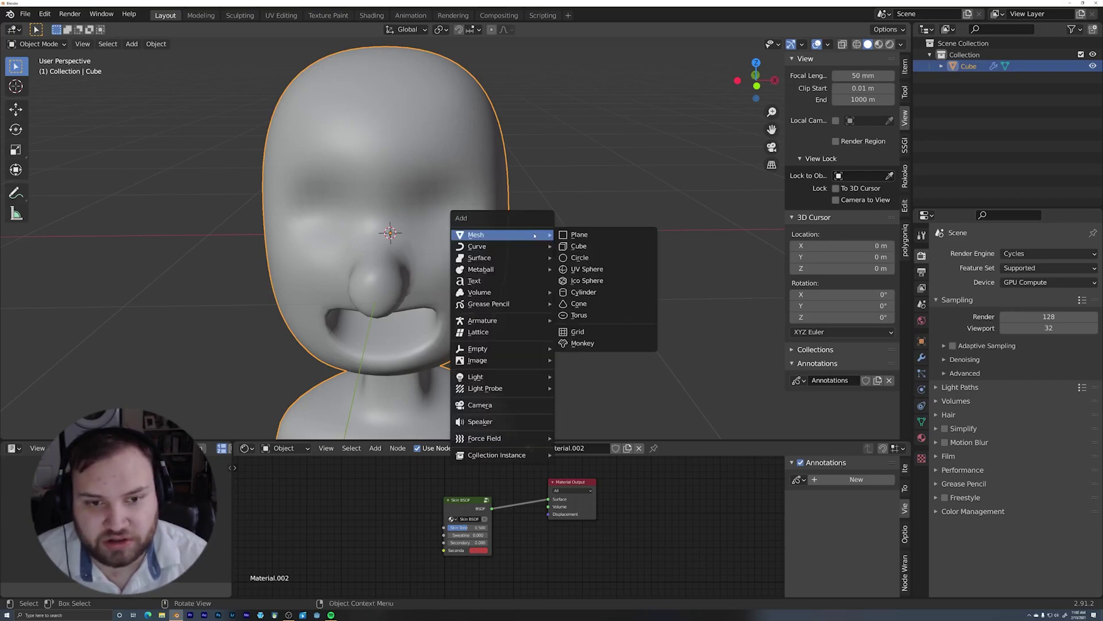
left_click(584, 270)
key("s")
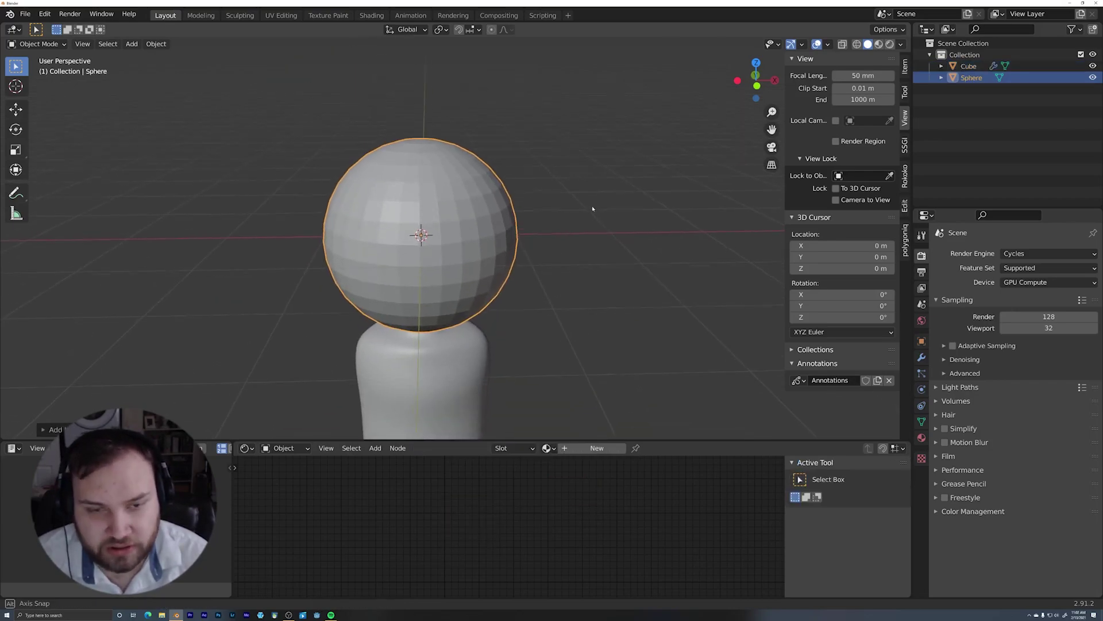
Rotate the sphere about the global X axis until its pole faces the front of the character
key("r")
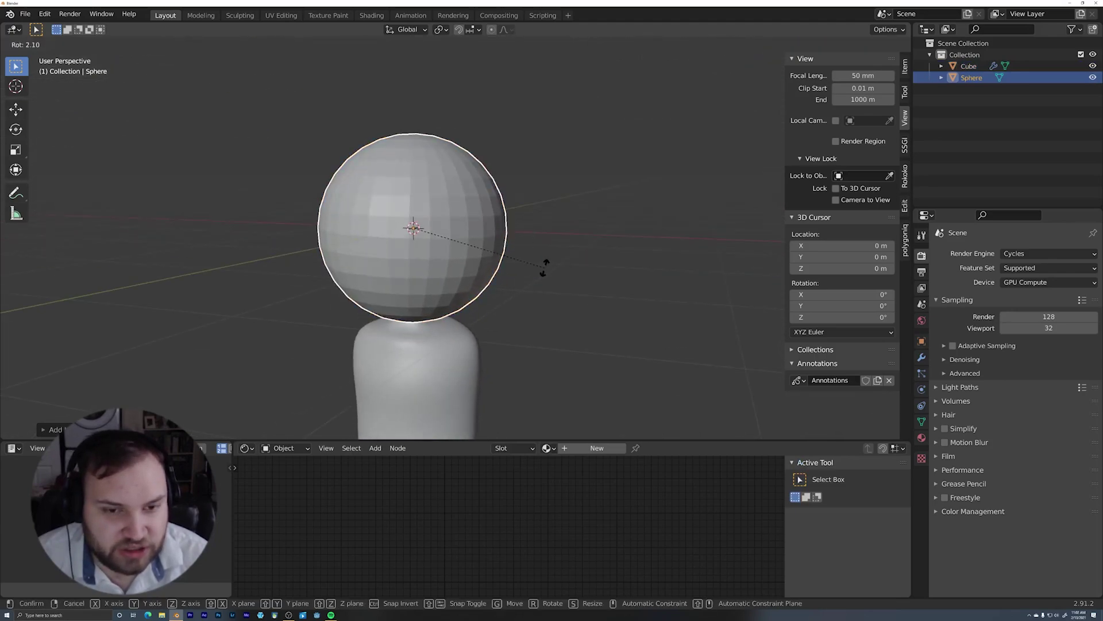
key("x")
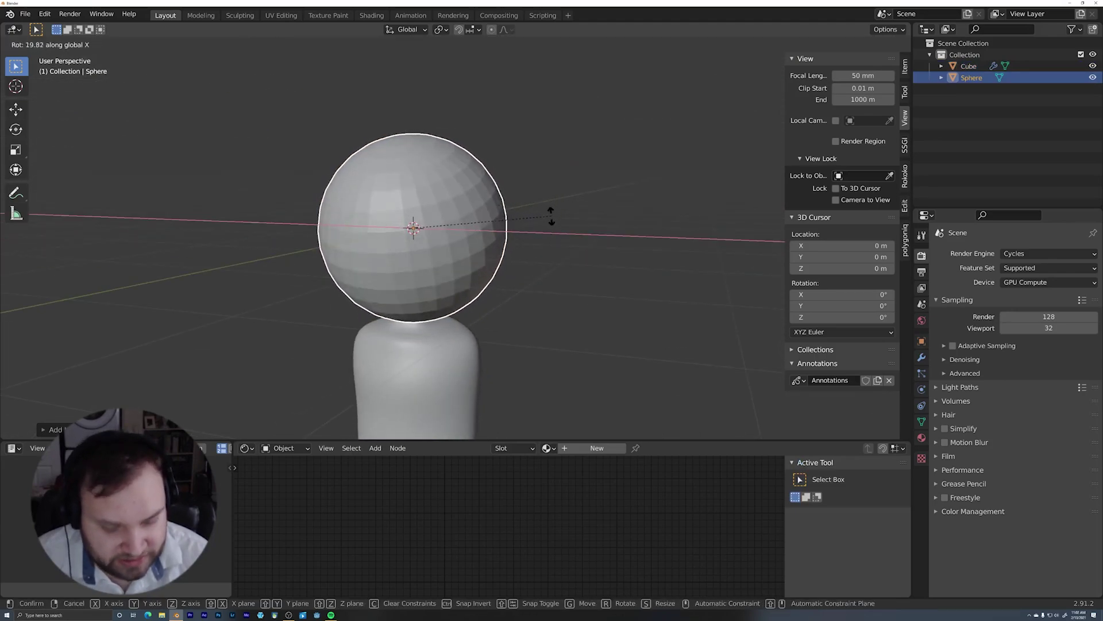
left_click(550, 228)
middle_click_drag(550, 229, 522, 215)
scroll(559, 283, "up", 3)
scroll(533, 305, "up", 2)
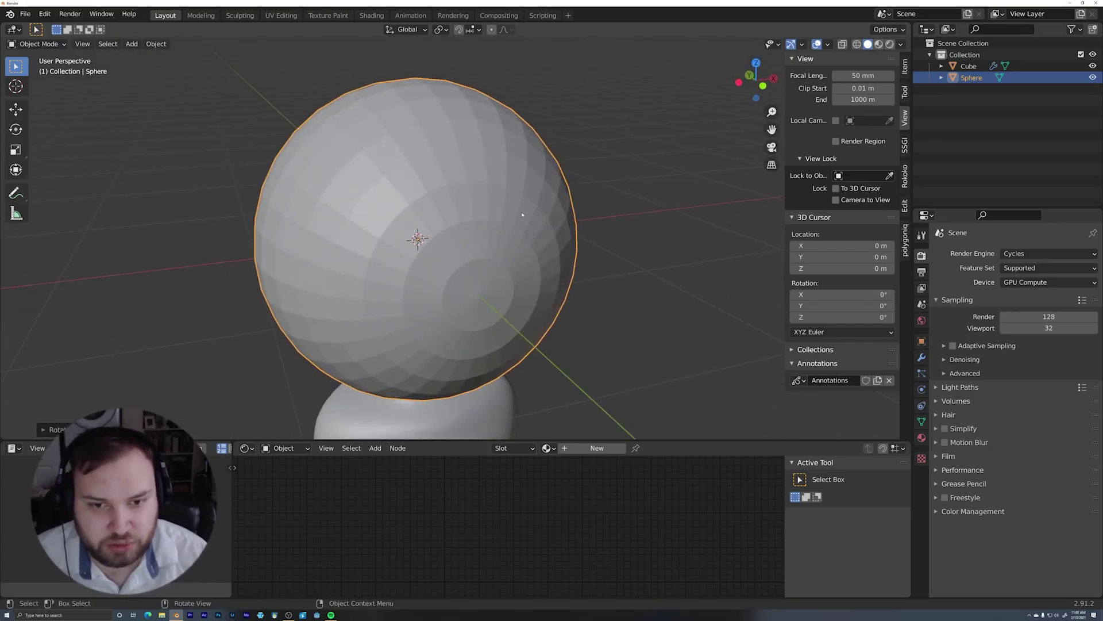
Examine the sphere's mesh in face select mode, looking at the face rings around its front pole
left_click(518, 256)
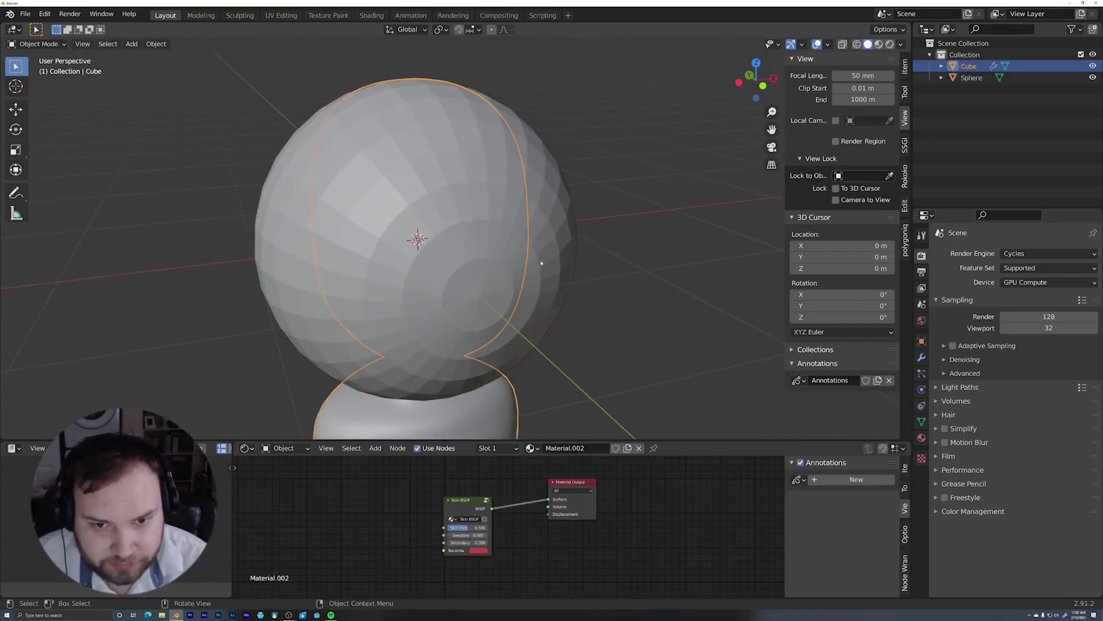
left_click(542, 262)
key("Tab")
middle_click_drag(506, 254, 492, 222)
key("alt+a")
key("3")
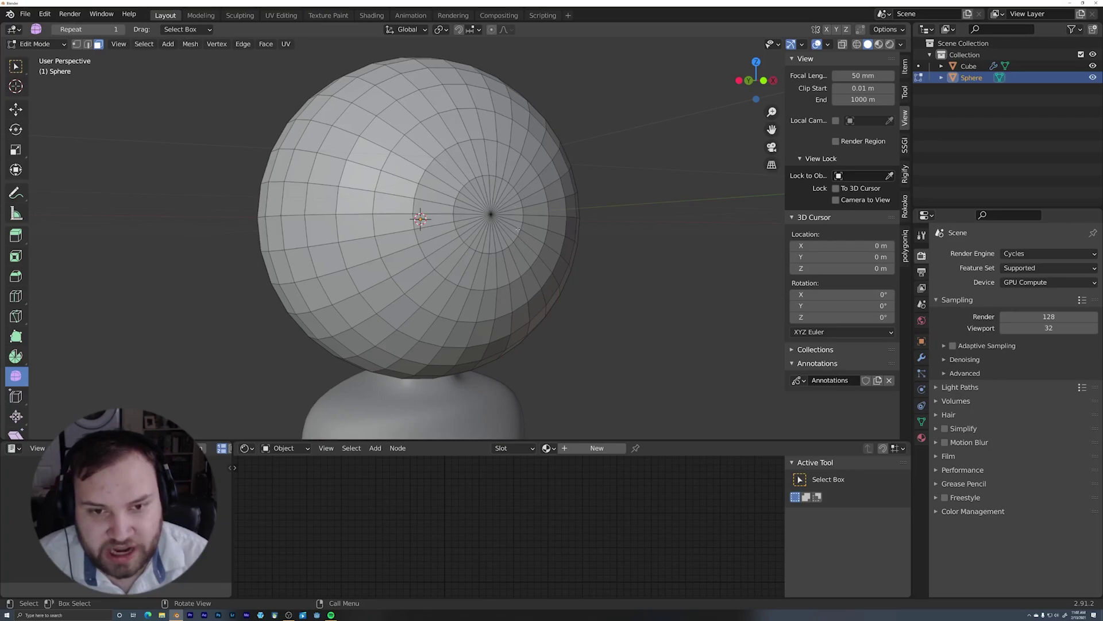
middle_click_drag(542, 162, 472, 256)
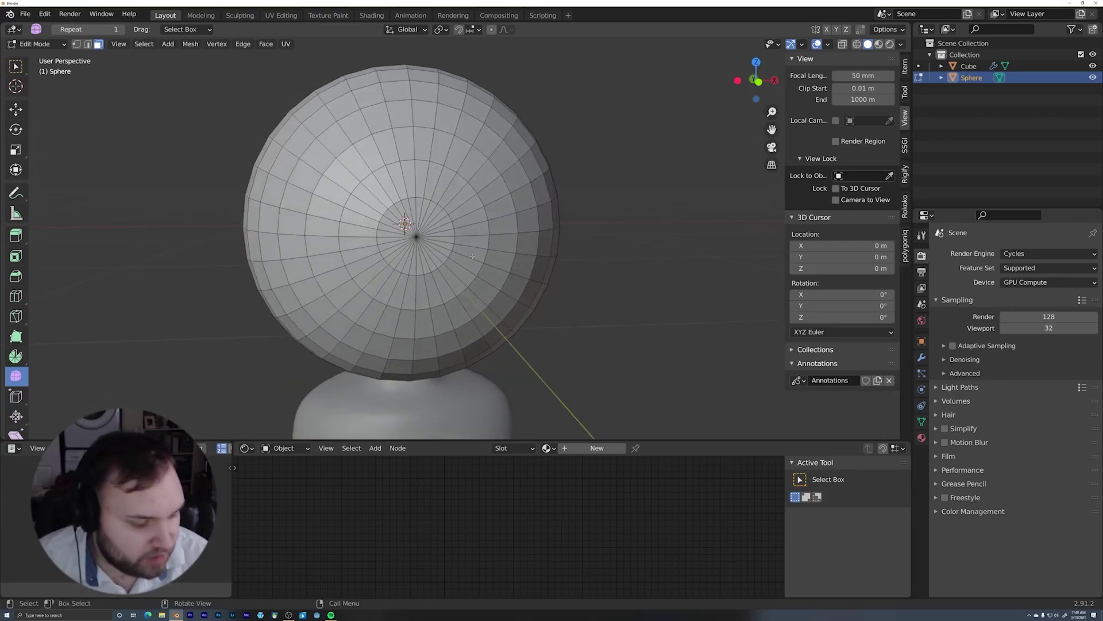
key("Tab")
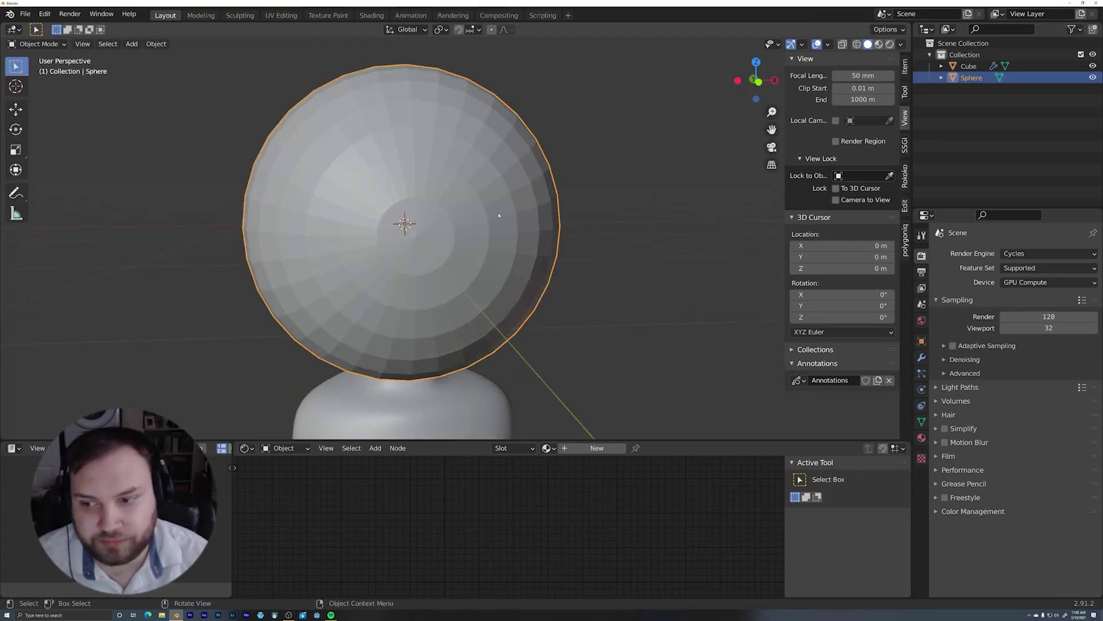
Switch to rendered shading, then give the sphere a new material and shade it smooth
key("z")
left_click(711, 310)
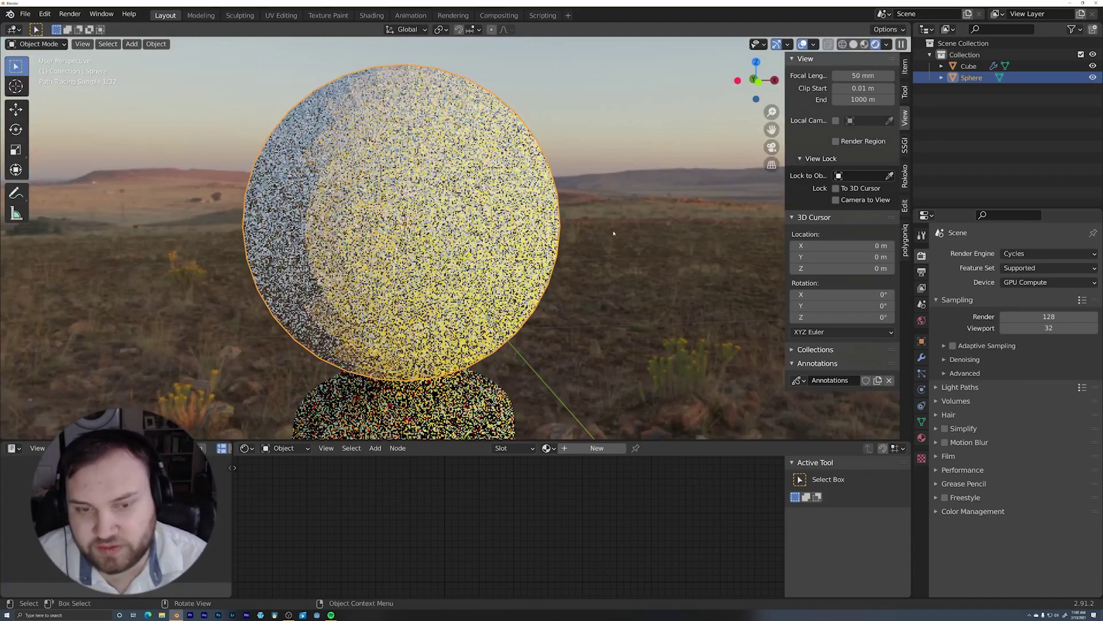
left_click(601, 448)
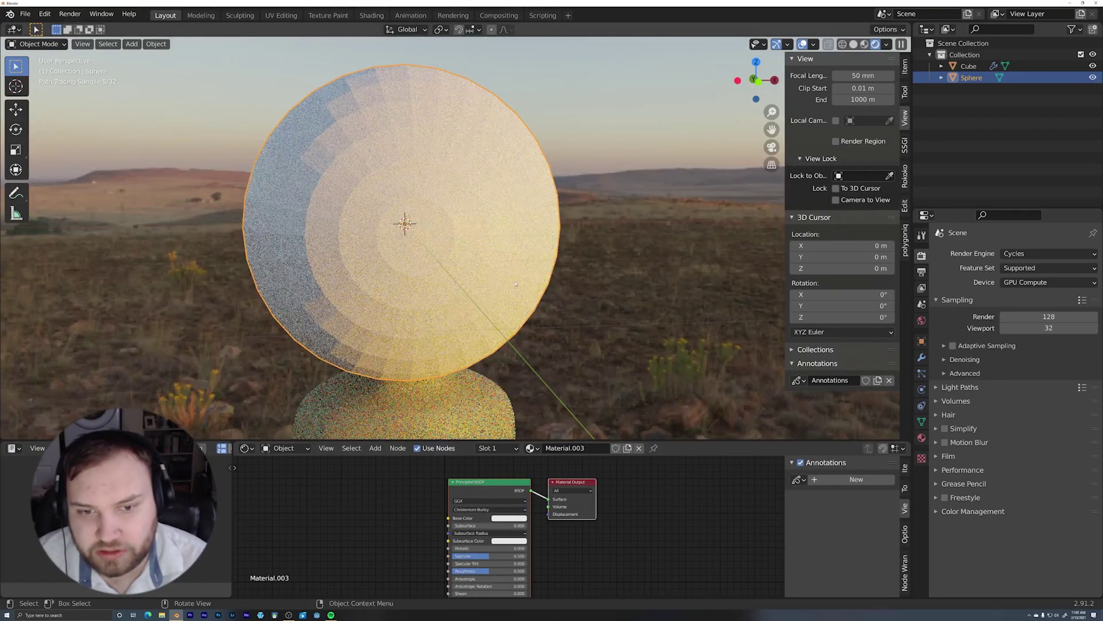
right_click(422, 246)
left_click(421, 244)
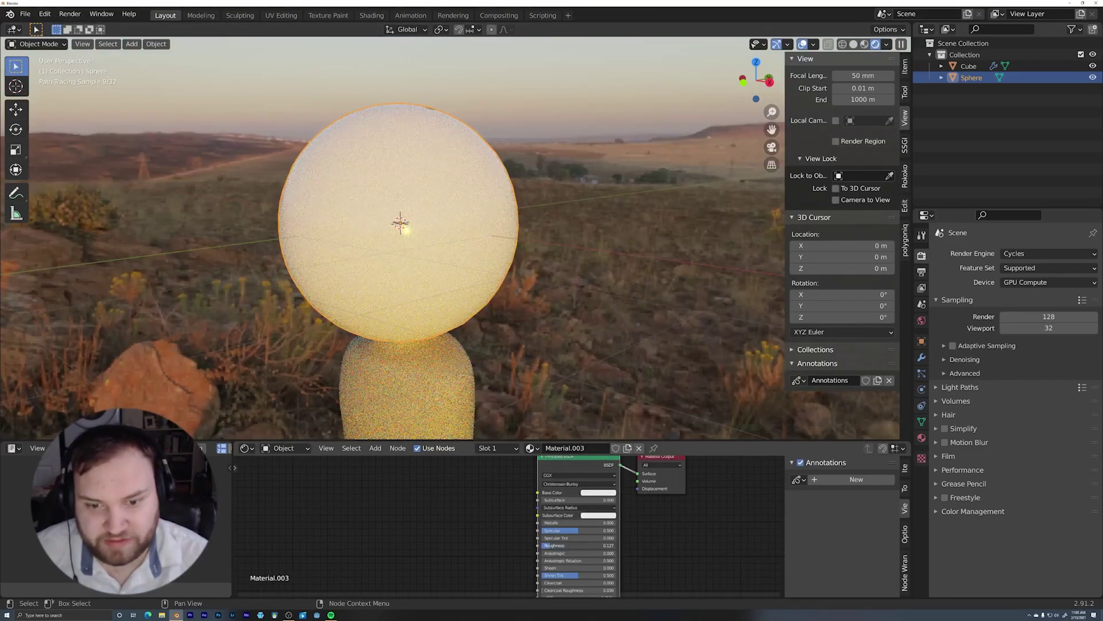
Set the sphere material's Roughness to 0 and Clearcoat to 1 on the Principled BSDF
left_click_drag(548, 545, 542, 546)
middle_click_drag(556, 552, 559, 542)
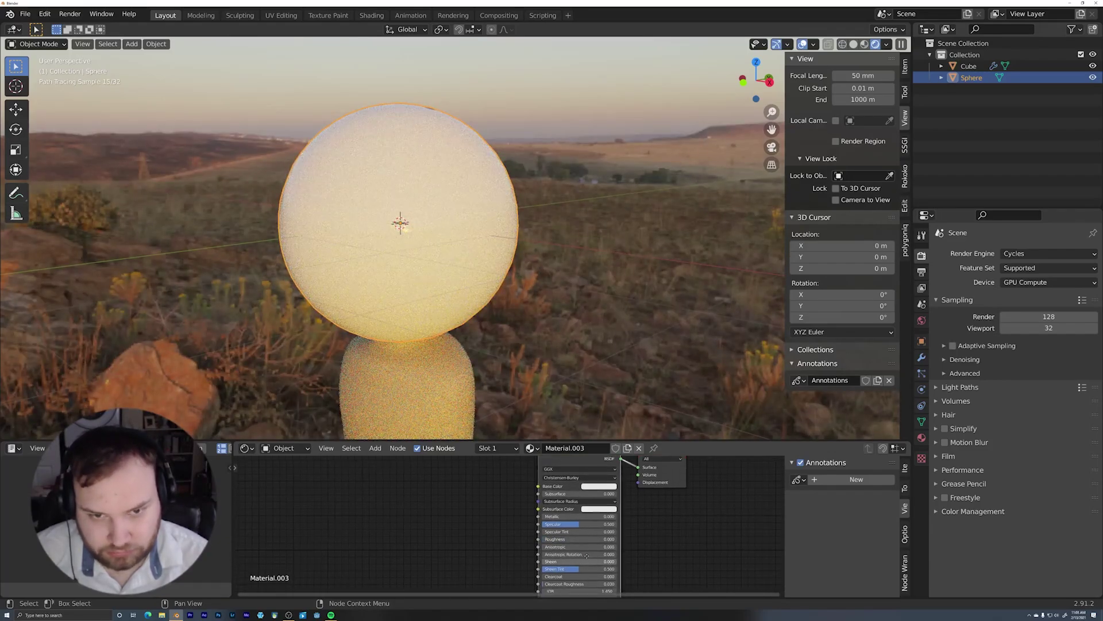
middle_click_drag(410, 285, 450, 278)
middle_click_drag(556, 497, 563, 429)
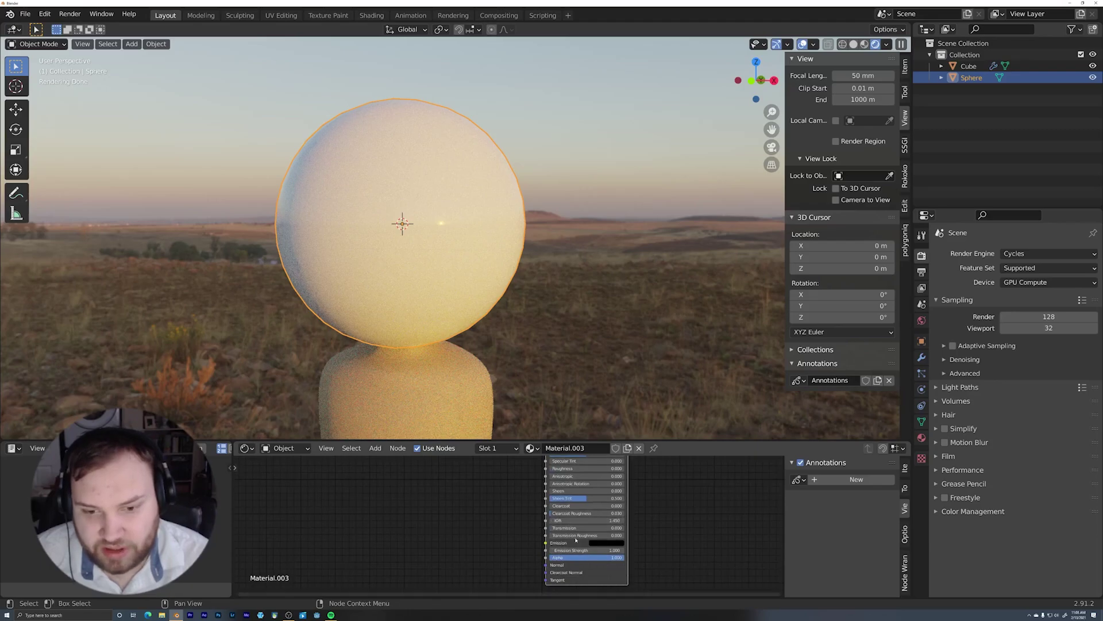
key("Return")
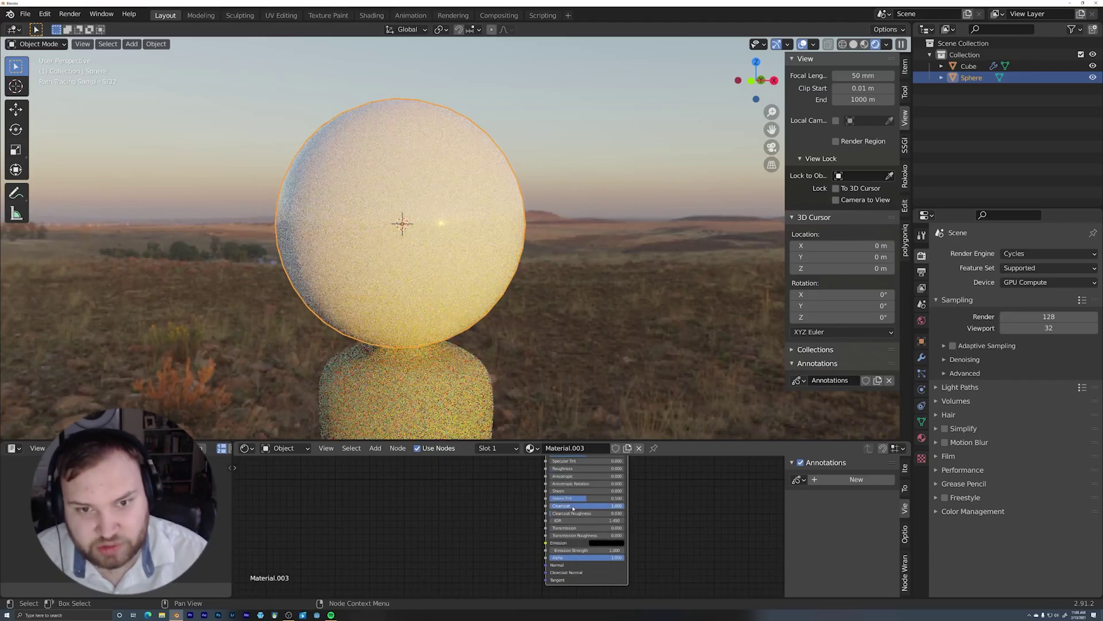
Select a path of edges along the sphere's horizontal middle line, running from its side to the pole
middle_click_drag(275, 257, 426, 312)
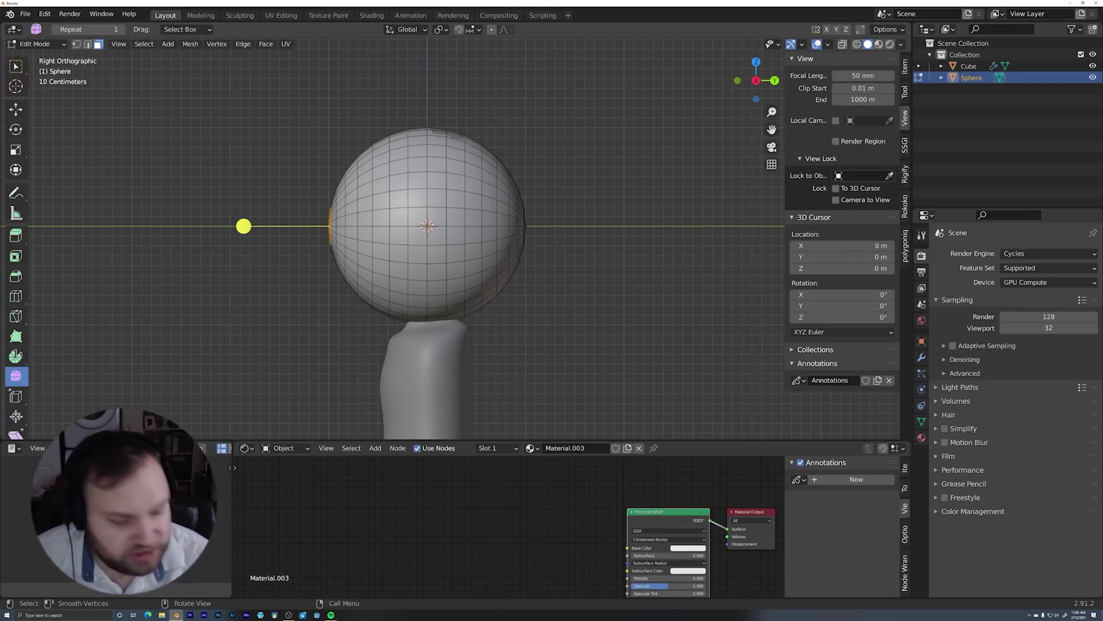
key("2")
left_click(445, 226)
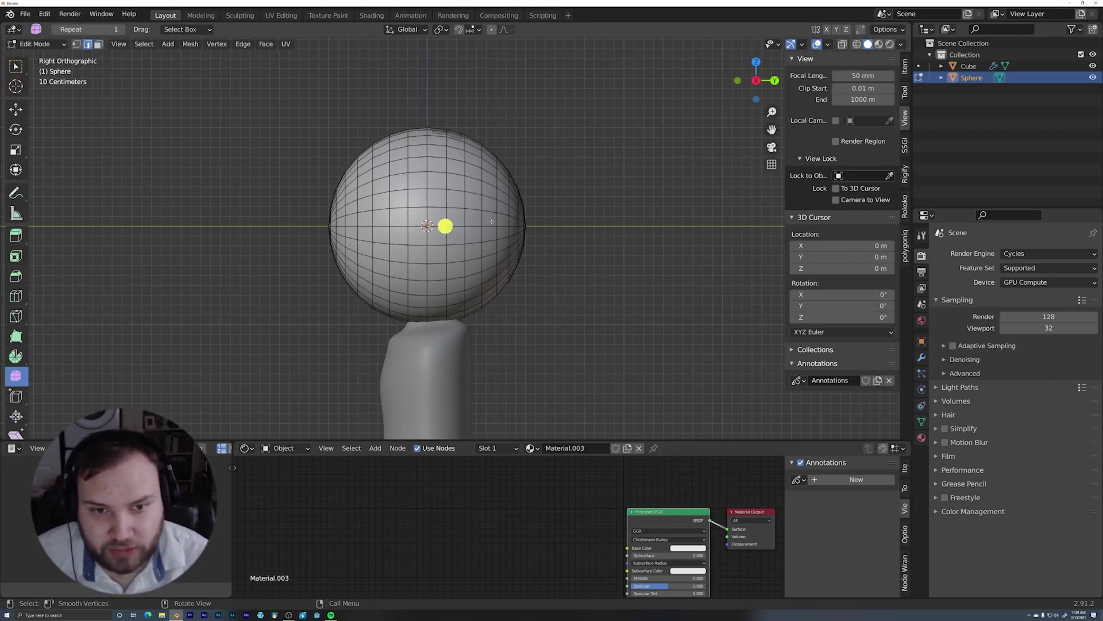
middle_click_drag(445, 226, 280, 246)
middle_click_drag(521, 252, 499, 260)
left_click(530, 256, "ctrl")
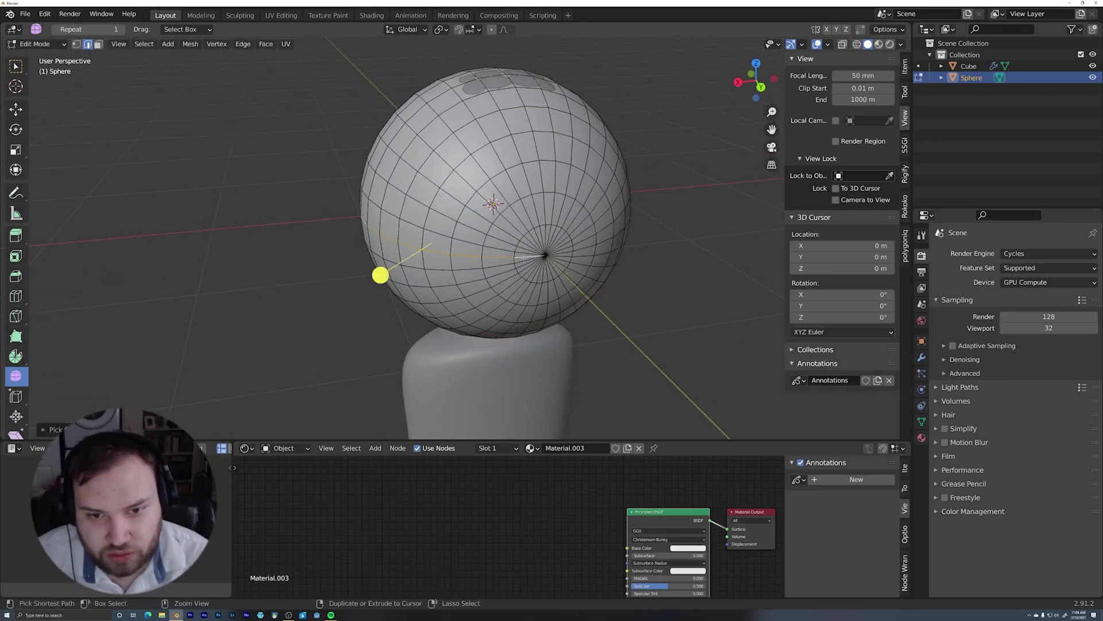
Extend the edge selection with further paths running horizontally and vertically outward from the sphere's pole
middle_click_drag(380, 275, 331, 205)
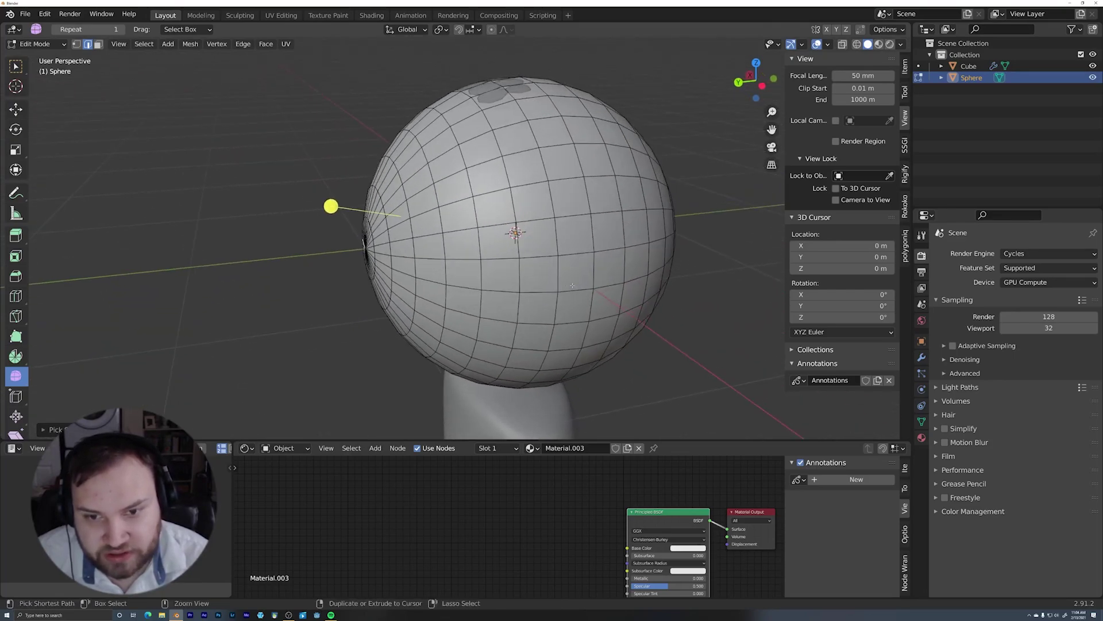
middle_click_drag(342, 251, 603, 220)
key("shift+z")
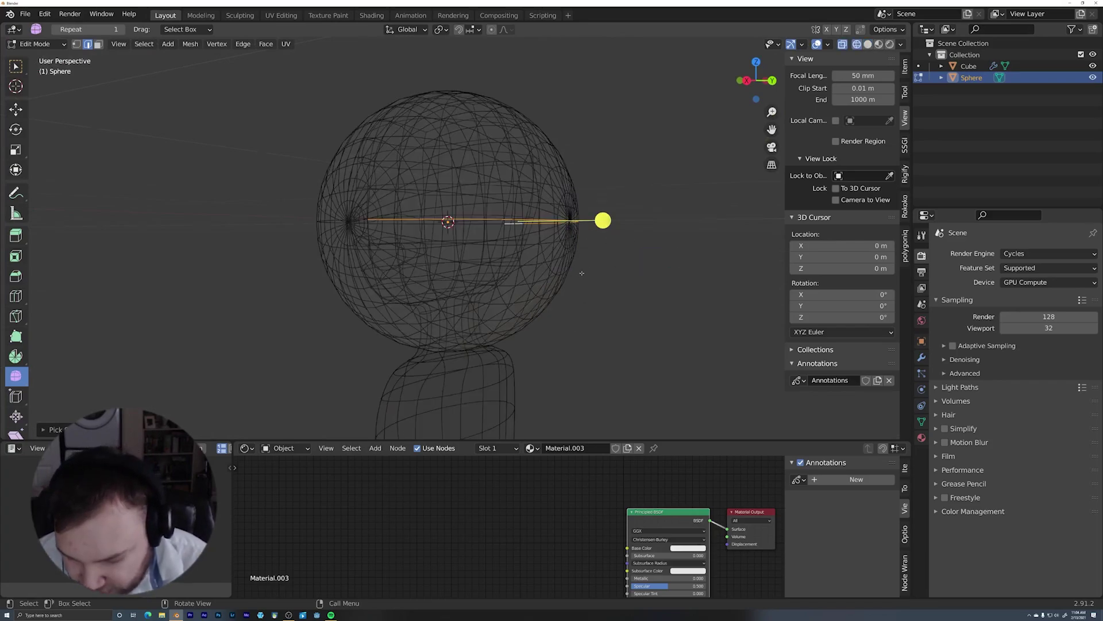
middle_click_drag(581, 273, 368, 263)
middle_click_drag(650, 164, 474, 206)
key("shift+z")
scroll(474, 206, "up", 3)
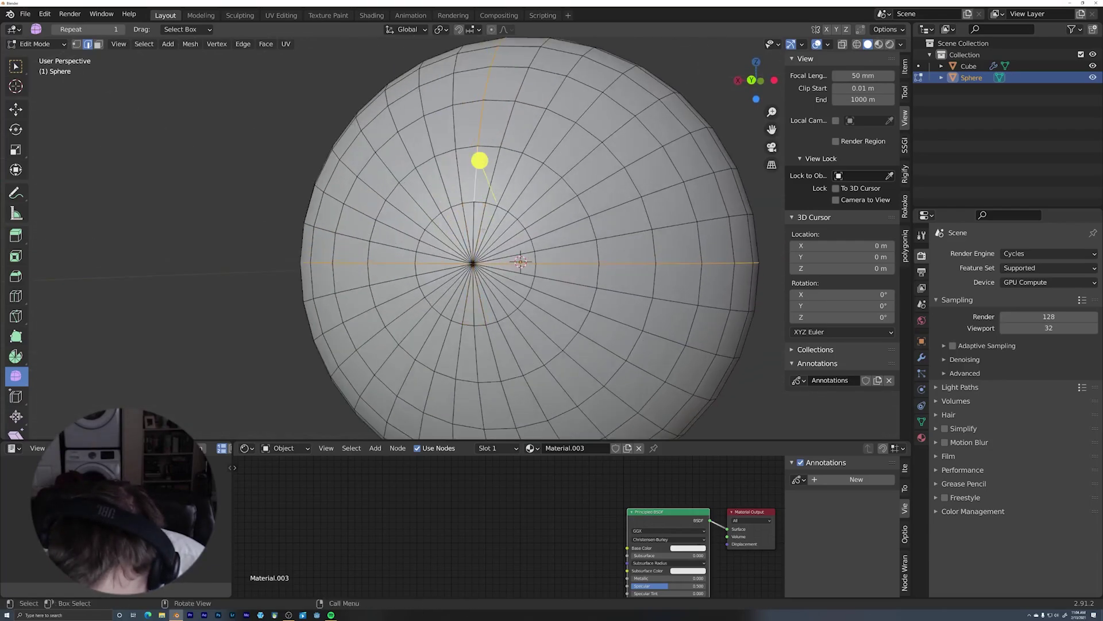
left_click(489, 403, "ctrl+shift")
Check the selected edge paths in wireframe and mark them as UV seams
mouse_move(494, 400)
middle_mouse_down()
mouse_move(489, 320)
mouse_move(468, 320)
mouse_move(468, 361)
mouse_move(482, 228)
mouse_move(628, 165)
mouse_move(682, 178)
mouse_move(638, 247)
mouse_move(622, 328)
middle_mouse_up()
scroll(489, 319, "down", 3)
key("shift+z")
key("shift+z")
key("shift+z")
key("shift+z")
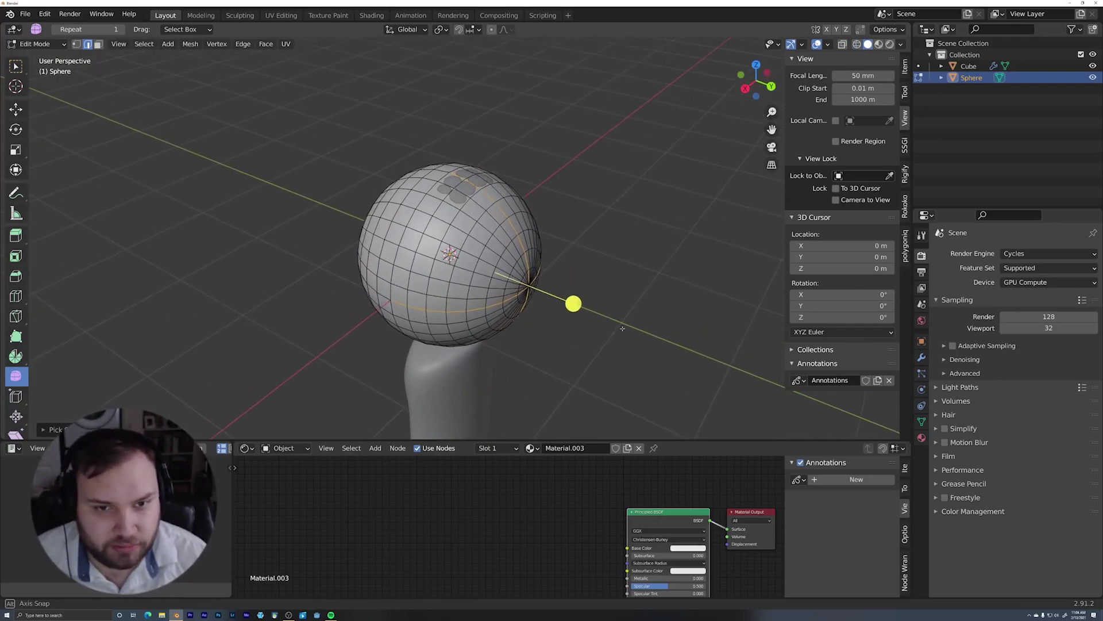
key("u")
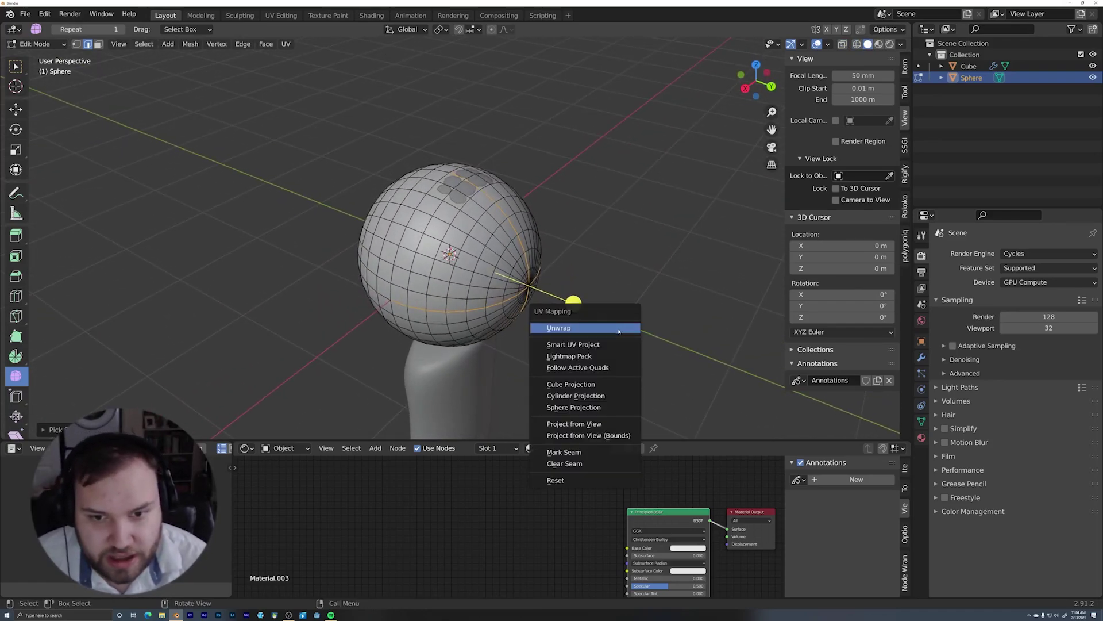
left_click(590, 452)
Select the whole sphere mesh and unwrap it along the marked seams
middle_click_drag(590, 452, 558, 257)
key("Tab")
key("Tab")
middle_click_drag(516, 285, 491, 295)
key("a")
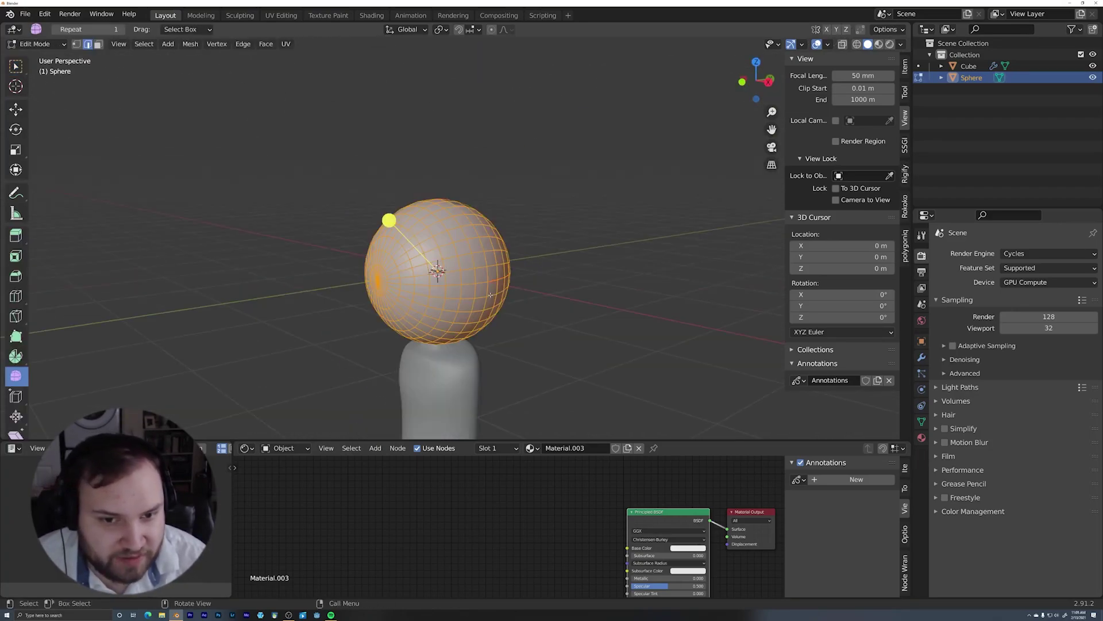
key("u")
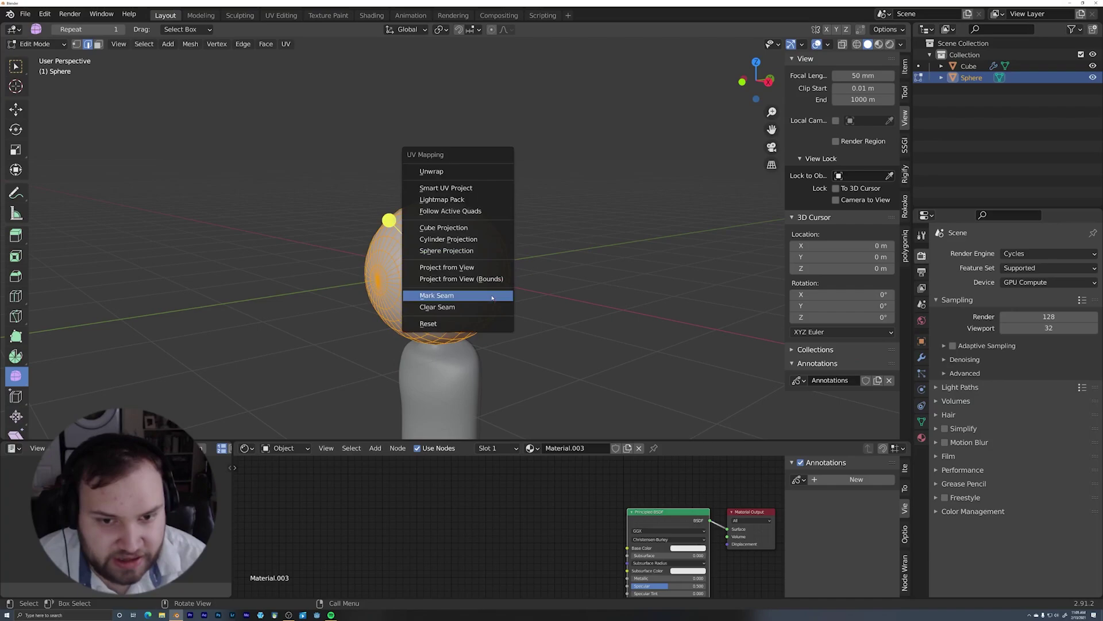
left_click(490, 171)
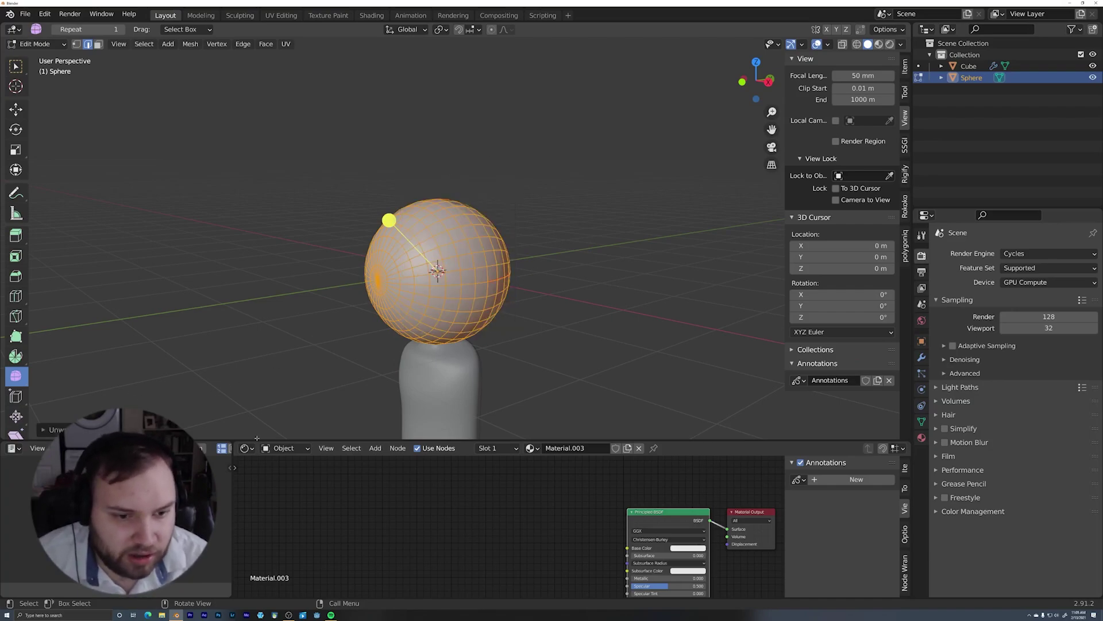
Split the shader node area in two and turn one part into a UV Editor showing the unwrapped sphere
left_click_drag(234, 440, 462, 454)
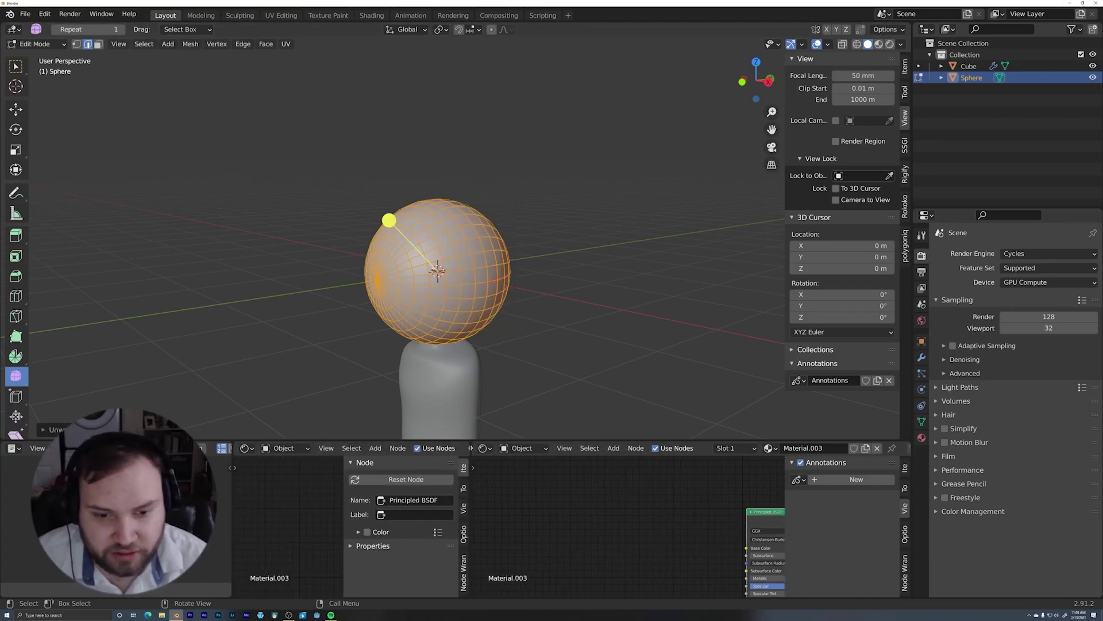
left_click(245, 448)
left_click(269, 505)
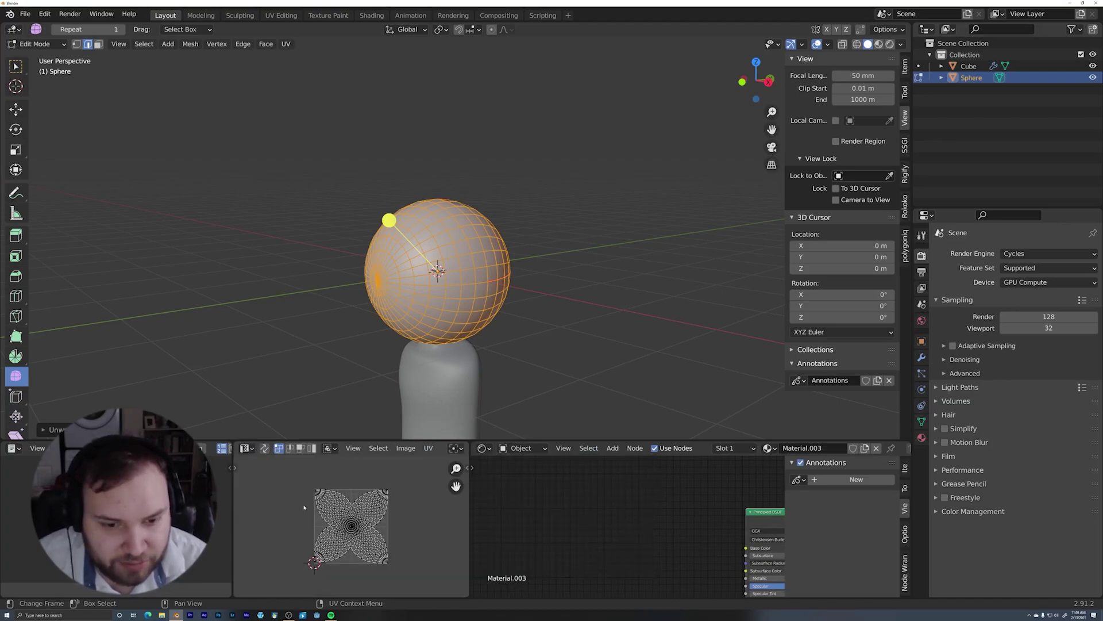
middle_click_drag(330, 478, 339, 467)
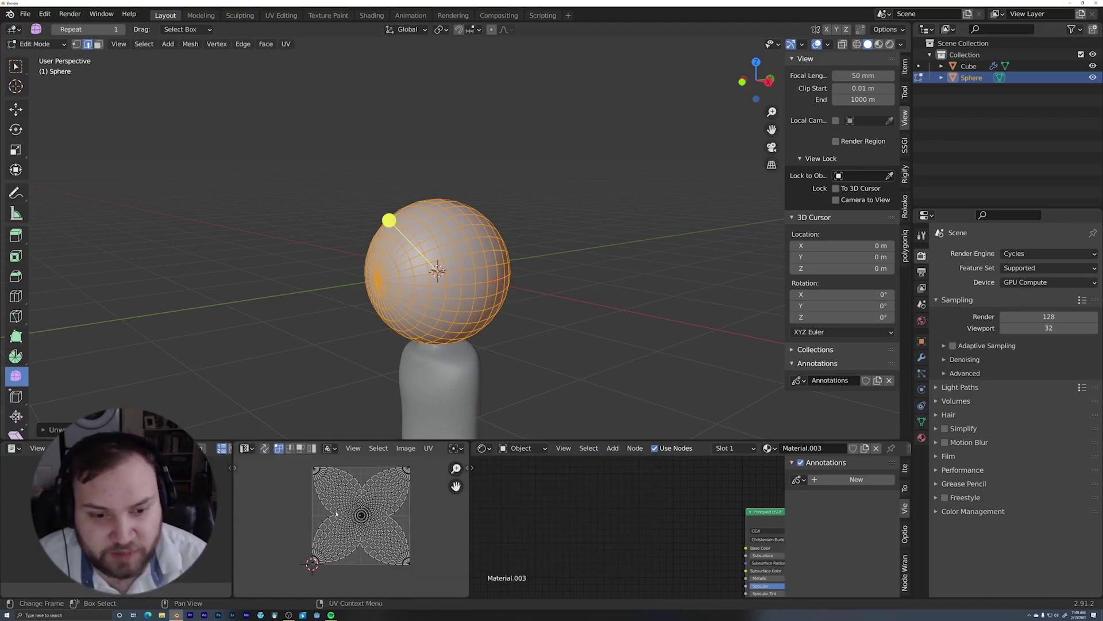
middle_click_drag(396, 549, 397, 507, "ctrl")
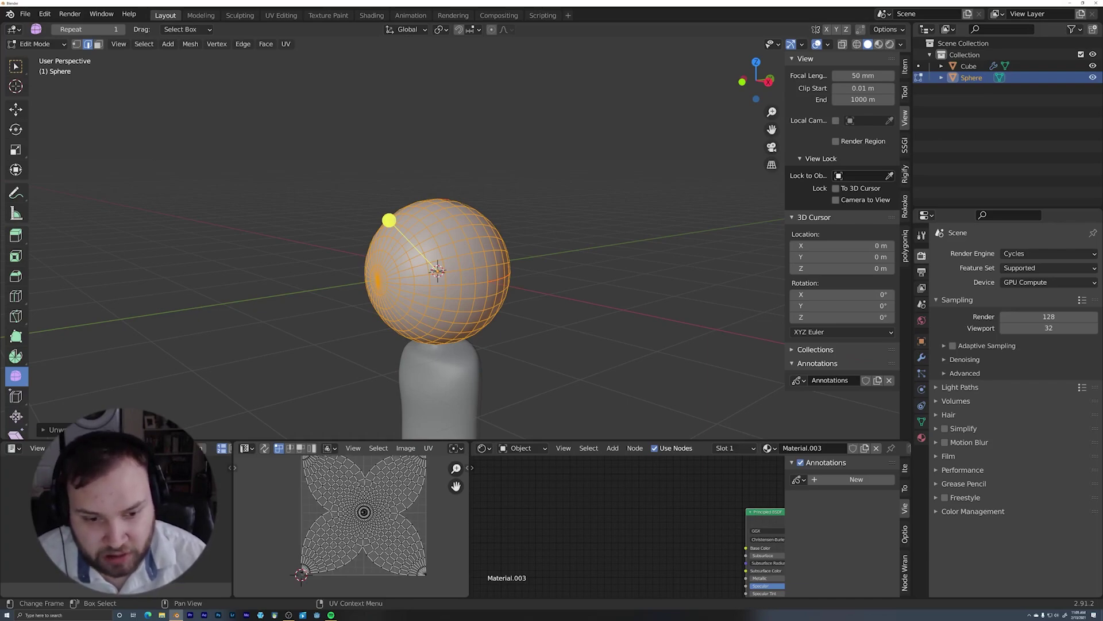
middle_click_drag(332, 515, 338, 534)
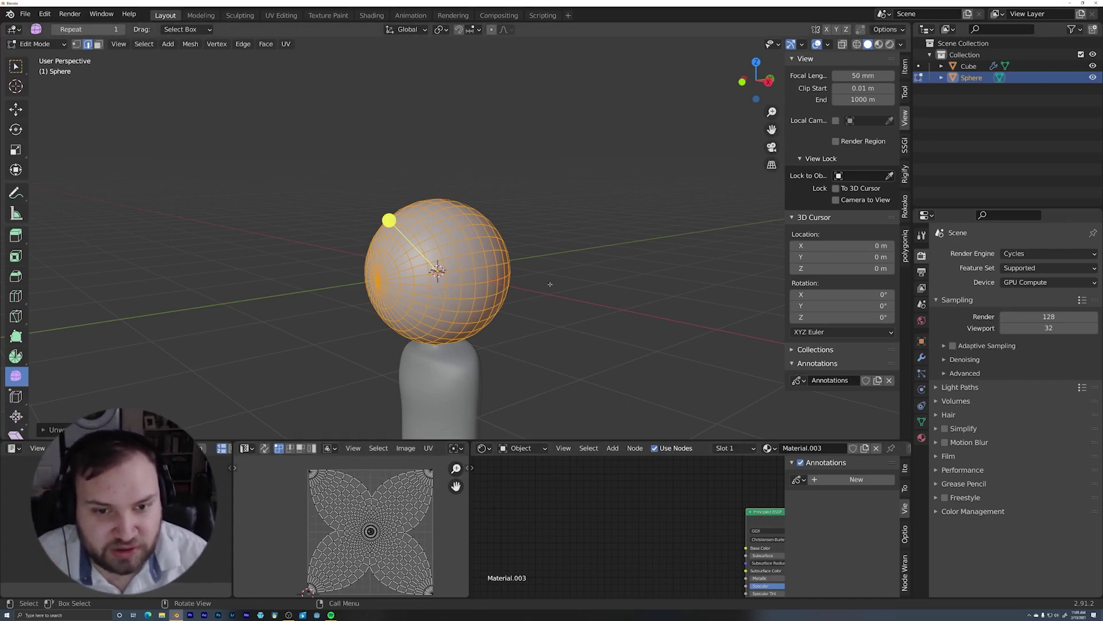
Deselect the mesh, inspect the seams around the sphere's back in wireframe, and return to Object Mode
middle_click_drag(550, 284, 366, 252)
key("alt+a")
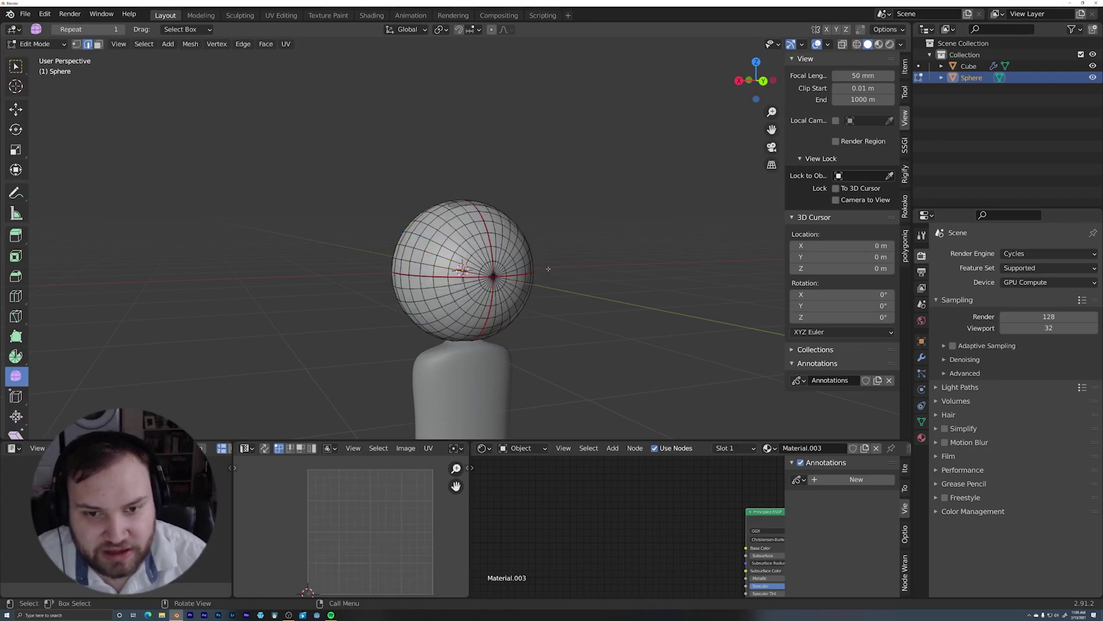
key("shift+z")
mouse_move(619, 272)
middle_mouse_down("alt")
mouse_move(574, 267)
mouse_move(572, 294)
mouse_move(516, 283)
mouse_move(522, 264)
middle_mouse_up("alt")
key("shift+z")
key("Tab")
middle_click_drag(570, 348, 480, 249, "shift")
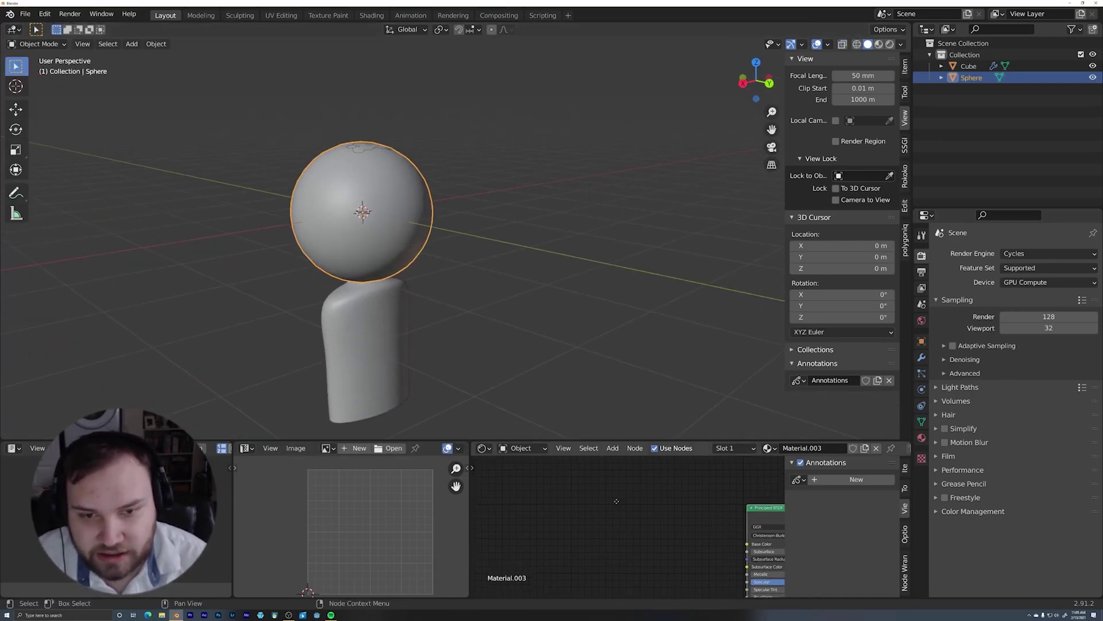
Add an Image Texture with Mapping and Texture Coordinate nodes to the Principled BSDF's Base Color and place them beside it
middle_click_drag(744, 520, 718, 498)
left_click_drag(738, 495, 701, 487)
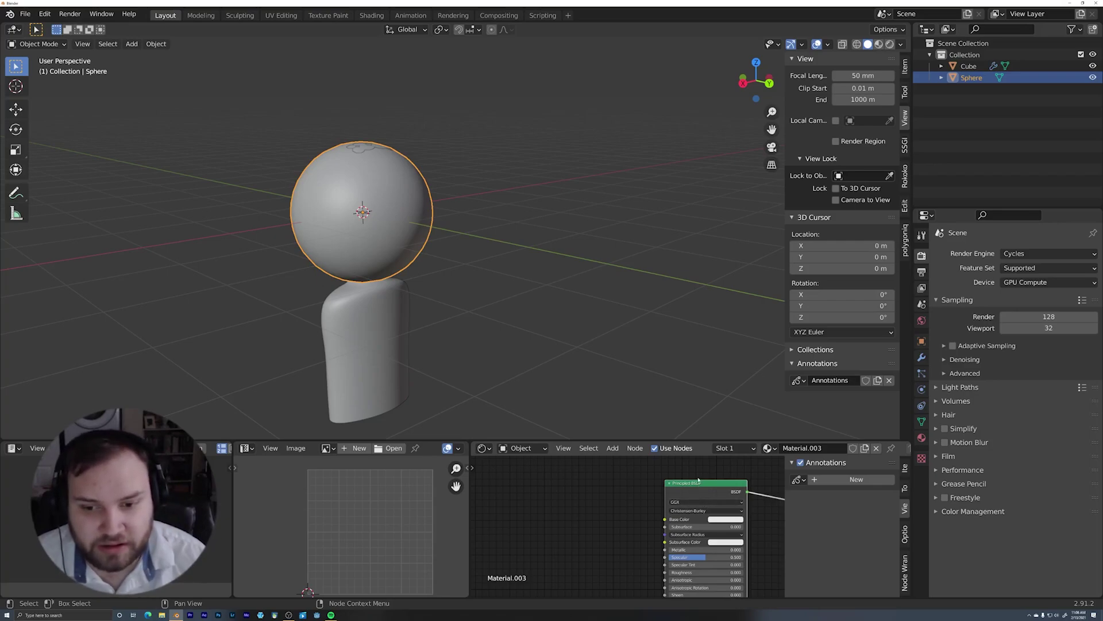
middle_click_drag(581, 557, 655, 566)
key("g")
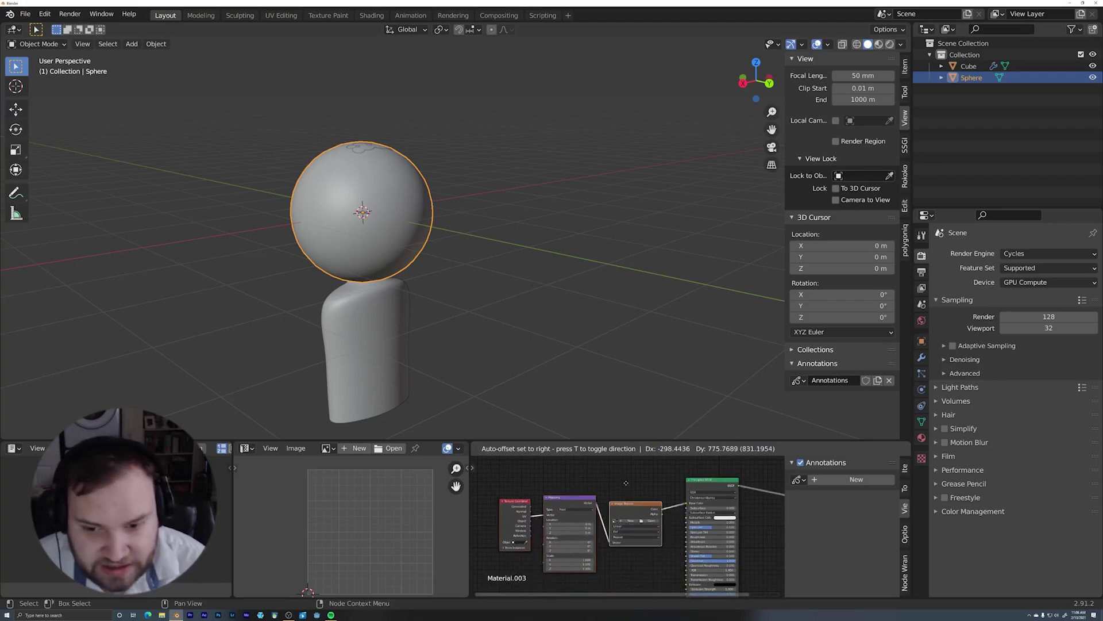
left_click(650, 522)
Load TexturesCom_Eyeball_512_albedo.tif from the TEXTURES folder into the Image Texture node
left_click(653, 517)
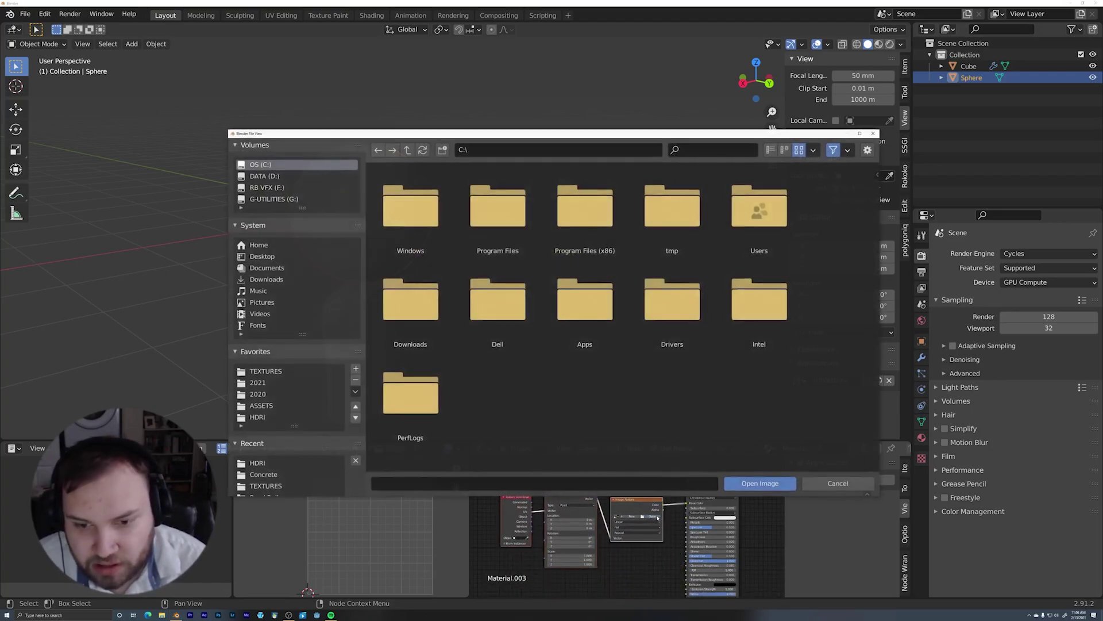
left_click(294, 486)
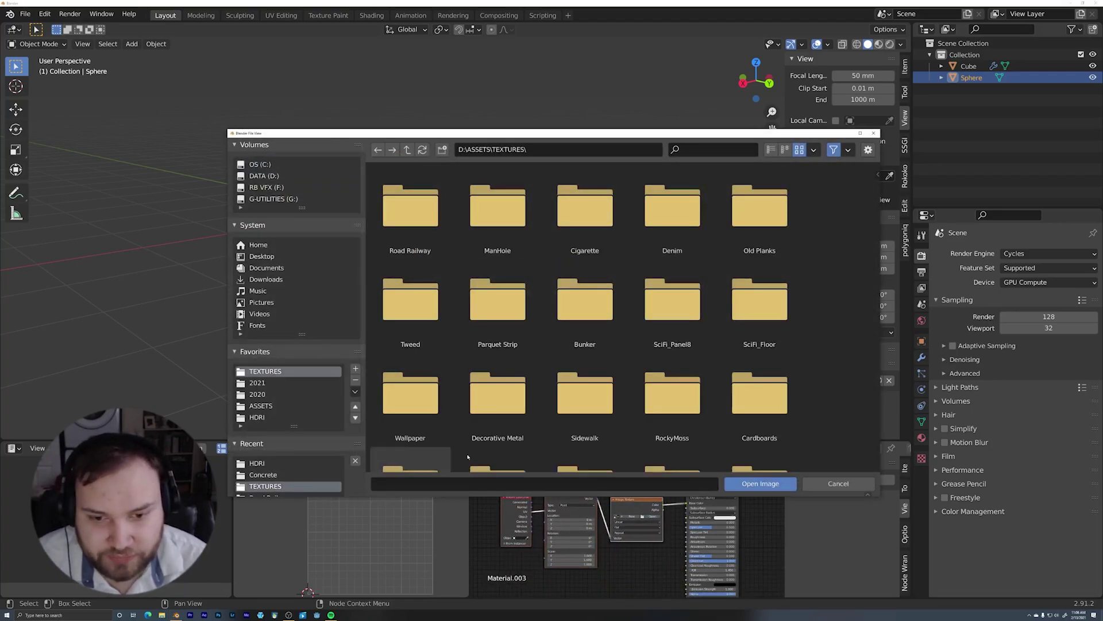
scroll(584, 344, "down", 15)
scroll(585, 344, "down", 12)
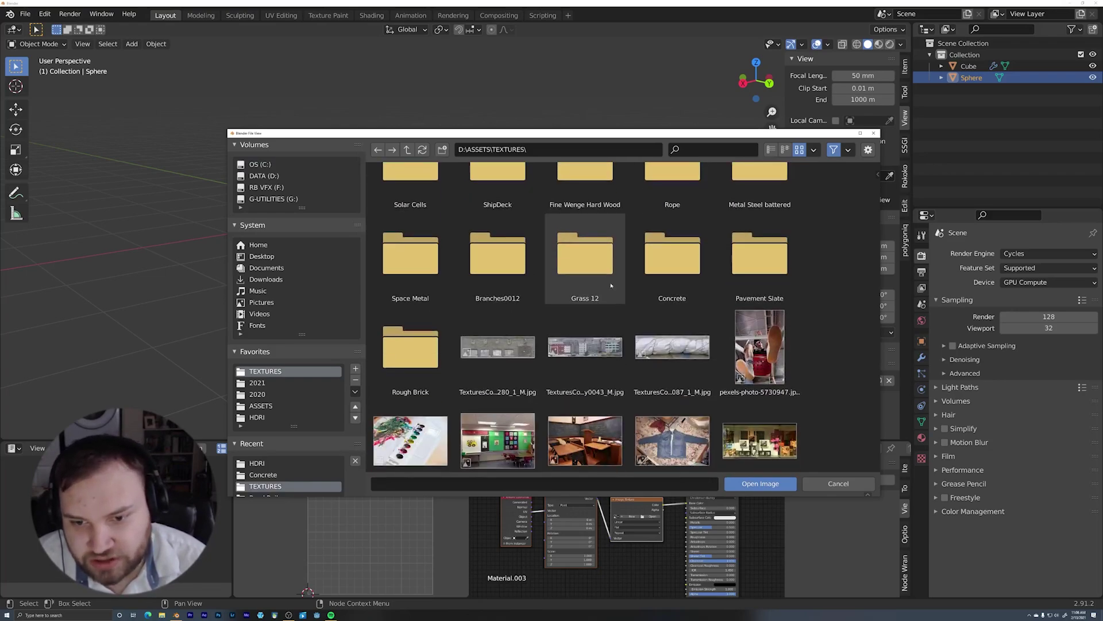
scroll(585, 345, "down", 12)
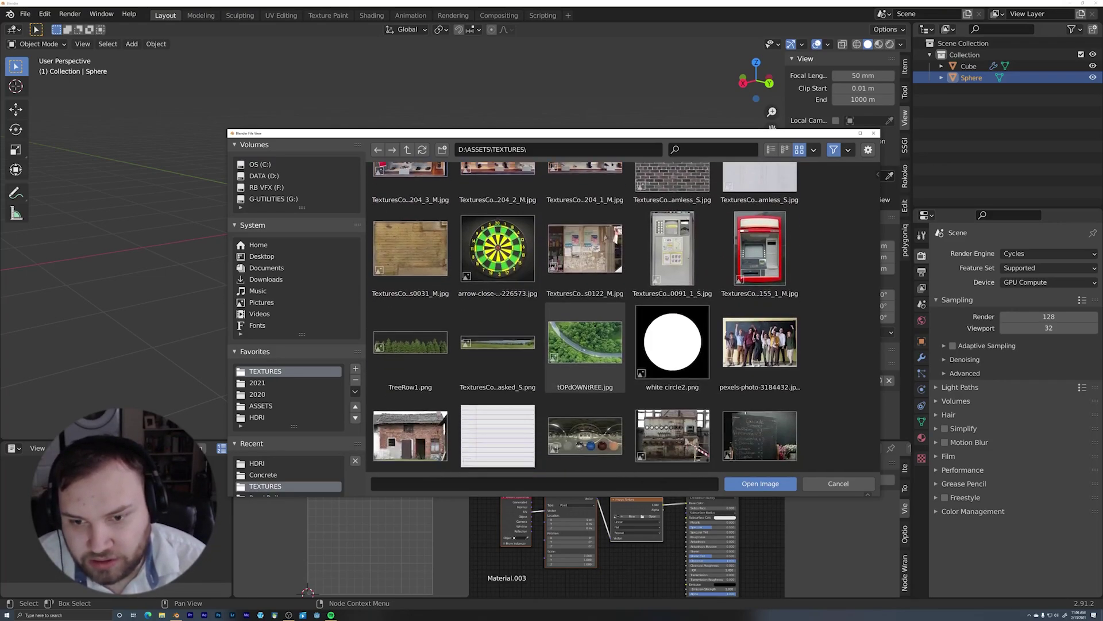
scroll(585, 300, "down", 1)
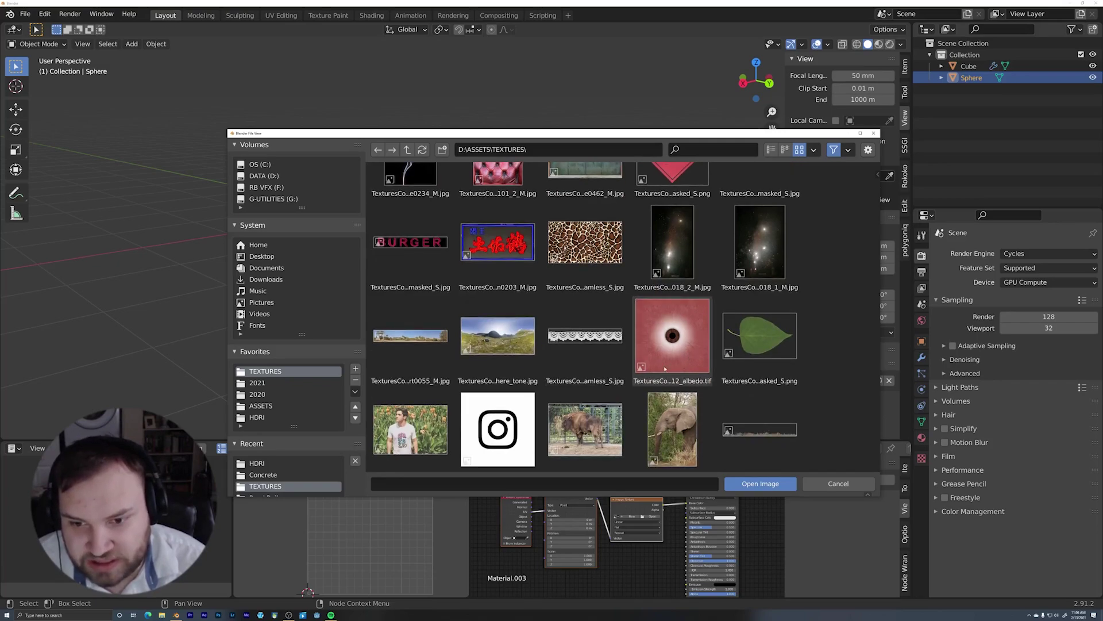
left_click(676, 337)
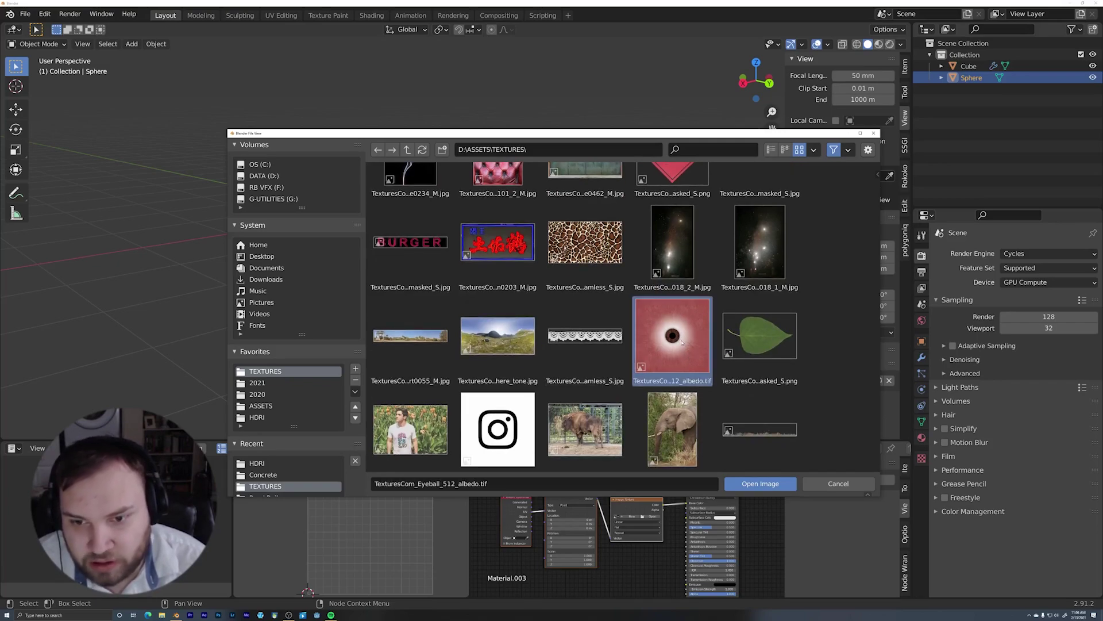
left_click(760, 483)
Switch the viewport to Material Preview and display the sphere's full UV layout over the eyeball image in the UV Editor
mouse_move(488, 299)
middle_mouse_down()
mouse_move(534, 323)
mouse_move(585, 283)
mouse_move(532, 320)
mouse_move(633, 308)
mouse_move(477, 322)
middle_mouse_up()
key("z")
left_click(585, 348)
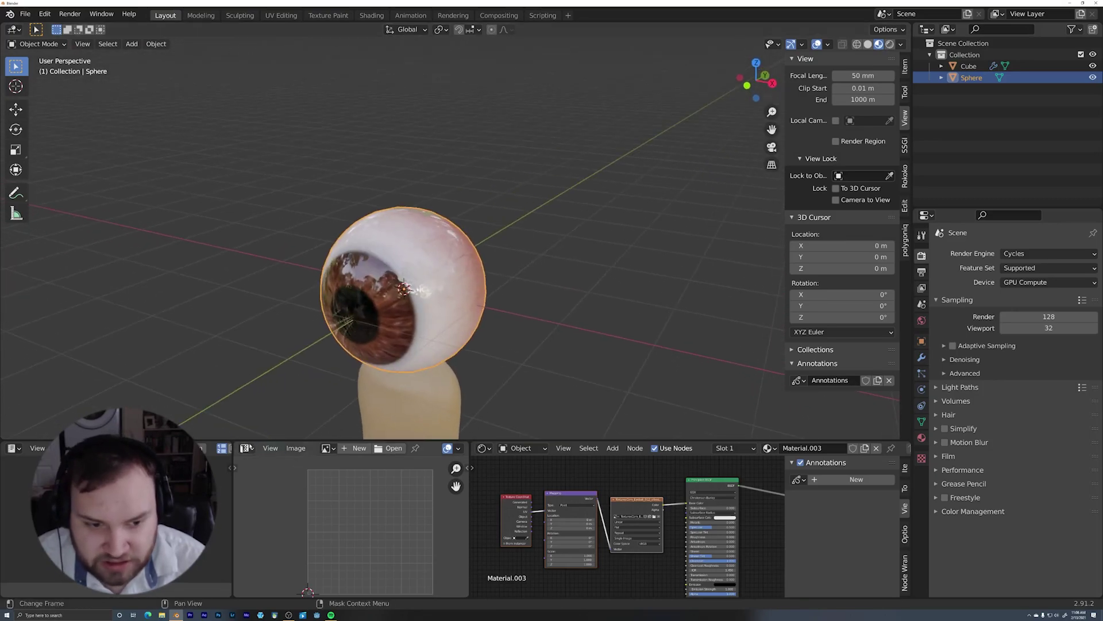
key("Tab")
left_click(249, 448)
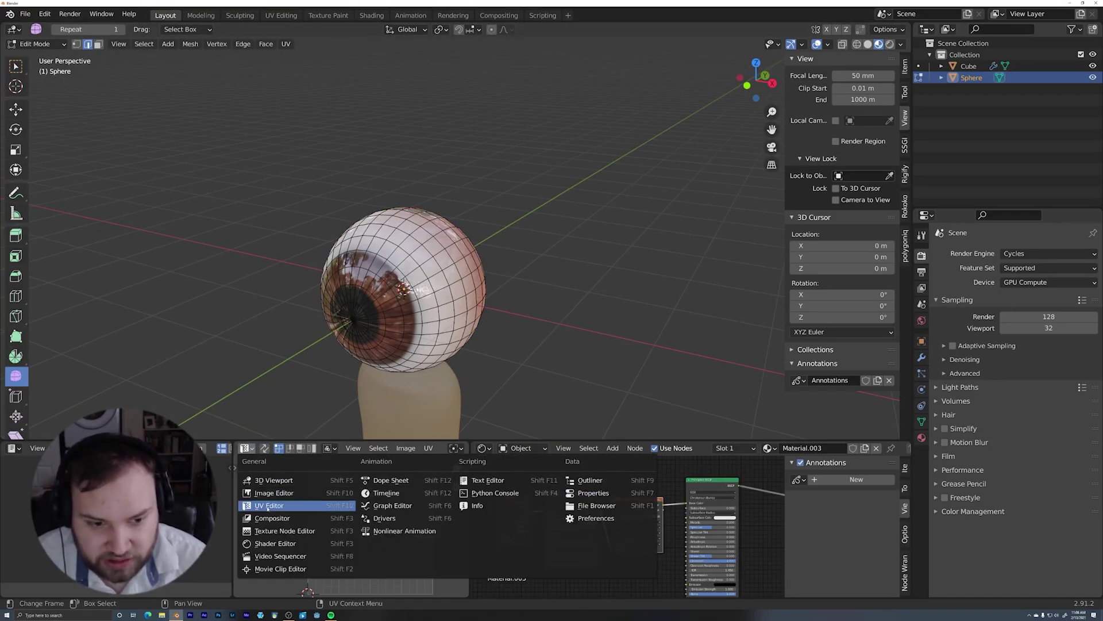
left_click(275, 506)
key("a")
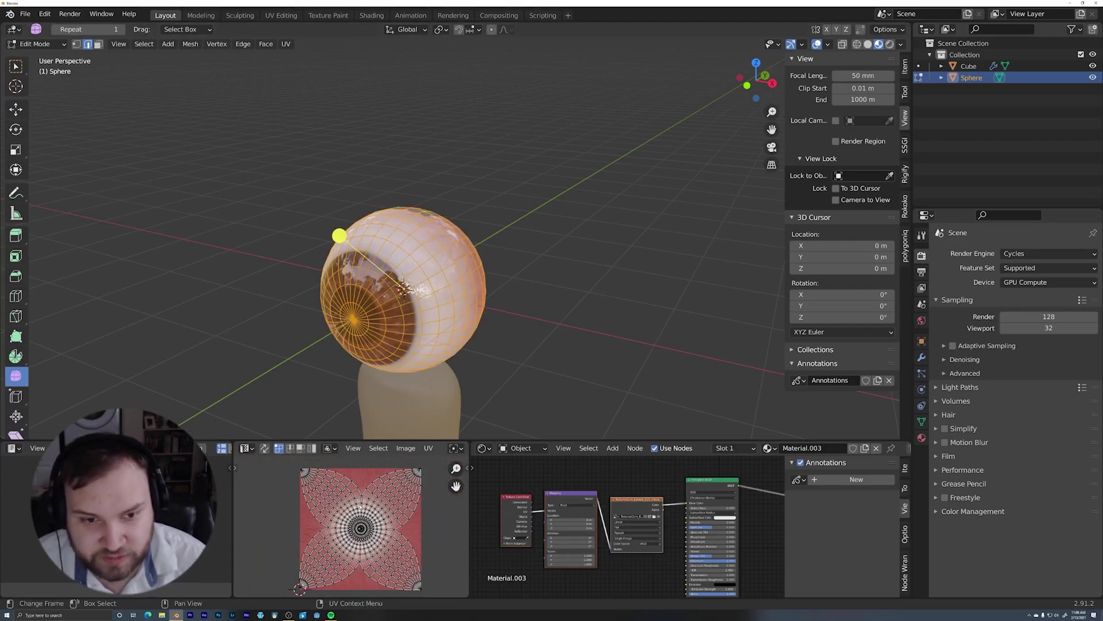
Select the UV vertices at the centre of the pupil and turn on proportional editing
scroll(354, 552, "up", 4)
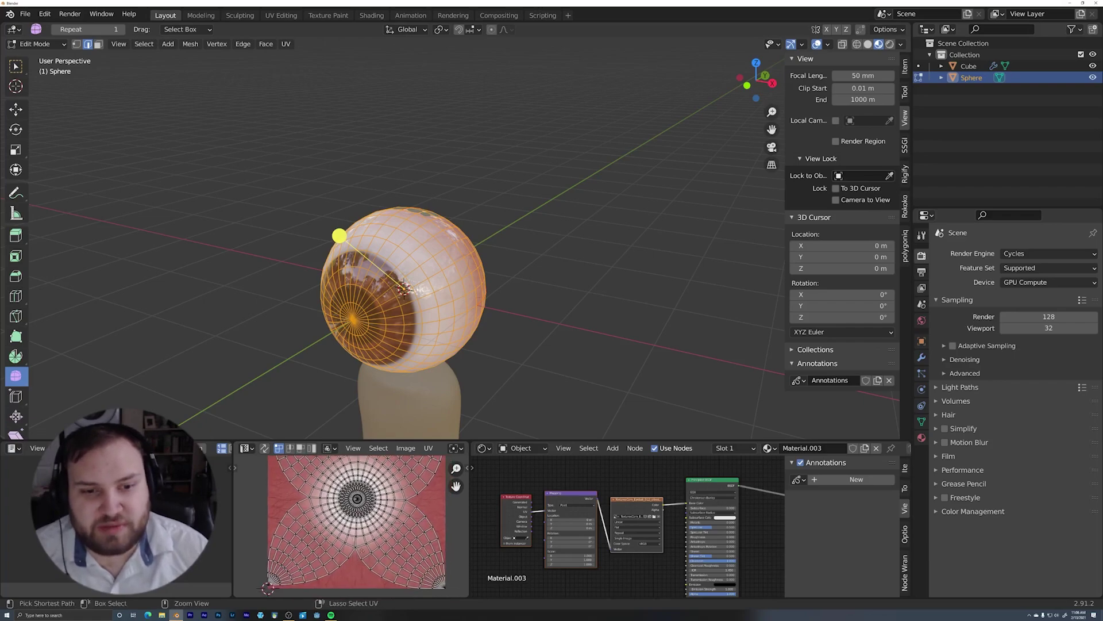
scroll(375, 484, "up", 2)
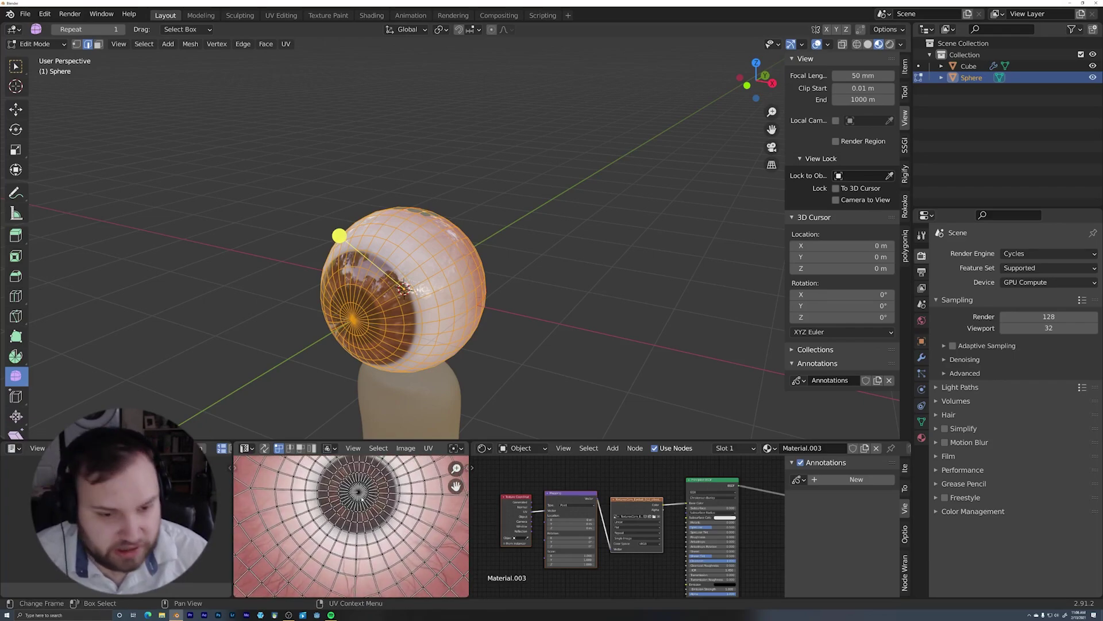
key("c")
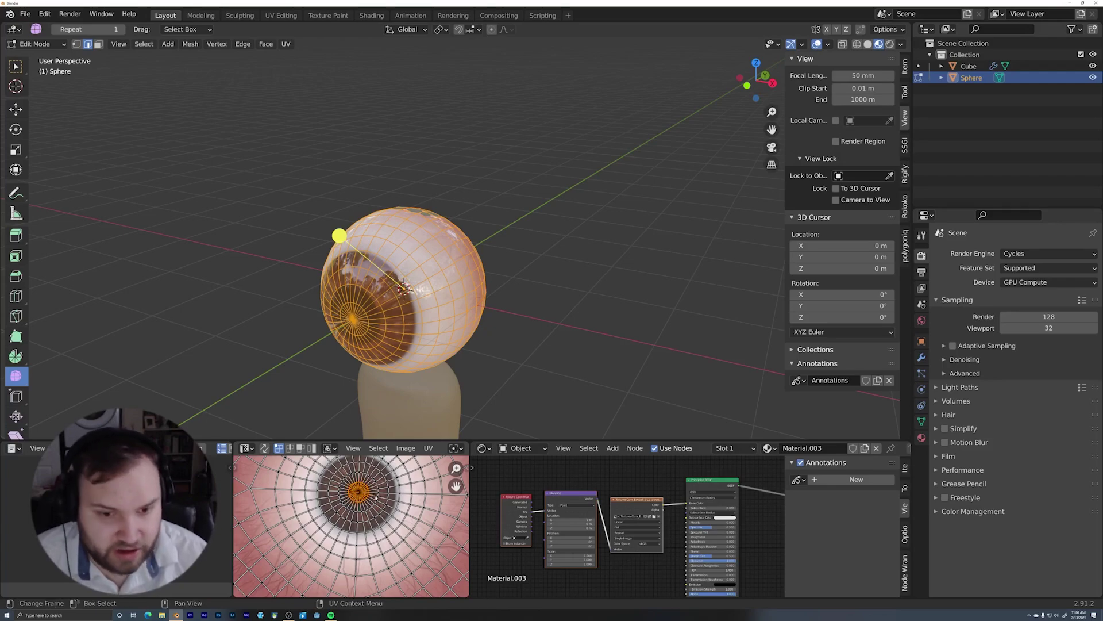
scroll(412, 487, "down", 2)
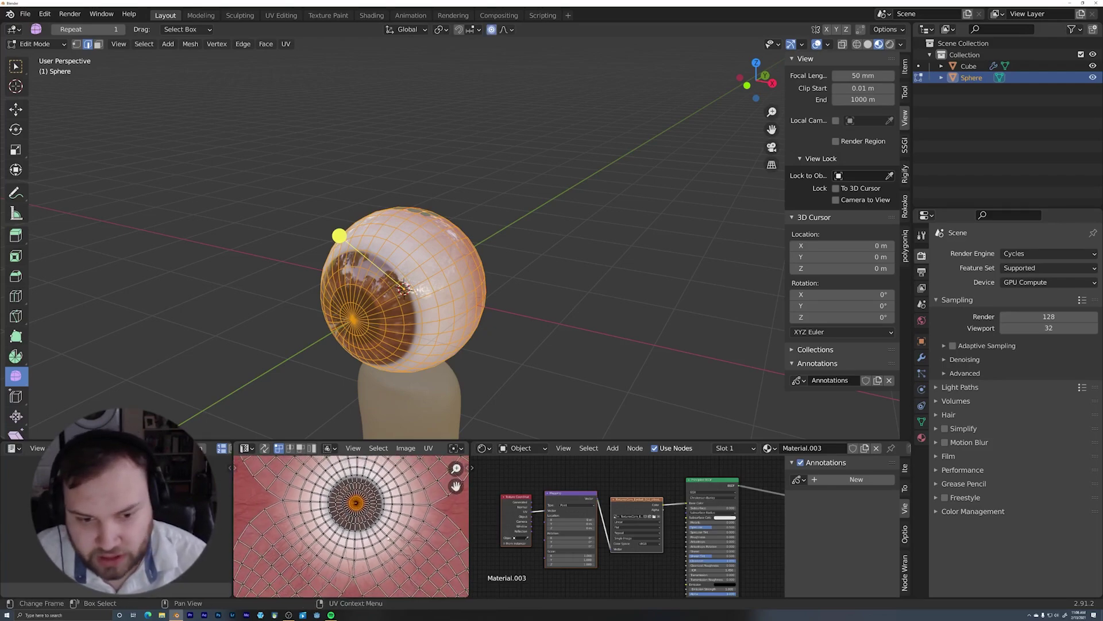
Scale the central UVs up by about 1.76 with a smooth proportional size of 0.47 to shrink the iris on the sphere
key("s")
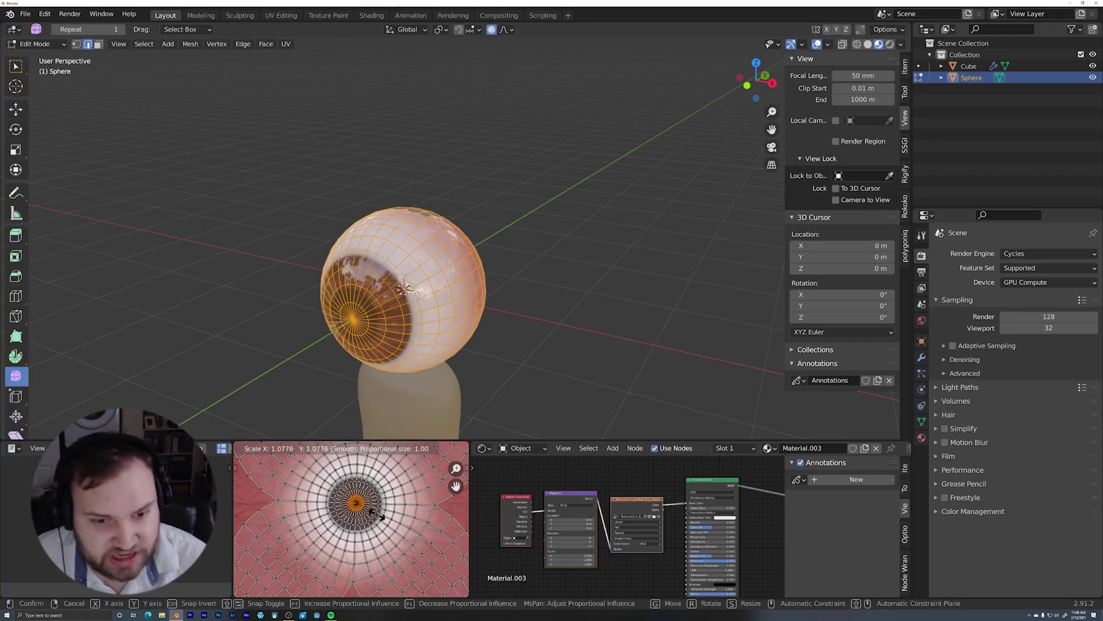
scroll(379, 514, "up", 8)
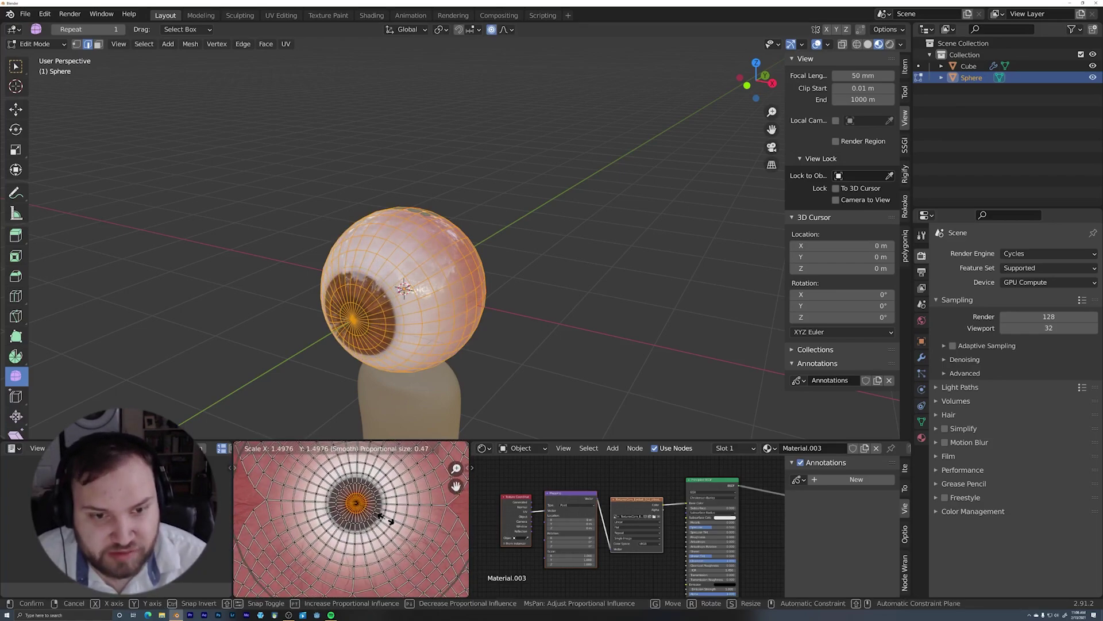
right_click(388, 520)
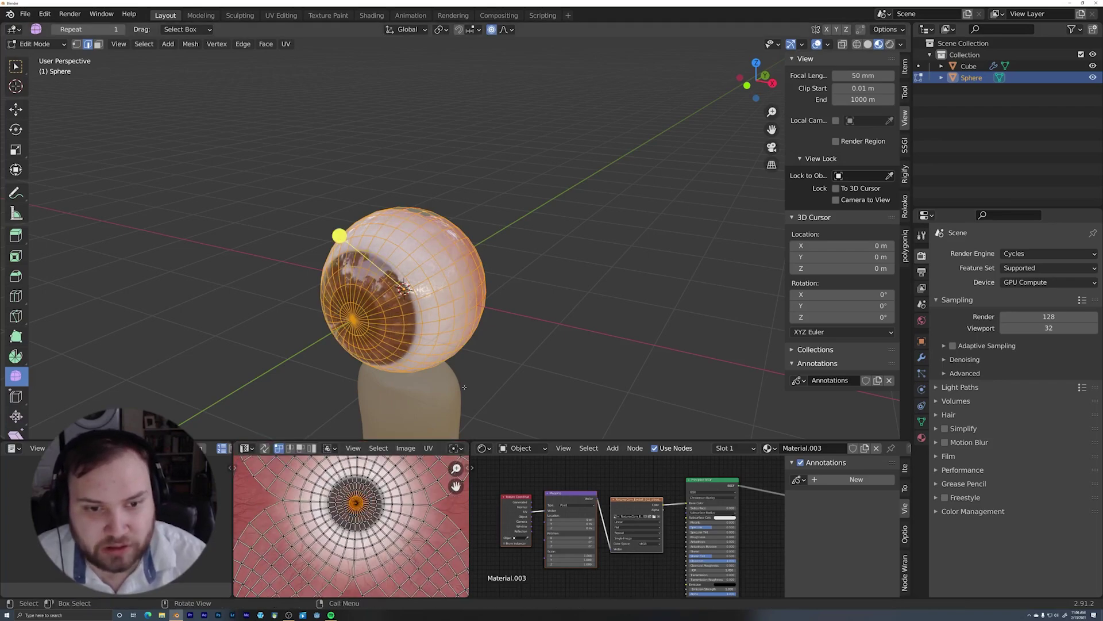
scroll(454, 239, "down", 5)
scroll(351, 526, "down", 5)
scroll(377, 508, "up", 2)
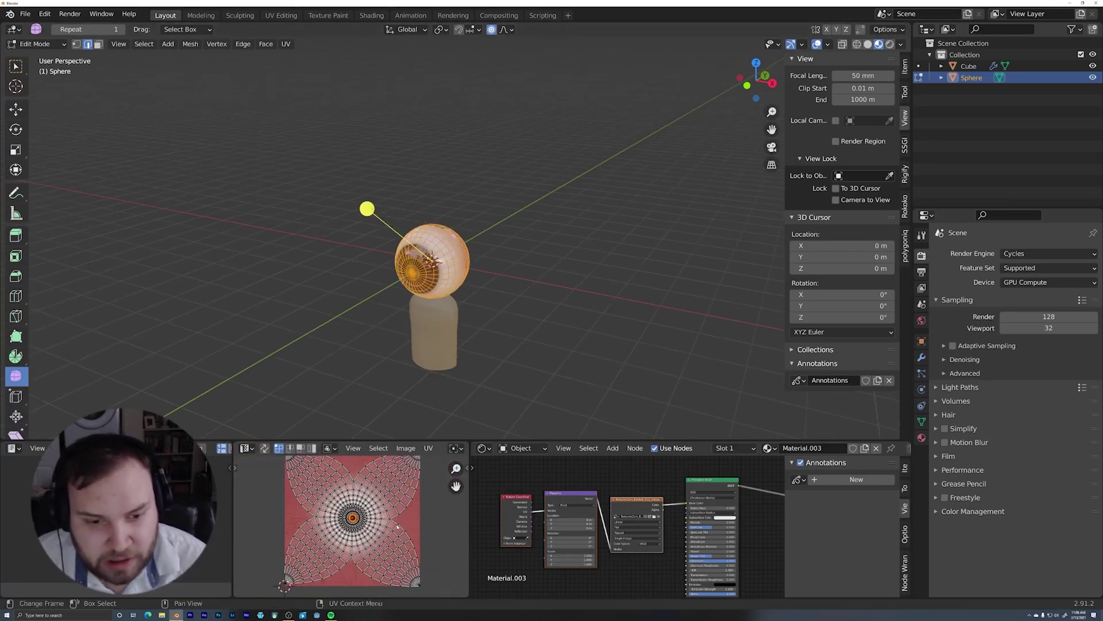
key("s")
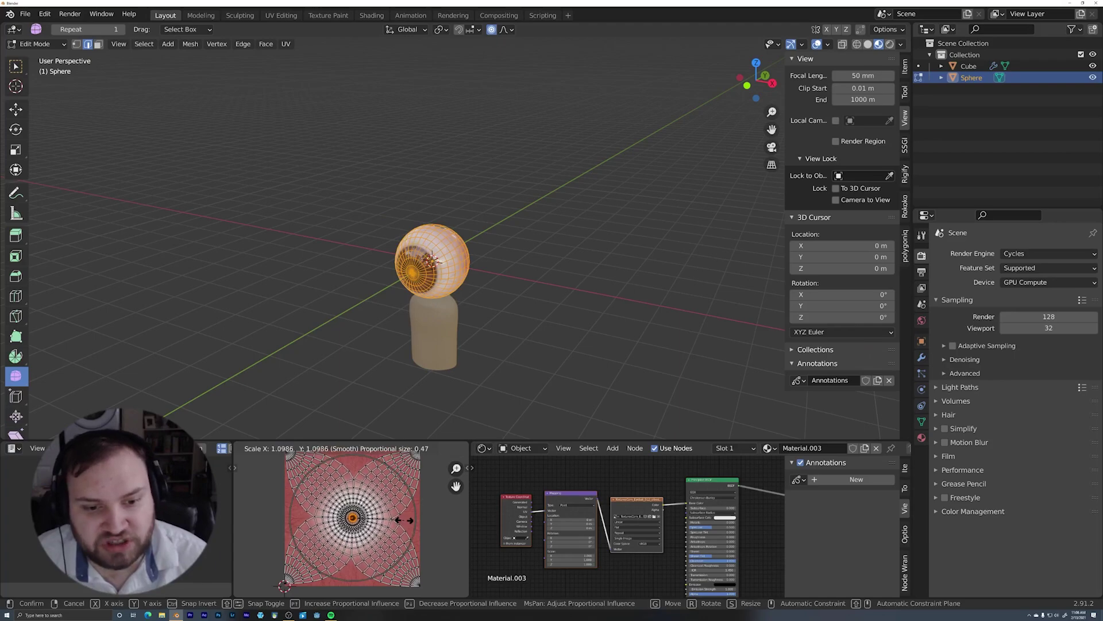
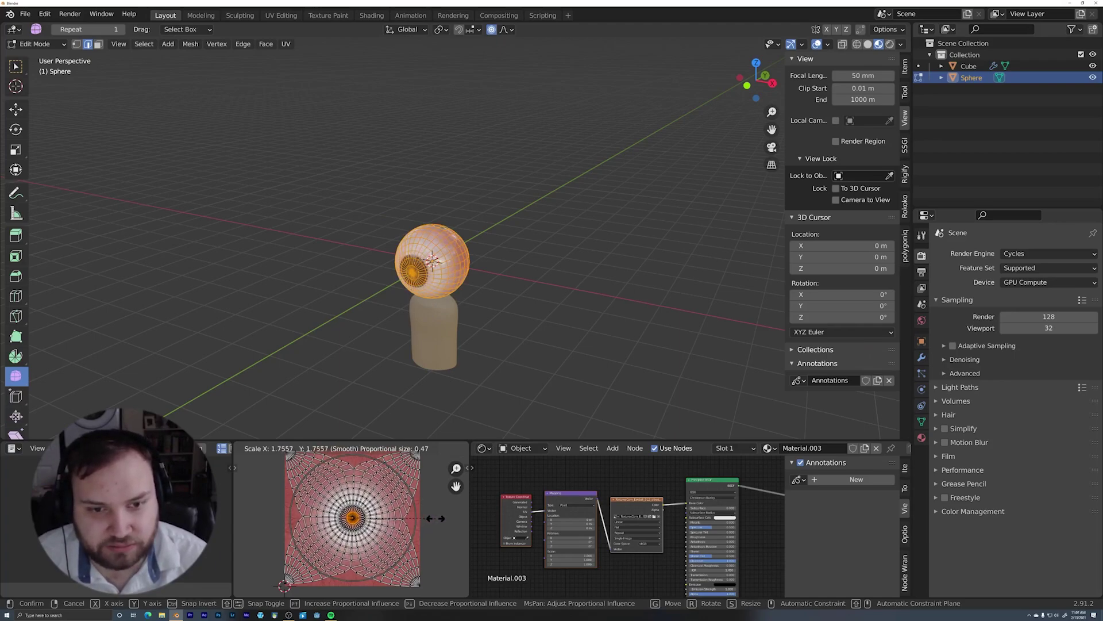
Return to Object Mode, set the eye material's Roughness to about 0.105, and check the reflections around the eyeball
middle_click_drag(586, 291, 414, 338)
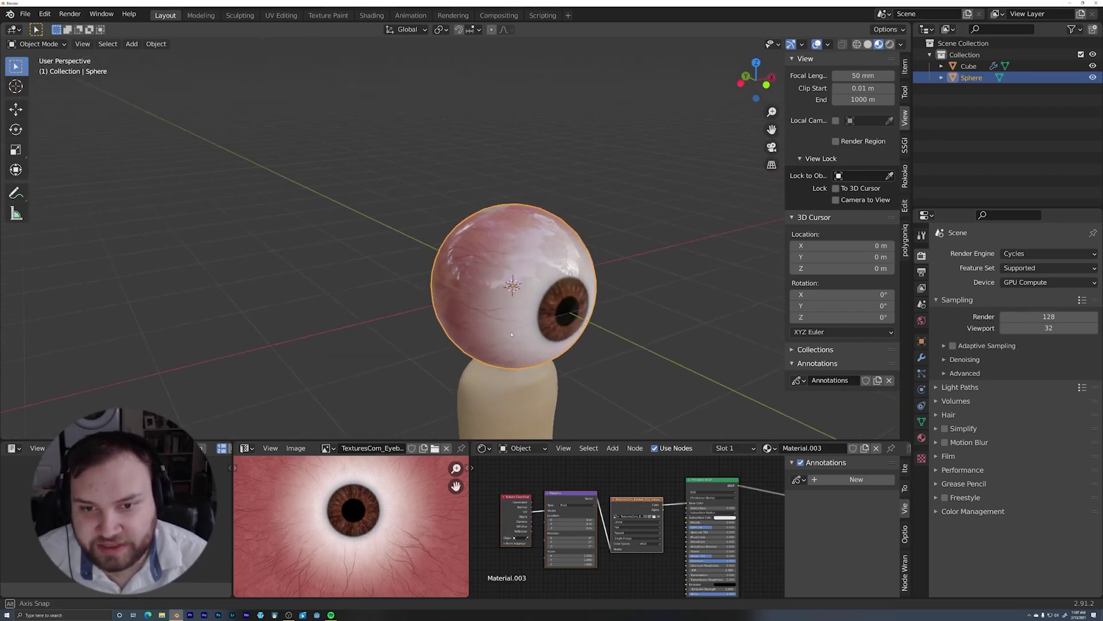
scroll(497, 330, "up", 3)
scroll(639, 531, "up", 8)
middle_click_drag(661, 539, 515, 528)
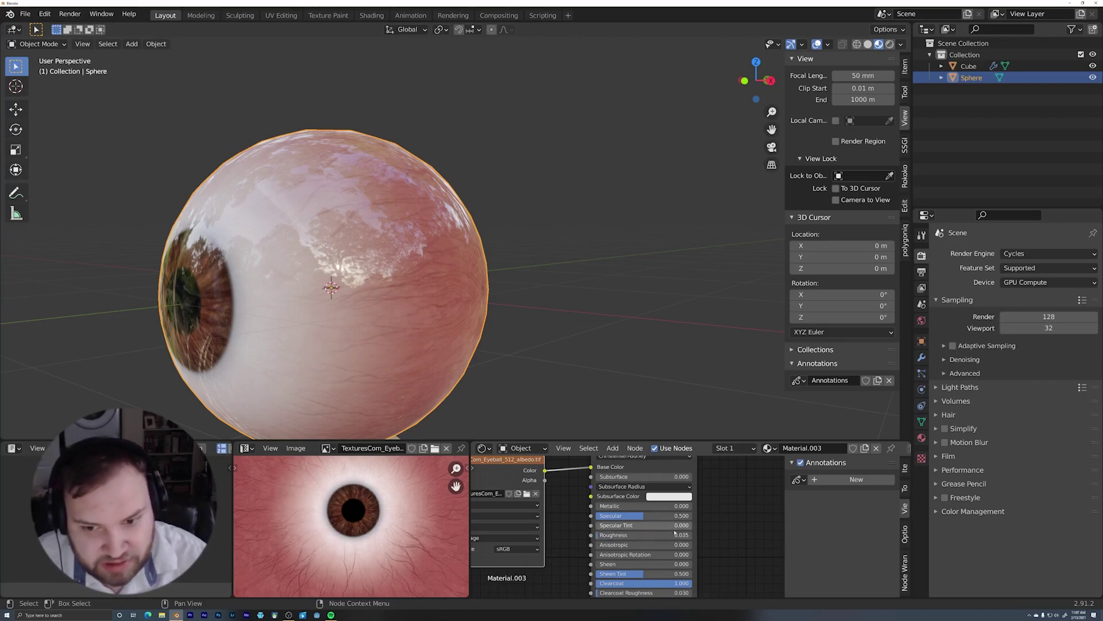
left_click_drag(645, 534, 661, 534)
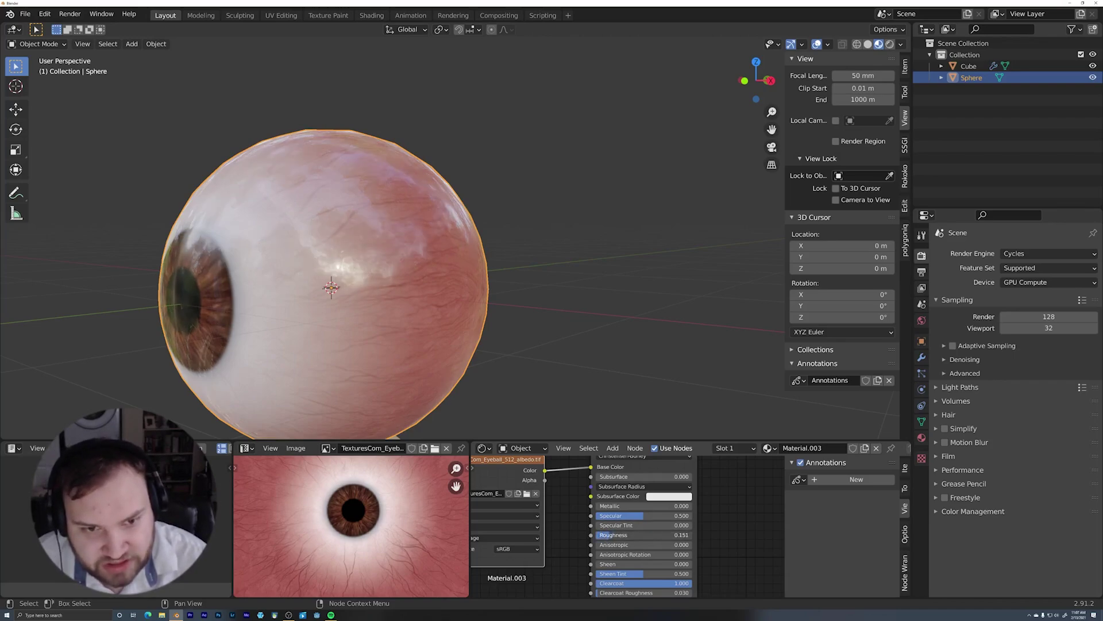
middle_click_drag(302, 339, 406, 325)
scroll(518, 333, "down", 5)
middle_click_drag(518, 333, 504, 326)
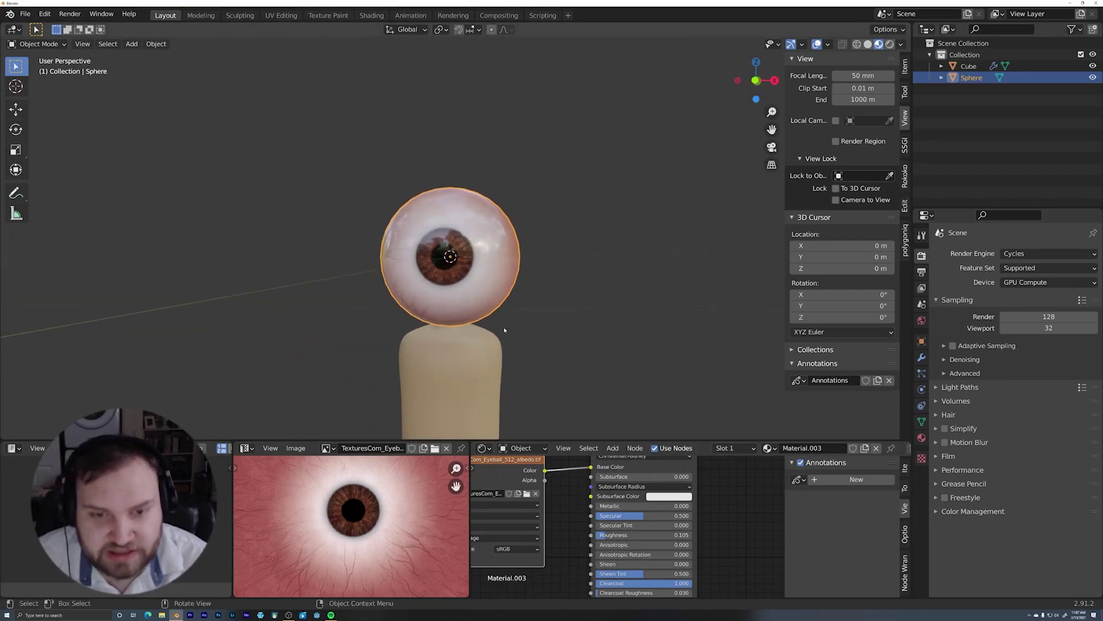
Move the eyeball out of the head to the character's side and scale it down to suit the face
scroll(504, 327, "up", 5)
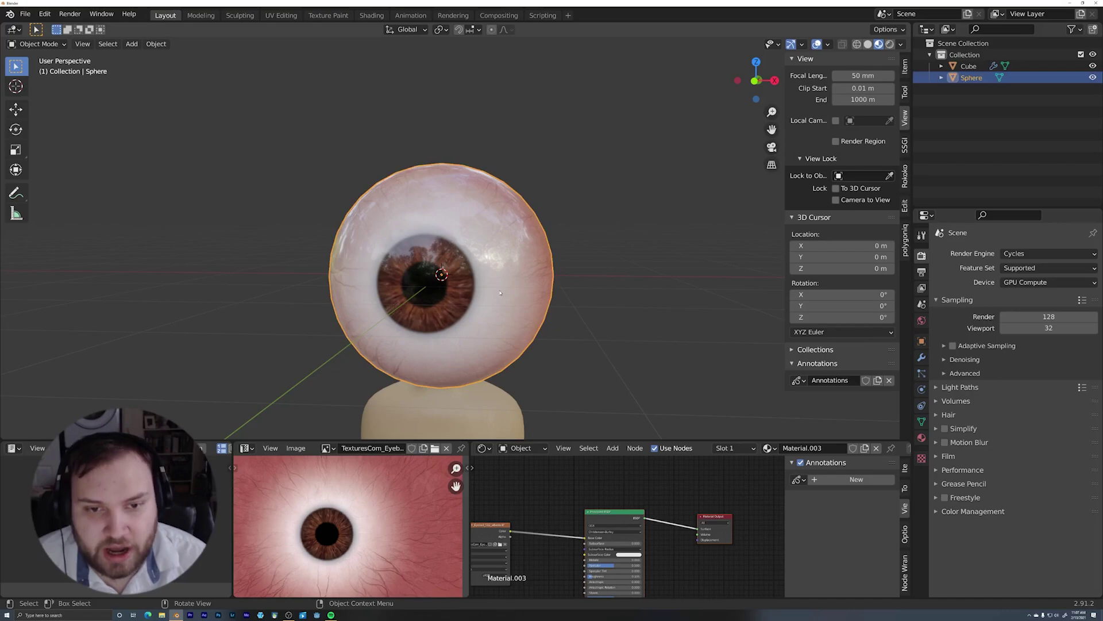
key("g")
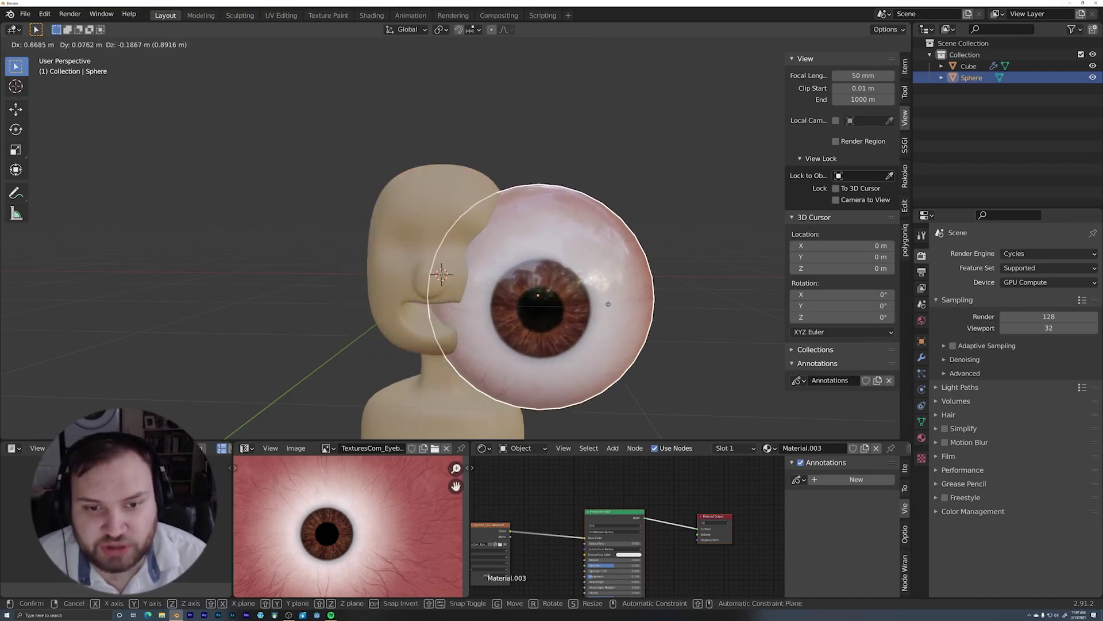
left_click(635, 221)
middle_click_drag(635, 221, 642, 217)
key("s")
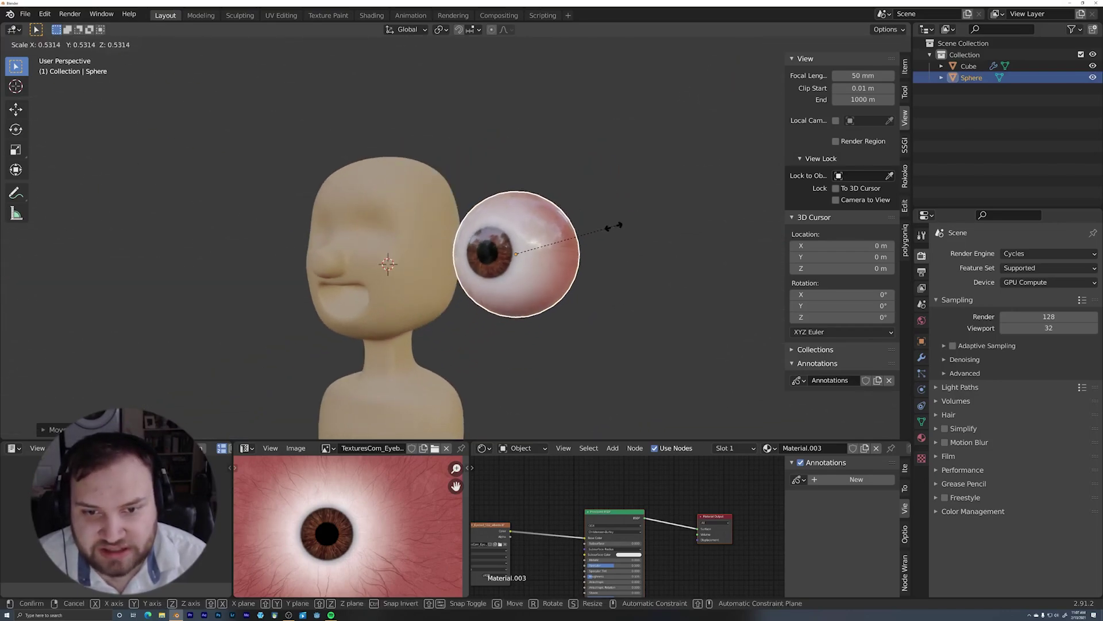
left_click(570, 248)
middle_click_drag(570, 247, 569, 277)
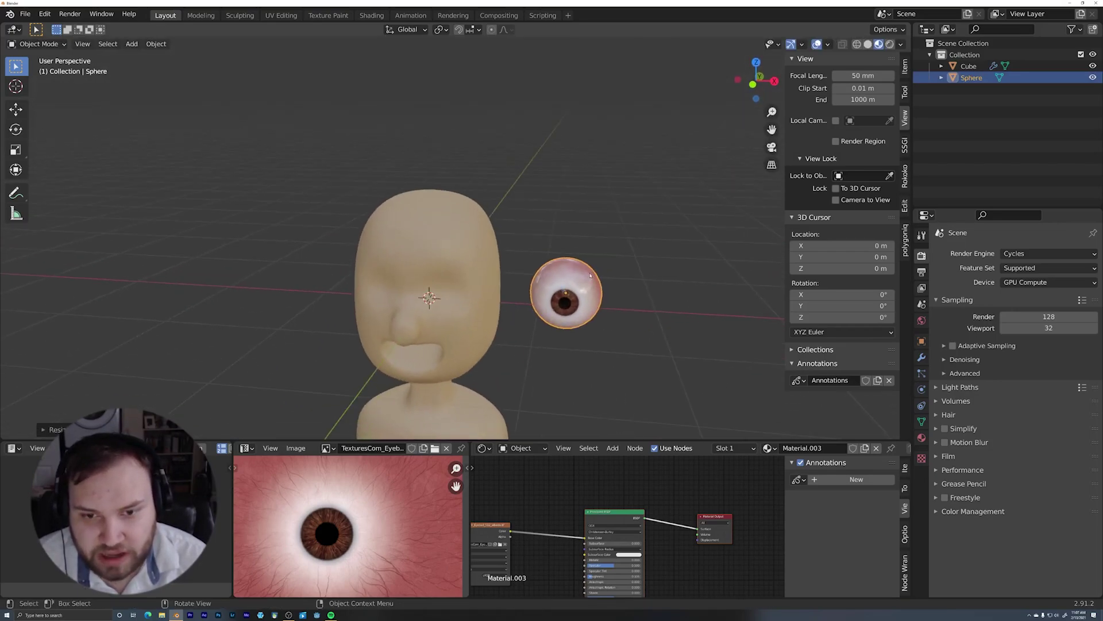
Add a Mirror modifier on the X axis to the eyeball, using the Cube head as the mirror object
left_click(922, 357)
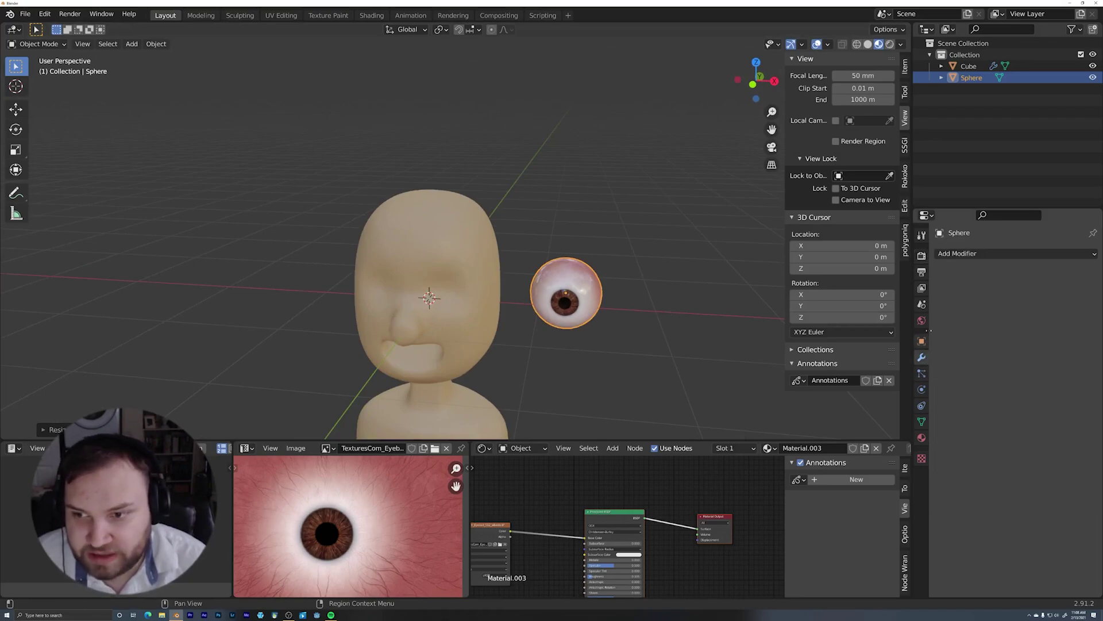
left_click(968, 255)
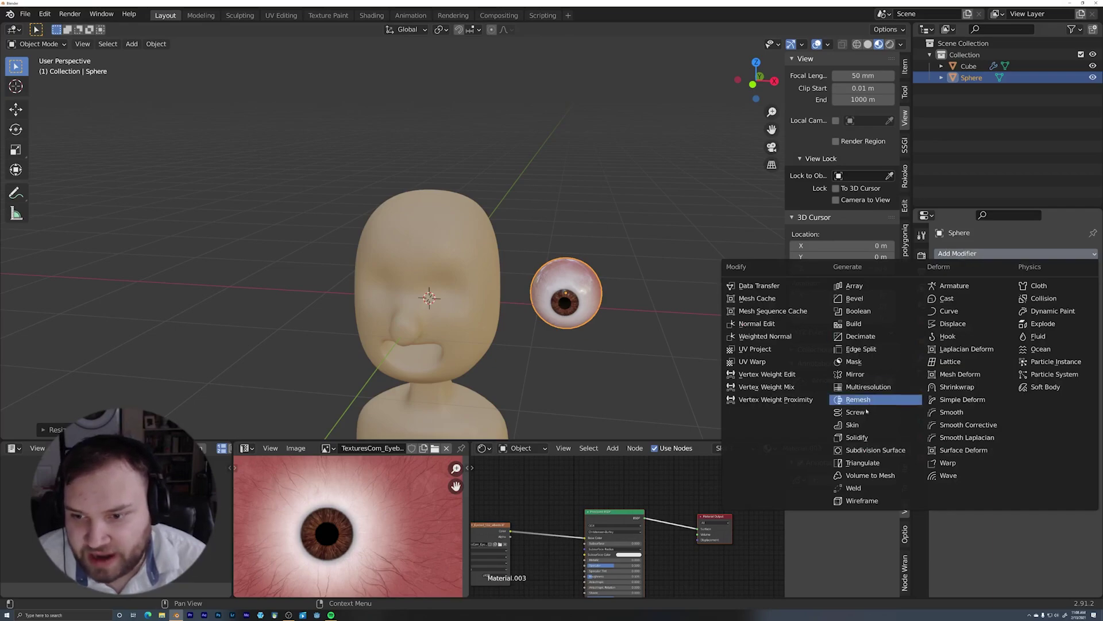
left_click(855, 374)
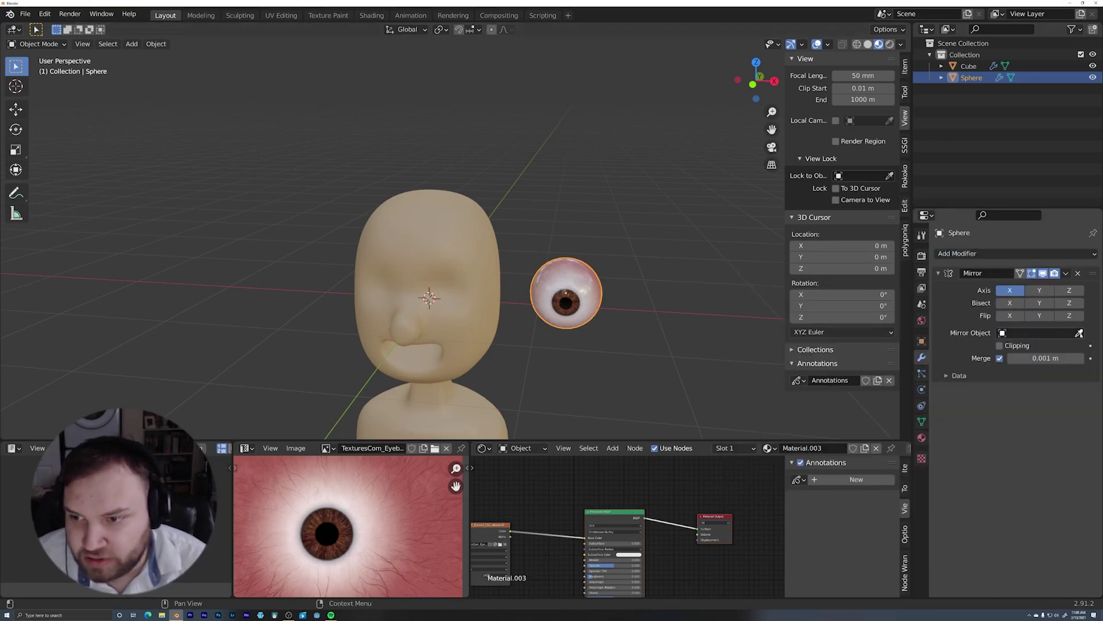
left_click(483, 282)
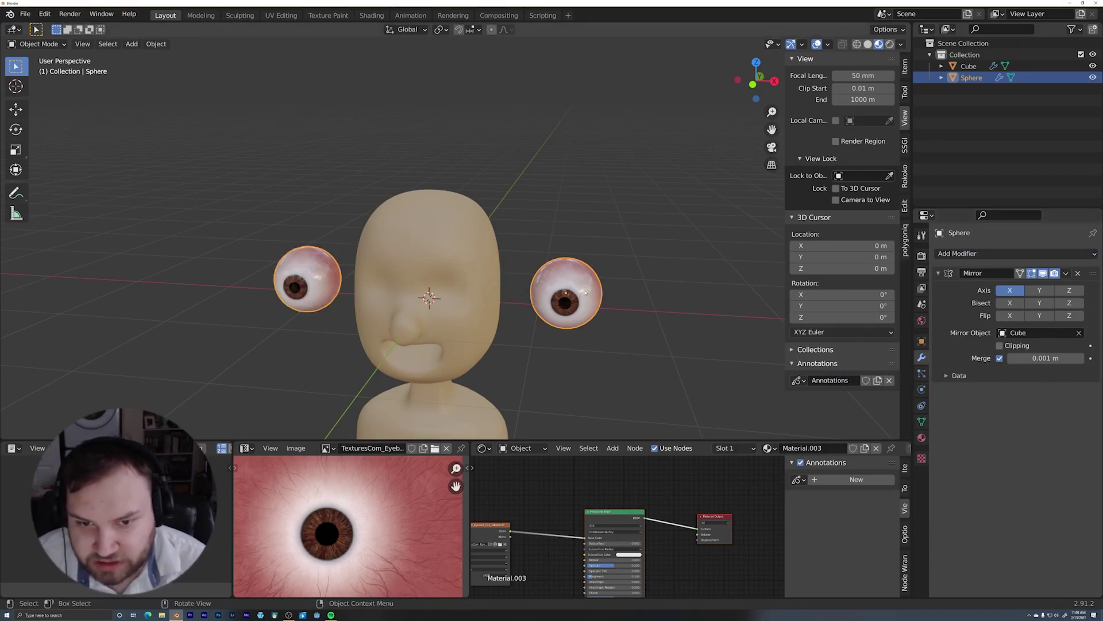
Move the mirrored eyeballs inward and set them into the front of the face above the nose
middle_click_drag(483, 282, 532, 337)
key("g")
left_click(546, 356)
In the right side view, scale the eyeballs down to about 0.61 and reposition them in the eye sockets
scroll(540, 316, "up", 3)
middle_click_drag(548, 299, 526, 323)
key("KP_3")
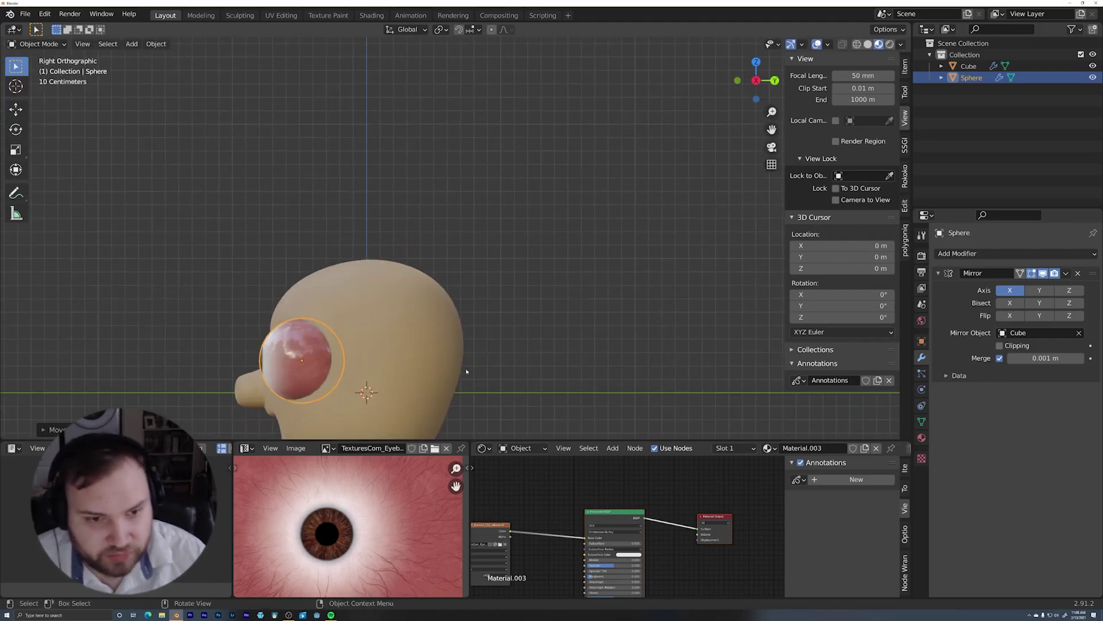
middle_click_drag(466, 372, 621, 238, "shift")
scroll(621, 241, "up", 4)
key("s")
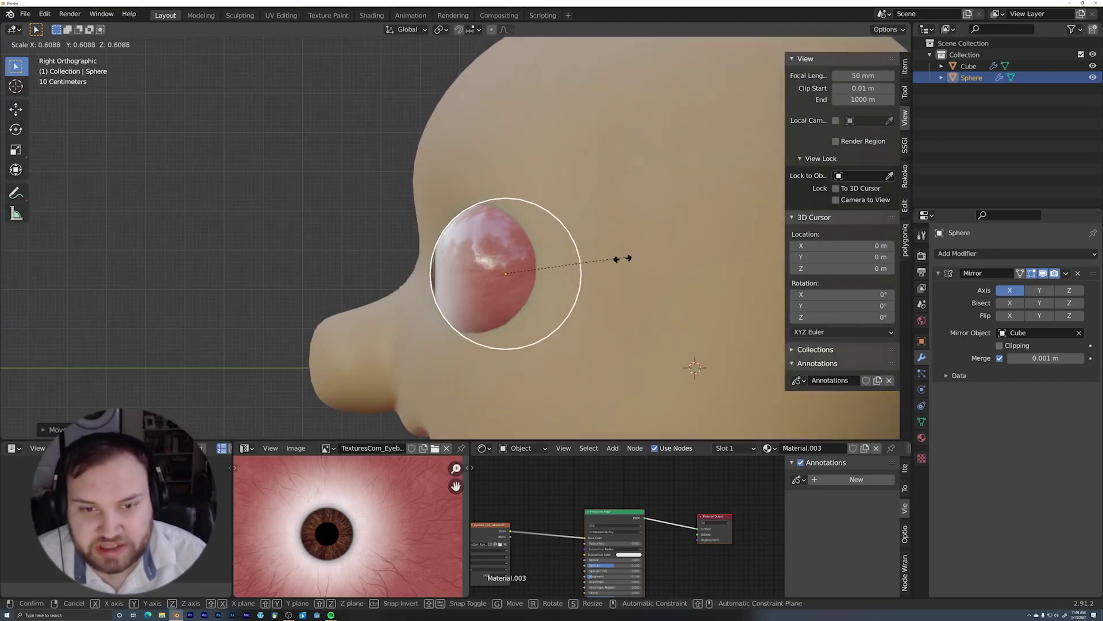
left_click(625, 259)
key("g")
left_click(618, 251)
Shift the eyeballs along the X axis to bring them closer together on the face
middle_click_drag(618, 250, 667, 270)
key("g")
key("x")
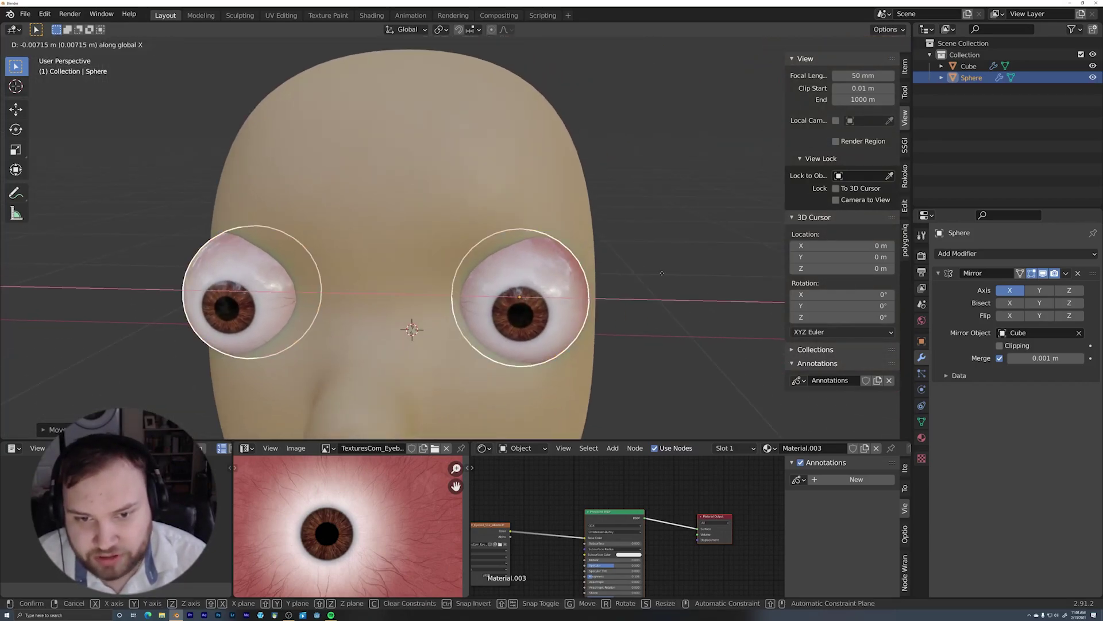
left_click(610, 274)
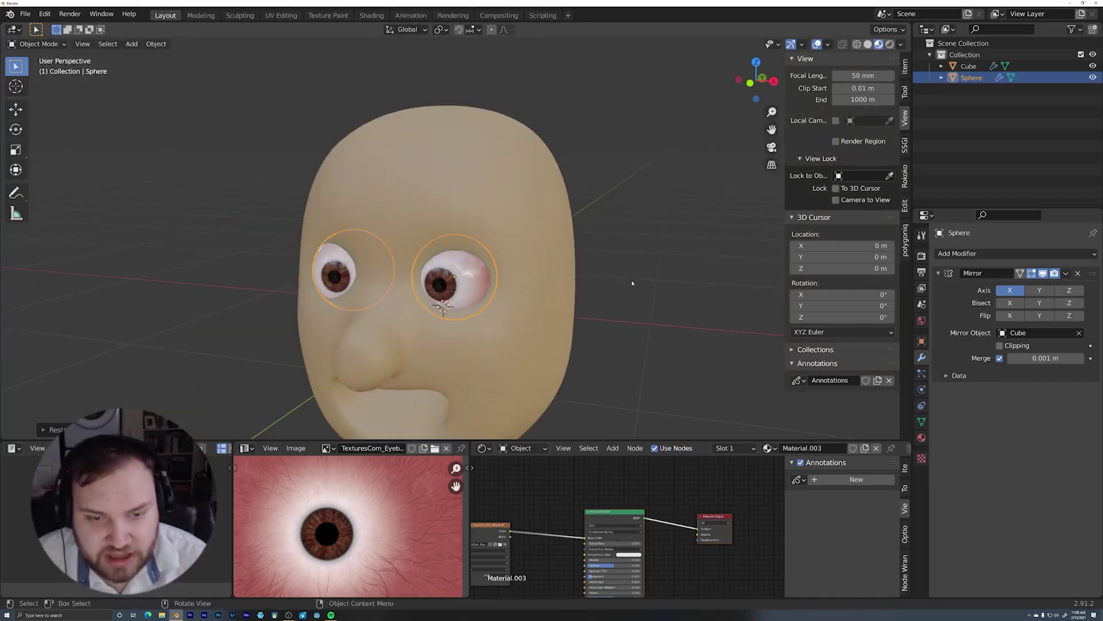
Enter Edit Mode on the head mesh and select the geometry running through the eye area, using wireframe to reach behind the eyeballs
left_click(544, 335)
key("Tab")
scroll(546, 332, "up", 1)
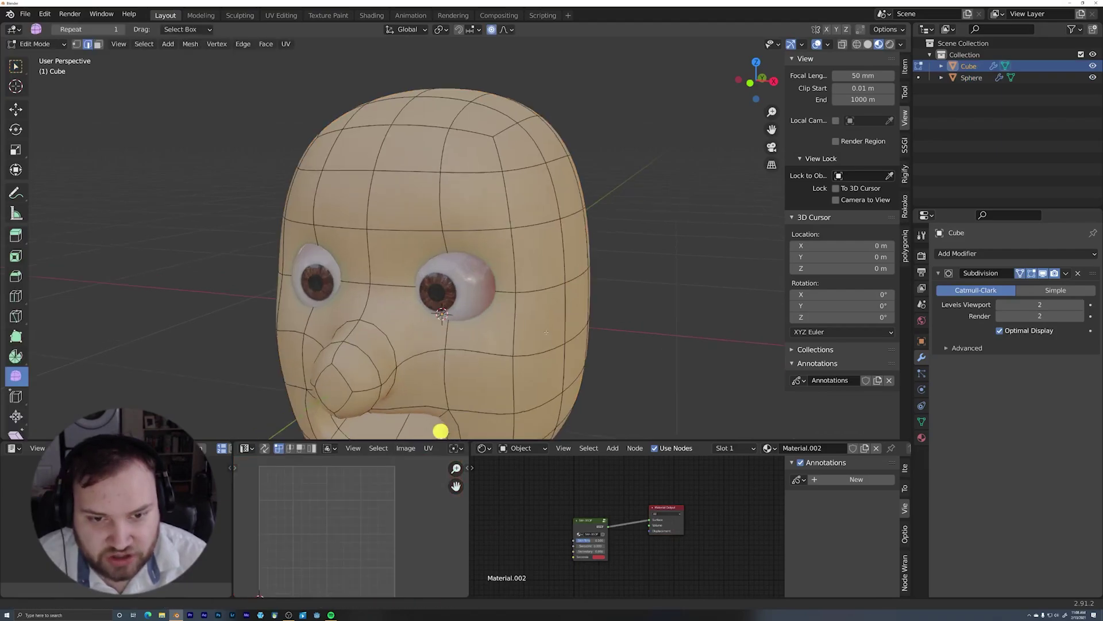
middle_click_drag(546, 332, 572, 308)
key("alt+z")
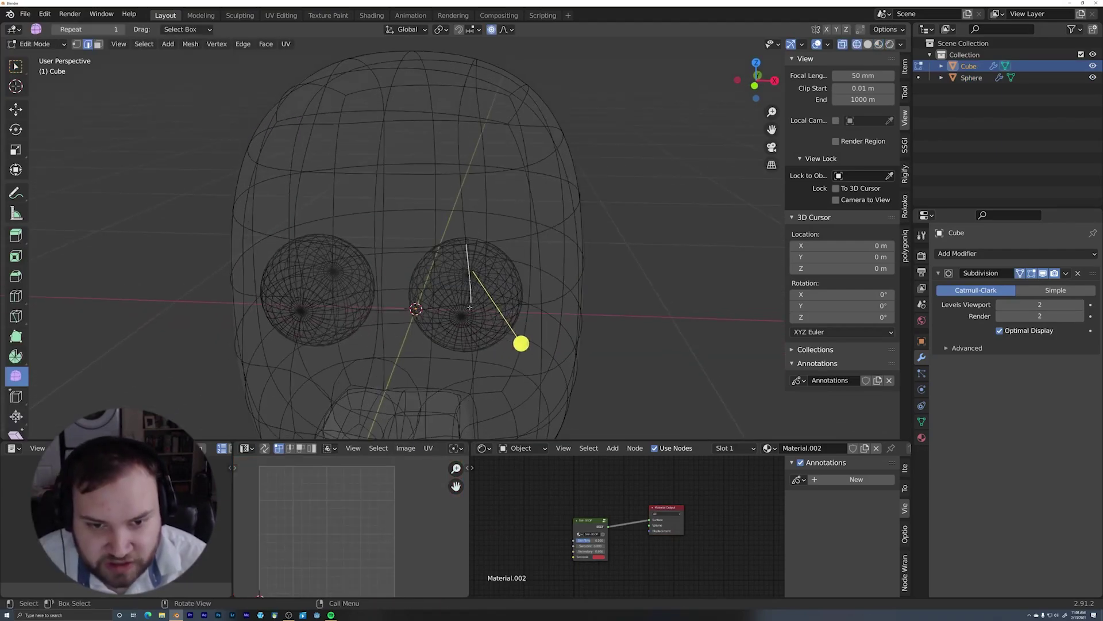
left_click(472, 304)
middle_click_drag(473, 305, 481, 303)
key("alt+z")
Turn off proportional editing and scale the selected eye-area geometry of the head along the X axis
middle_click_drag(655, 212, 619, 228)
key("o")
key("s")
key("x")
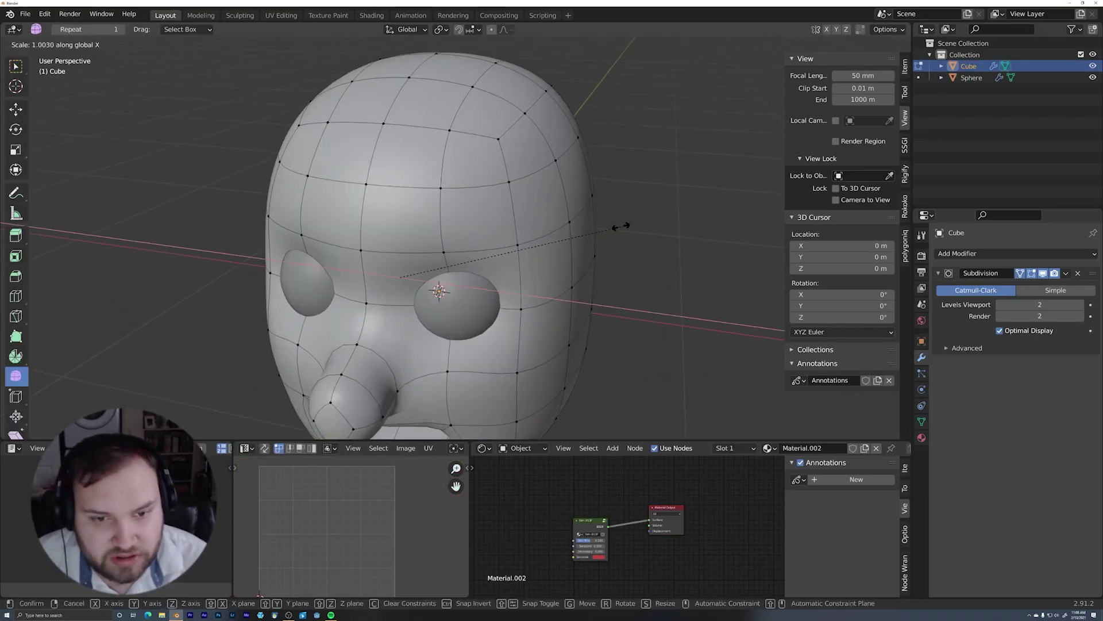
Move the selected eye-socket vertices of the head about 0.06 m back along the Y axis
key("g")
key("y")
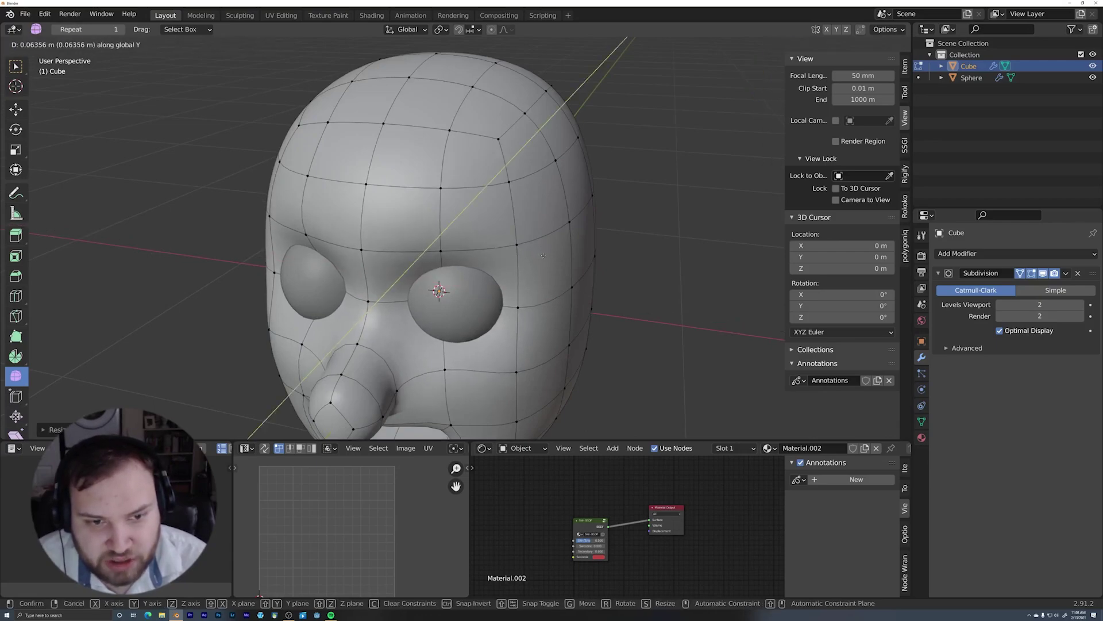
left_click(542, 257)
middle_click_drag(531, 258, 510, 272)
scroll(613, 233, "down", 1)
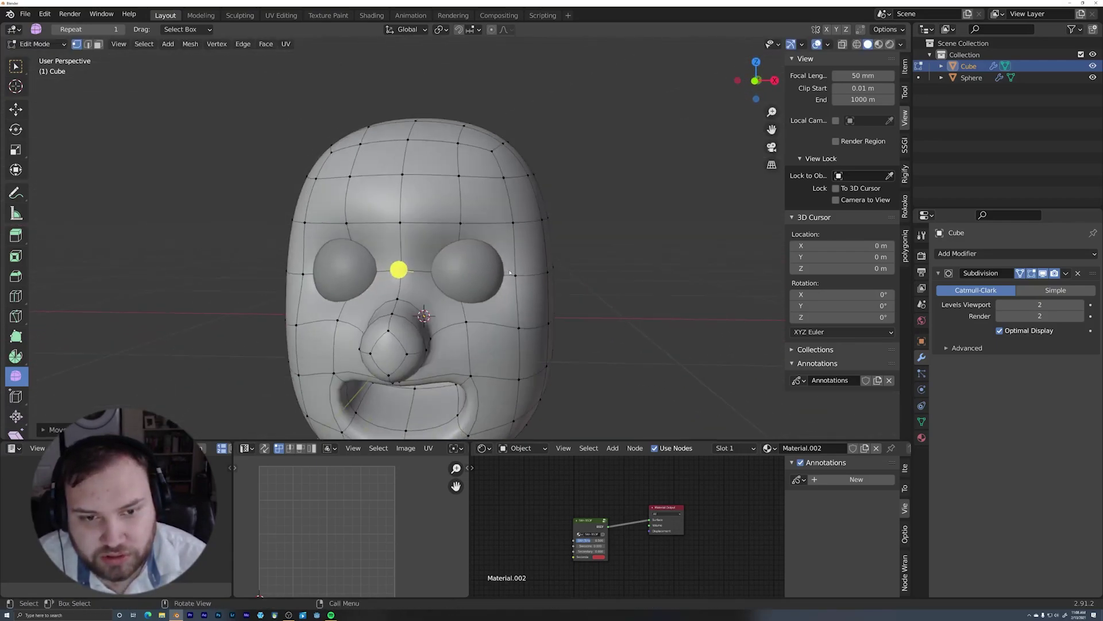
Leave mesh editing and check the head and eyes in rendered shading
key("Tab")
scroll(510, 313, "down", 3)
middle_click_drag(510, 327, 544, 303)
key("z")
left_click(571, 188)
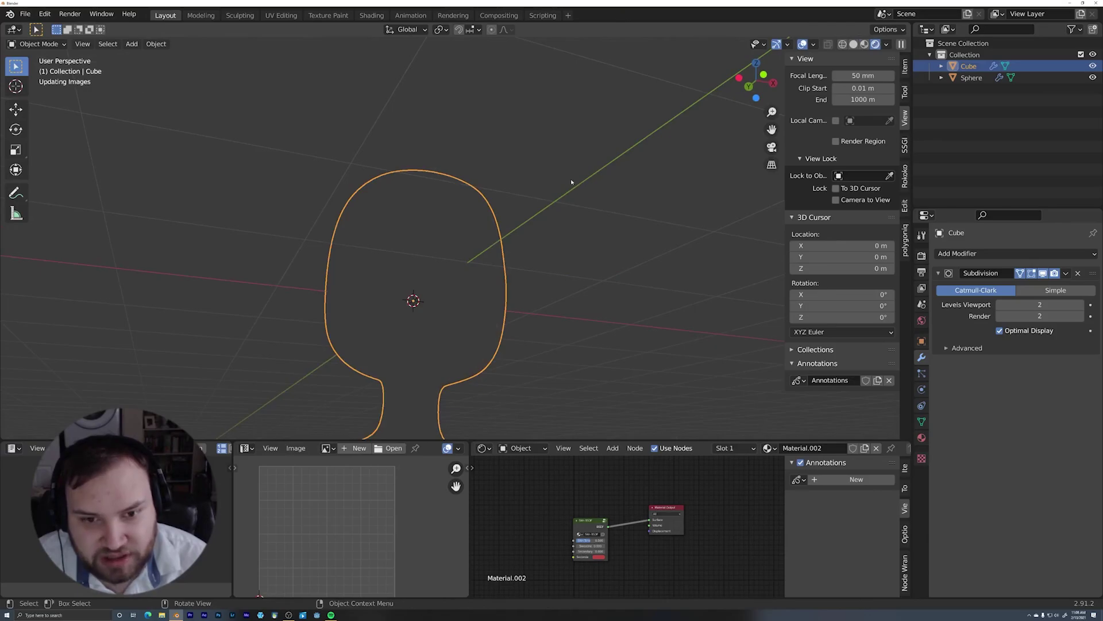
mouse_move(572, 182)
middle_mouse_down()
mouse_move(525, 187)
mouse_move(602, 206)
mouse_move(597, 184)
middle_mouse_up()
scroll(596, 185, "up", 2)
Reposition the mirrored eyeballs along the Y axis, then return the viewport to solid shading
left_click(506, 251)
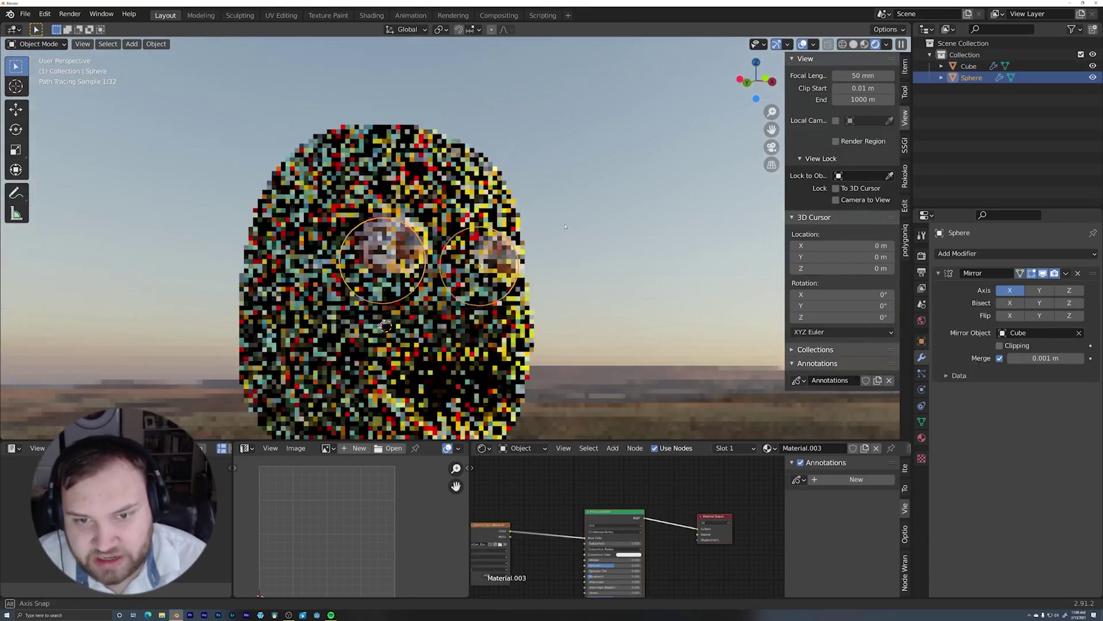
middle_click_drag(601, 222, 550, 237)
key("g")
key("y")
left_click(576, 267)
middle_click_drag(574, 276, 606, 309)
key("z")
left_click(682, 283)
scroll(575, 275, "up", 2)
Edit the head mesh and duplicate the horizontal edges above both eyes in place
left_click(552, 327)
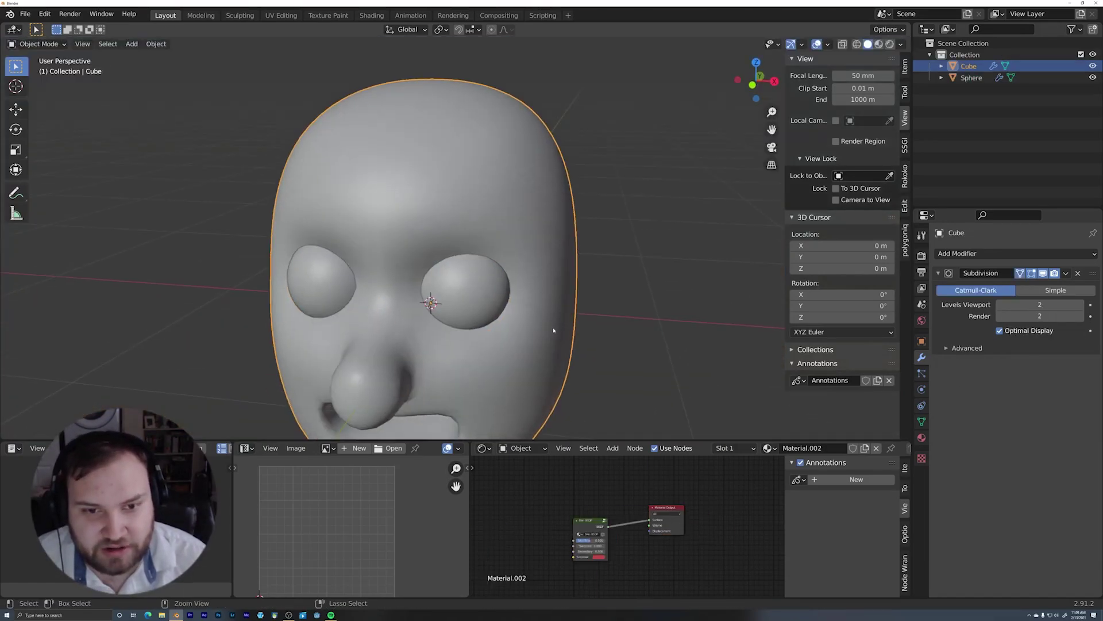
scroll(559, 319, "up", 2)
scroll(561, 346, "down", 2)
key("Tab")
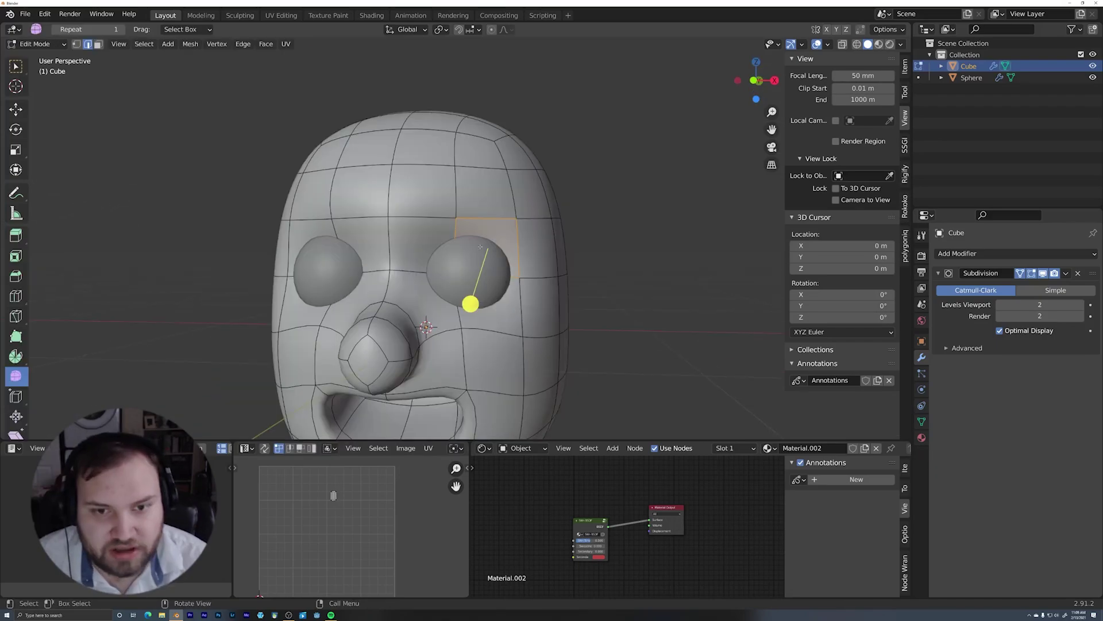
middle_click_drag(439, 216, 480, 276)
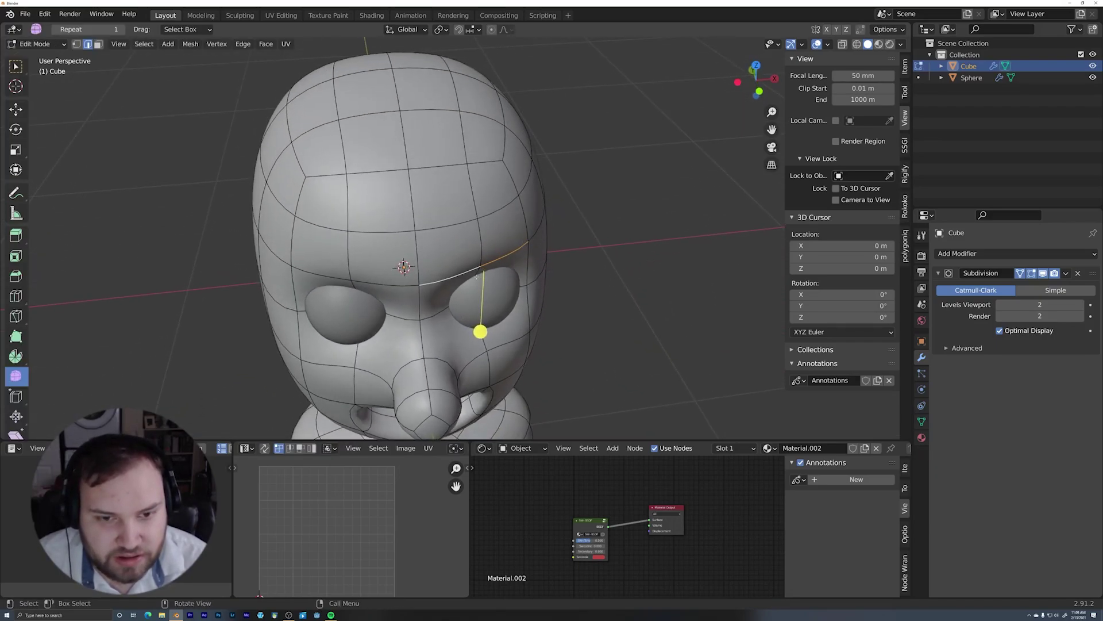
key("shift+d")
right_click(558, 265)
middle_click_drag(555, 267, 508, 242)
scroll(512, 240, "up", 2)
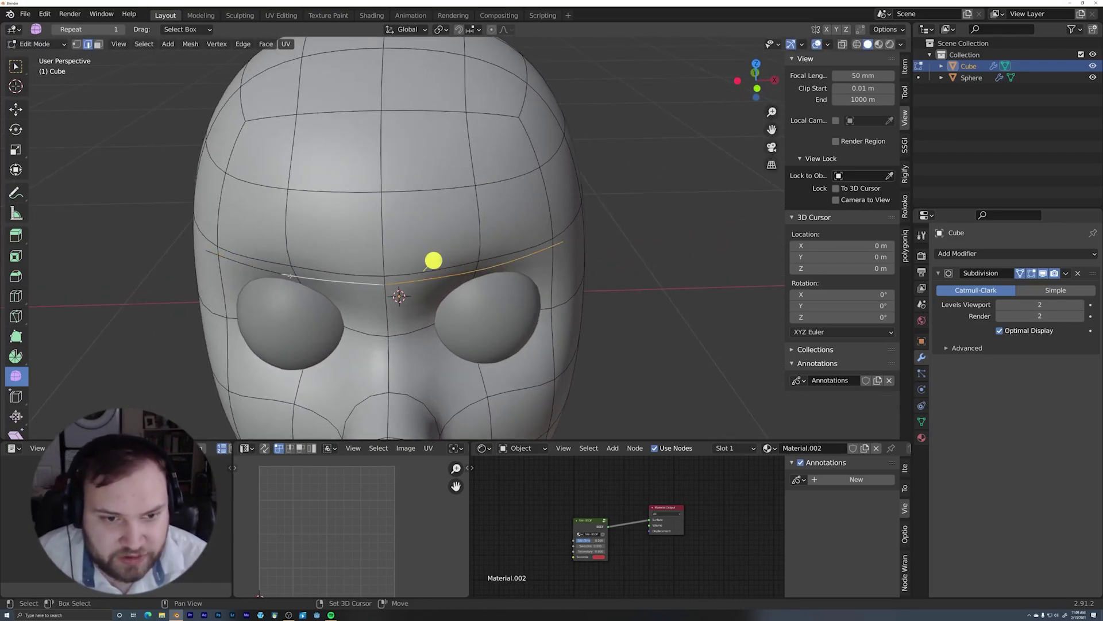
Extrude the duplicated brow edges upward along Z into a flat eyelid strip above each eye
middle_click_drag(378, 254, 285, 163)
key("g")
key("z")
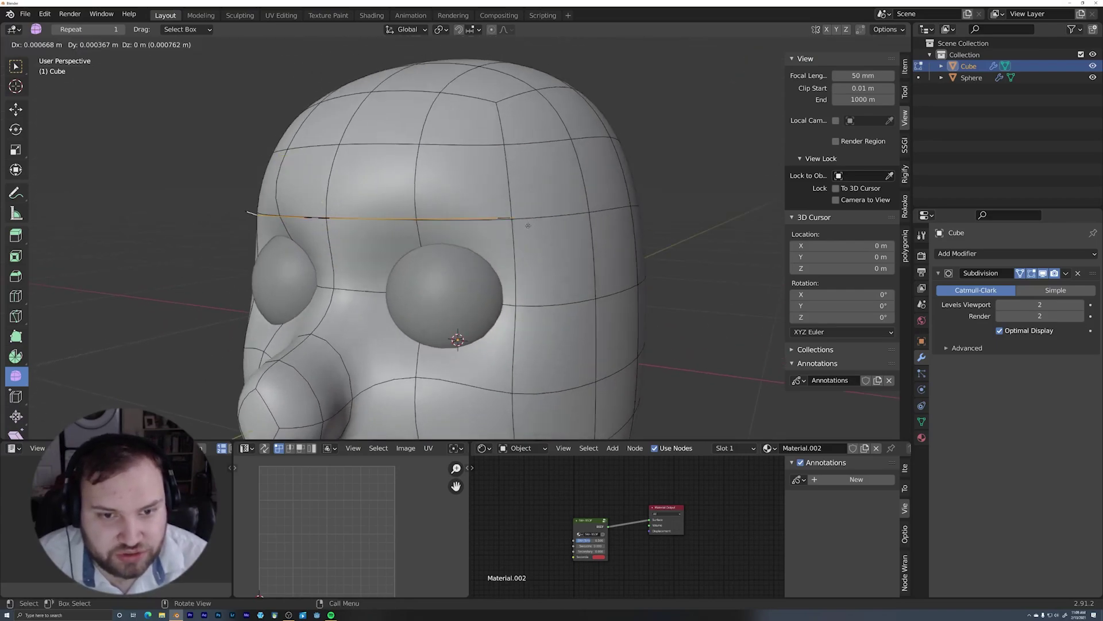
left_click(533, 154)
middle_click_drag(533, 155, 466, 245)
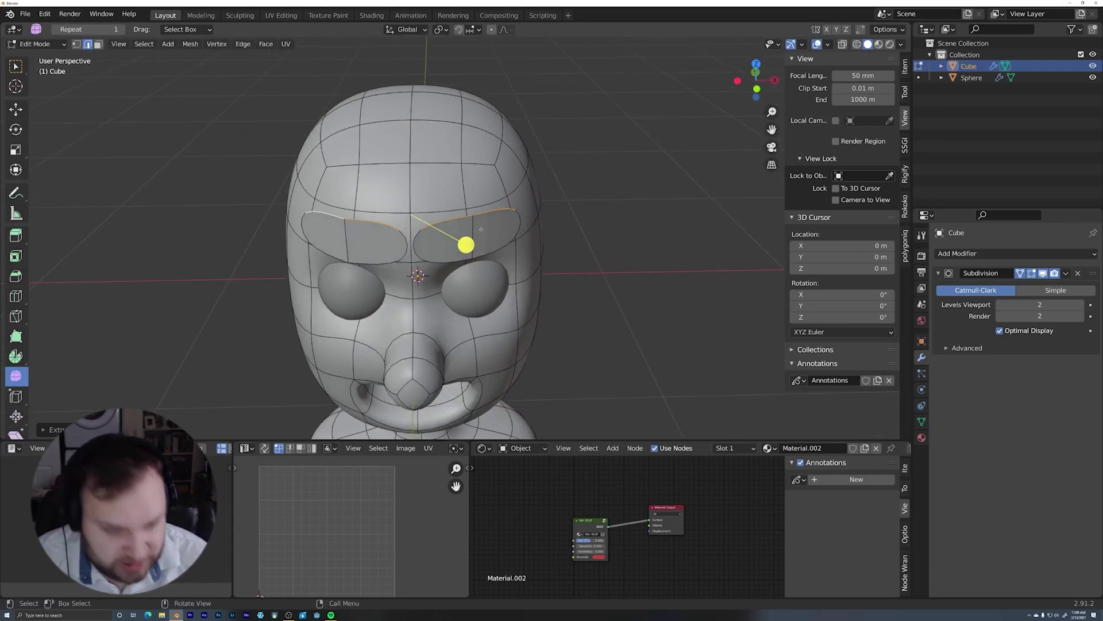
Extrude both eyelid strips forward along the Y axis for thickness, then recalculate the normals of the whole mesh
middle_click_drag(557, 220, 539, 240)
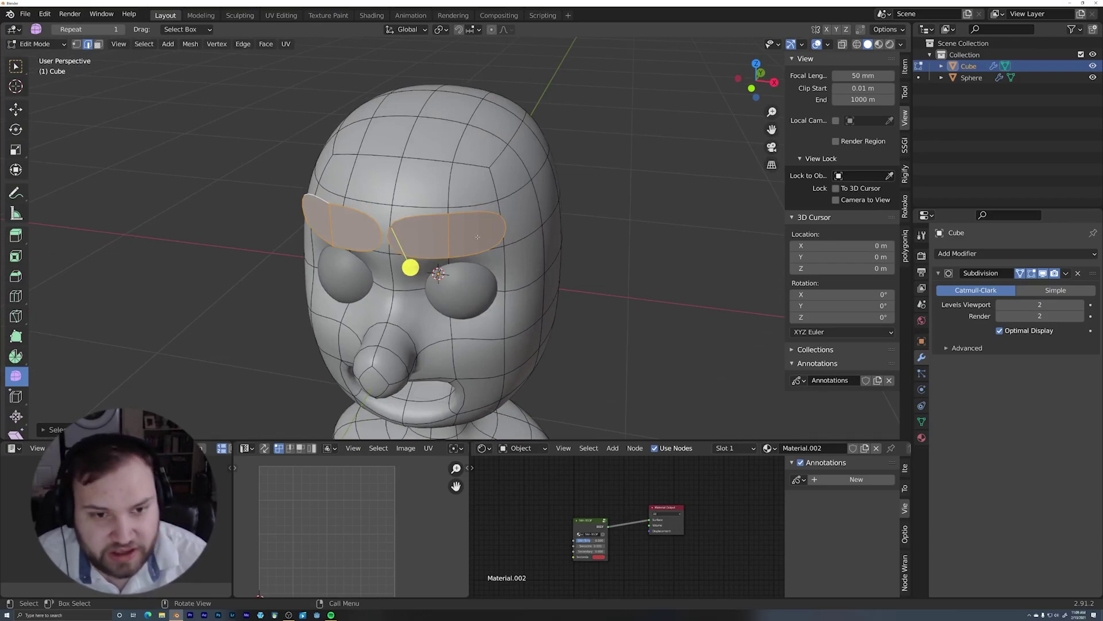
middle_click_drag(348, 231, 576, 277)
key("e")
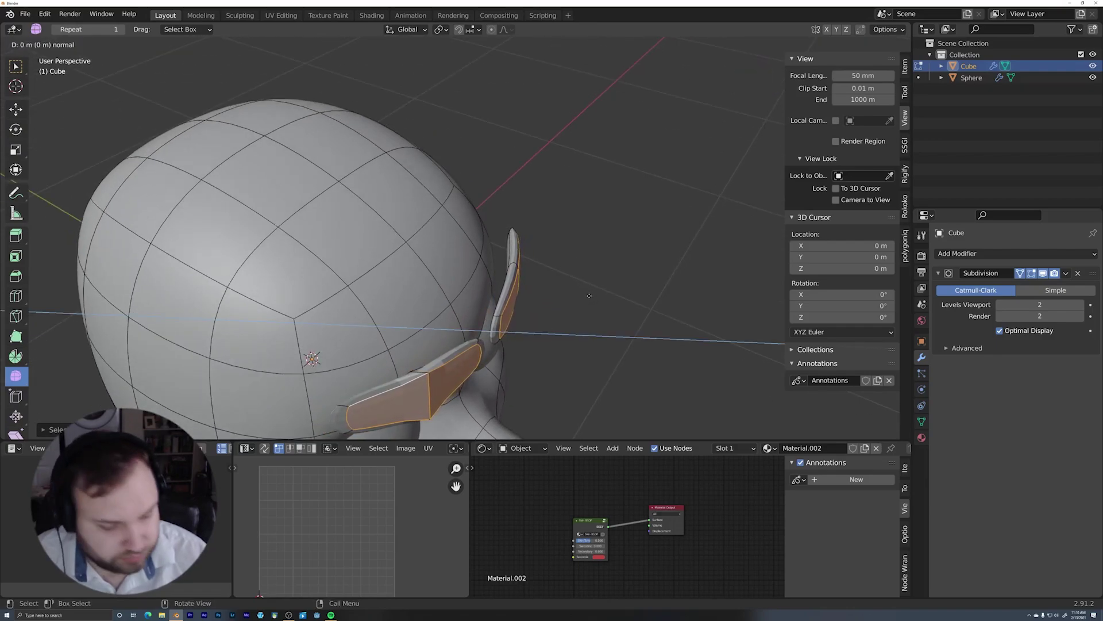
key("y")
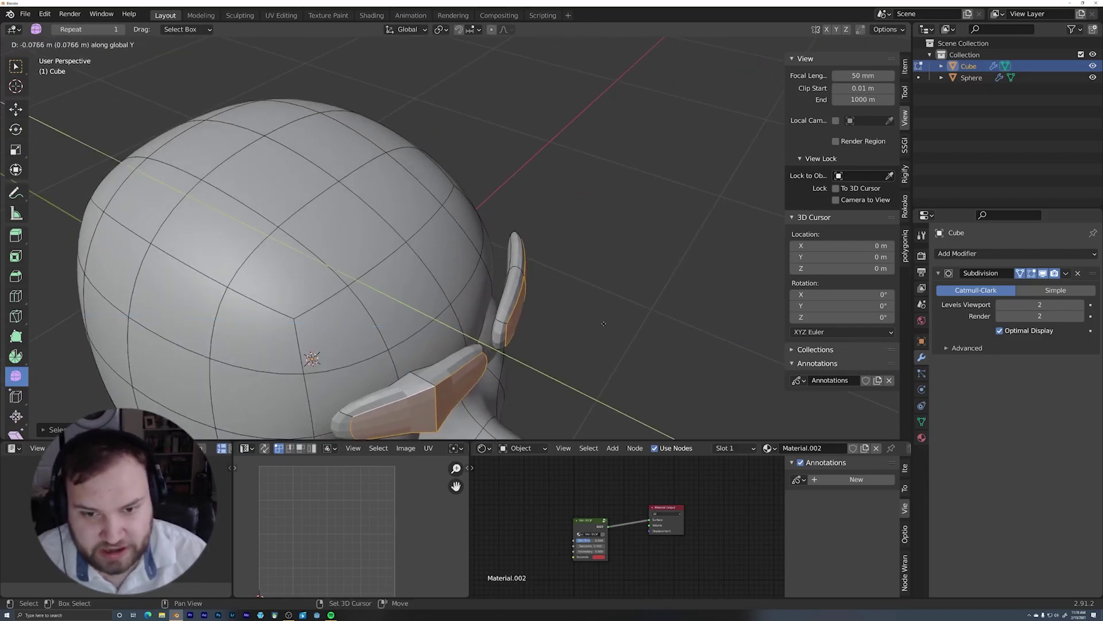
left_click(572, 345)
middle_click_drag(571, 345, 543, 293)
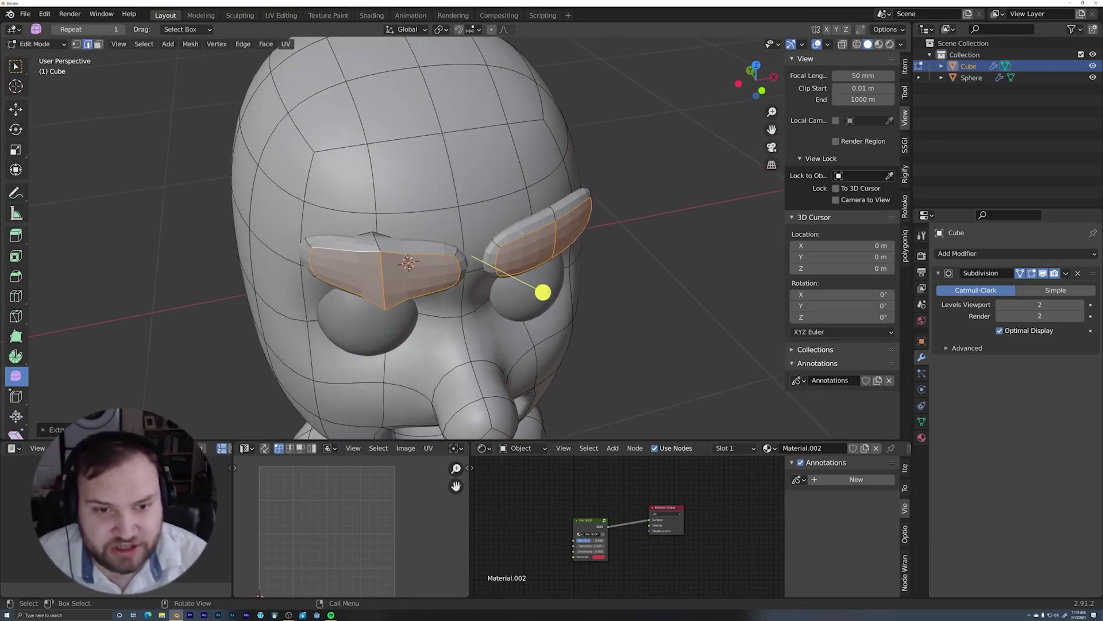
key("l")
left_click_drag(459, 293, 422, 294)
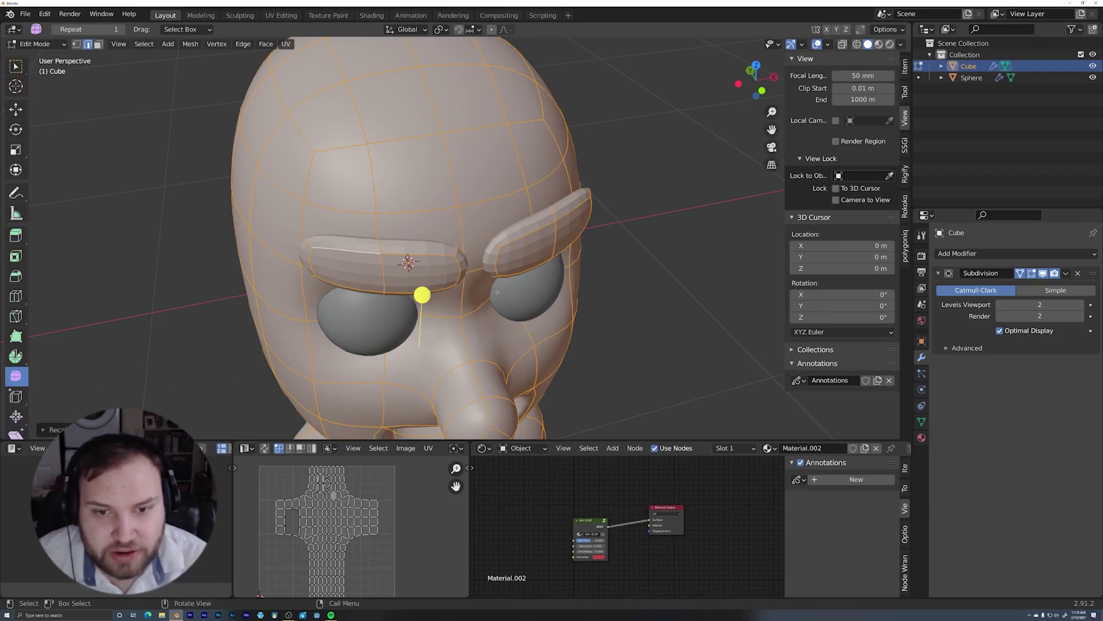
Select the underside faces of both eyelids and extrude them
left_click(490, 226, "shift")
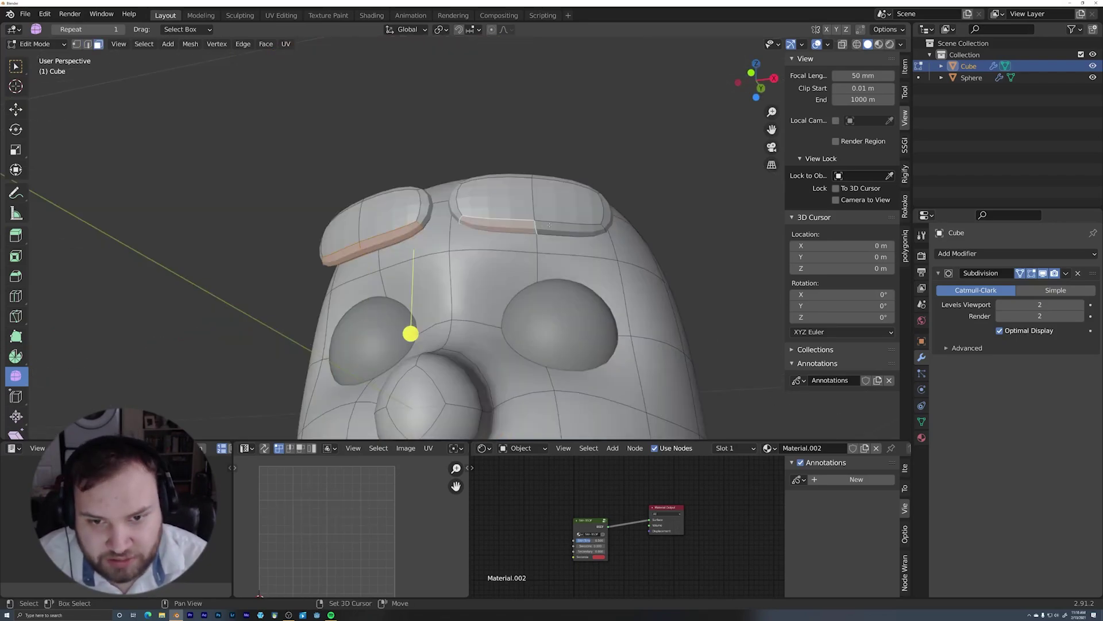
left_click(566, 229, "shift")
middle_click_drag(617, 208, 495, 211)
key("e")
left_click(582, 233)
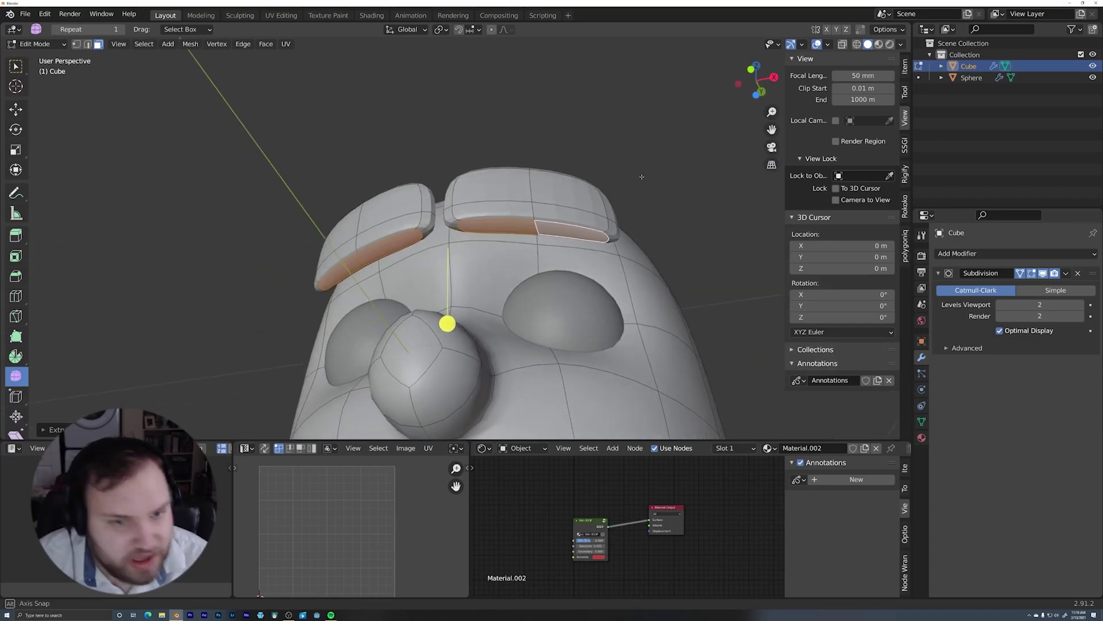
Move the lower middle vertex of each eyelid forward along the Y axis to round the front edge
key("2")
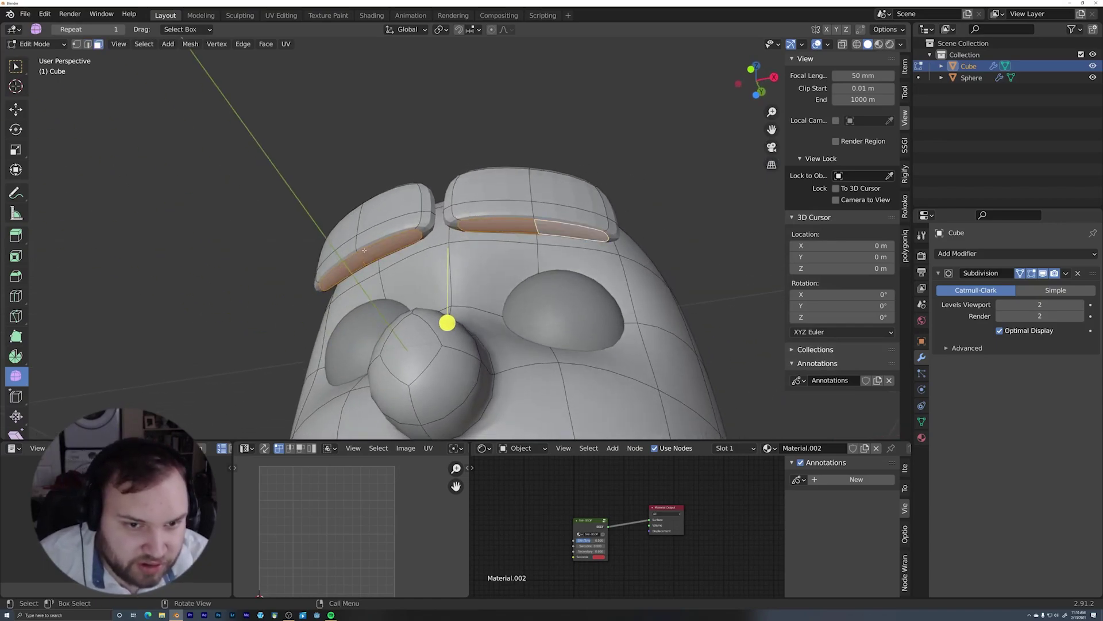
key("1")
middle_click_drag(536, 219, 550, 192)
key("g")
key("y")
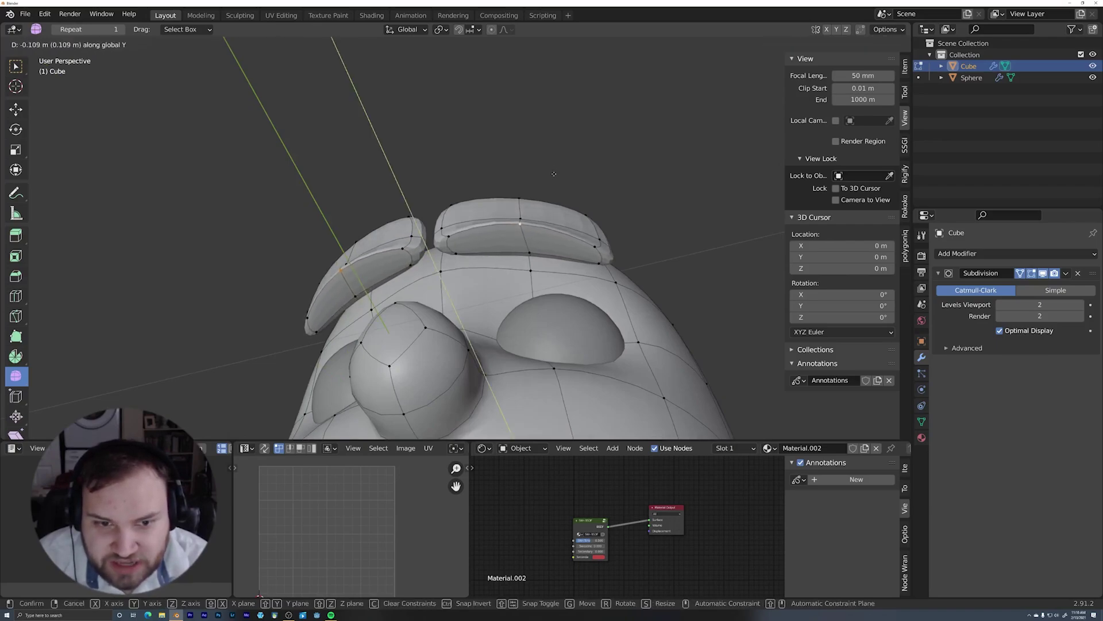
left_click(553, 195)
middle_click_drag(553, 196, 498, 263)
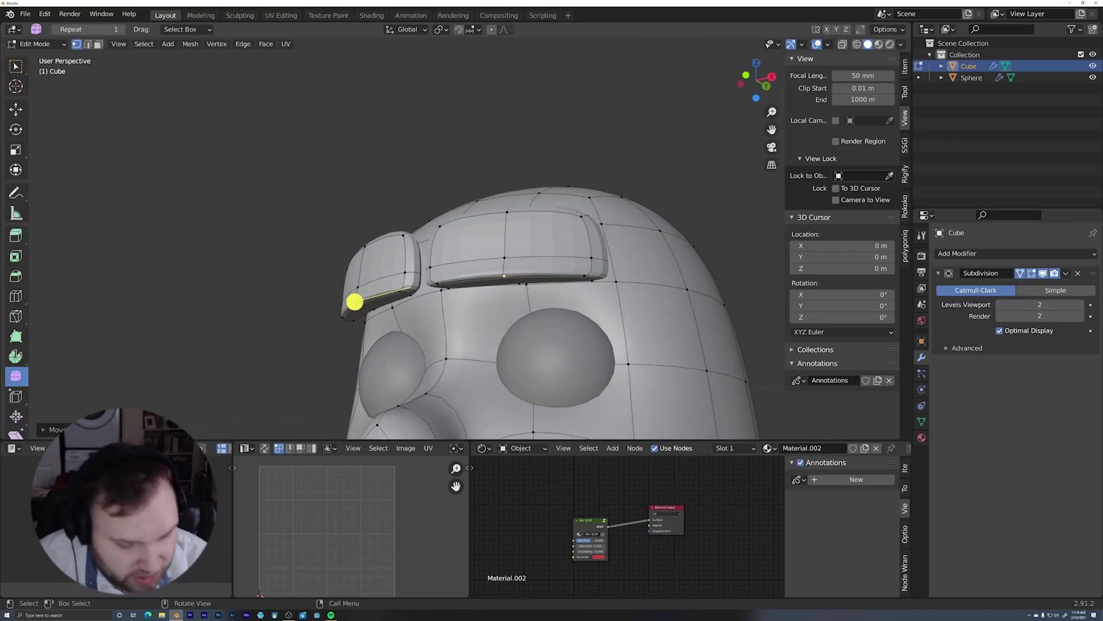
Select the middle vertical edges on the front of the eyelids and move them to bulge the shape
key("2")
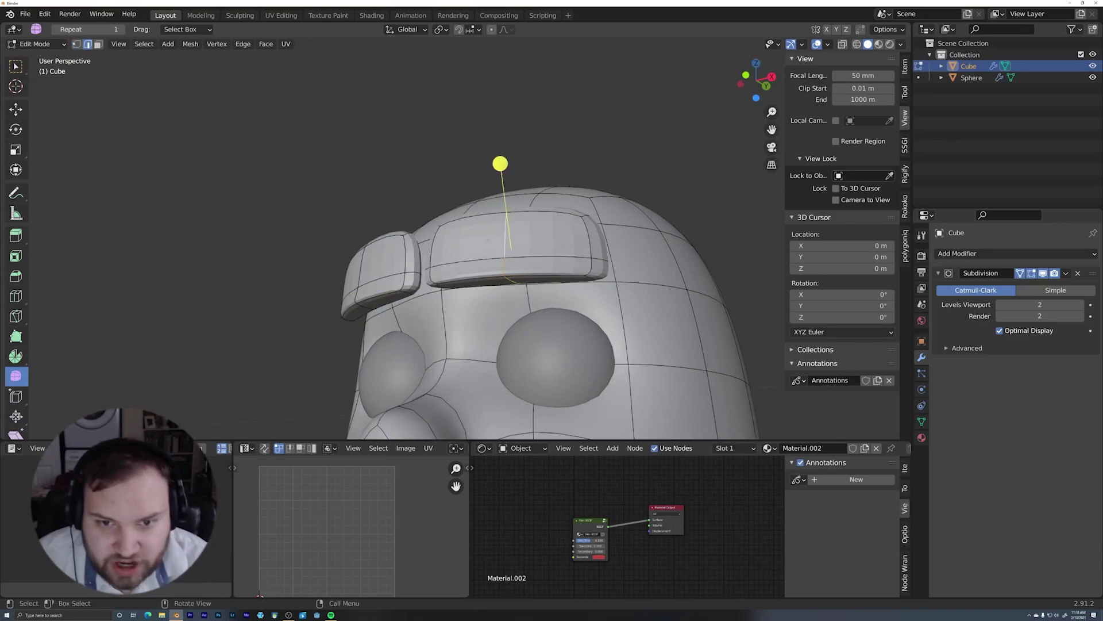
middle_click_drag(500, 164, 548, 193)
middle_click_drag(651, 198, 581, 329)
key("g")
left_click(604, 270)
scroll(465, 314, "up", 2)
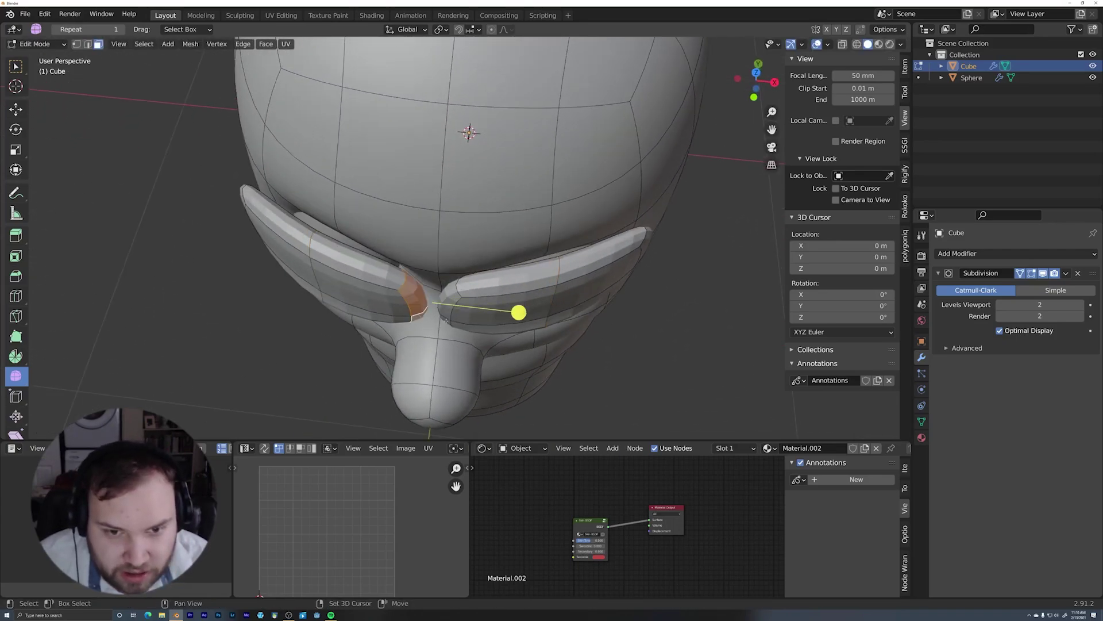
Move the inner end faces of both eyelids about 0.03 m back along the Y axis
key("g")
key("y")
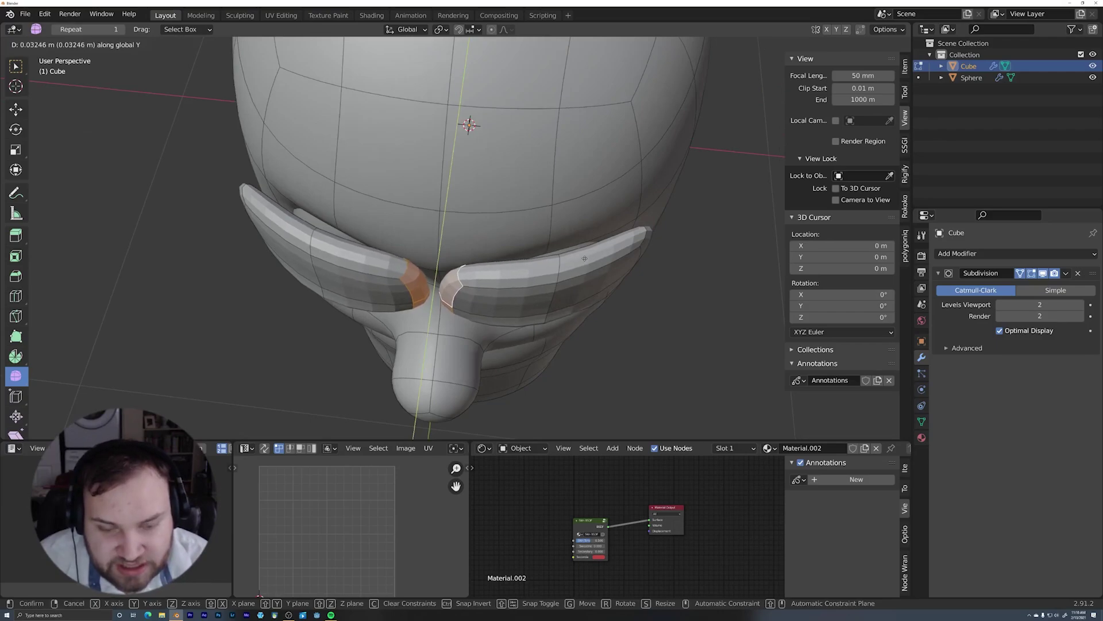
left_click(585, 258)
middle_click_drag(584, 258, 561, 184)
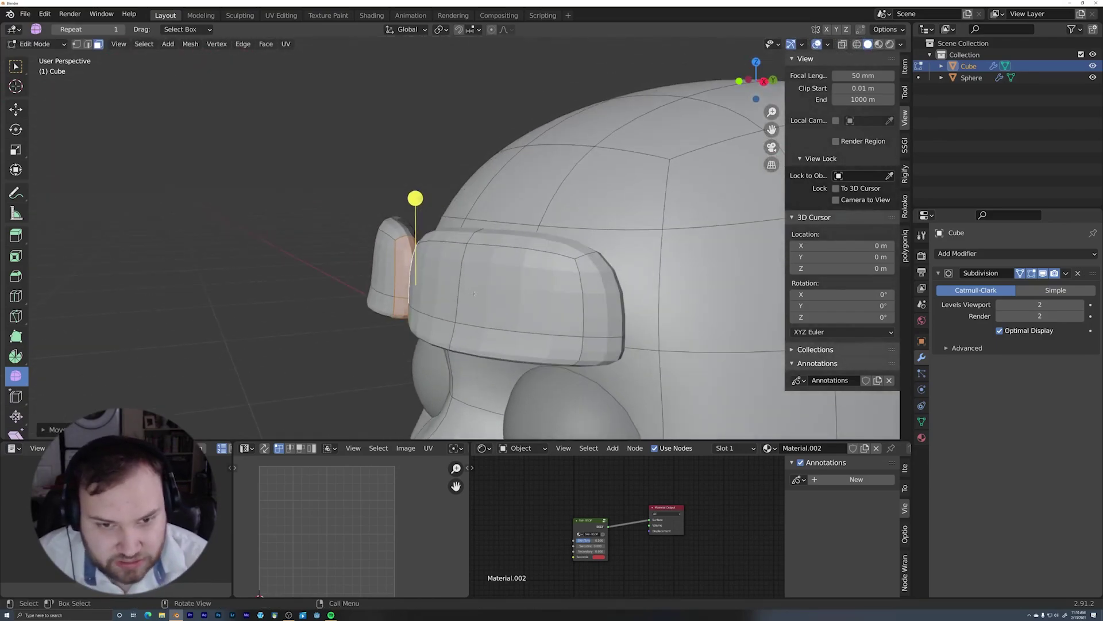
Select both whole eyelids and, in the right side view, lower them onto the eyeballs and tilt them about 13 degrees
key("l")
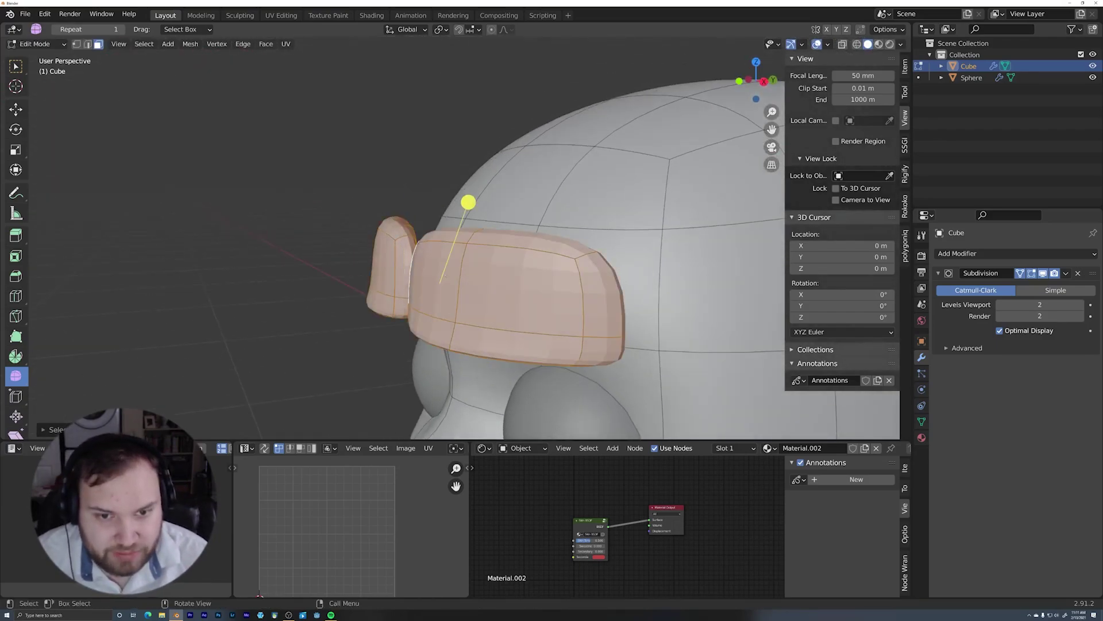
key("KP_3")
middle_click_drag(586, 319, 548, 231, "shift")
scroll(549, 231, "down", 2)
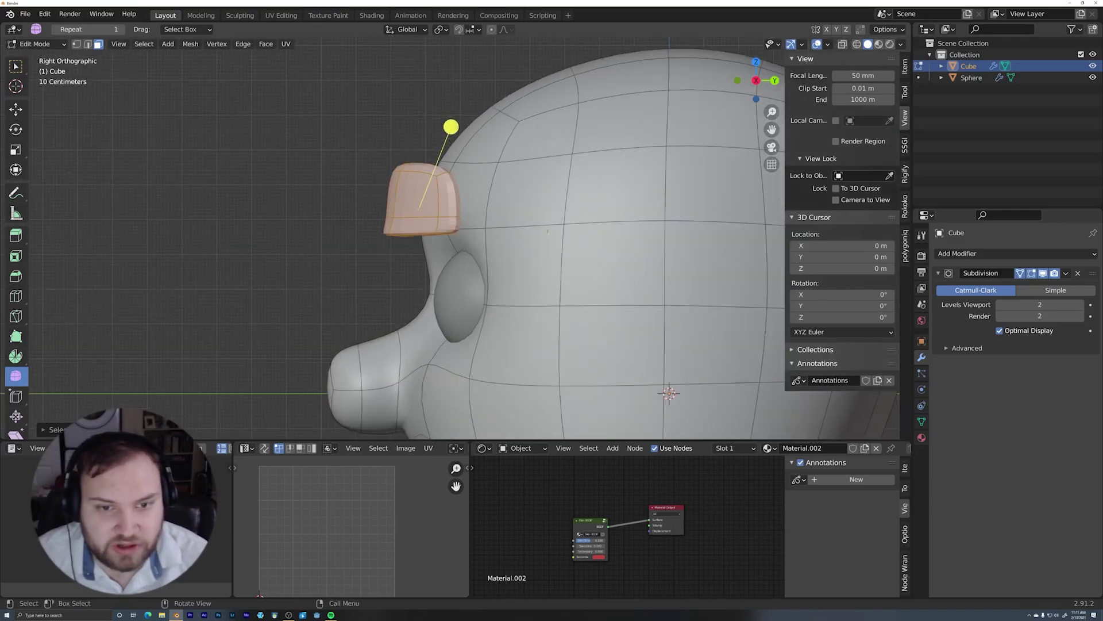
key("g")
left_click(505, 270)
key("r")
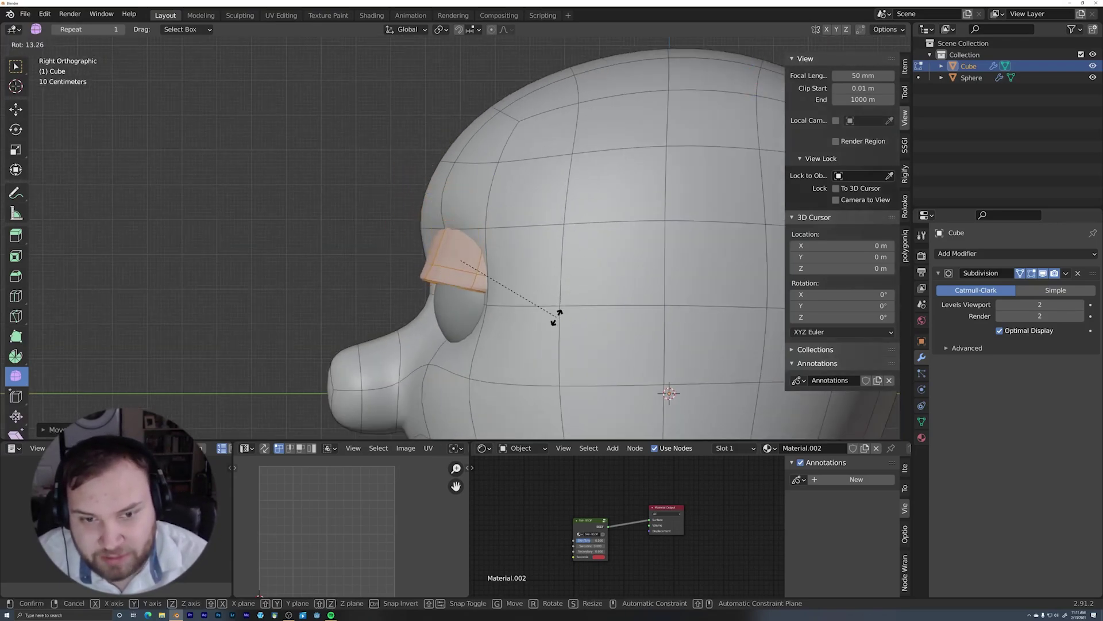
left_click(555, 325)
key("g")
left_click(576, 361)
Widen both eyelids along the X axis by a scale factor of about 1.18
middle_click_drag(576, 360, 621, 232)
key("s")
key("x")
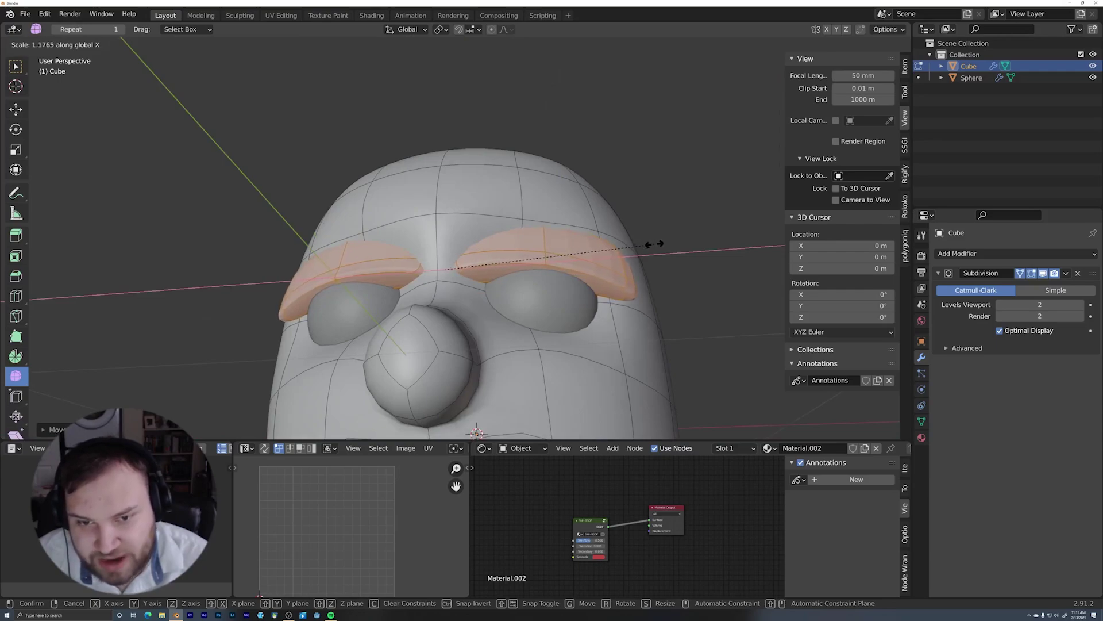
left_click(655, 244)
Select the outer end faces of both eyelids and scale them inward along the X axis
middle_click_drag(654, 244, 342, 280, "shift")
scroll(603, 252, "up", 1)
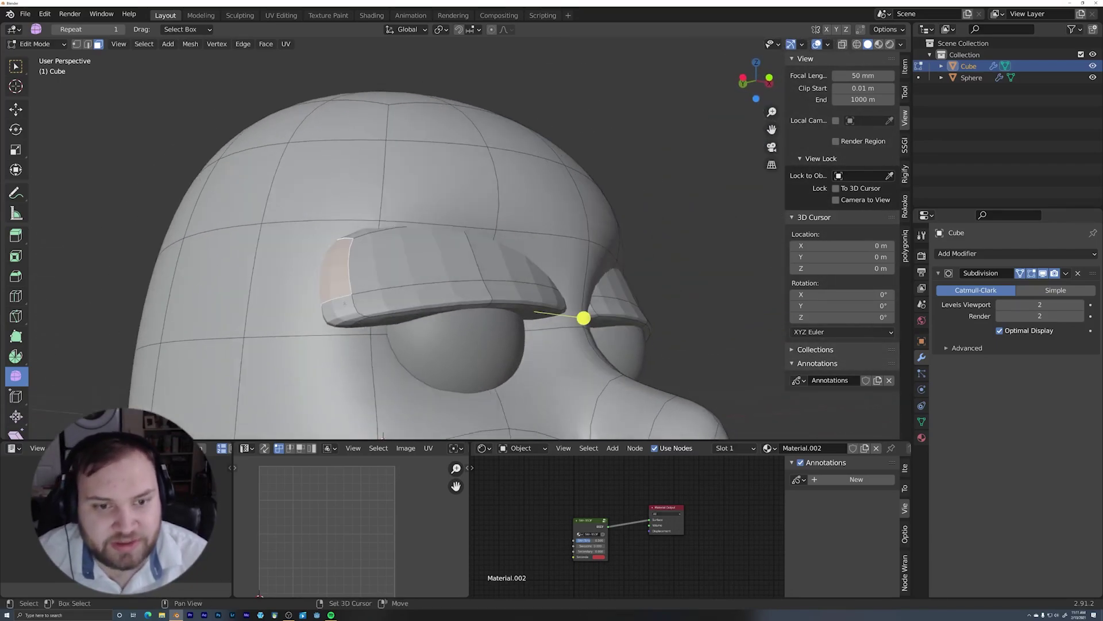
middle_click_drag(583, 317, 505, 197)
key("s")
key("x")
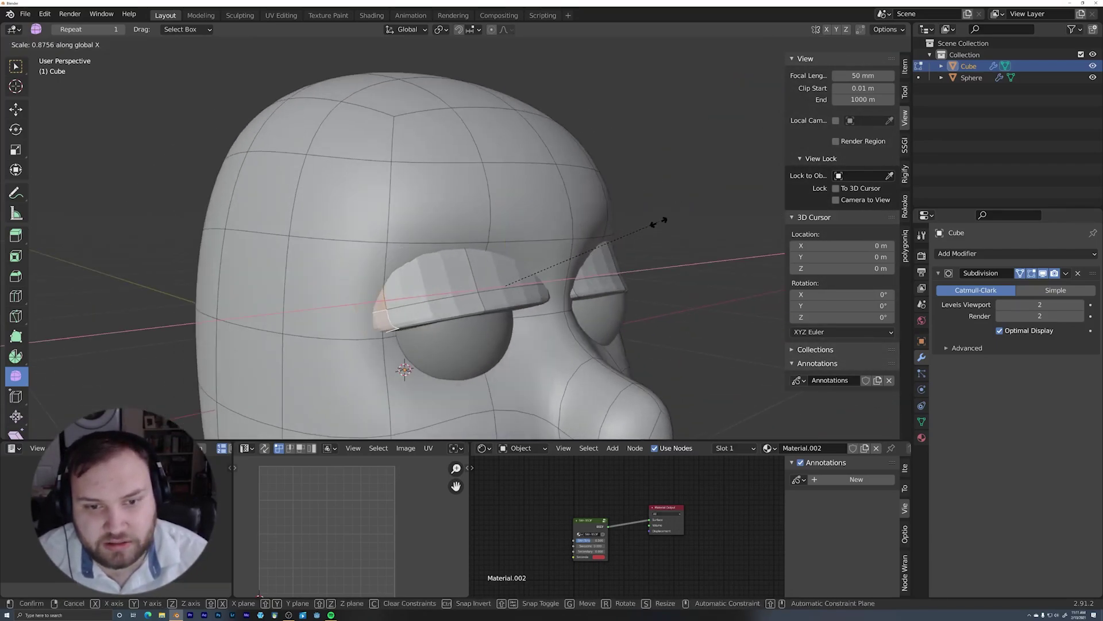
left_click(646, 238)
In wireframe shading, select the inner end faces of the eyelid on the +X side and shift them along the X axis
middle_click_drag(646, 238, 544, 211)
key("z")
left_click(621, 297)
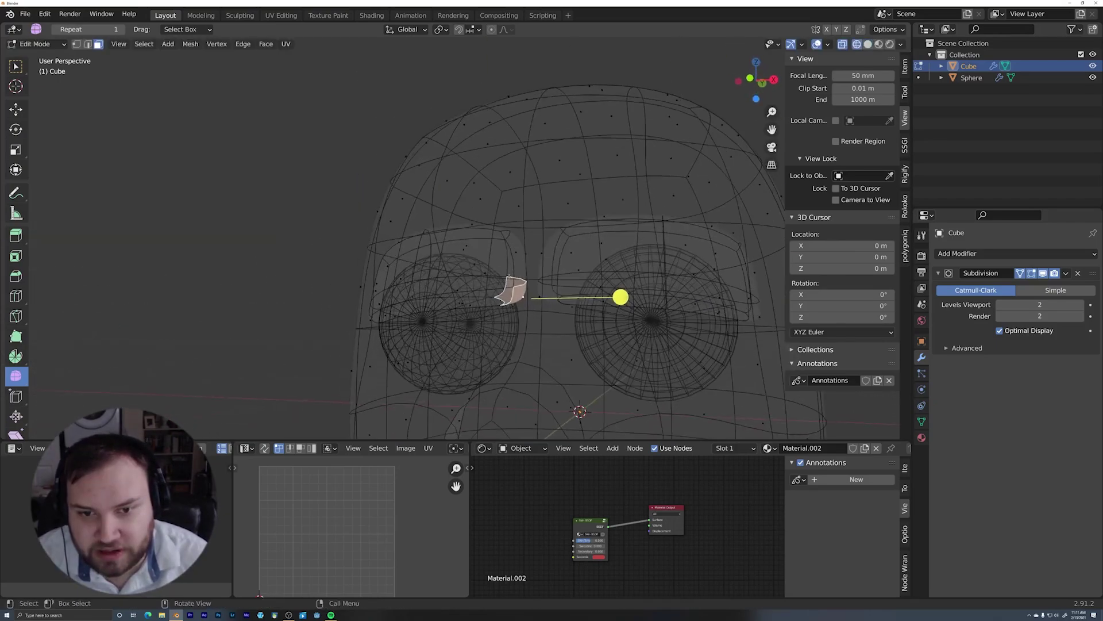
left_click(544, 294, "shift")
key("z")
mouse_move(566, 327)
middle_mouse_down()
mouse_move(578, 270)
mouse_move(499, 274)
middle_mouse_up()
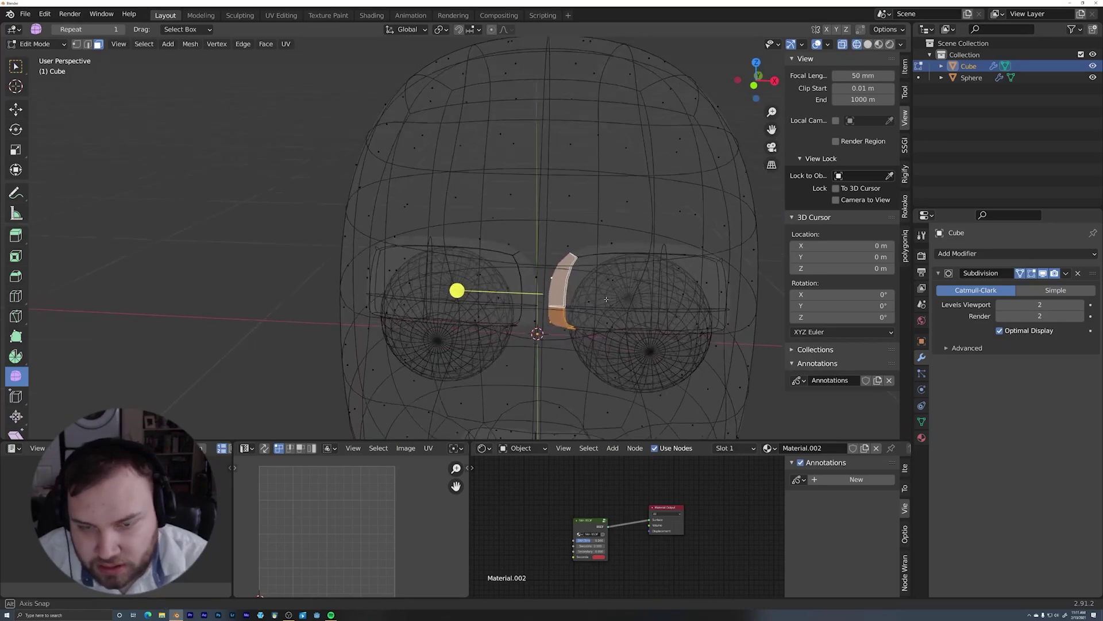
scroll(580, 267, "up", 2)
key("g")
key("x")
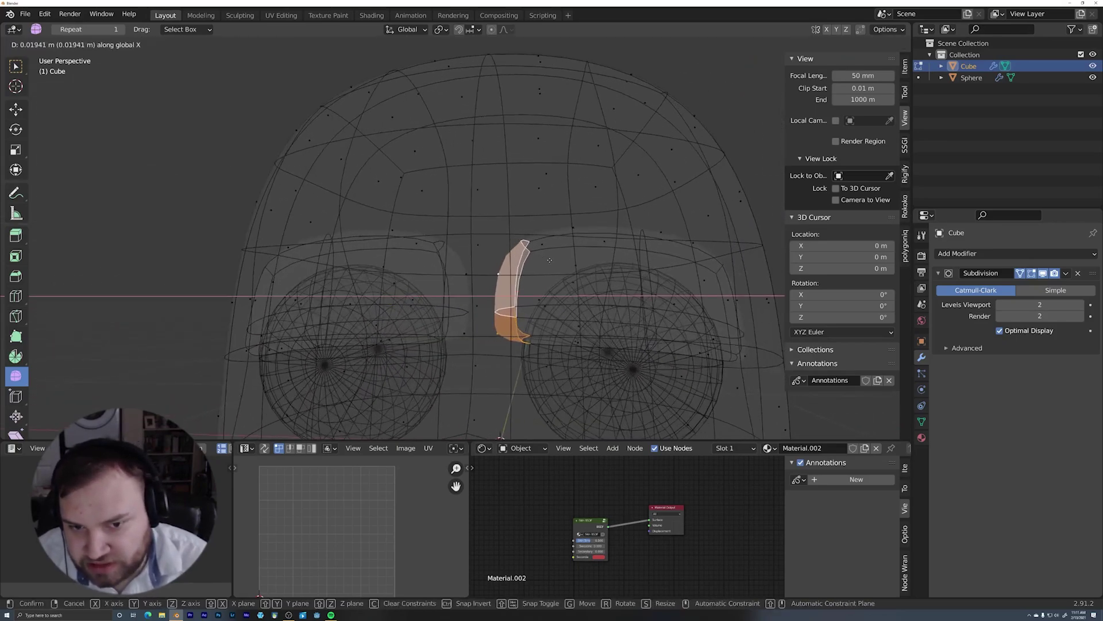
left_click(517, 269)
Shift the inner end faces of the eyelid on the -X side along the X axis and return to solid shading
key("g")
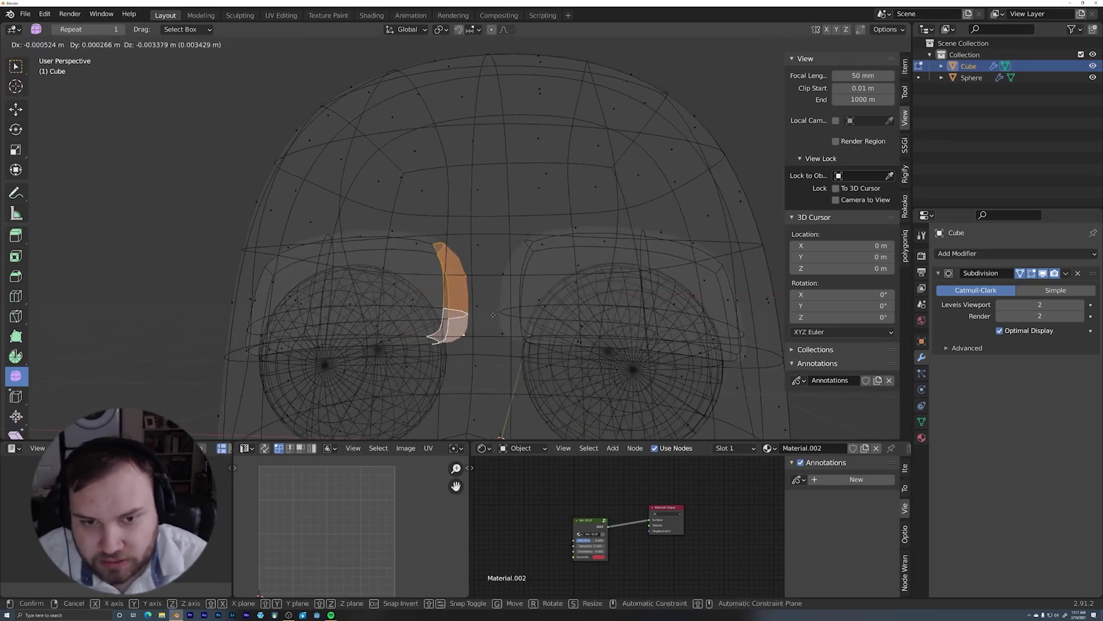
key("x")
left_click(518, 308)
key("z")
mouse_move(566, 304)
middle_mouse_down()
mouse_move(579, 270)
mouse_move(575, 285)
middle_mouse_up()
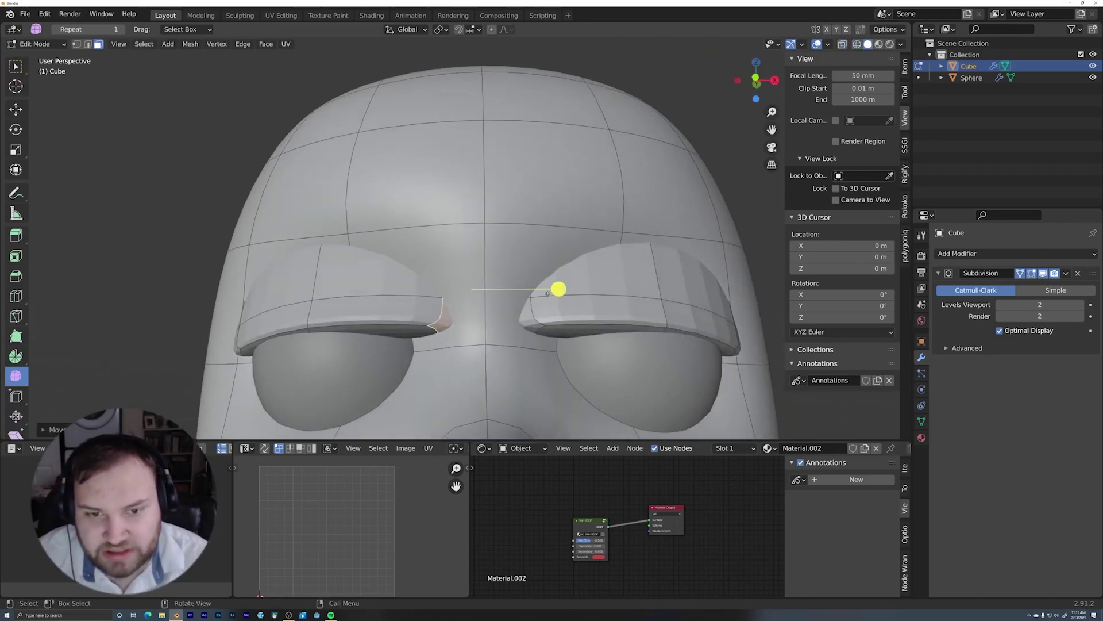
In wireframe shading, pull the inner end faces of the -X eyelid back along the X axis, then restore solid shading
key("z")
key("g")
key("x")
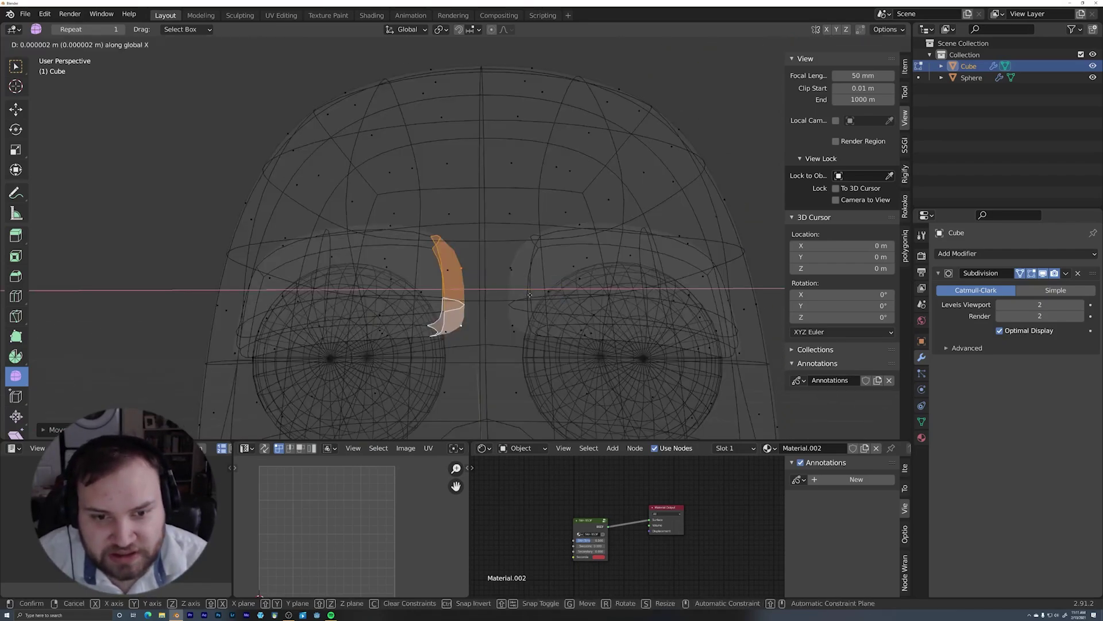
left_click(505, 295)
middle_click_drag(517, 326, 519, 294)
mouse_move(527, 345)
middle_mouse_down()
mouse_move(551, 298)
mouse_move(544, 222)
middle_mouse_up()
key("shift+z")
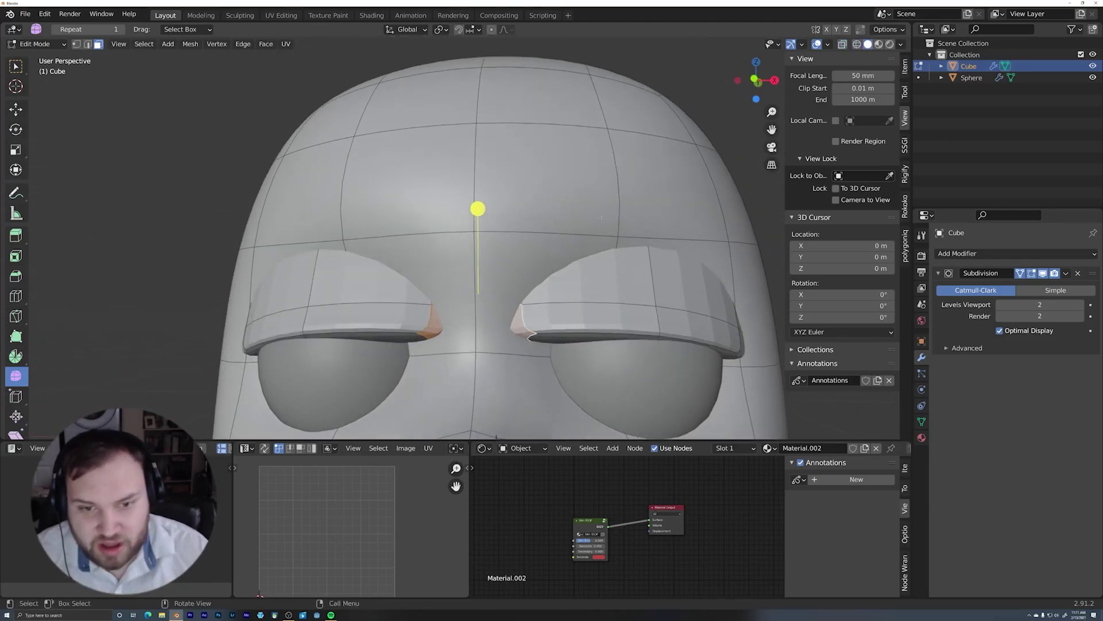
Scale the inner end faces of both eyelids apart along the X axis and shift them along the Y axis
key("s")
key("x")
left_click(680, 230)
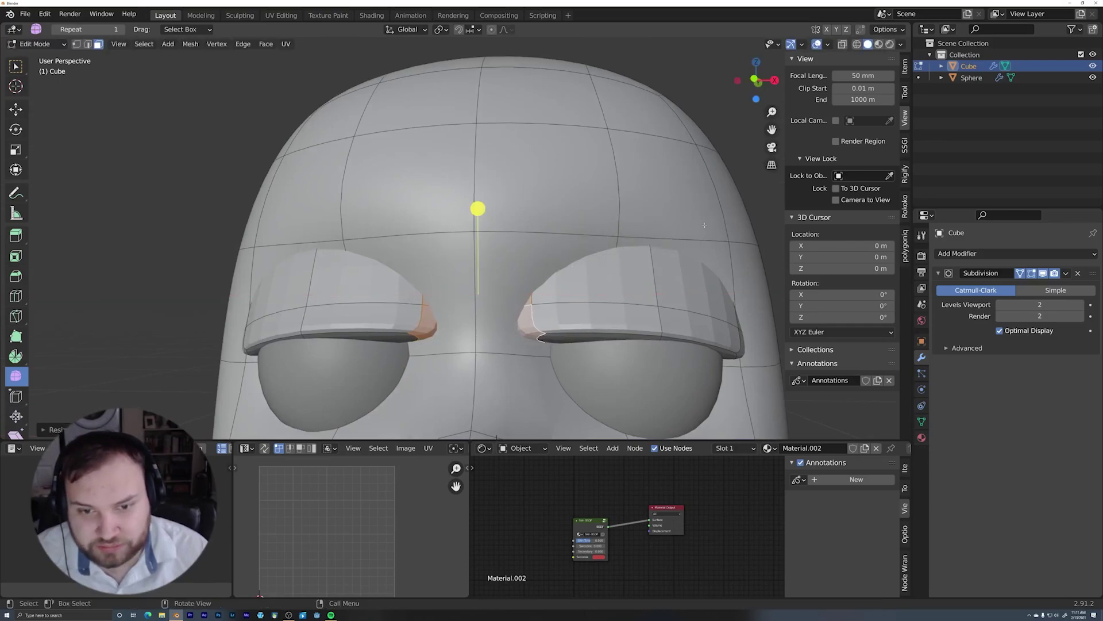
middle_click_drag(681, 230, 588, 250)
key("g")
key("y")
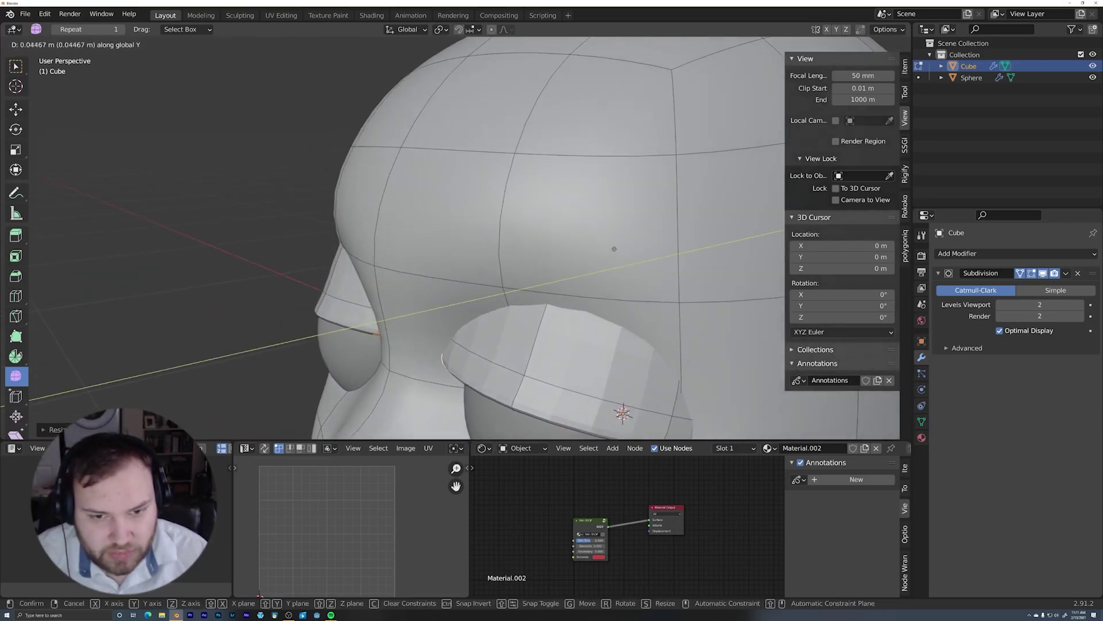
middle_click_drag(589, 303, 617, 260)
scroll(616, 260, "up", 2)
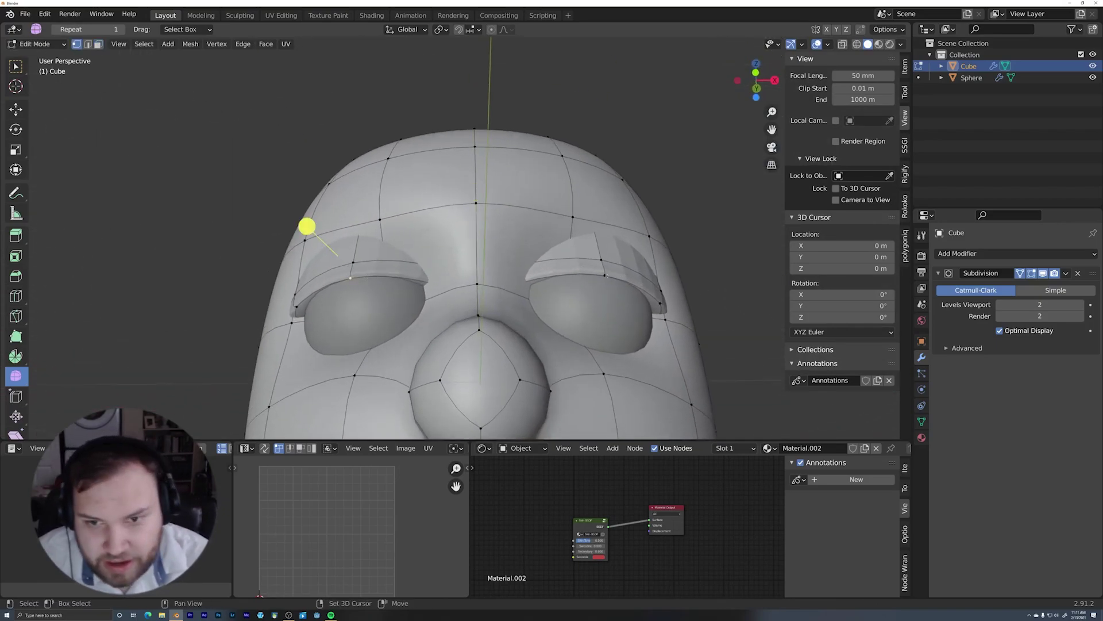
Move the middle vertices of both eyelids' lower edges along the Y axis in two adjustments
middle_click_drag(307, 226, 568, 307)
key("g")
key("y")
left_click(646, 197)
key("g")
key("y")
left_click(460, 270)
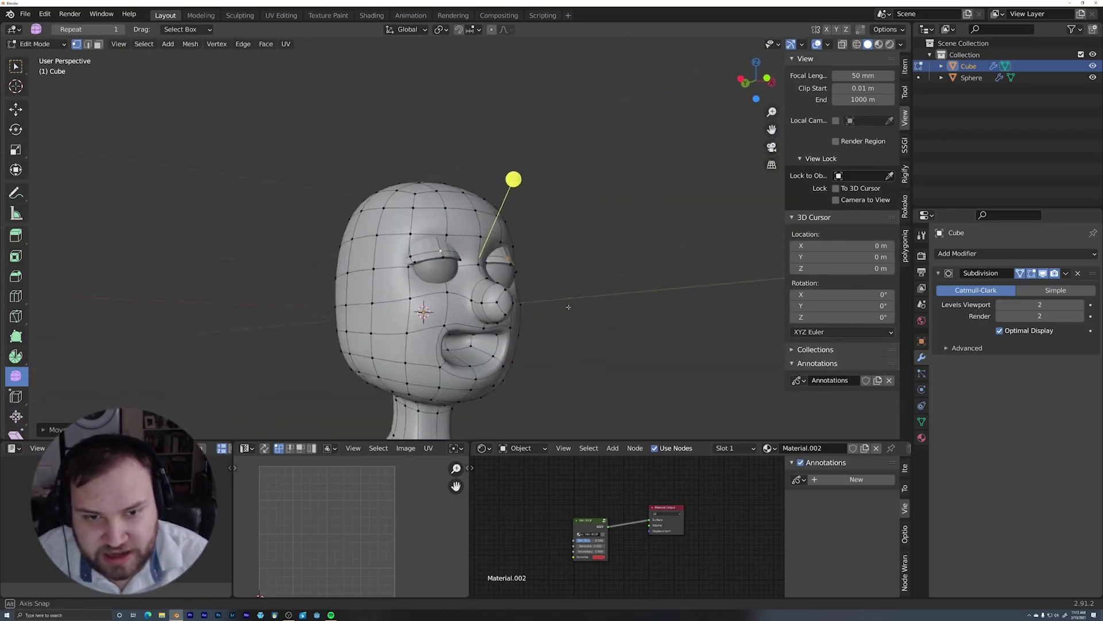
Select the inner corner vertices of both eyelids and lower them about 0.03 m along the Z axis
scroll(568, 306, "up", 4)
middle_click_drag(471, 255, 456, 291)
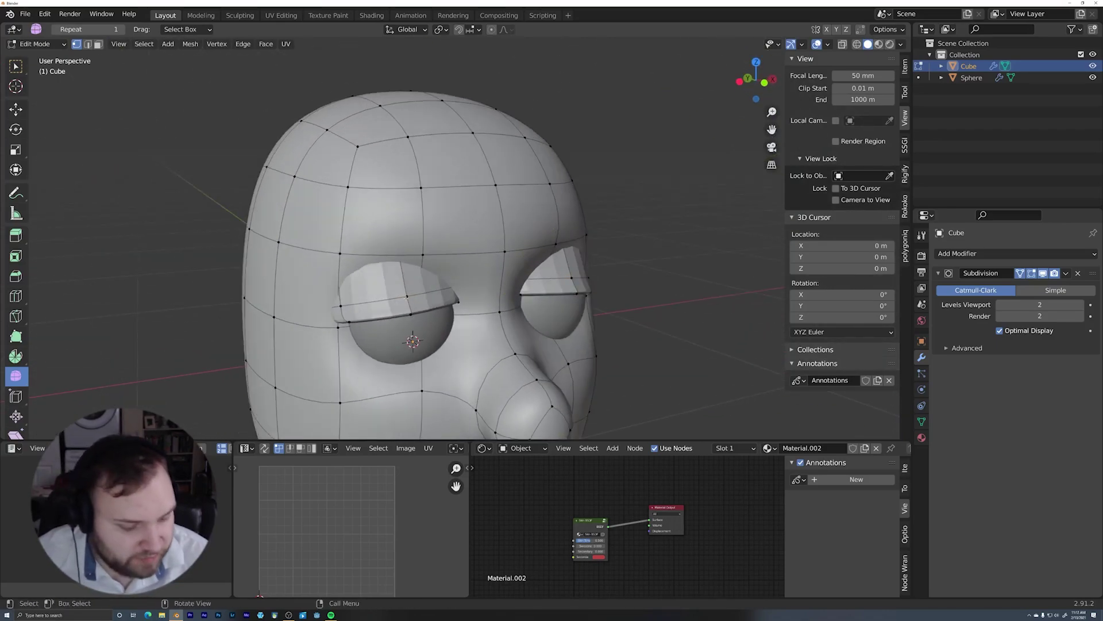
middle_click_drag(581, 278, 592, 272)
scroll(592, 272, "up", 3)
left_click(427, 307)
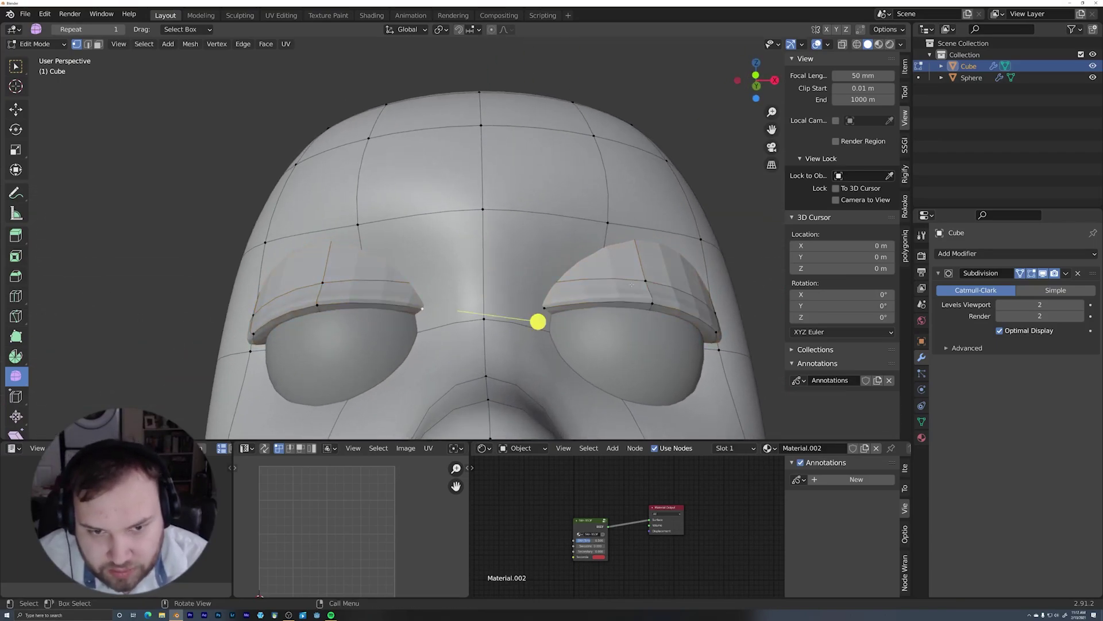
key("shift+z")
middle_click_drag(426, 307, 531, 314)
key("shift+z")
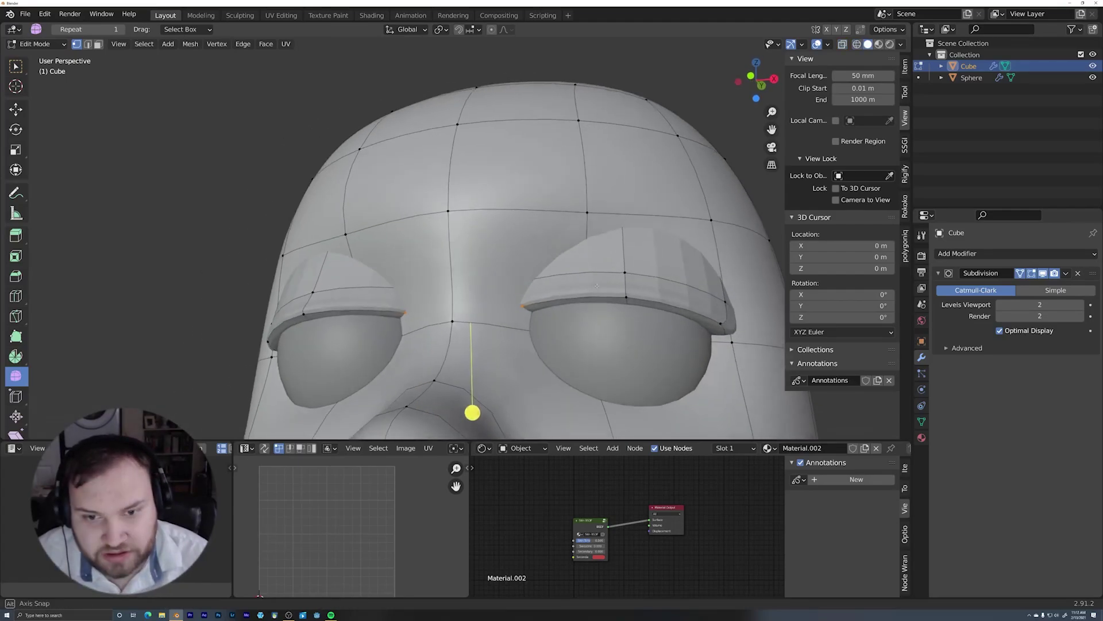
key("g")
key("z")
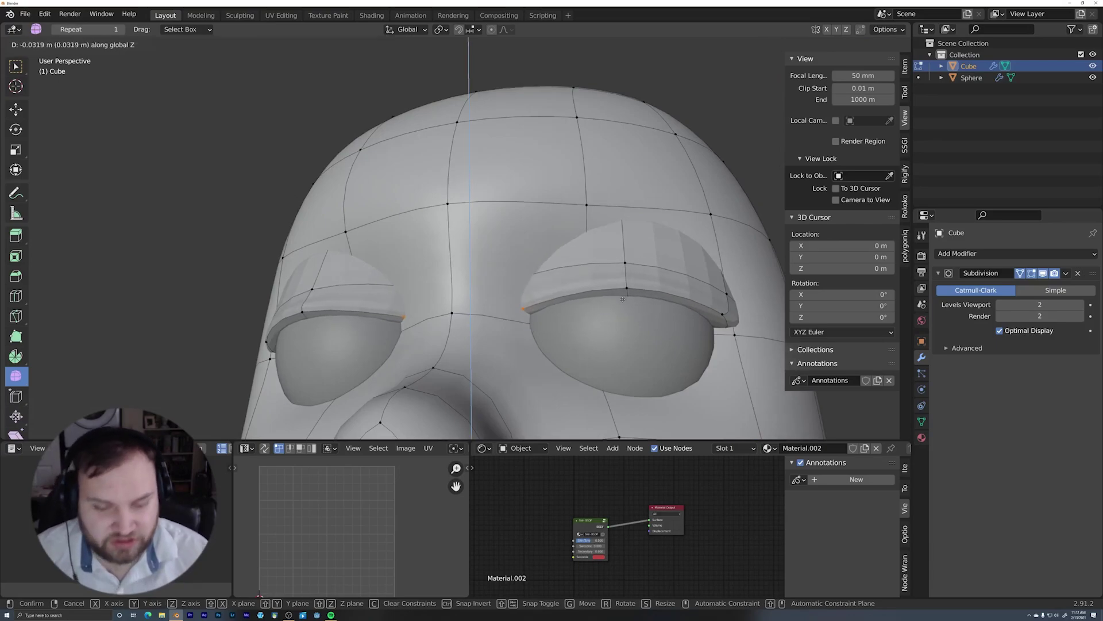
left_click(622, 298)
Duplicate both upper eyelids, place the copies below the eyes, and flip them with a Z scale of -1
middle_click_drag(469, 407, 472, 403)
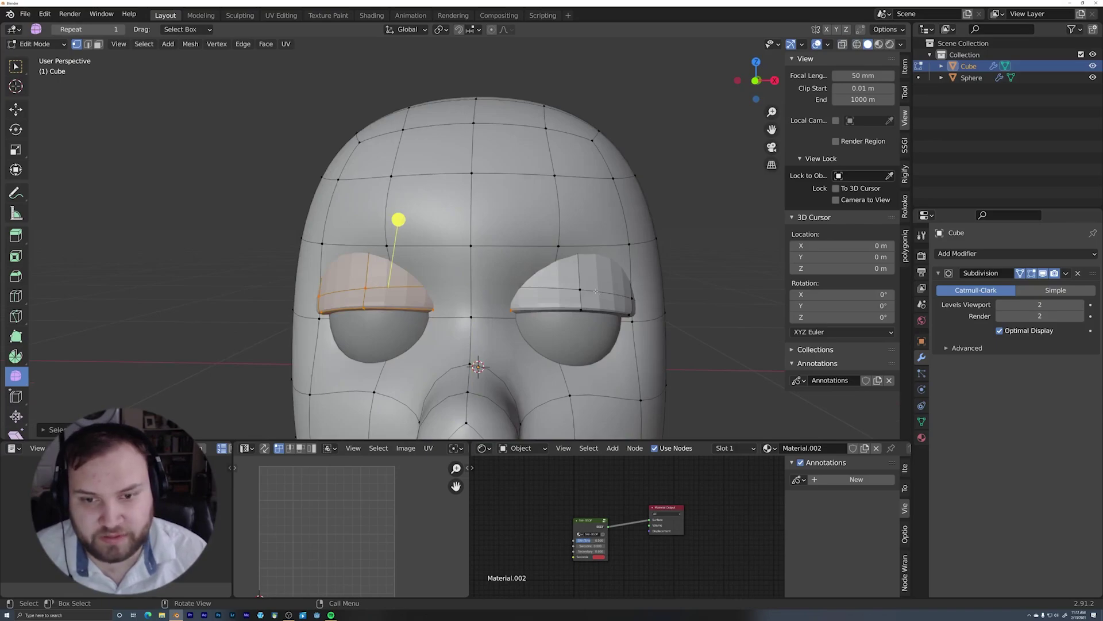
middle_click_drag(624, 286, 560, 244)
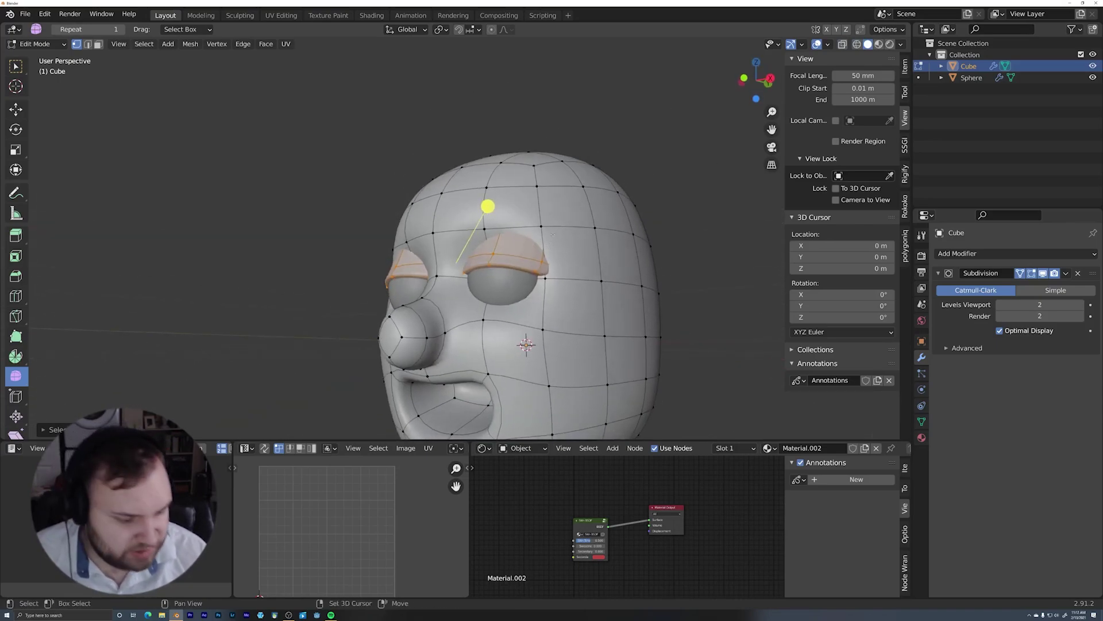
key("g")
left_click(558, 276)
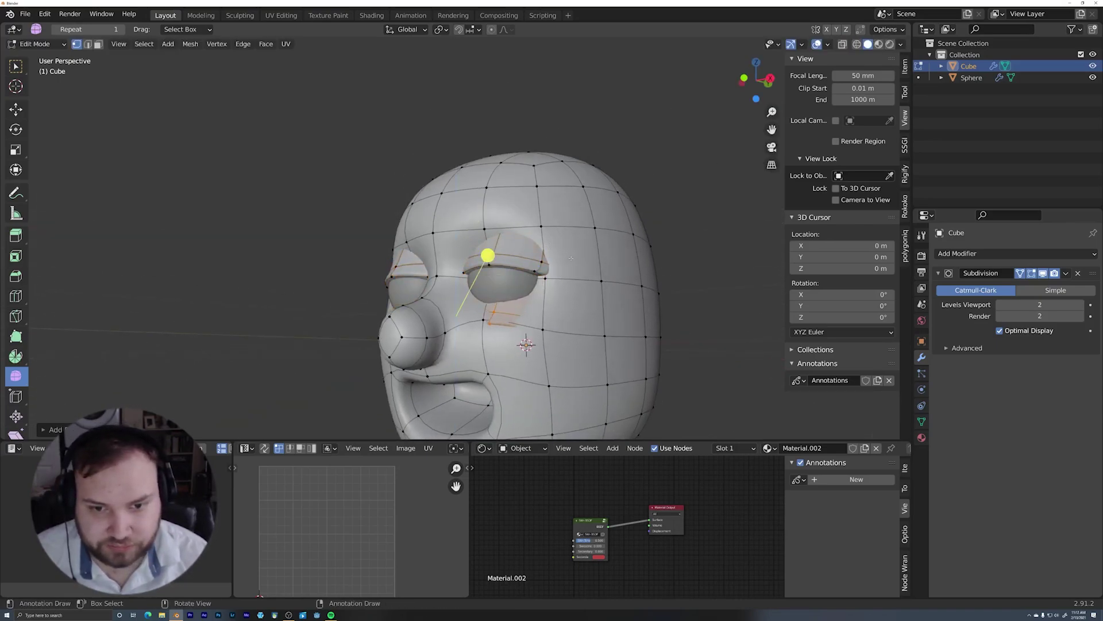
key("s")
key("z")
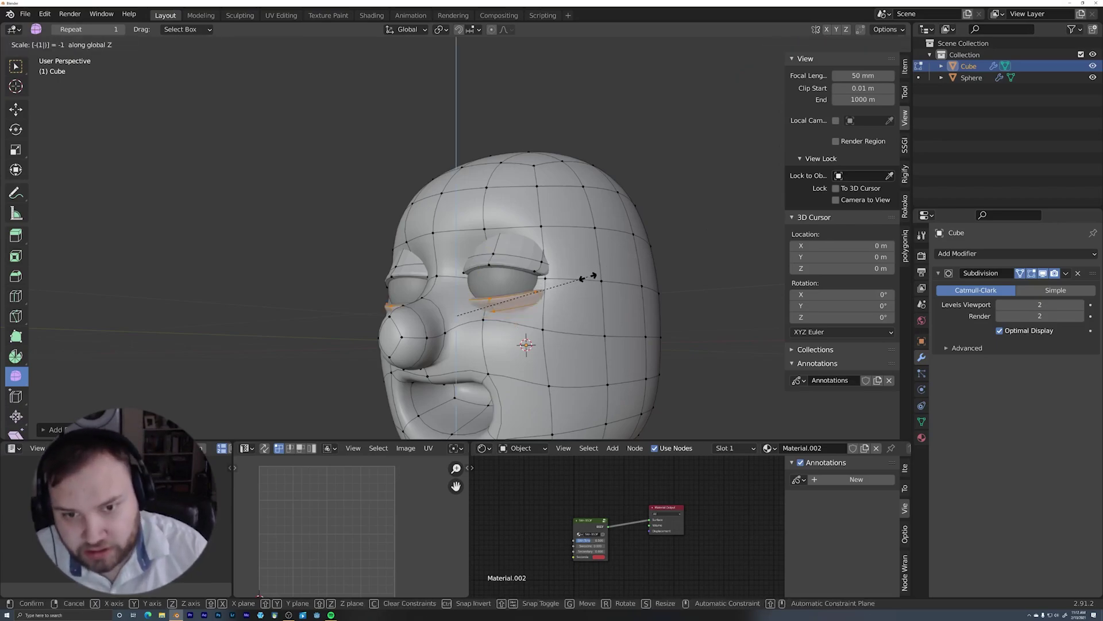
key("Return")
In the right orthographic wireframe view, move and rotate the lower eyelids to fit against the underside of the eyeballs
middle_click_drag(421, 239, 462, 248)
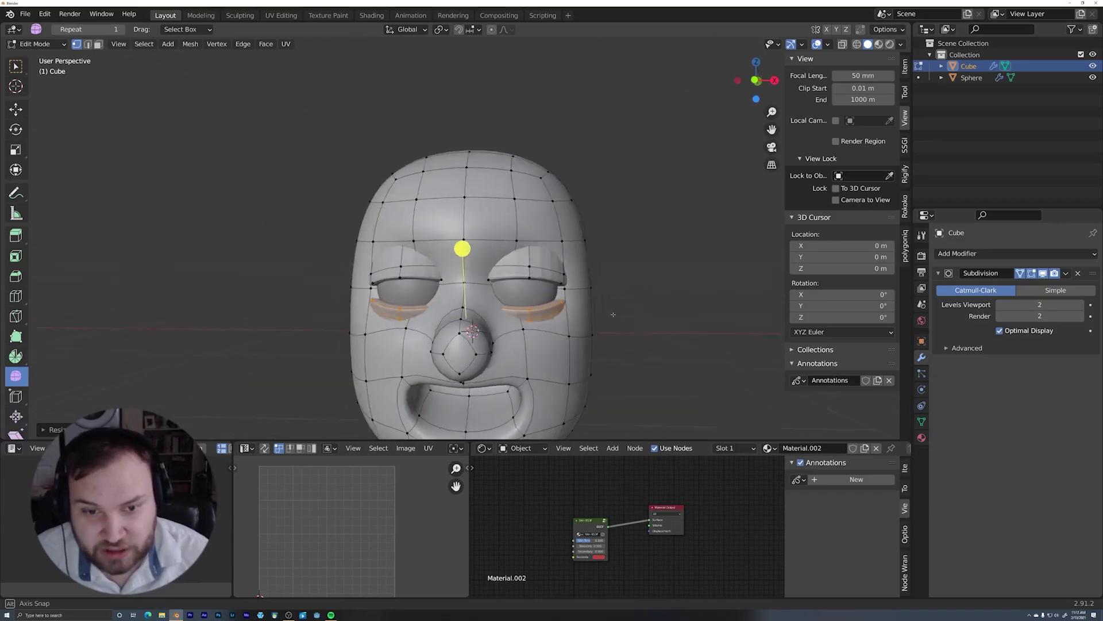
middle_click_drag(613, 314, 598, 304)
key("z")
left_click(546, 304)
key("KP_3")
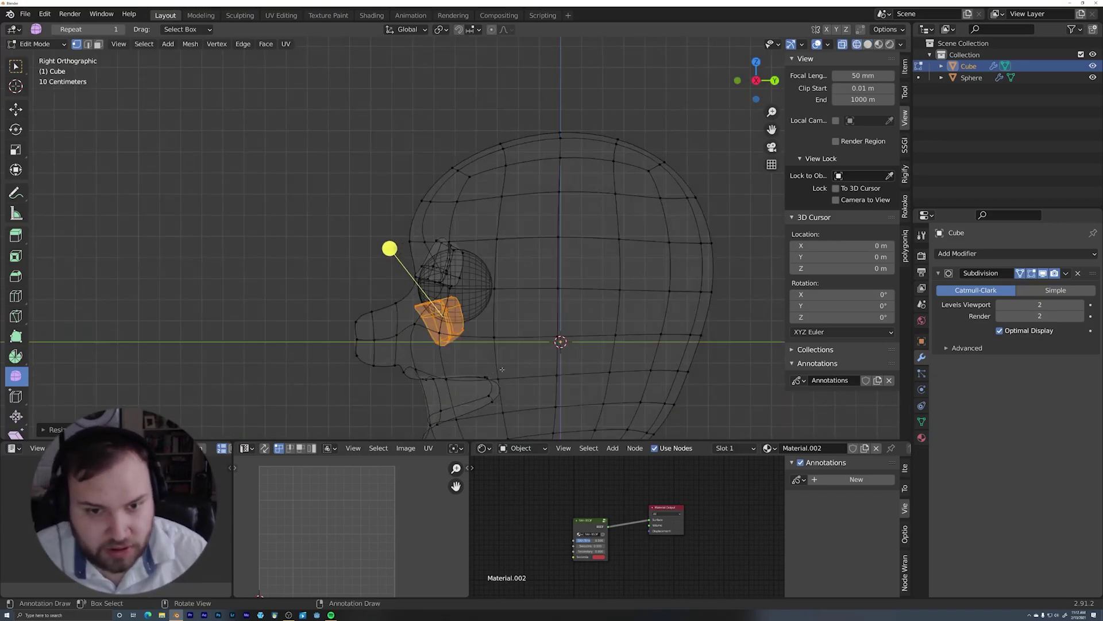
scroll(502, 370, "up", 3)
key("g")
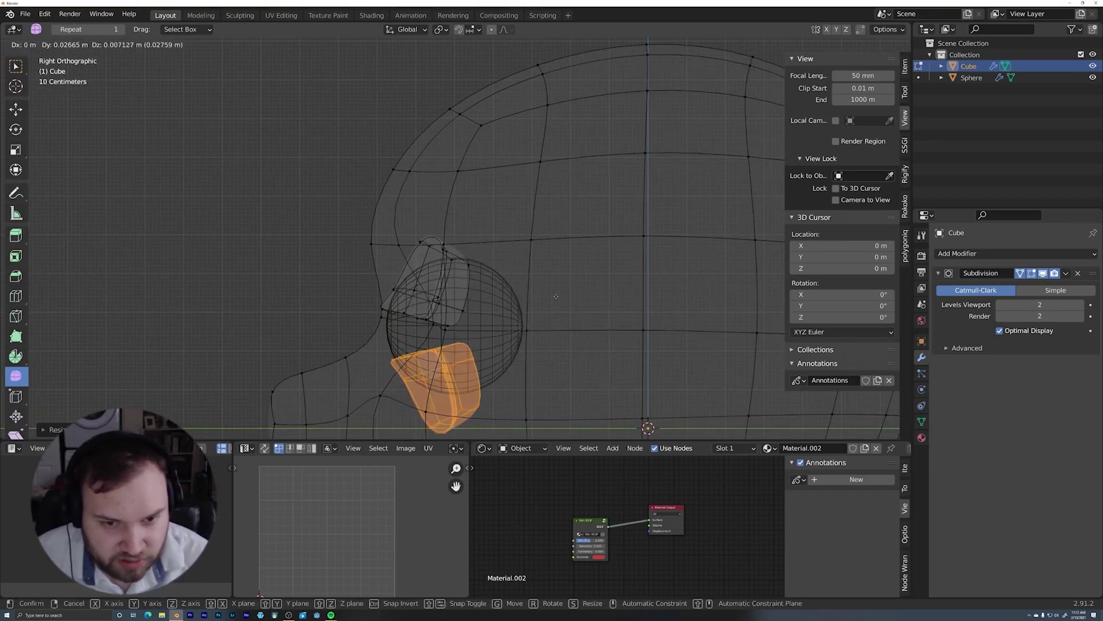
left_click(542, 259)
key("r")
left_click(596, 271)
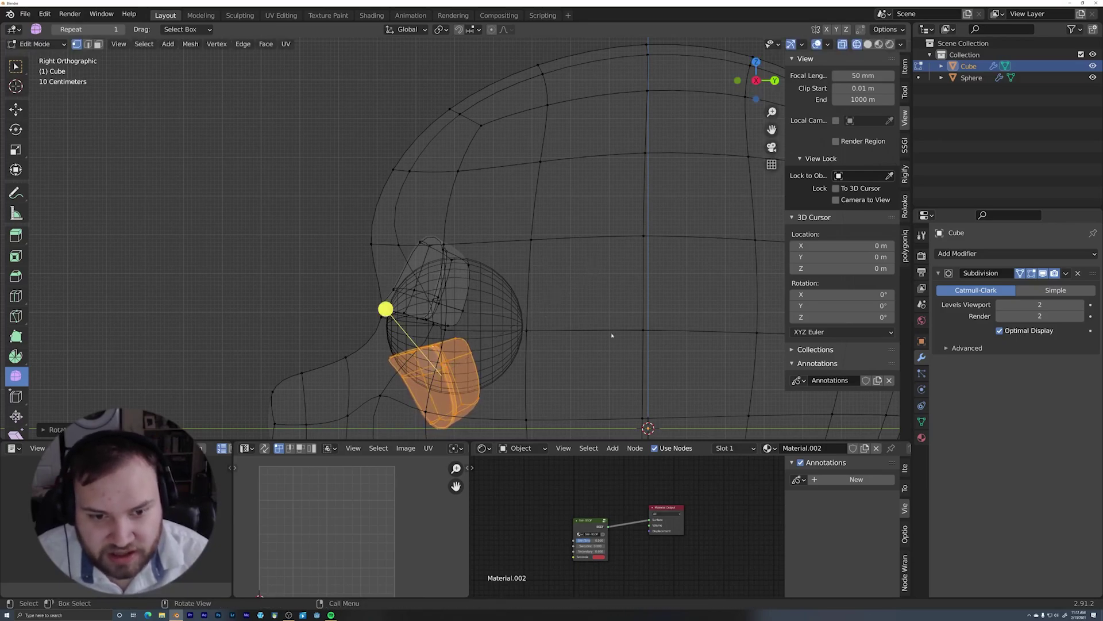
Return to Object Mode and examine the head with its new eyelids in solid and rendered shading
key("shift+z")
mouse_move(612, 335)
middle_mouse_down()
mouse_move(683, 309)
mouse_move(660, 278)
mouse_move(546, 309)
mouse_move(678, 290)
mouse_move(677, 307)
mouse_move(594, 322)
mouse_move(586, 337)
mouse_move(586, 306)
mouse_move(526, 352)
middle_mouse_up()
scroll(661, 278, "down", 2)
key("Tab")
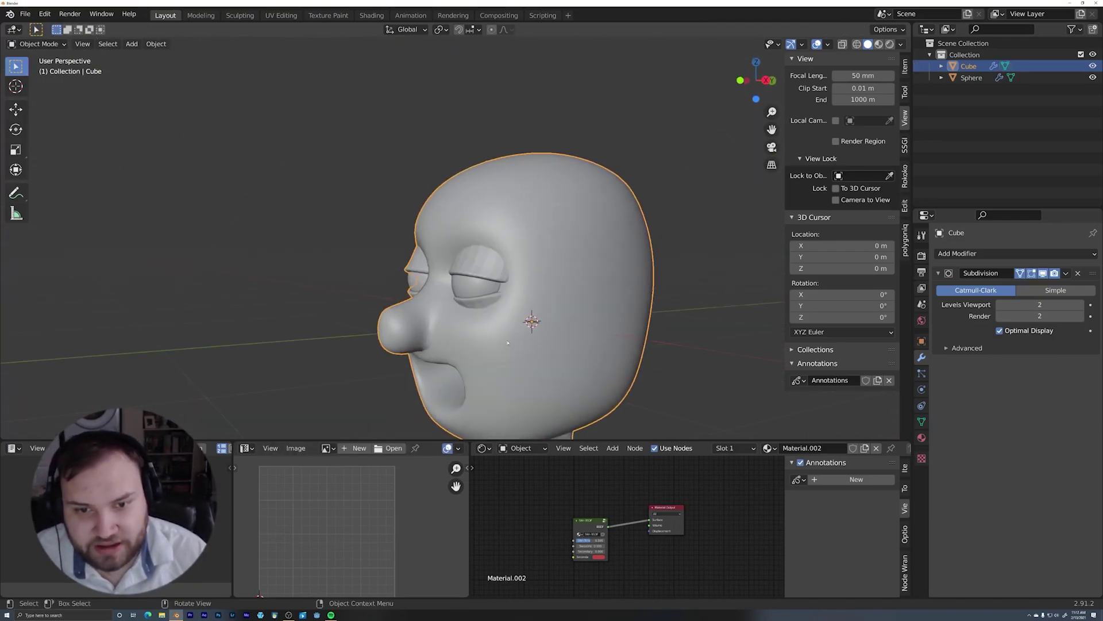
key("z")
mouse_move(537, 258)
middle_mouse_down()
mouse_move(592, 297)
mouse_move(576, 177)
middle_mouse_up()
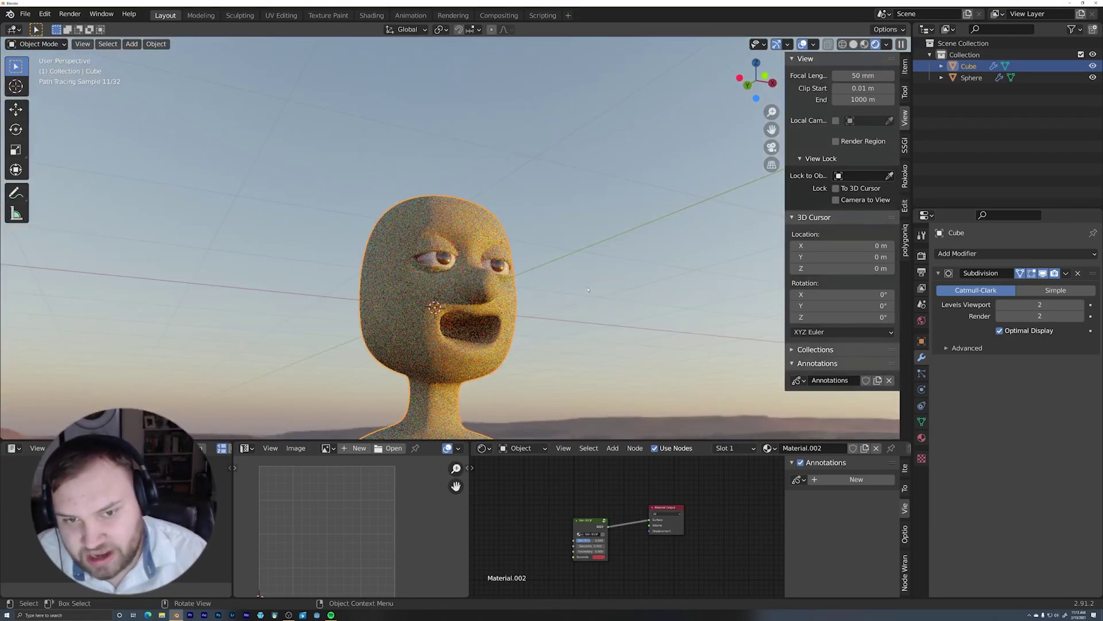
mouse_move(544, 355)
middle_mouse_down()
mouse_move(659, 294)
mouse_move(574, 291)
middle_mouse_up()
key("z")
Apply Shade Smooth to the head object
scroll(567, 266, "up", 2)
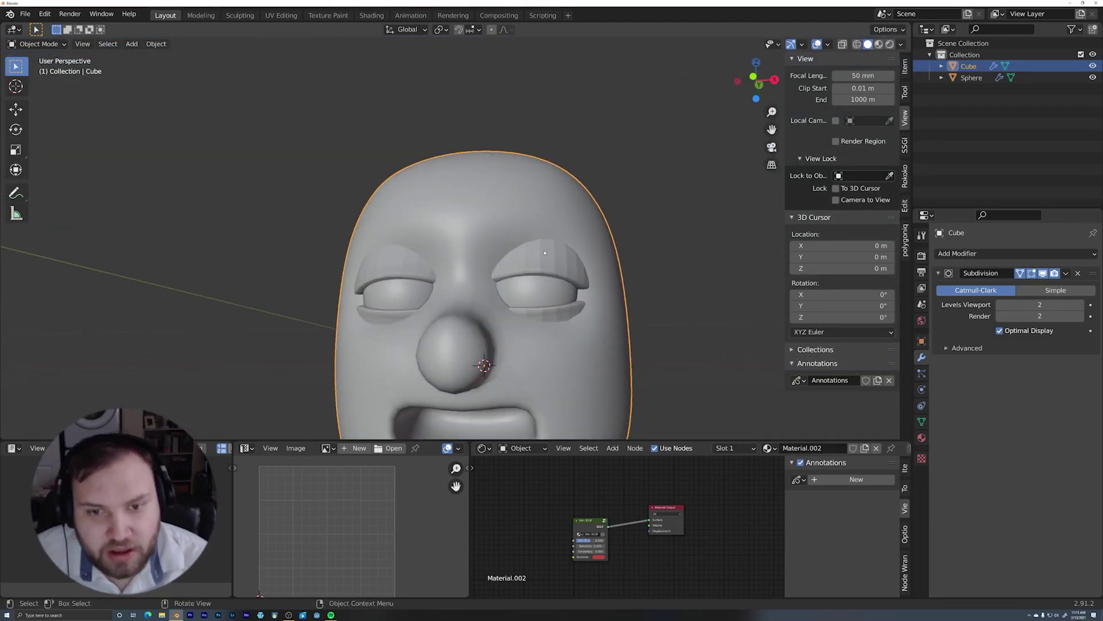
right_click(553, 262)
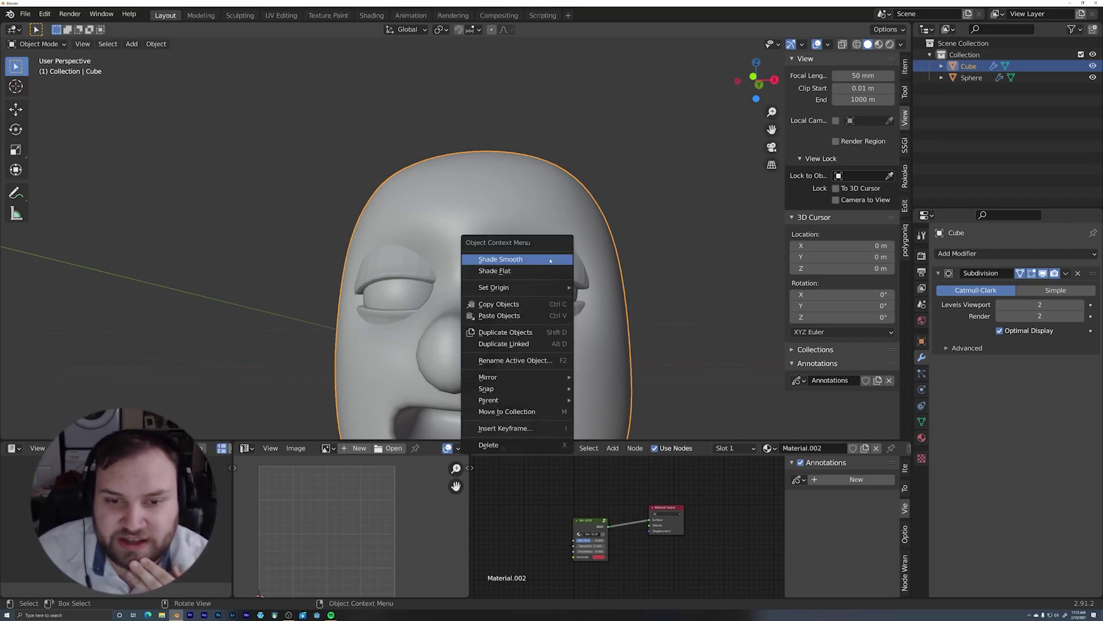
left_click(550, 260)
middle_click_drag(550, 261, 547, 310)
scroll(547, 310, "up", 3)
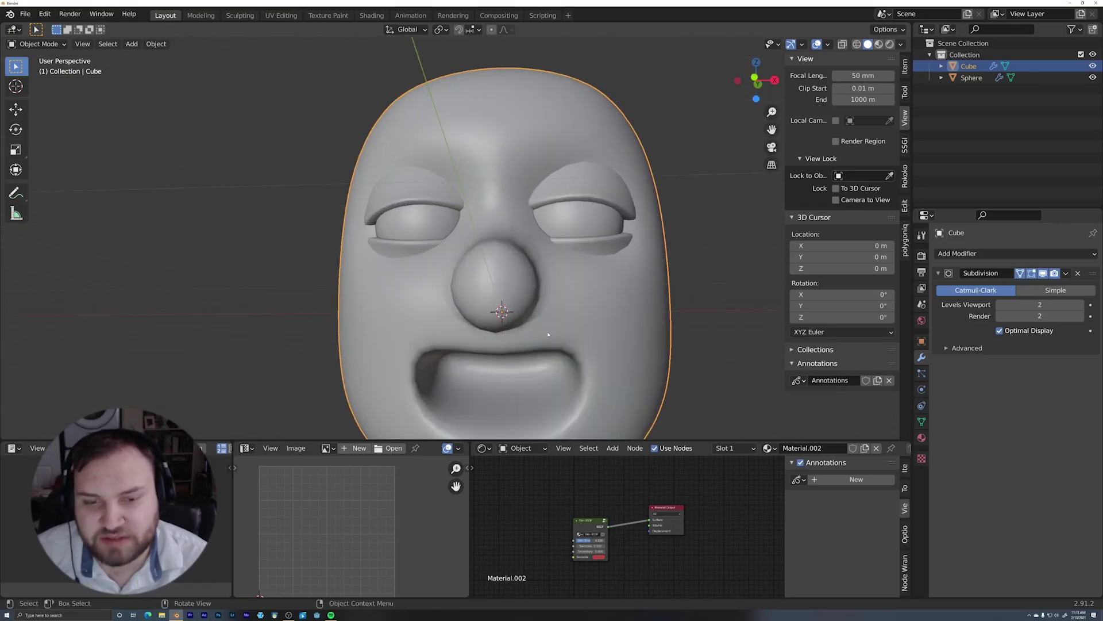
In Edit Mode, duplicate the faces of the mouth's inner roof and pull the copy out in front of the face along Y
middle_click_drag(543, 360, 518, 245, "shift")
scroll(540, 290, "down", 1)
scroll(540, 290, "up", 2)
key("Tab")
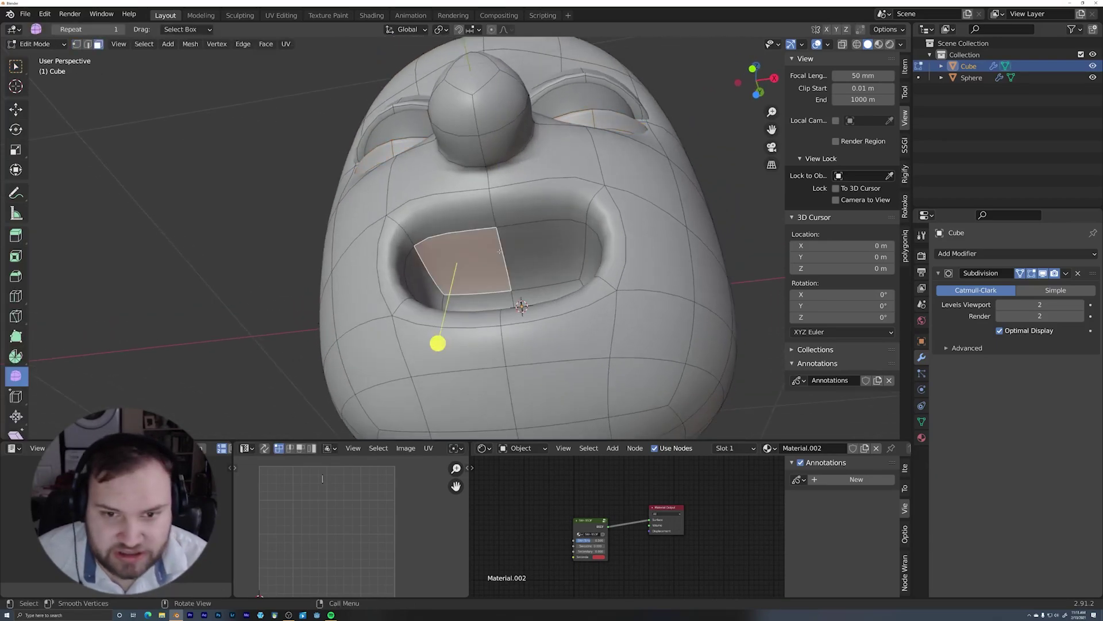
middle_click_drag(510, 335, 491, 335)
key("g")
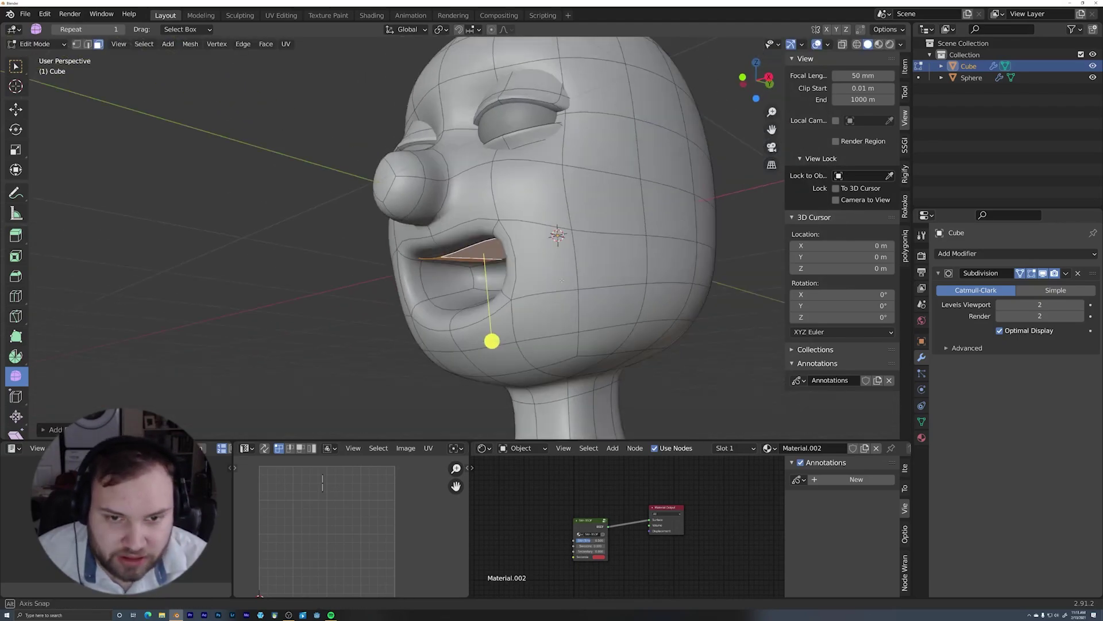
key("g")
key("y")
left_click(358, 240)
Shrink the copied mouth faces along the Y axis and flatten them along the Z axis
middle_click_drag(358, 240, 490, 264)
key("s")
key("x")
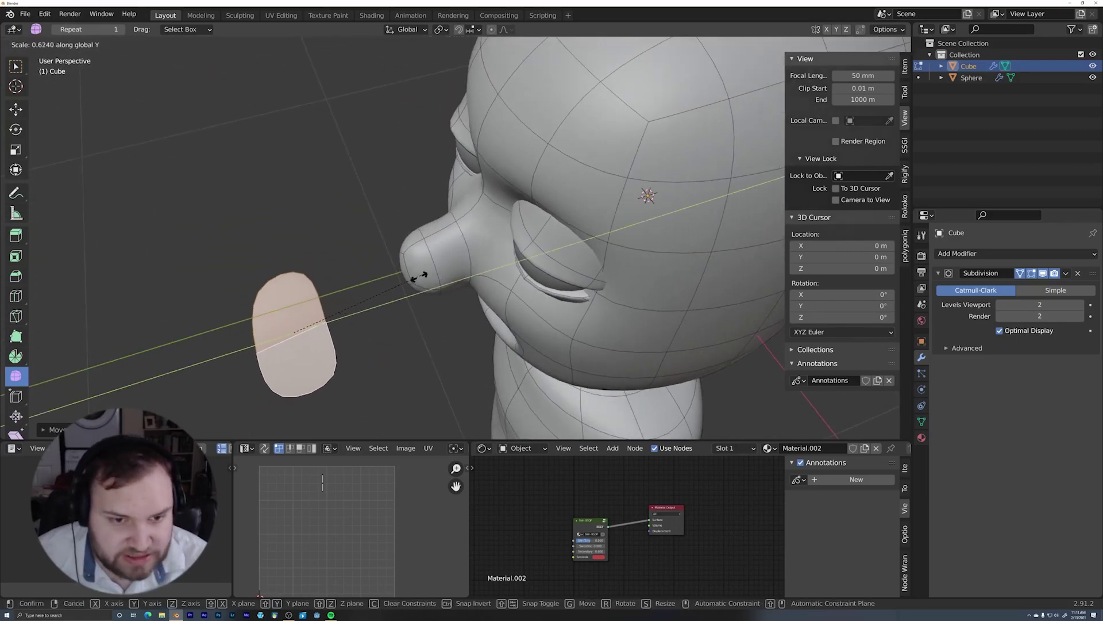
left_click(345, 328)
middle_click_drag(345, 329, 551, 273)
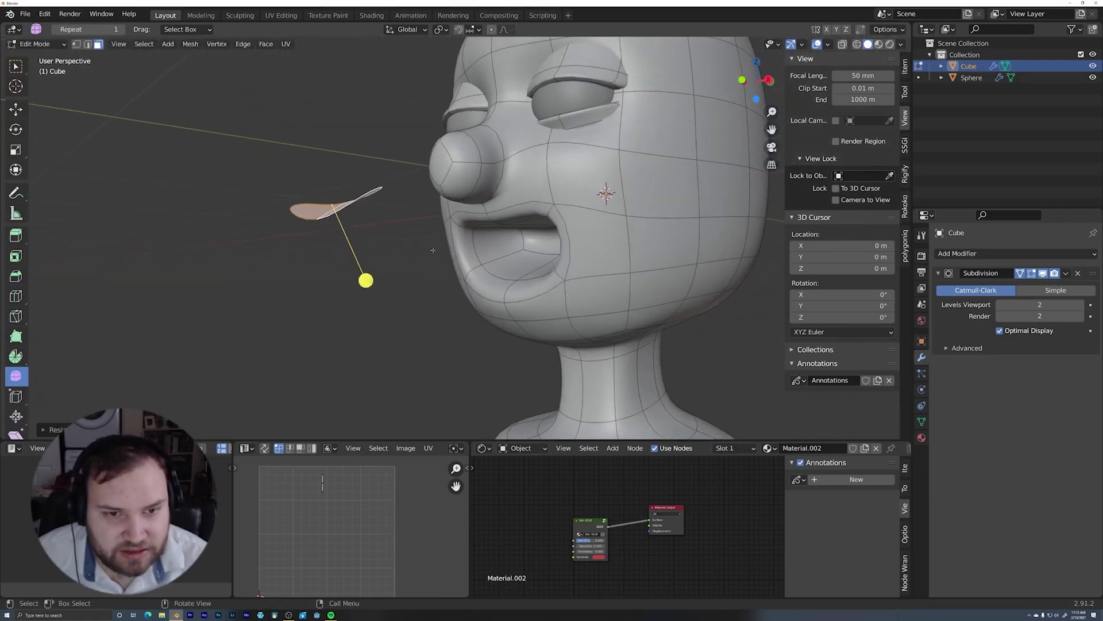
key("s")
key("z")
left_click(375, 241)
middle_click_drag(335, 288, 337, 320)
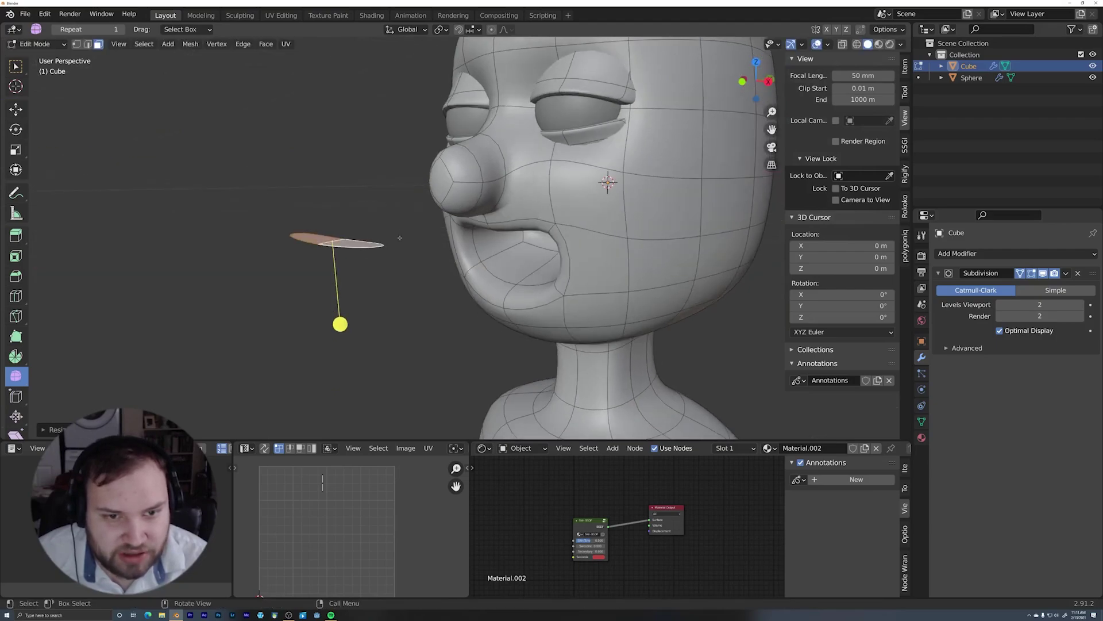
Extrude the flattened faces upward into a thick rounded block
key("e")
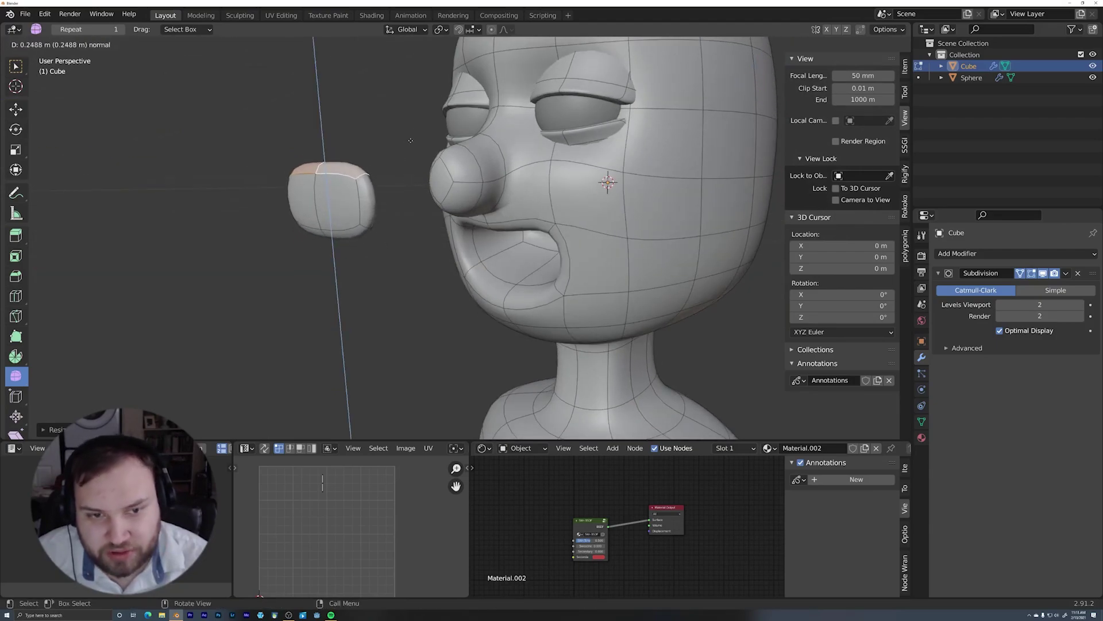
left_click(408, 167)
middle_click_drag(408, 167, 415, 167)
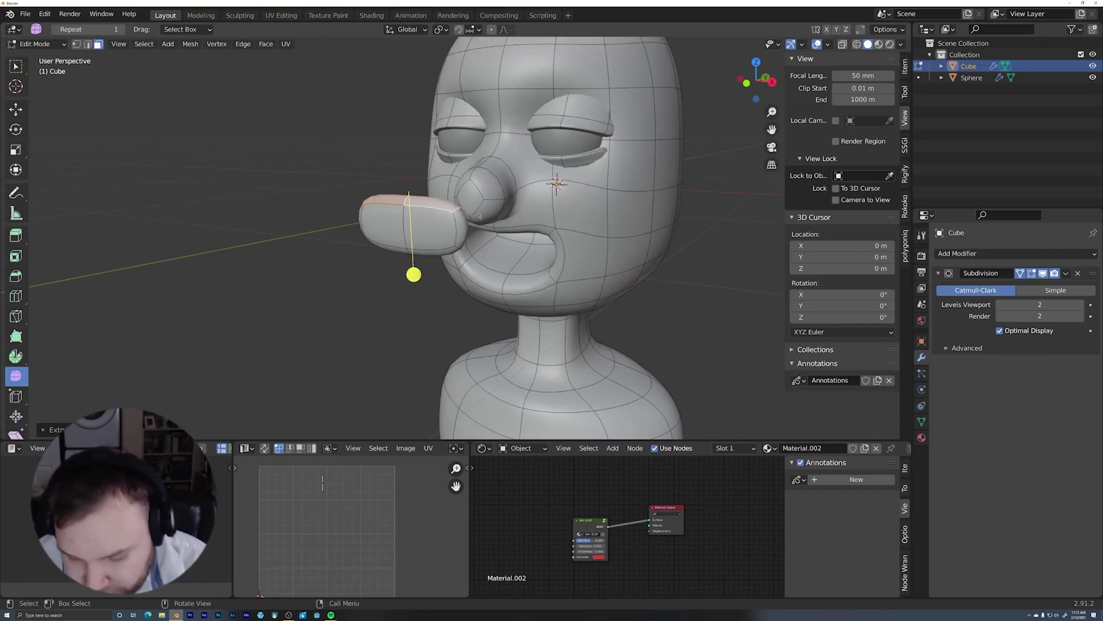
Select the middle edges of the block's front and move them forward along the Y axis to curve it
scroll(554, 217, "up", 2)
middle_click_drag(494, 208, 411, 231)
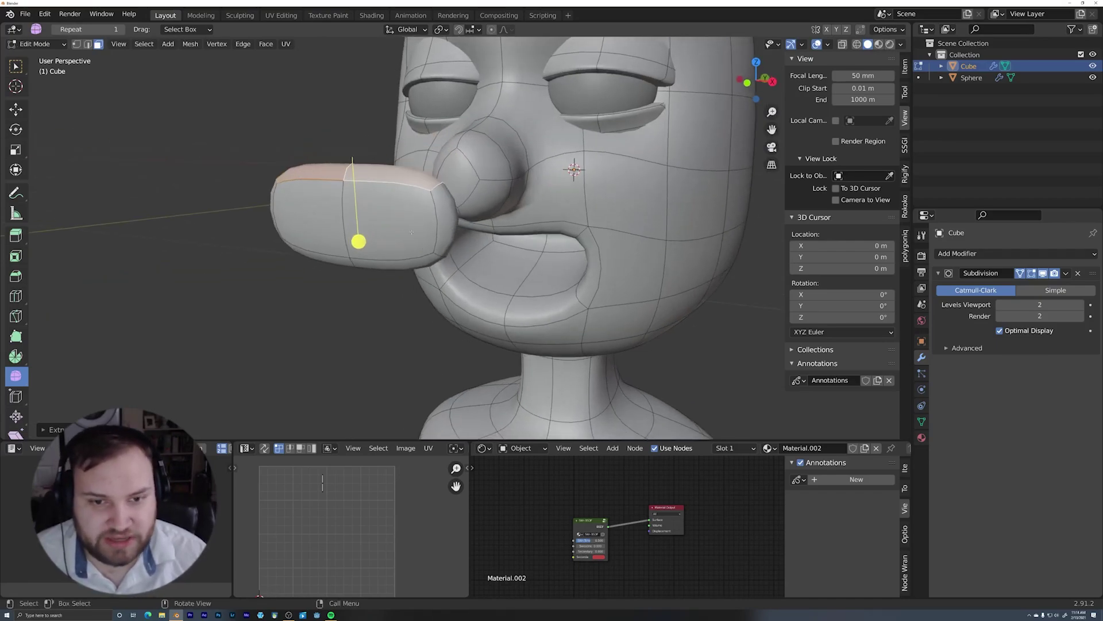
left_click_drag(441, 226, 431, 267)
mouse_move(431, 268)
middle_mouse_down()
mouse_move(316, 316)
mouse_move(328, 377)
mouse_move(419, 219)
mouse_move(399, 251)
mouse_move(444, 216)
mouse_move(419, 249)
middle_mouse_up()
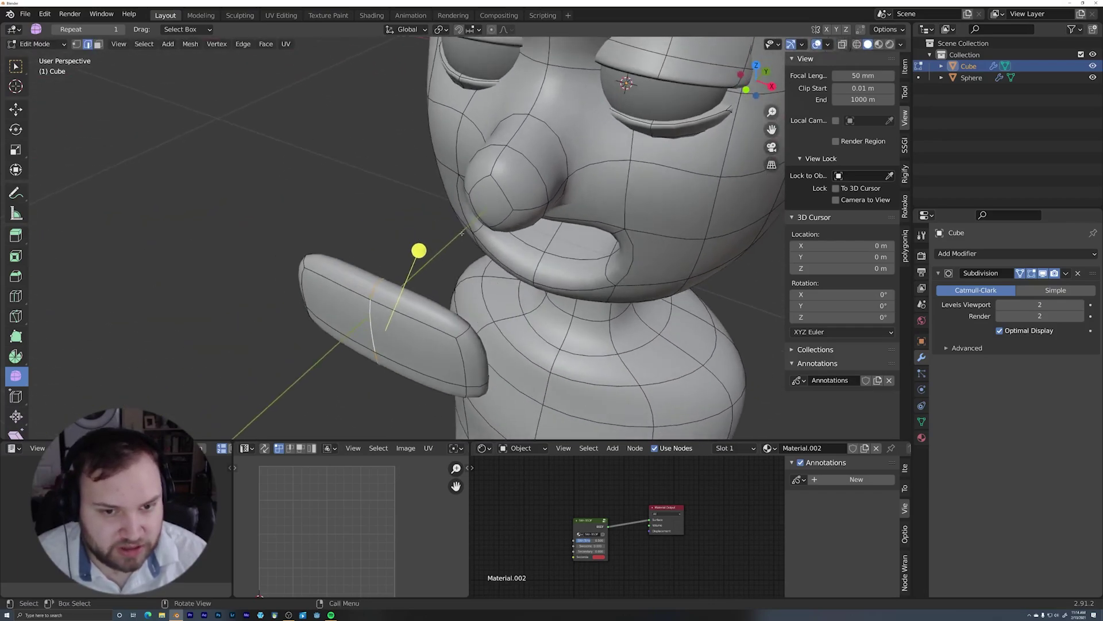
key("g")
key("y")
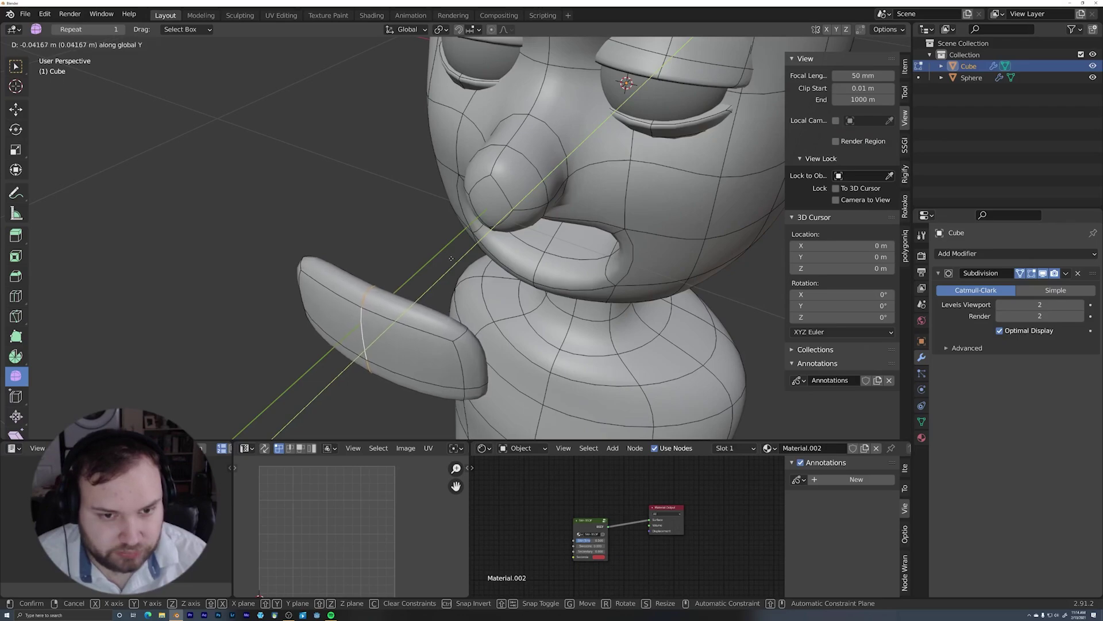
left_click(448, 265)
Add a vertical edge loop near each end of the teeth block
middle_click_drag(448, 266, 527, 228)
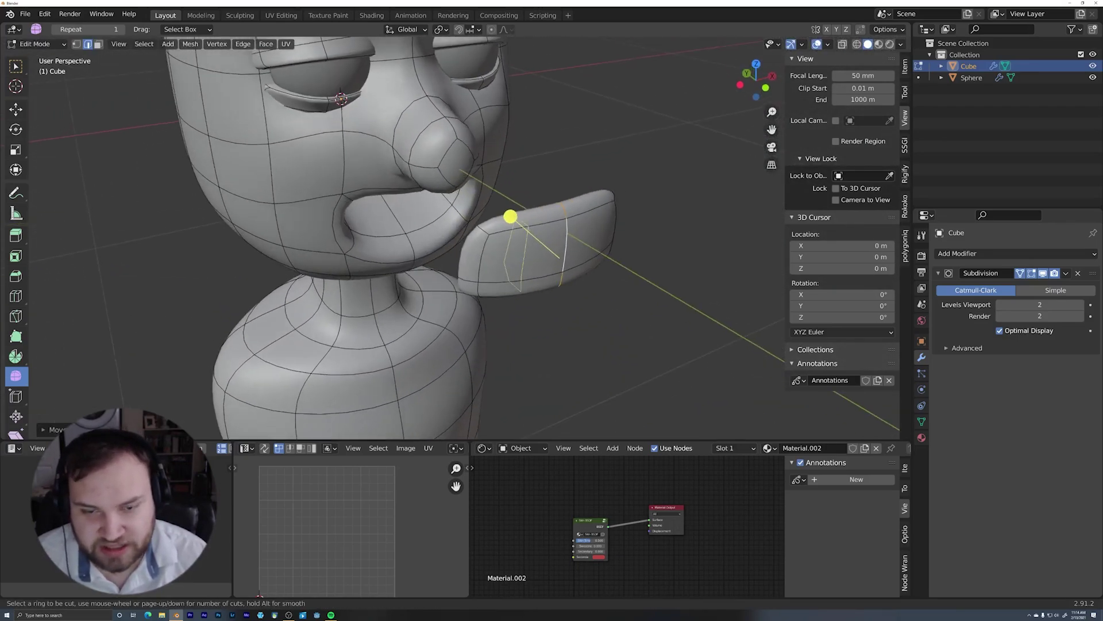
left_click_drag(510, 216, 426, 210)
middle_click_drag(426, 209, 336, 260)
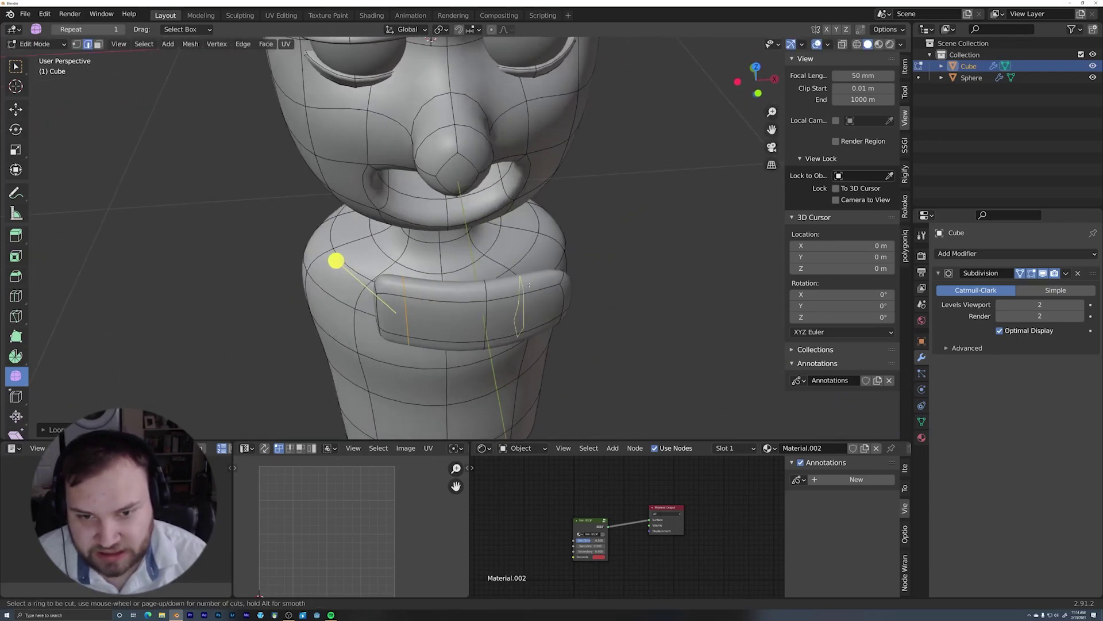
left_click_drag(530, 284, 563, 276)
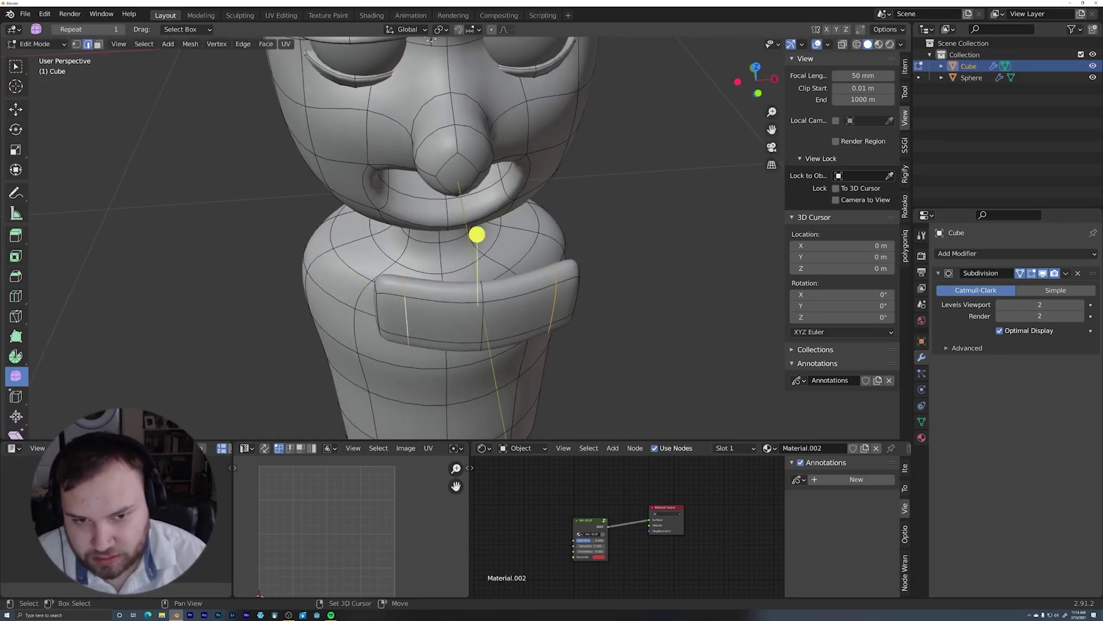
Move the two outer edge loops forward about 0.025 m along the Y axis to round the block's curve
middle_click_drag(467, 273, 456, 315)
key("g")
key("y")
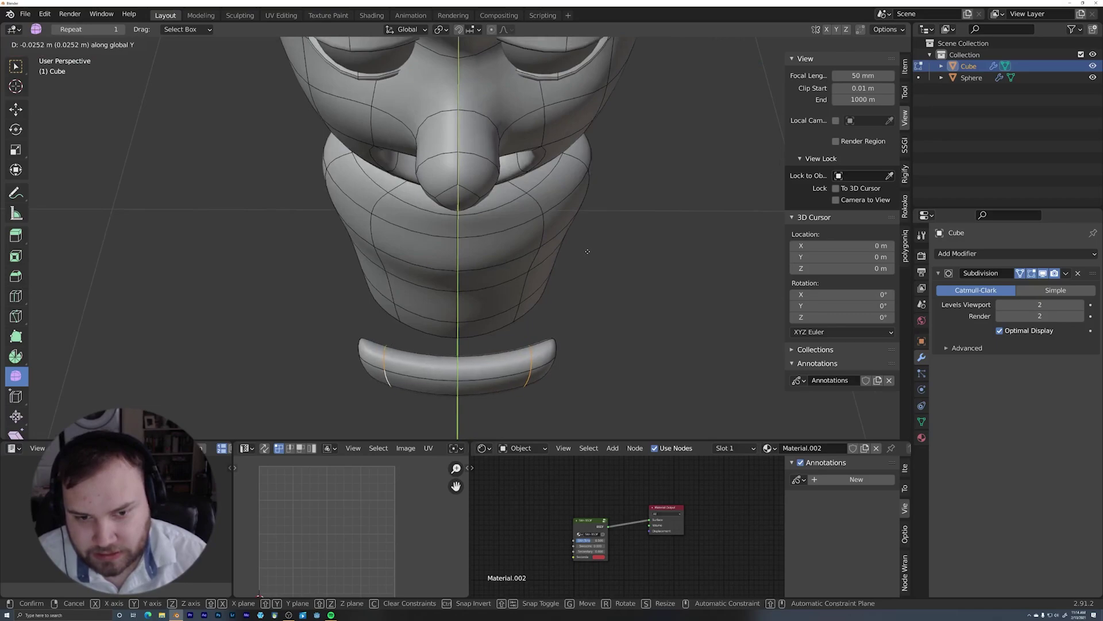
left_click(588, 251)
Add an edge loop close to the teeth block's lower edge to sharpen its underside
middle_click_drag(587, 252, 419, 297)
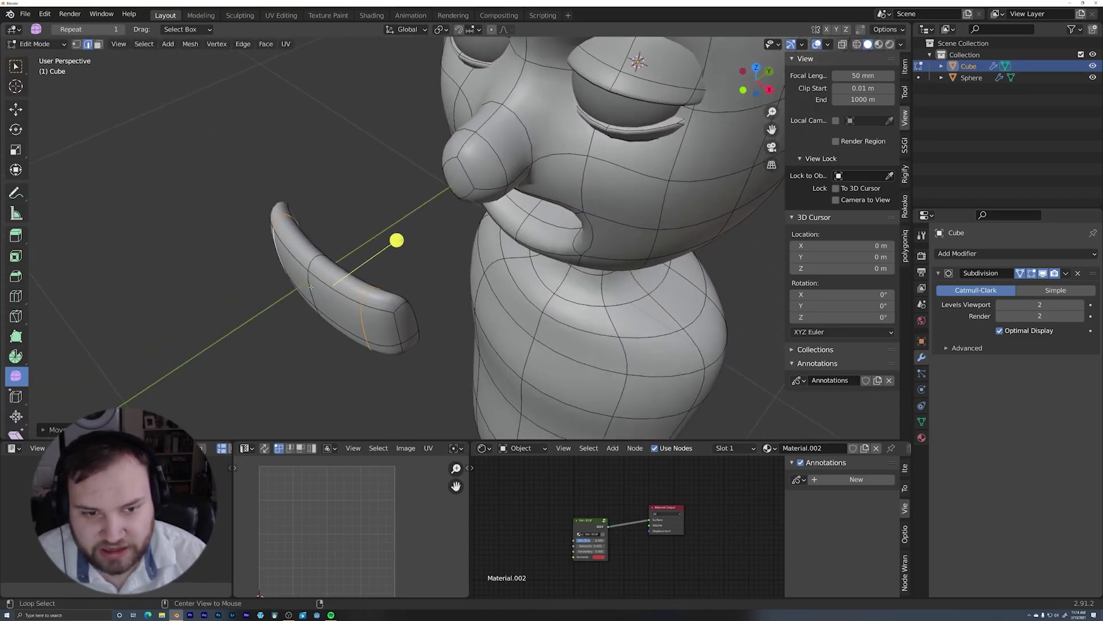
middle_click_drag(396, 255, 511, 187)
middle_click_drag(609, 198, 549, 241, "shift")
middle_click_drag(474, 241, 542, 259)
scroll(542, 259, "up", 2)
middle_click_drag(518, 213, 571, 237)
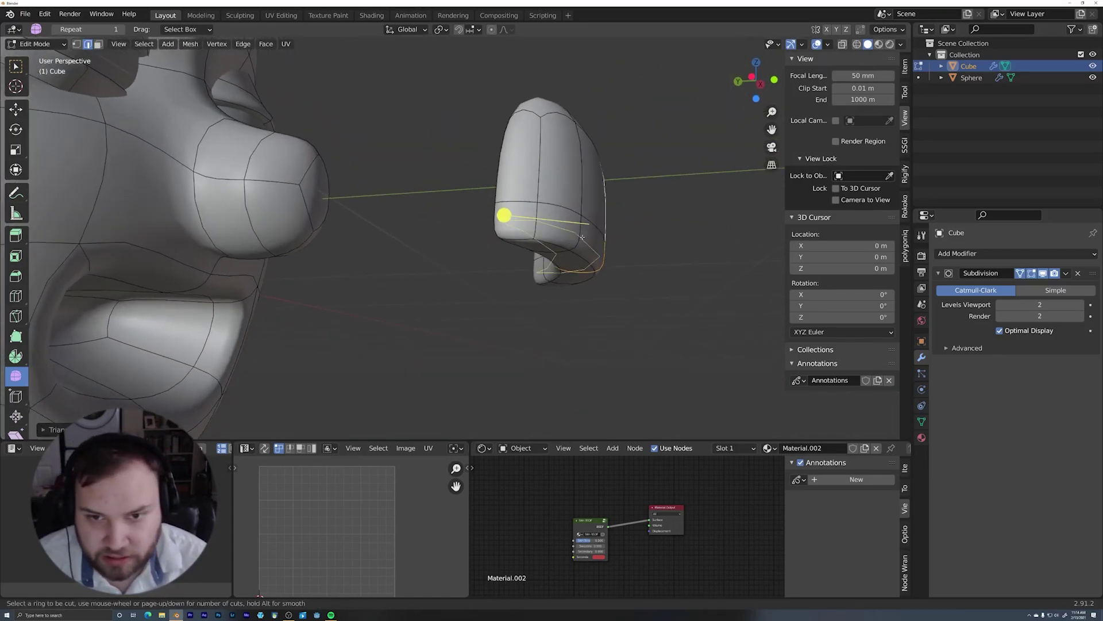
left_click(583, 236)
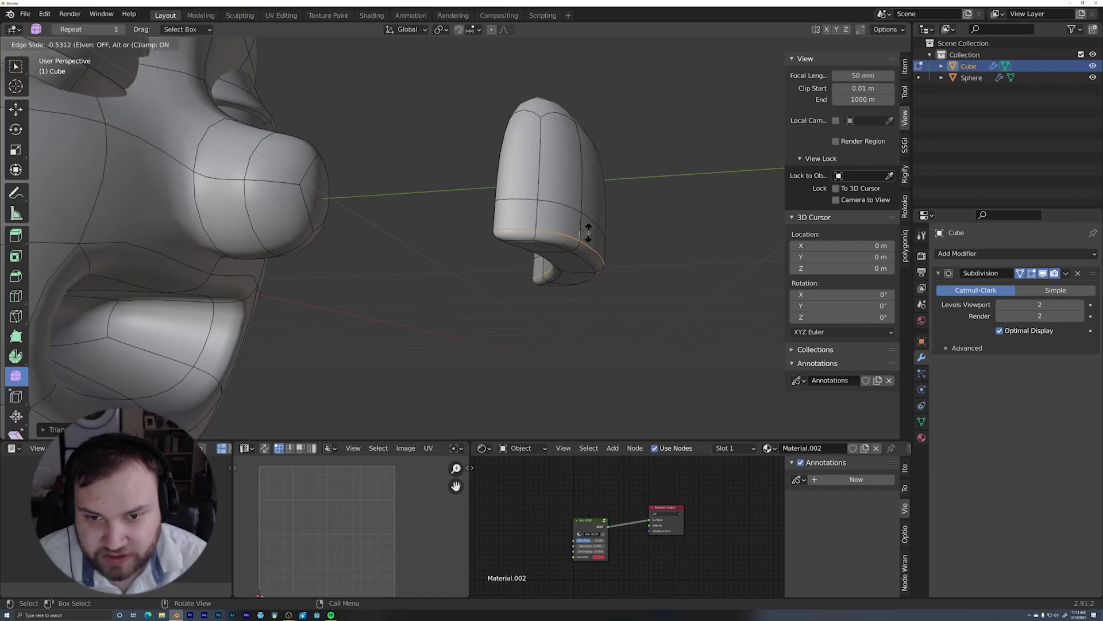
left_click(589, 233)
middle_click_drag(588, 233, 235, 284)
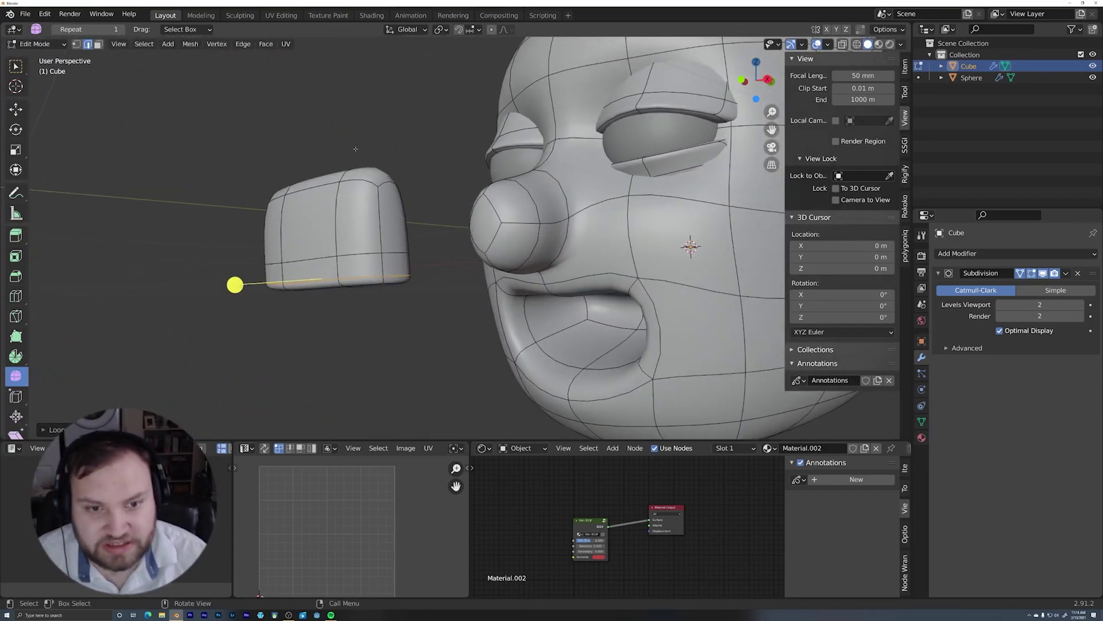
Give the whole teeth block a new material named Teeth and rename the existing Material.002 to Skin
key("l")
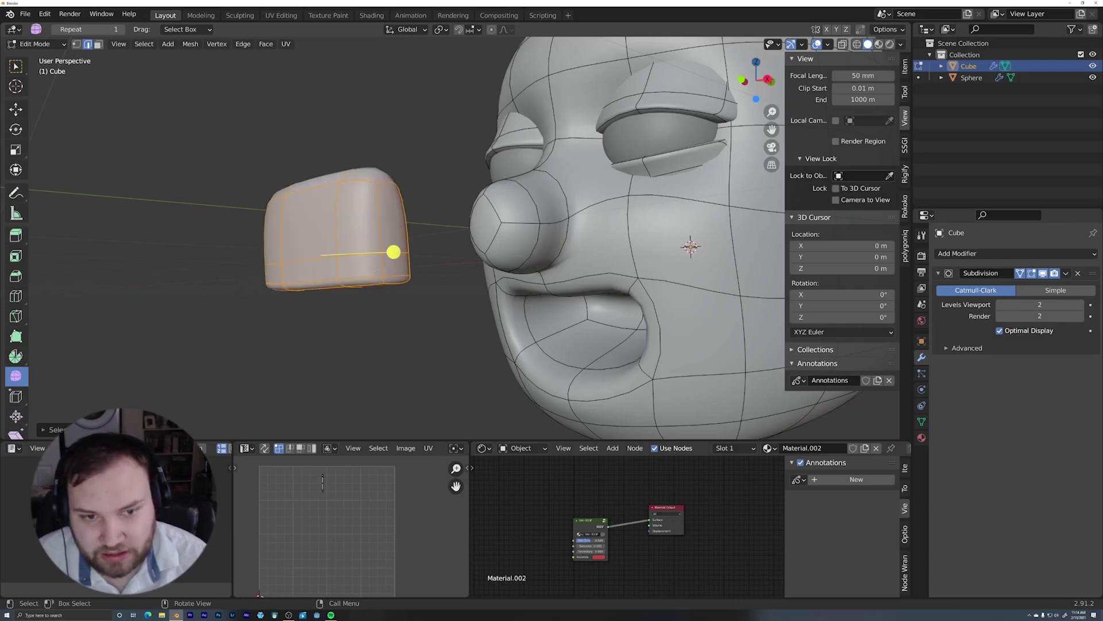
left_click(922, 435)
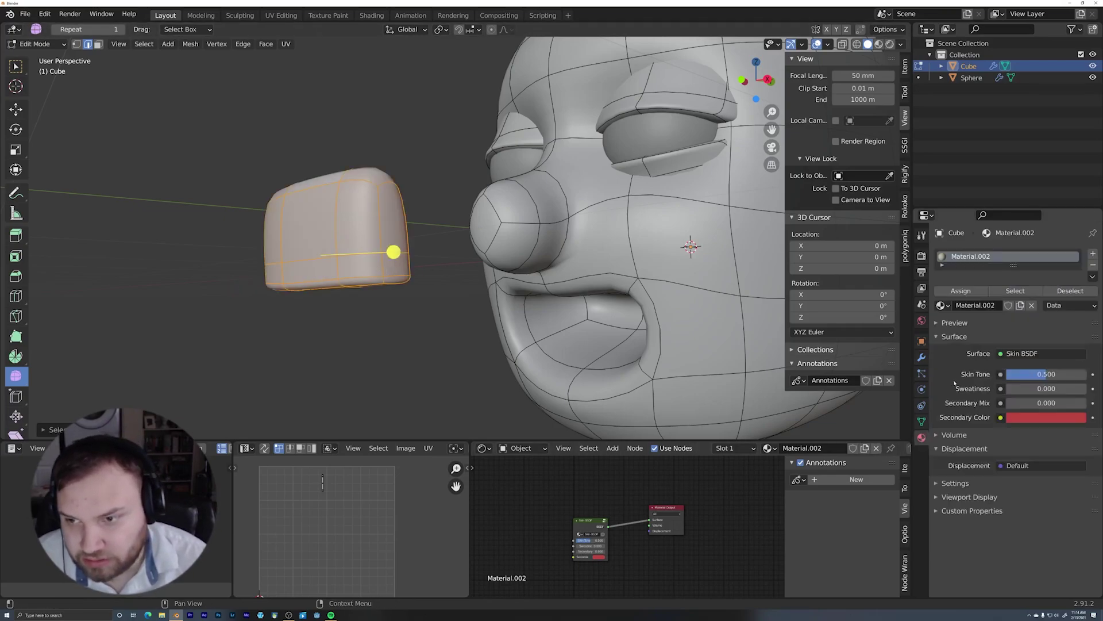
left_click(1091, 254)
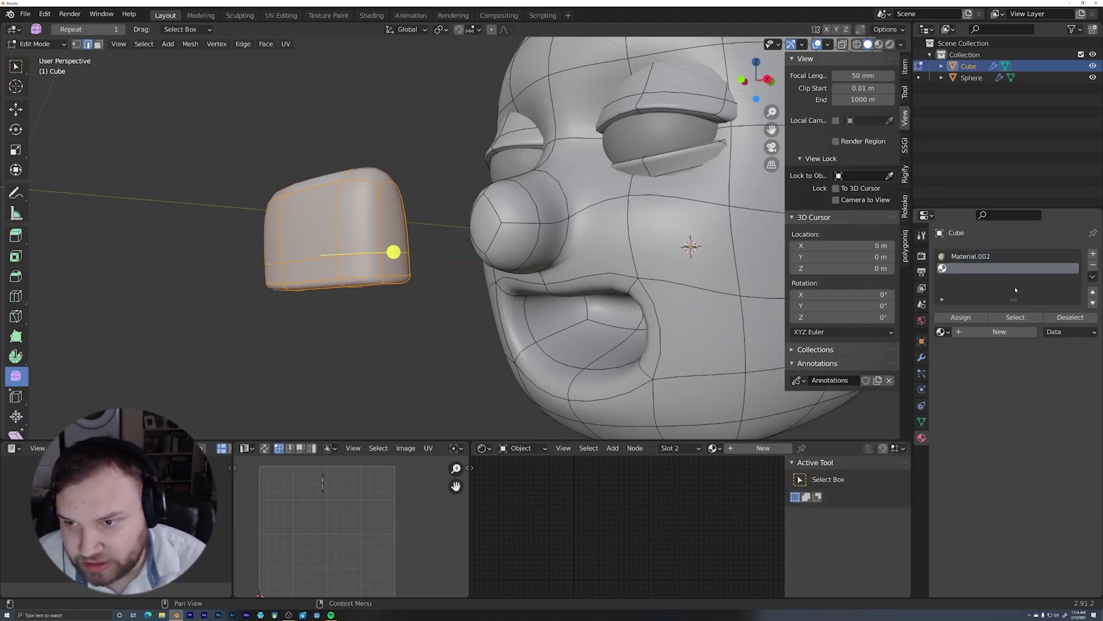
left_click(996, 332)
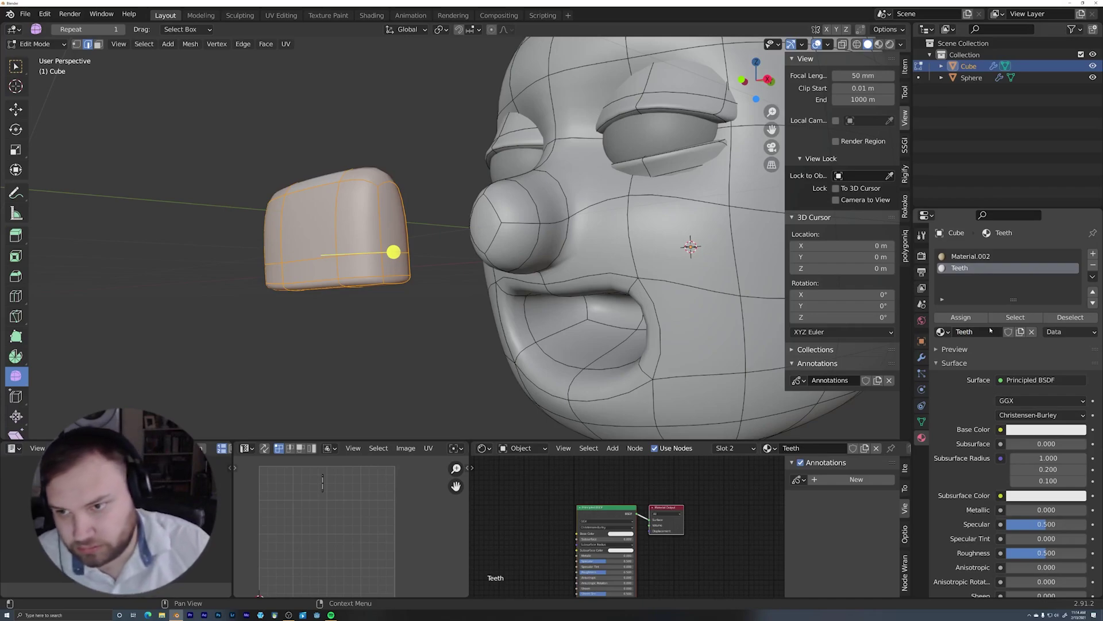
left_click(983, 257)
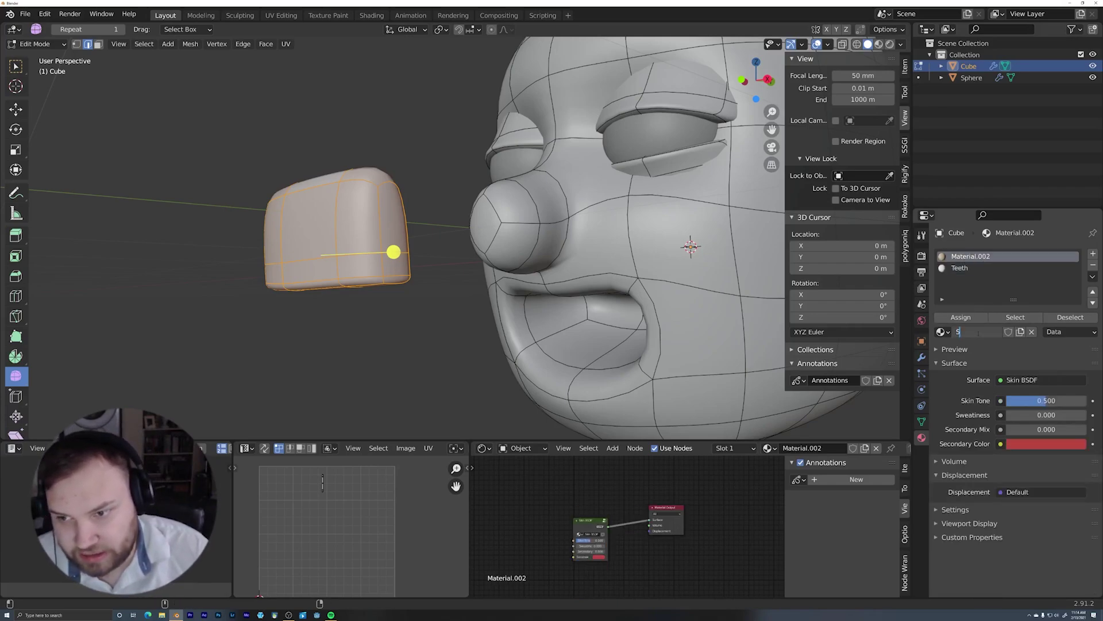
left_click(970, 268)
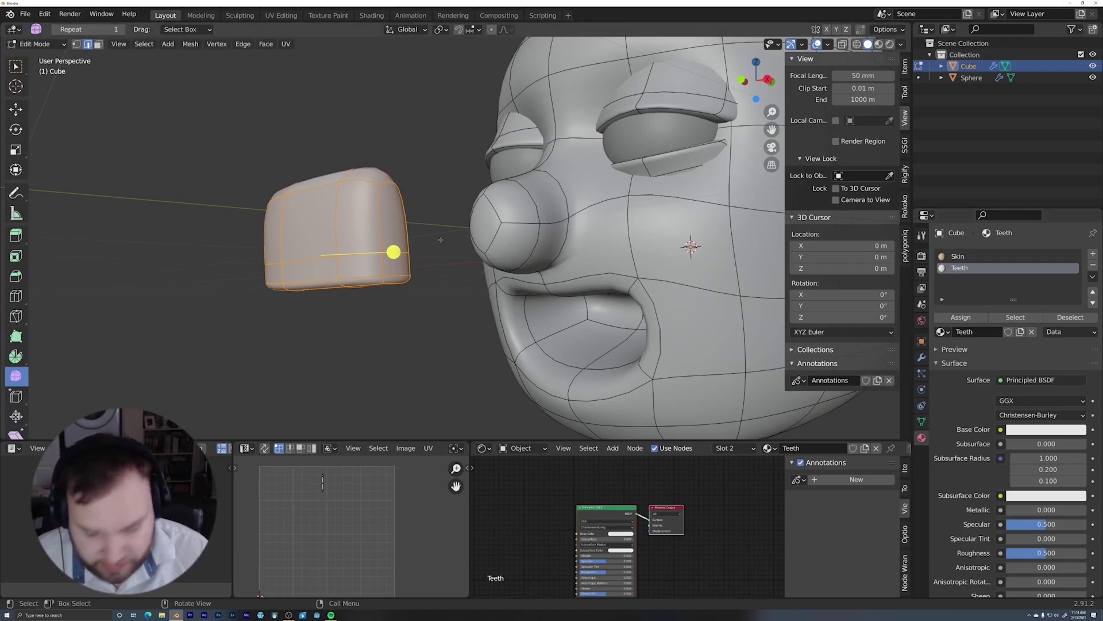
From the right side view, move the teeth block back into the upper part of the mouth, using see-through display for placement
key("KP_3")
middle_click_drag(558, 290, 362, 281, "shift")
key("g")
left_click(723, 319)
key("alt+z")
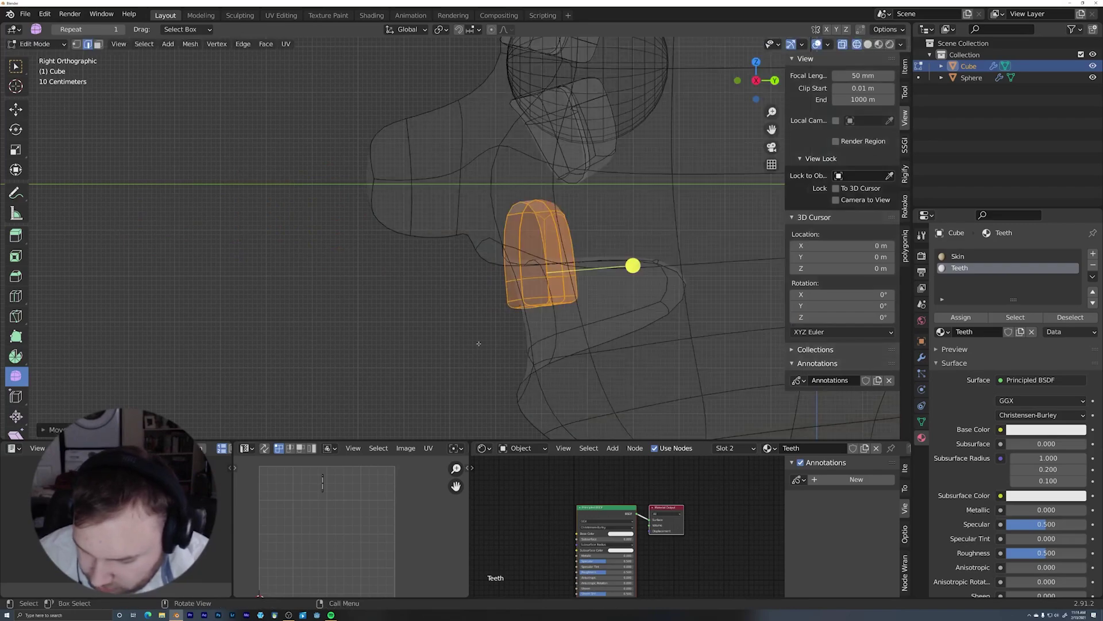
middle_click_drag(677, 300, 577, 311, "shift")
key("g")
left_click(593, 303)
Restore opaque display and adjust the teeth's depth inside the mouth along the Y axis
mouse_move(459, 305)
middle_mouse_down()
mouse_move(579, 315)
mouse_move(591, 345)
mouse_move(641, 333)
mouse_move(572, 266)
mouse_move(531, 280)
mouse_move(539, 291)
mouse_move(586, 256)
mouse_move(601, 295)
middle_mouse_up()
key("alt+z")
key("g")
key("y")
left_click(623, 304)
Return to Object Mode and preview the whole head with rendered shading
scroll(587, 289, "down", 4)
key("Tab")
scroll(588, 258, "down", 3)
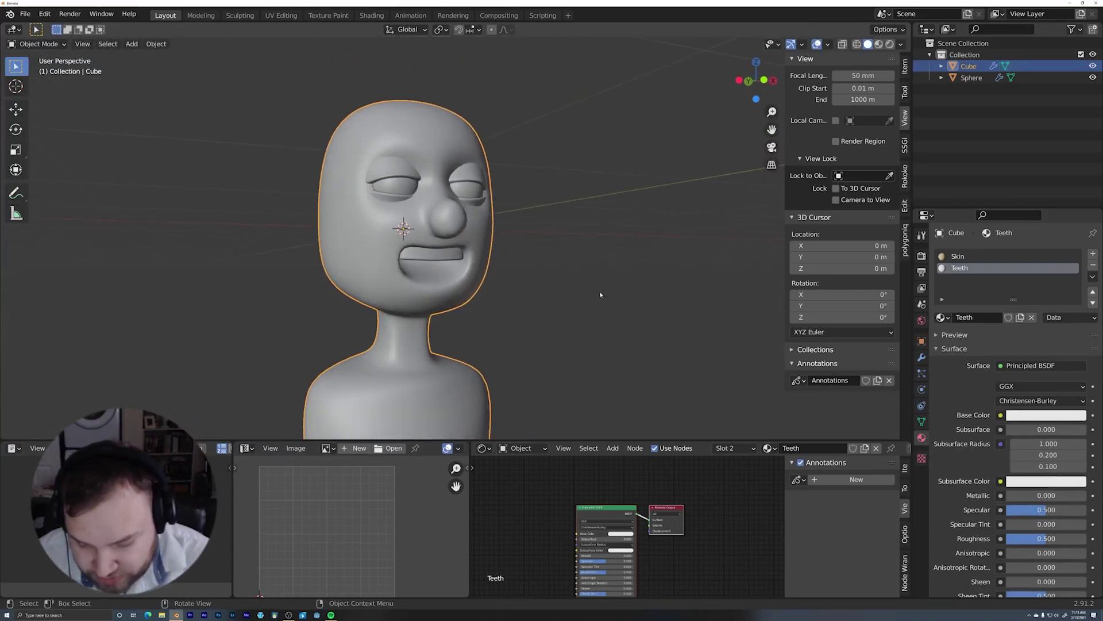
key("z")
left_click(594, 103)
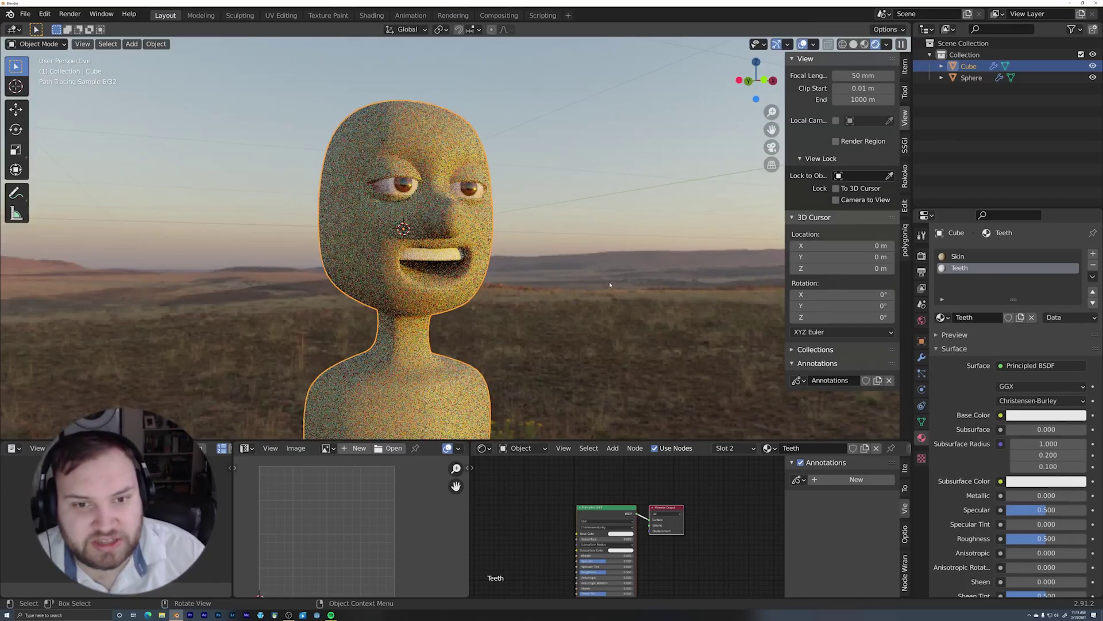
Raise the teeth slightly along the Z axis in Edit Mode, and return to Object Mode with solid shading
middle_click_drag(625, 270, 574, 274)
scroll(570, 288, "up", 2)
key("Tab")
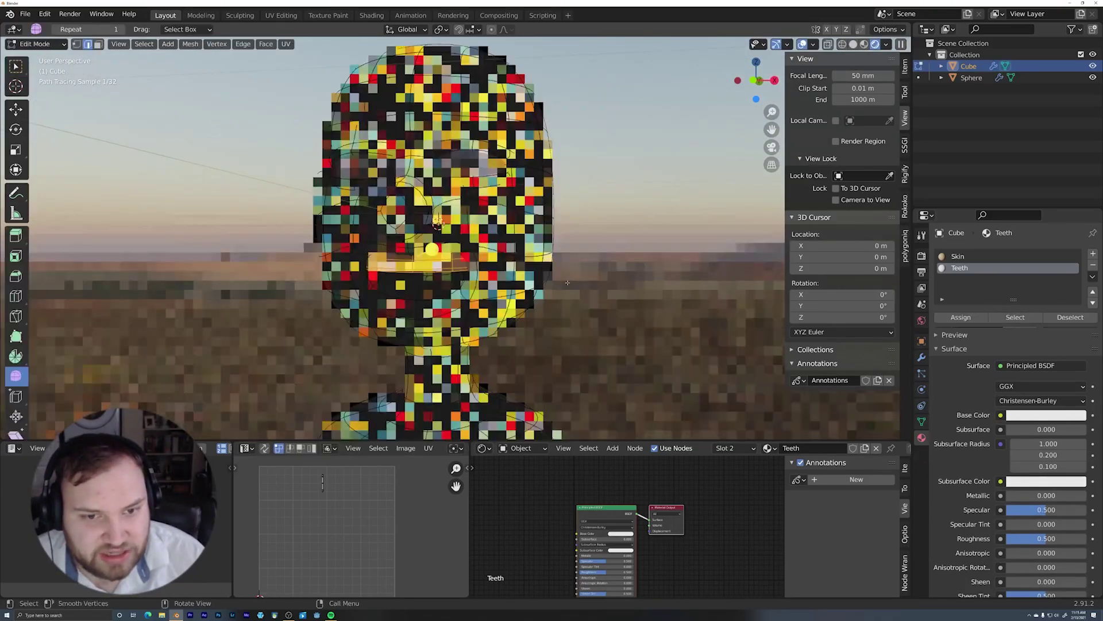
key("g")
key("z")
left_click(580, 274)
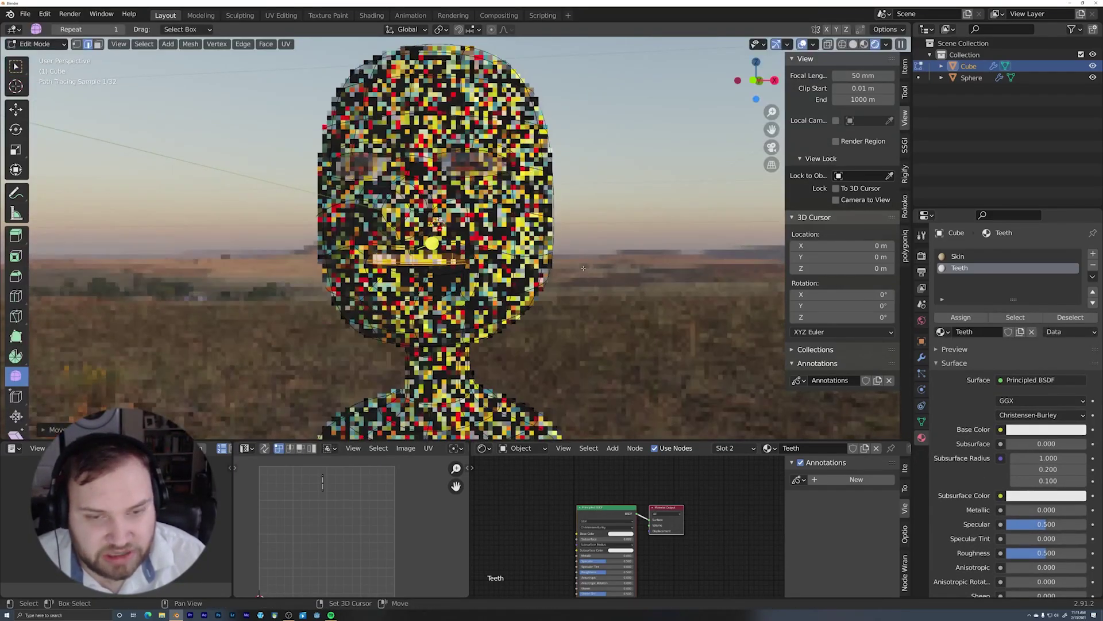
key("Tab")
scroll(561, 285, "down", 4)
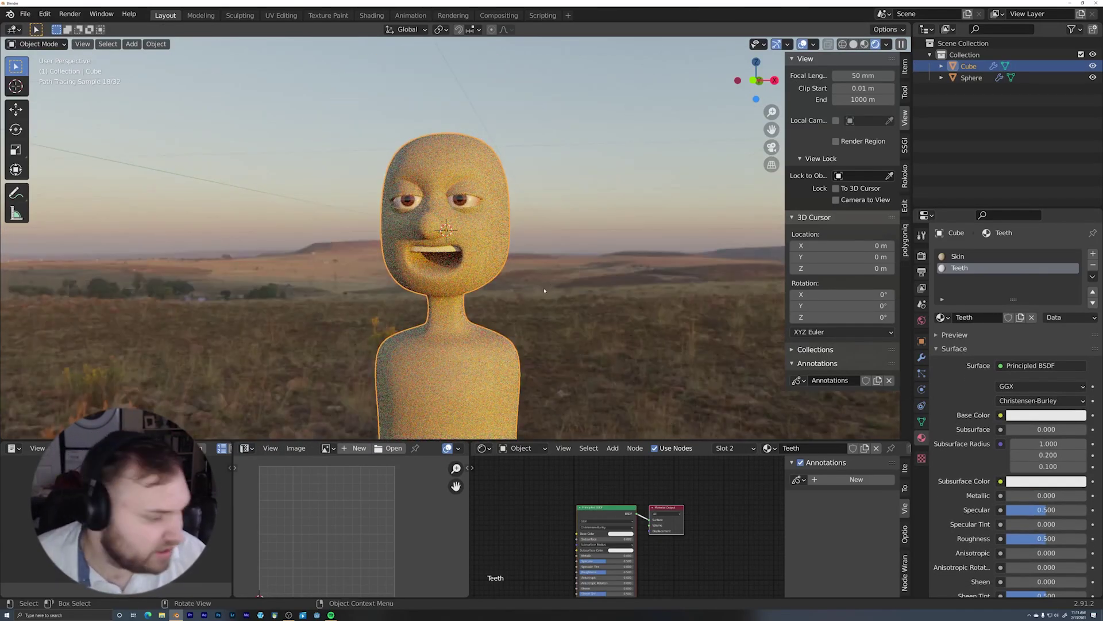
key("z")
scroll(559, 243, "up", 3)
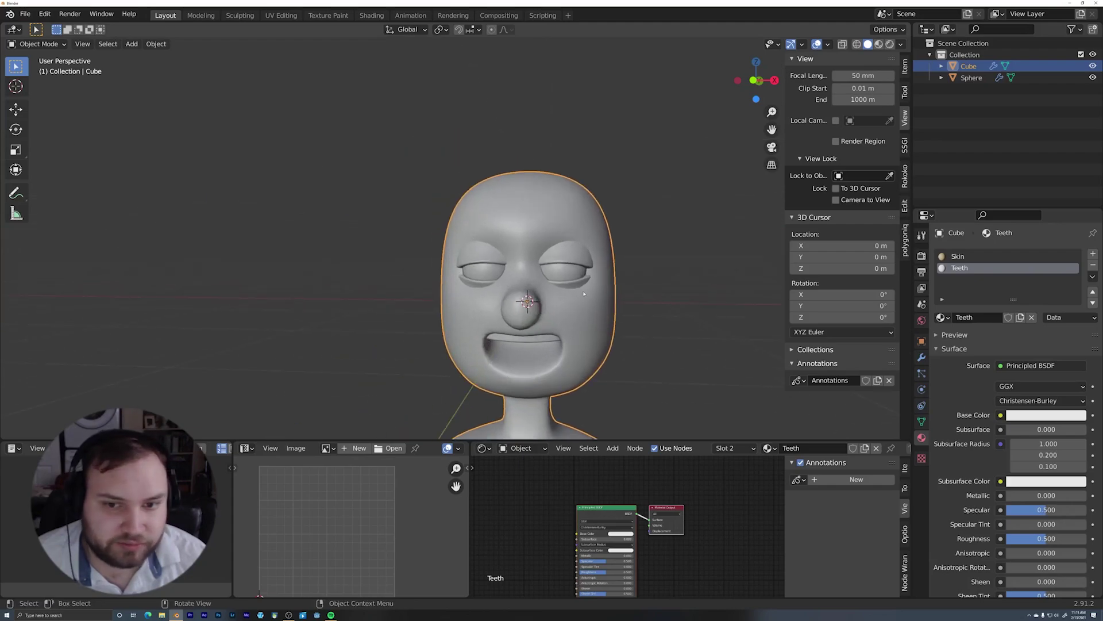
In Edit Mode, duplicate in place the two forehead faces above the character's left eye for an eyebrow
key("Tab")
scroll(615, 290, "up", 5)
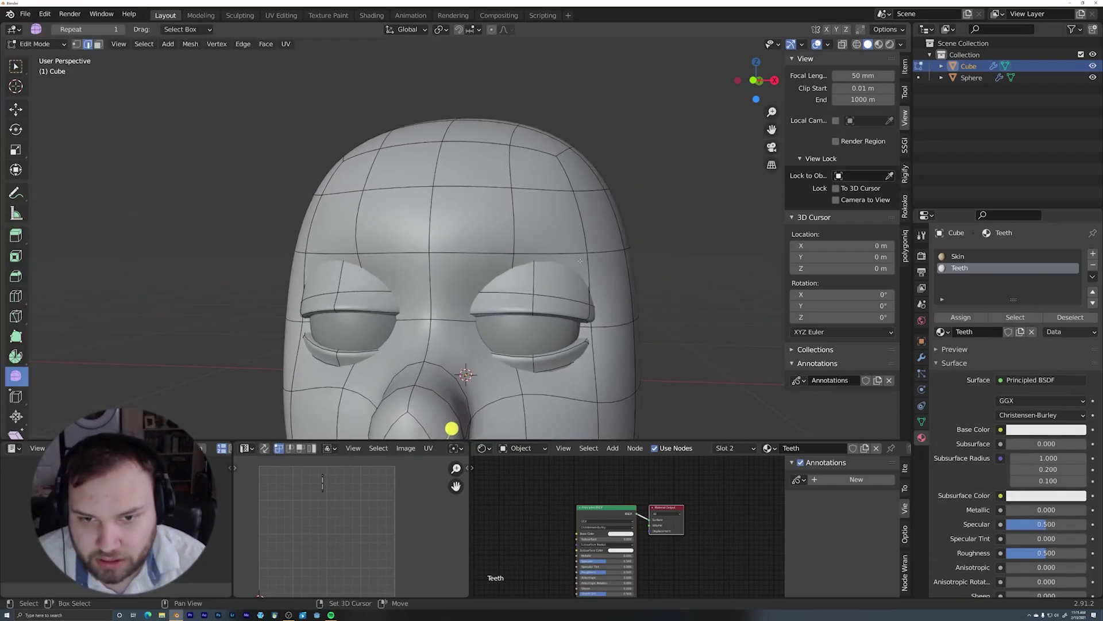
key("3")
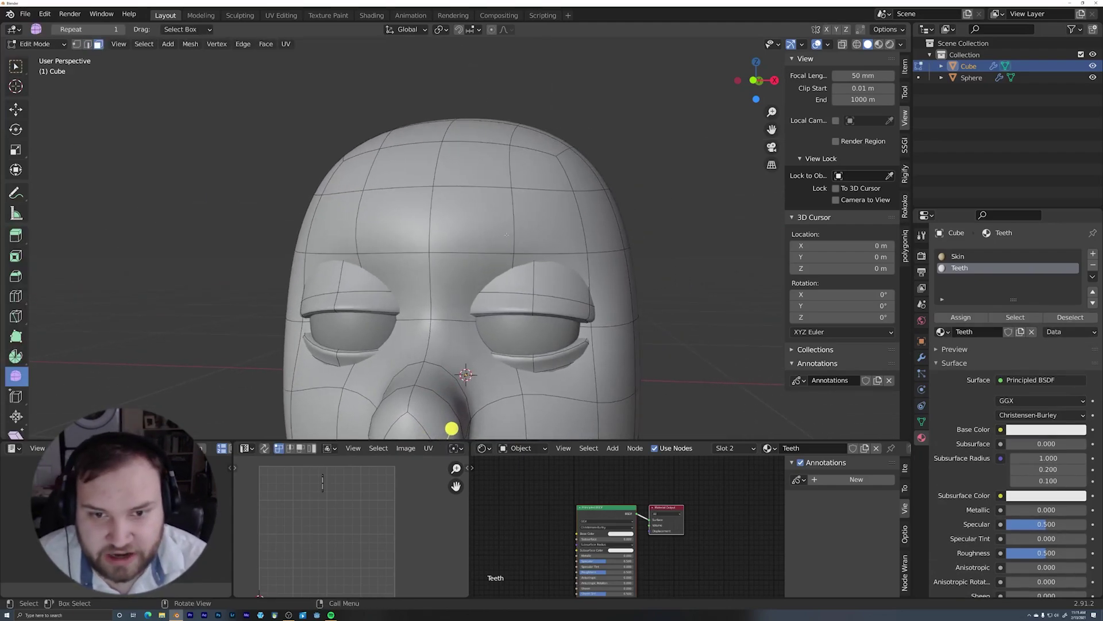
left_click(472, 217)
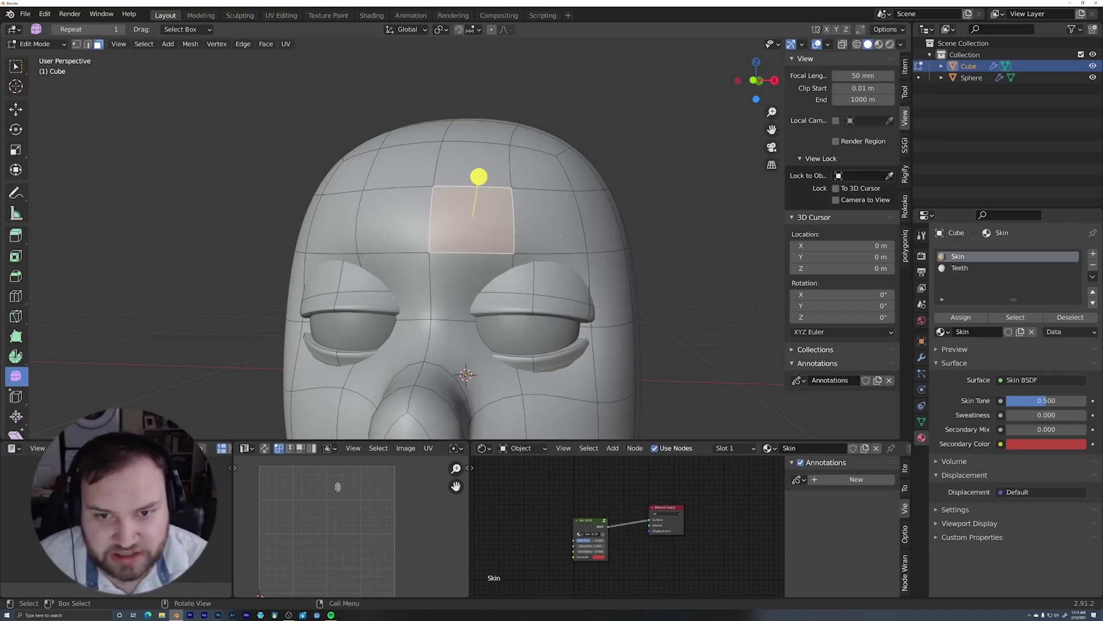
left_click(561, 236, "shift")
middle_click_drag(562, 236, 587, 241)
key("shift+d")
right_click(358, 227)
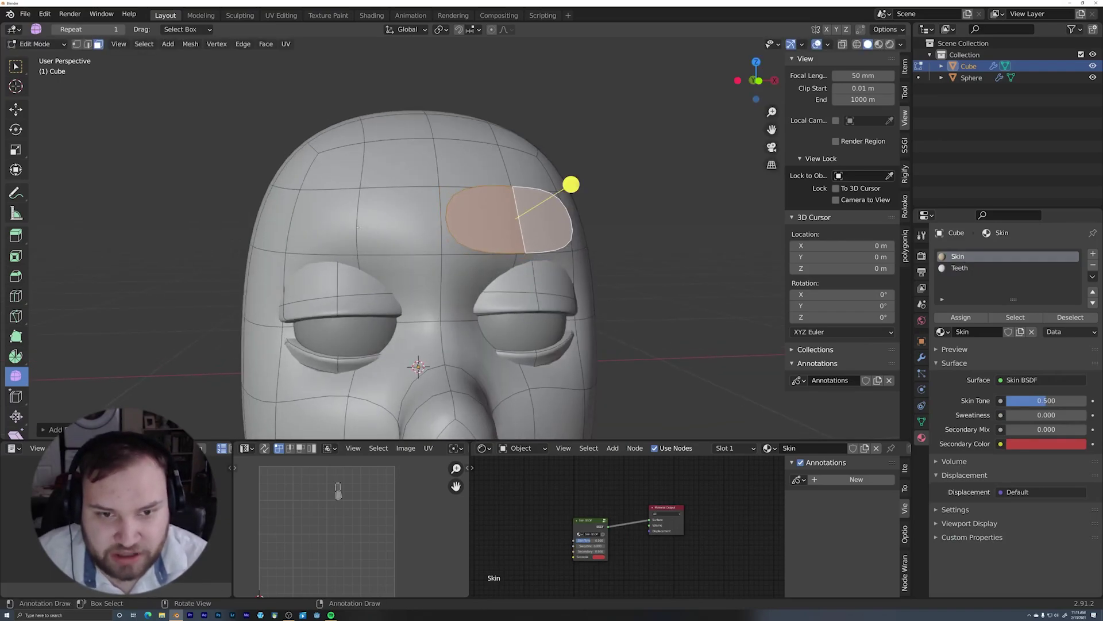
Duplicate in place the two matching forehead faces above the character's right eye
left_click(336, 226)
left_click(393, 223, "shift")
key("shift+d")
right_click(405, 222)
middle_click_drag(442, 212, 479, 240)
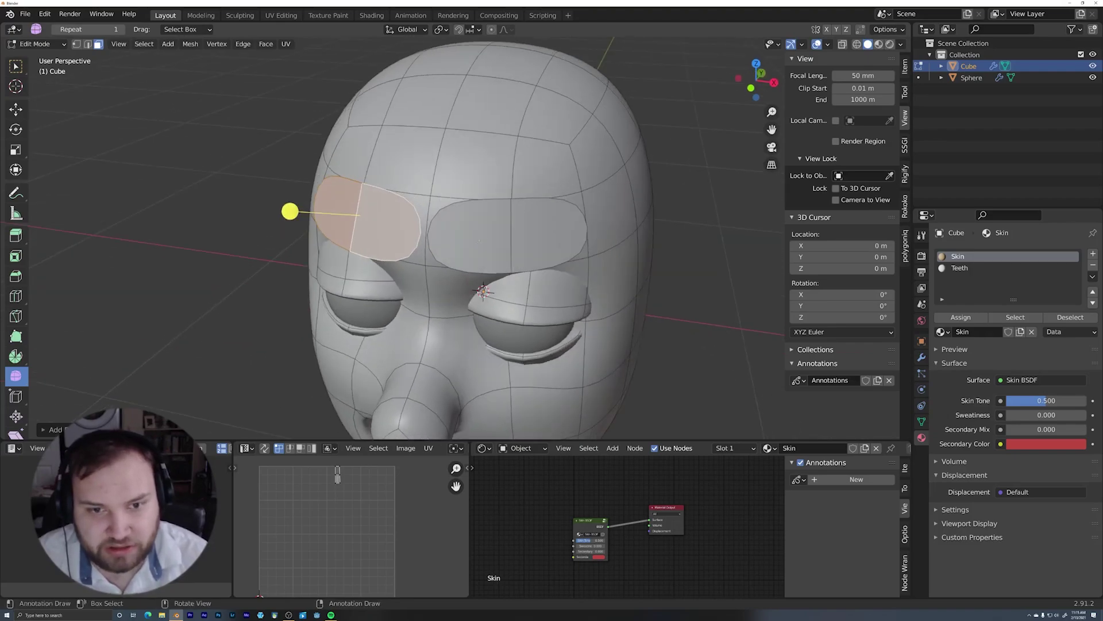
Select both eyebrow patches, scale them to about 0.54 along the Z axis, and shrink them along the Y axis
middle_click_drag(403, 225, 355, 188)
key("s")
key("z")
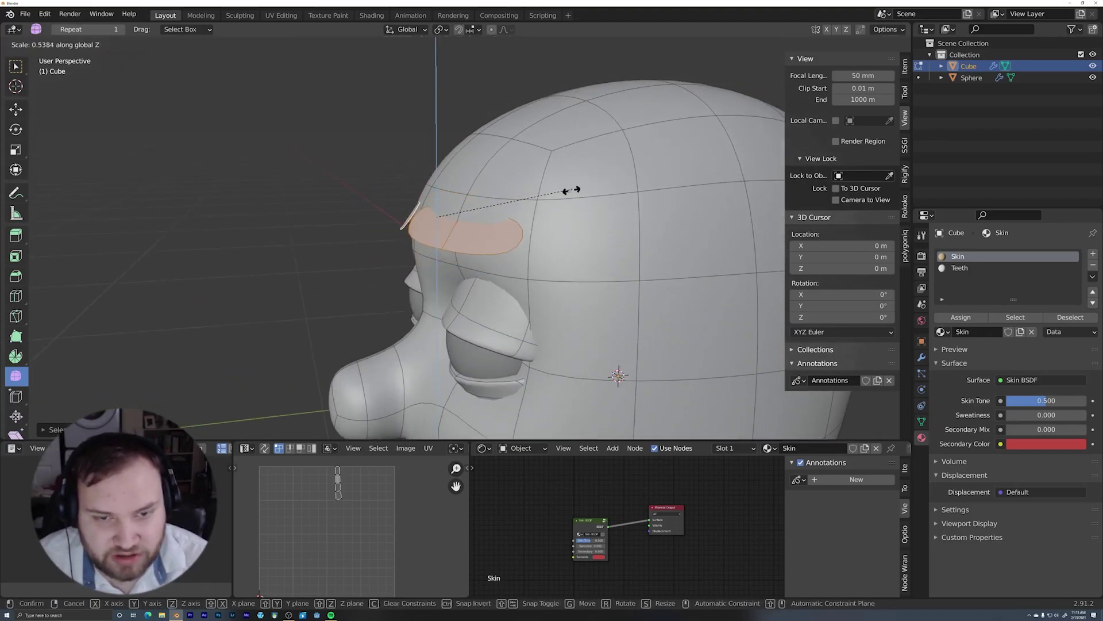
left_click(571, 190)
middle_click_drag(625, 172, 630, 152)
key("s")
key("y")
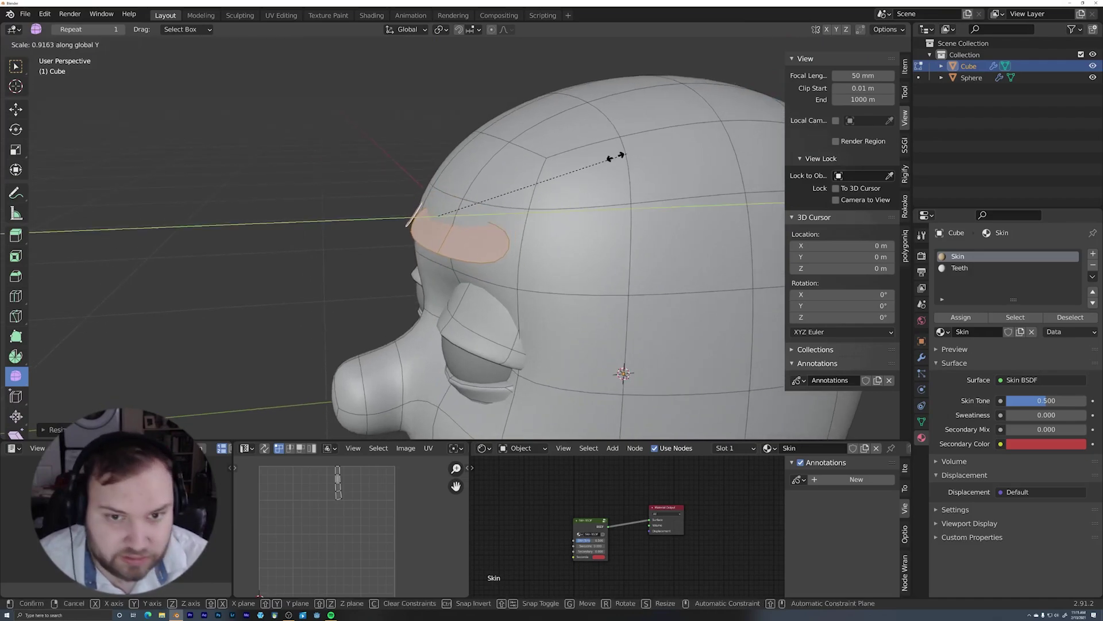
left_click(360, 177)
Extrude both eyebrow patches about 0.016 m outward to give them thickness
key("e")
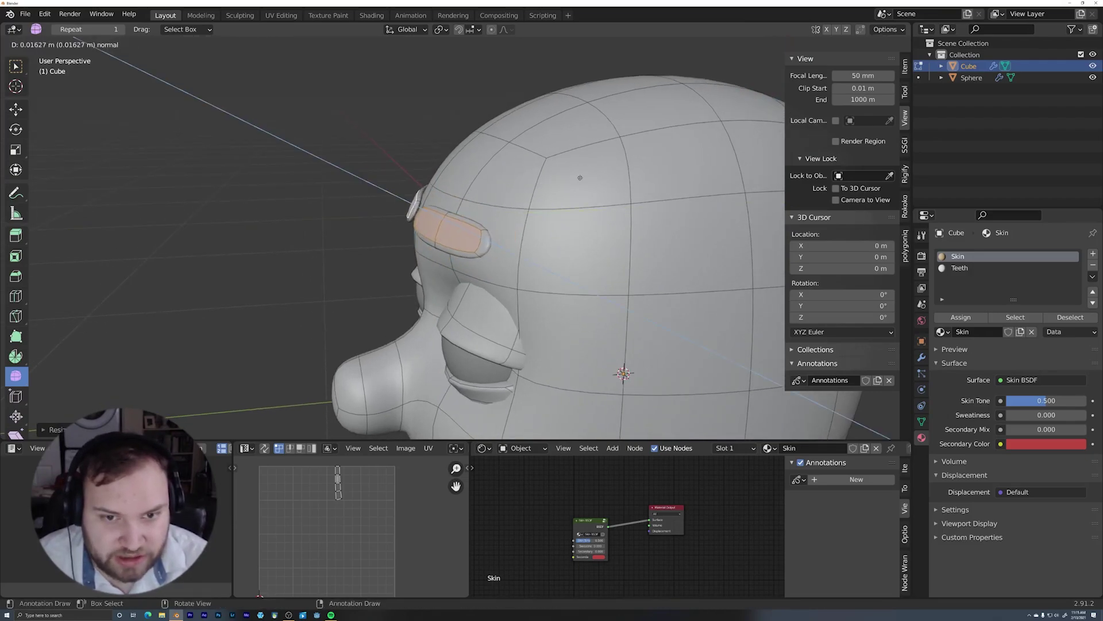
left_click(580, 178)
middle_click_drag(580, 178, 659, 166)
scroll(558, 238, "up", 2)
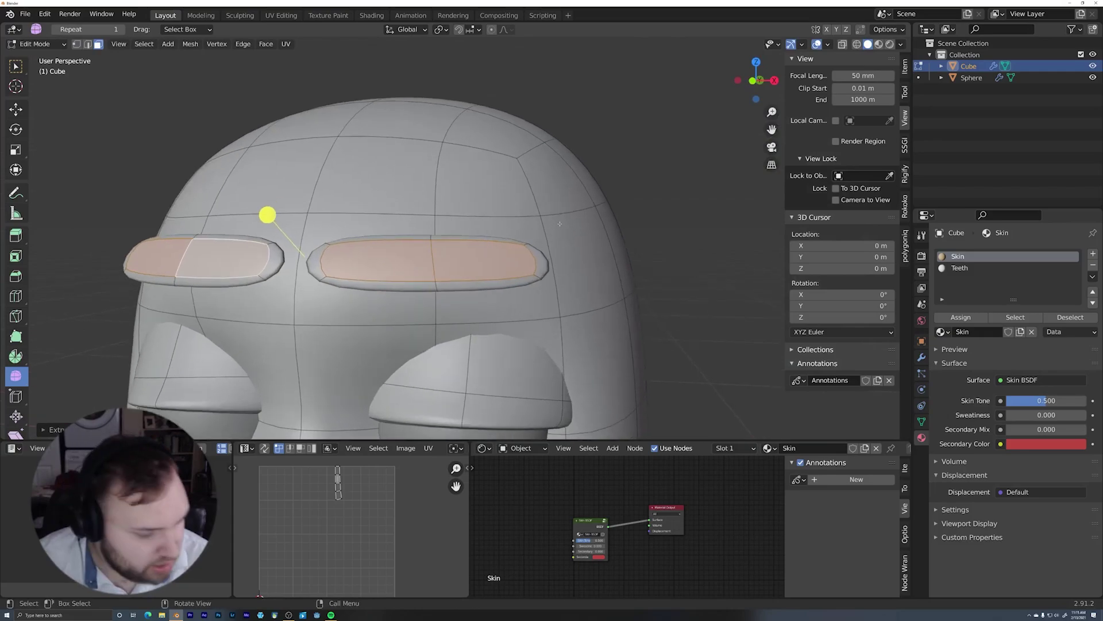
Select the outer end faces of both eyebrows and scale them apart by about 1.24 to lengthen the eyebrows
middle_click_drag(599, 205, 514, 223)
key("2")
left_click(466, 270)
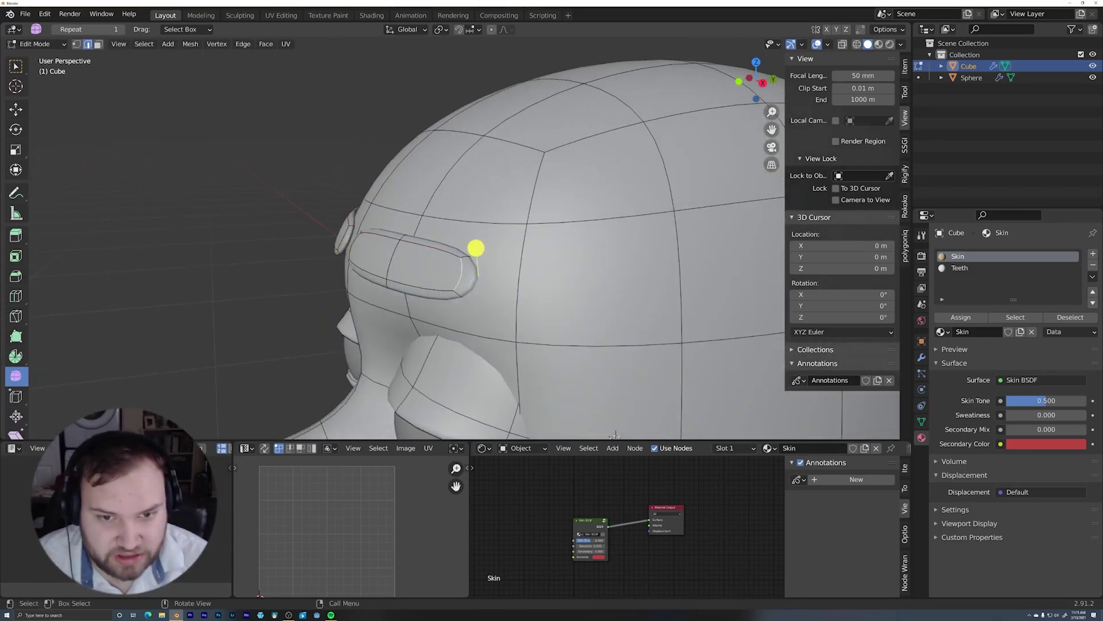
middle_click_drag(449, 279, 375, 264)
key("3")
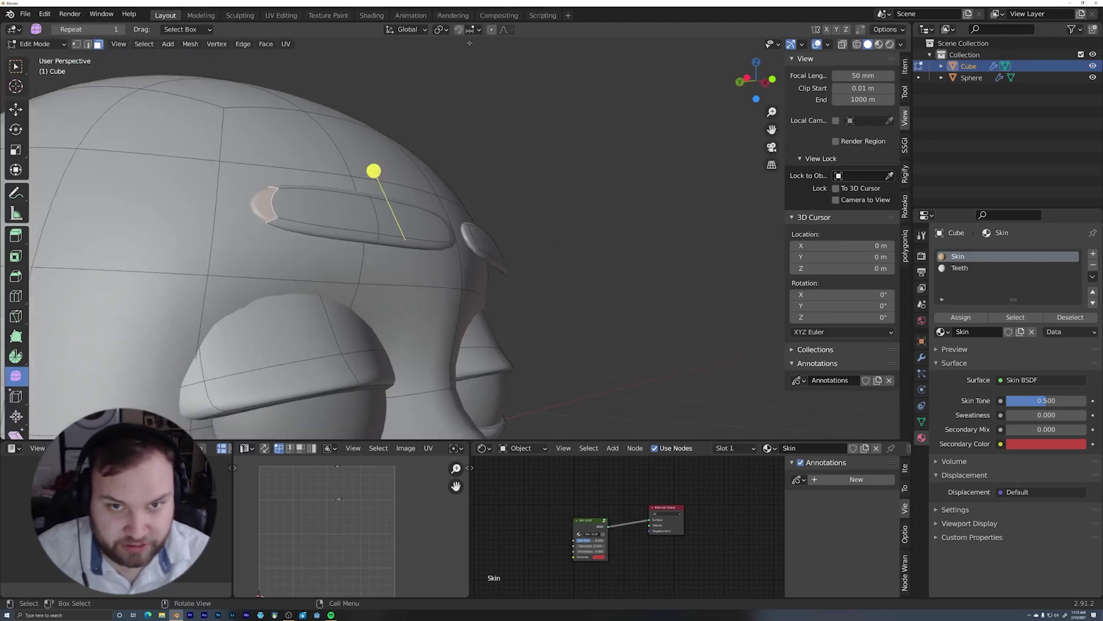
middle_click_drag(469, 43, 564, 199)
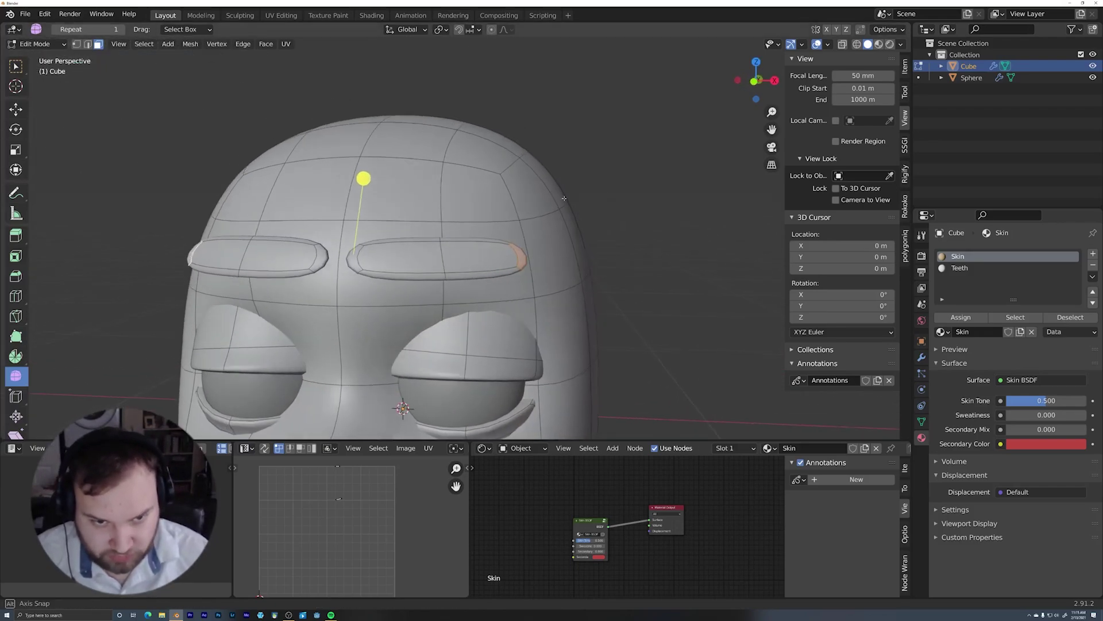
key("s")
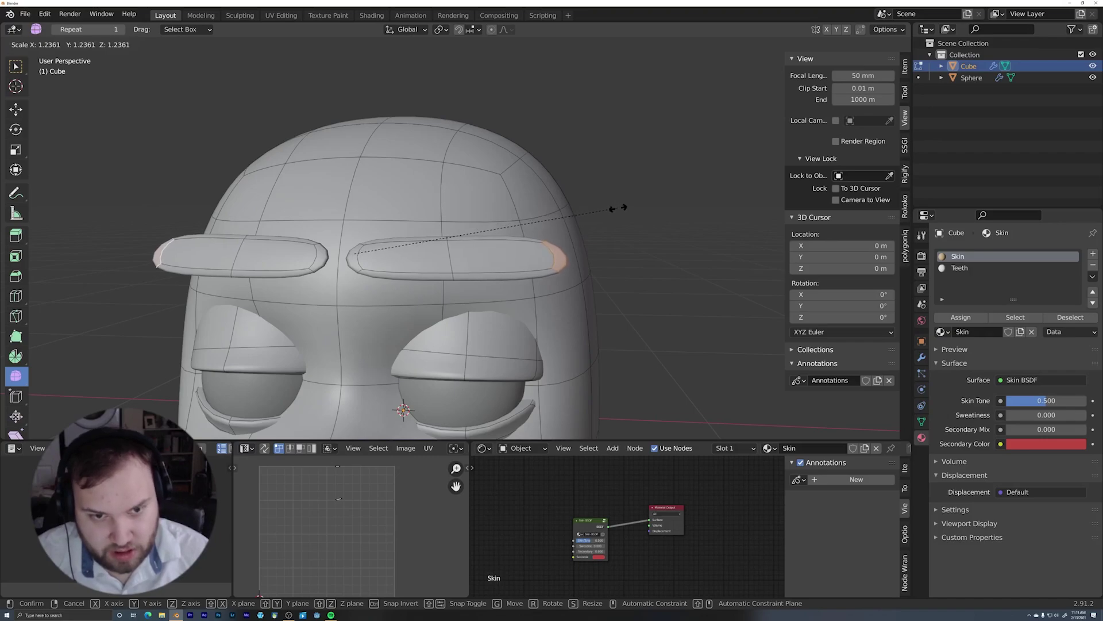
left_click(624, 212)
Set the transform pivot to Individual Origins and shrink the outer end face of each eyebrow to taper it
left_click(441, 30)
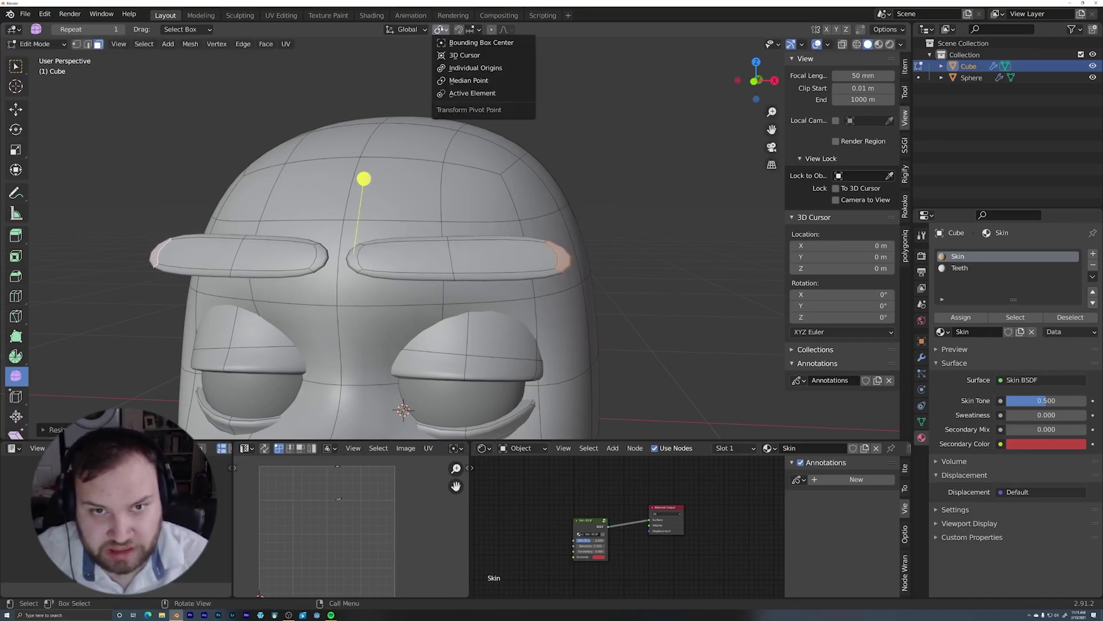
left_click(470, 67)
middle_click_drag(364, 178, 405, 242)
key("s")
left_click(497, 240)
Move the outer eyebrow ends along the Y and Z axes to bring them back and down around the forehead
key("g")
key("y")
left_click(499, 224)
key("g")
key("z")
left_click(527, 251)
Reposition the sections of the character's left eyebrow so it arches and follows the curve of the forehead
key("g")
left_click(420, 244)
left_click(332, 233)
middle_click_drag(331, 233, 476, 233)
key("g")
left_click(339, 248)
middle_click_drag(493, 274, 377, 307)
key("g")
left_click(506, 291)
Adjust the front faces of the character's left eyebrow to even out its thickness against the forehead
key("2")
left_click(571, 293)
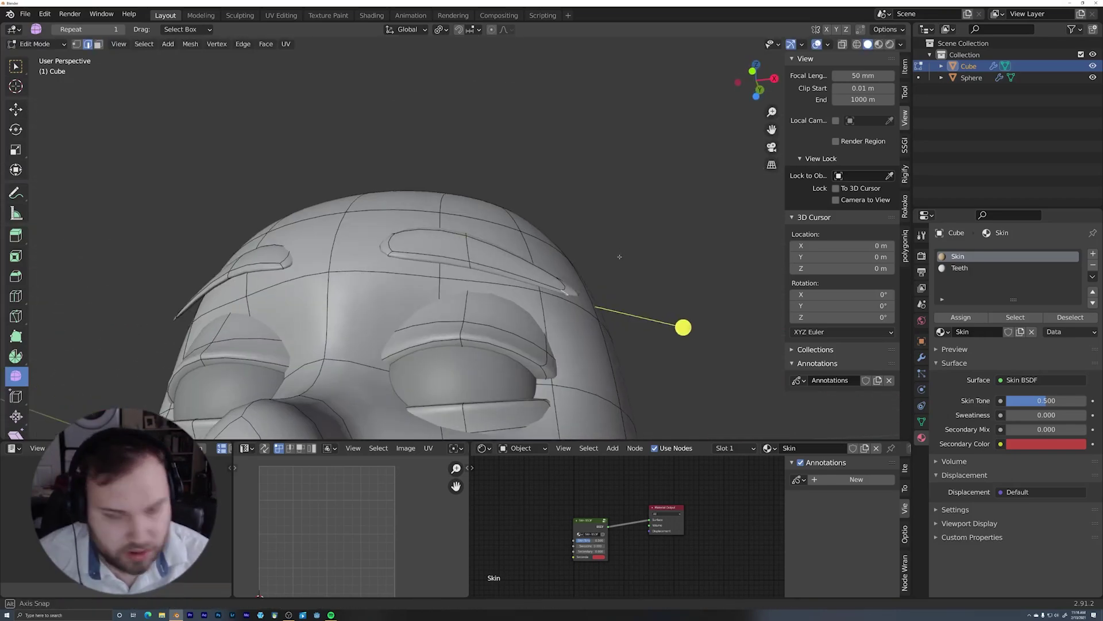
middle_click_drag(618, 256, 589, 292)
key("3")
middle_click_drag(656, 299, 549, 224)
middle_click_drag(396, 252, 520, 241)
key("g")
left_click(421, 250)
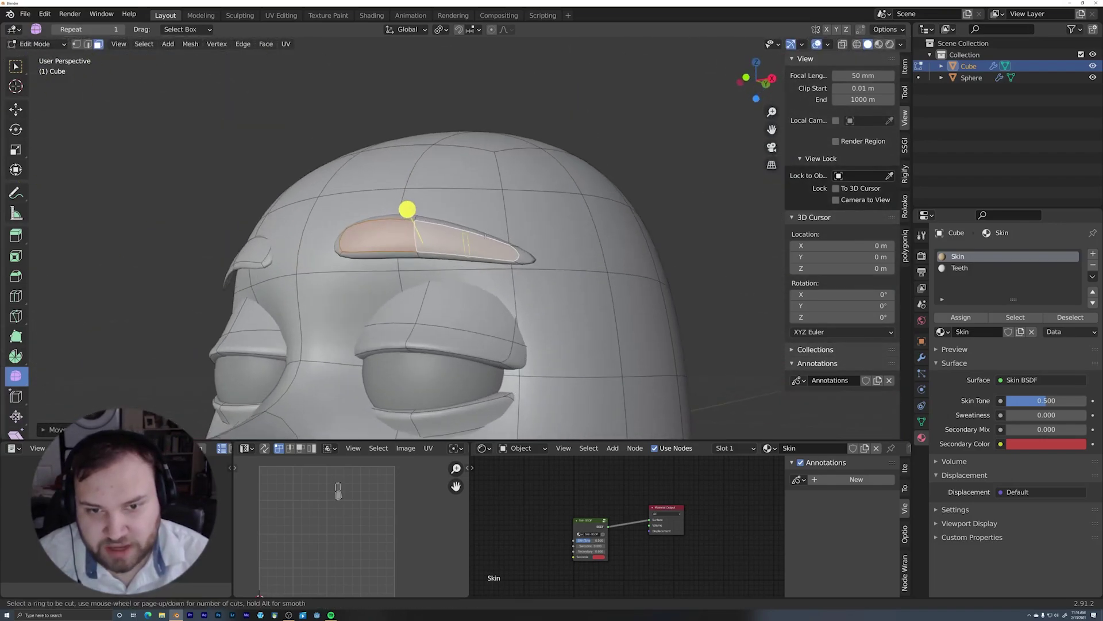
Add an edge loop near the outer end of the character's left eyebrow and reshape that end to round it
key("ctrl+r")
left_click(522, 238)
left_click(598, 269)
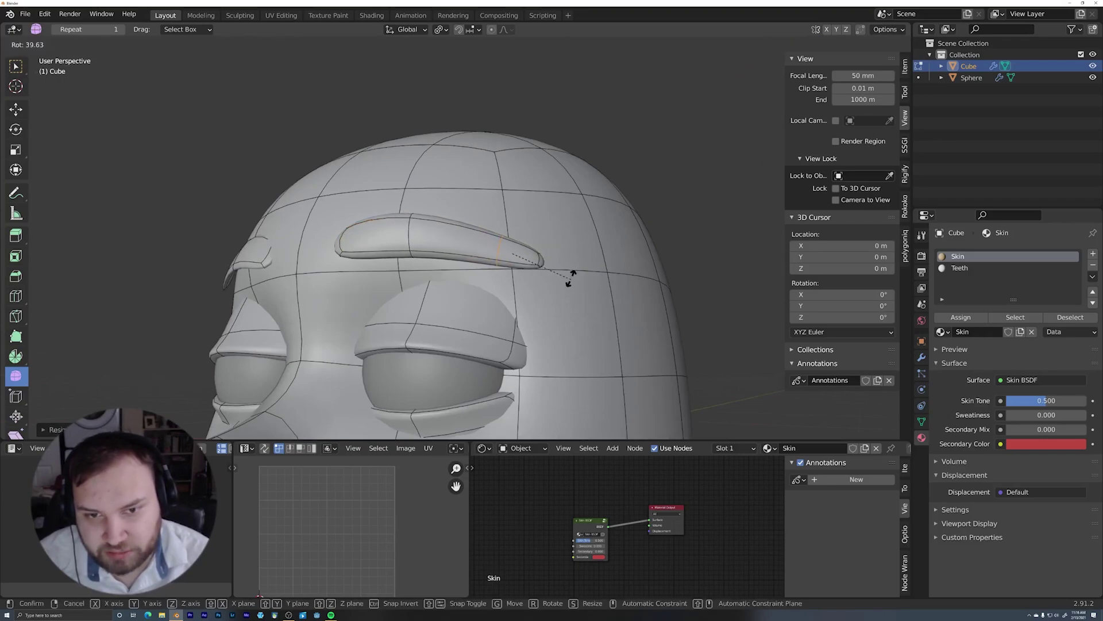
key("g")
middle_click_drag(573, 254, 562, 295)
left_click(524, 260)
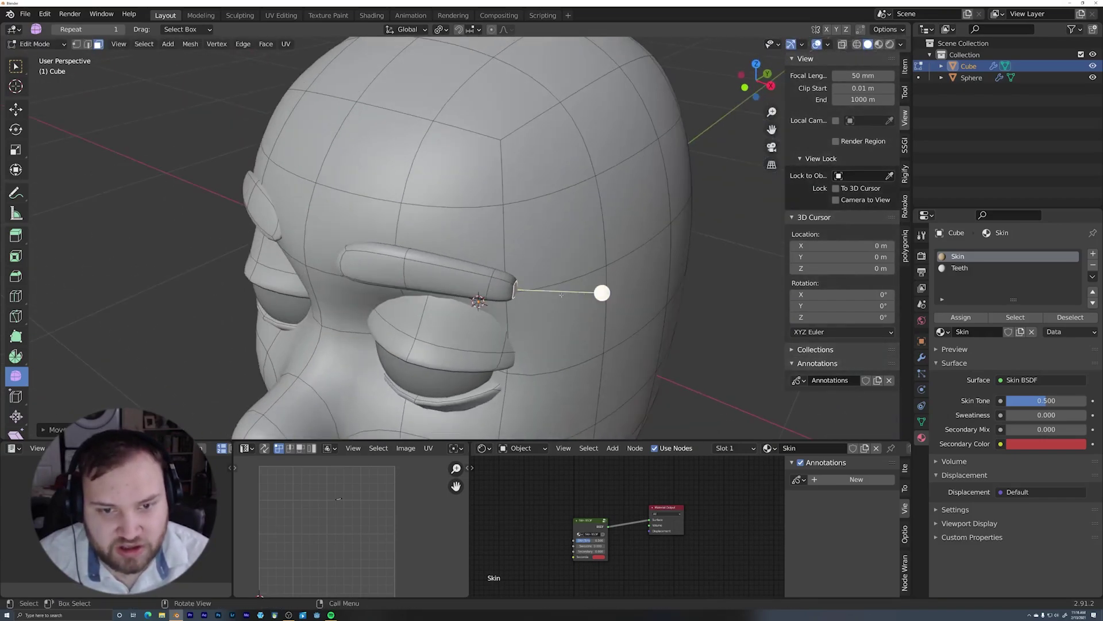
Select the character's entire left eyebrow and move it about 0.007 m along Y into the forehead
key("l")
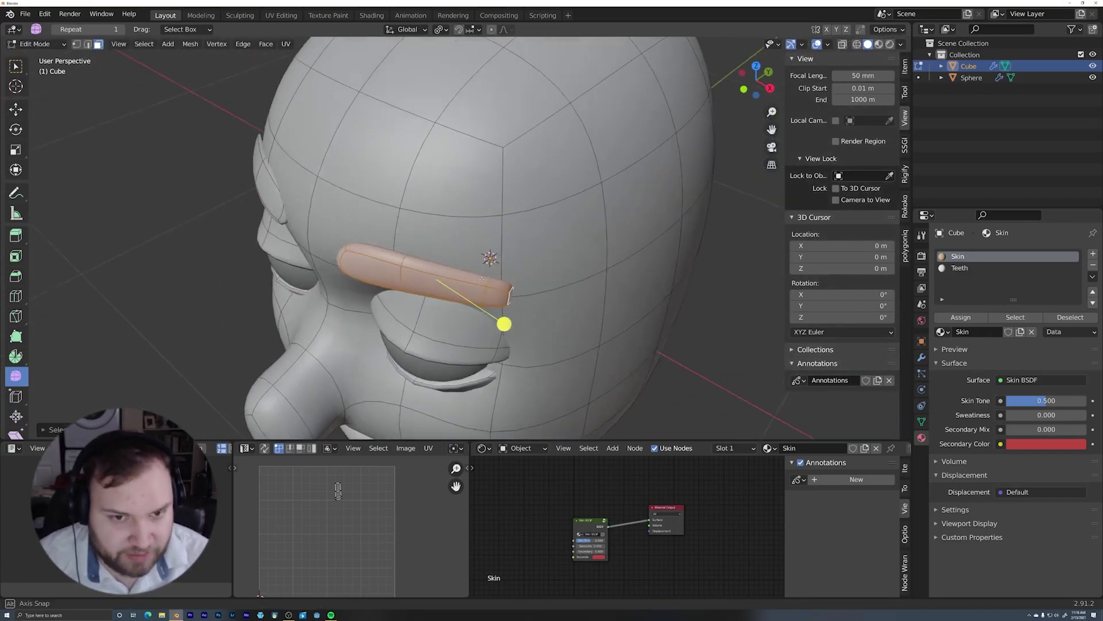
middle_click_drag(462, 277, 420, 266)
key("g")
key("y")
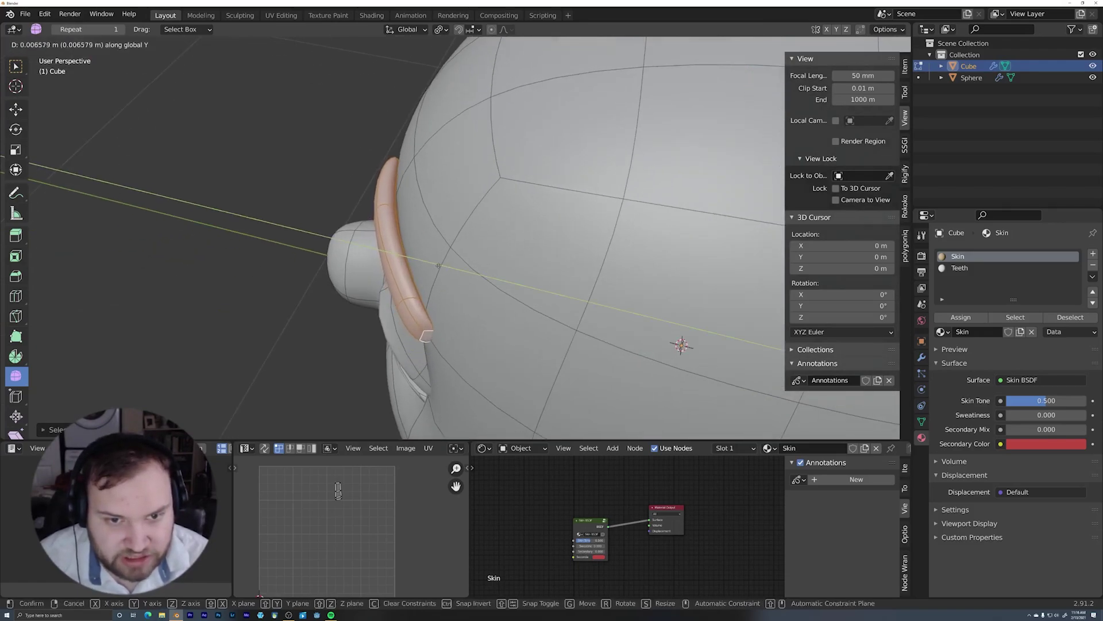
left_click(501, 253)
Delete the unshaped eyebrow above the character's right eye
middle_click_drag(501, 253, 312, 294)
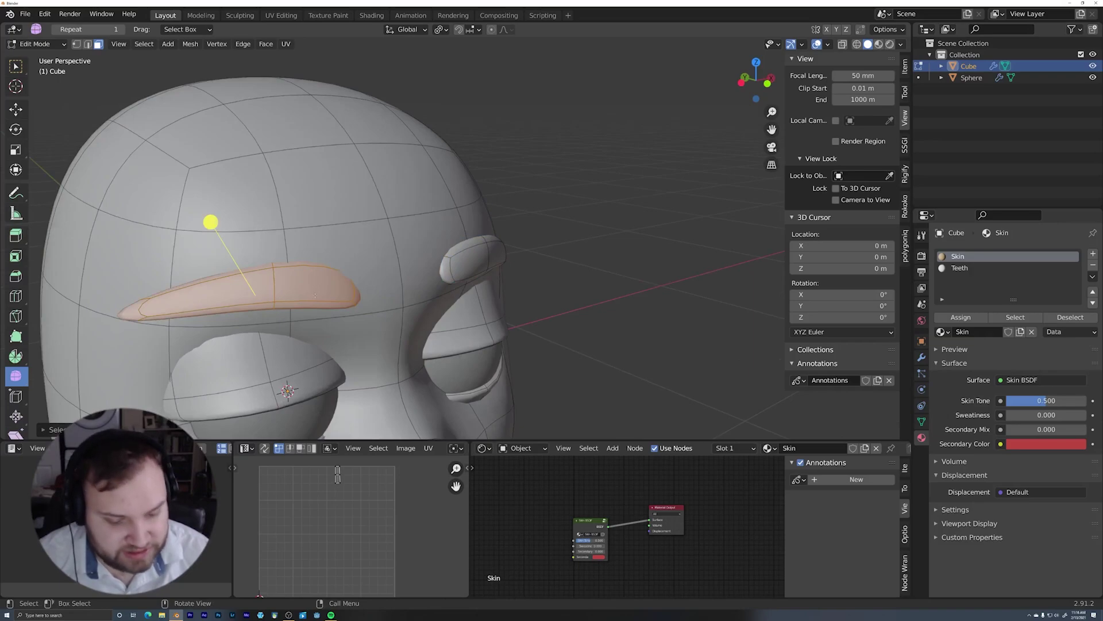
key("x")
left_click(319, 299)
scroll(489, 256, "down", 5)
middle_click_drag(550, 234, 472, 313)
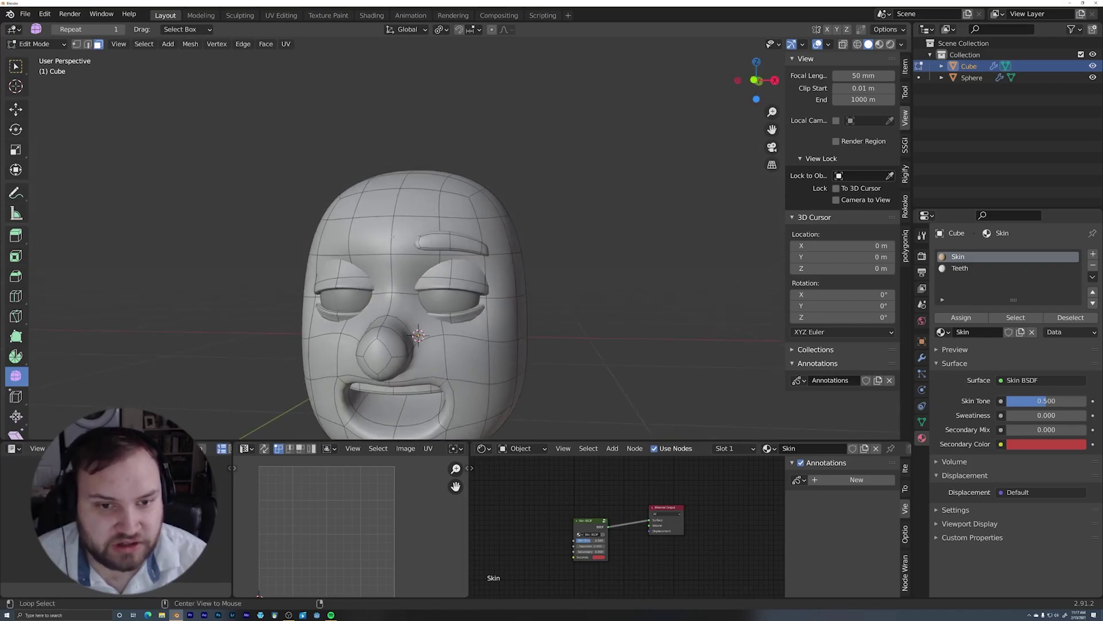
Select the head's vertical centre edge loop and snap the 3D cursor to it
left_click(429, 197, "alt")
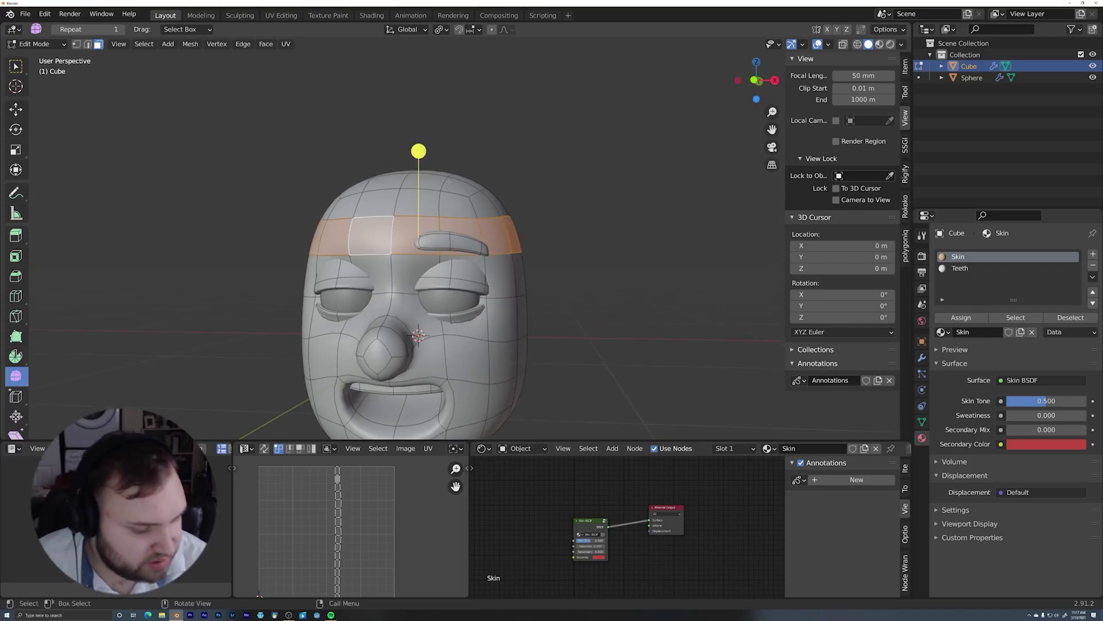
key("2")
left_click(418, 270, "alt")
middle_click_drag(419, 270, 566, 158)
key("shift+s")
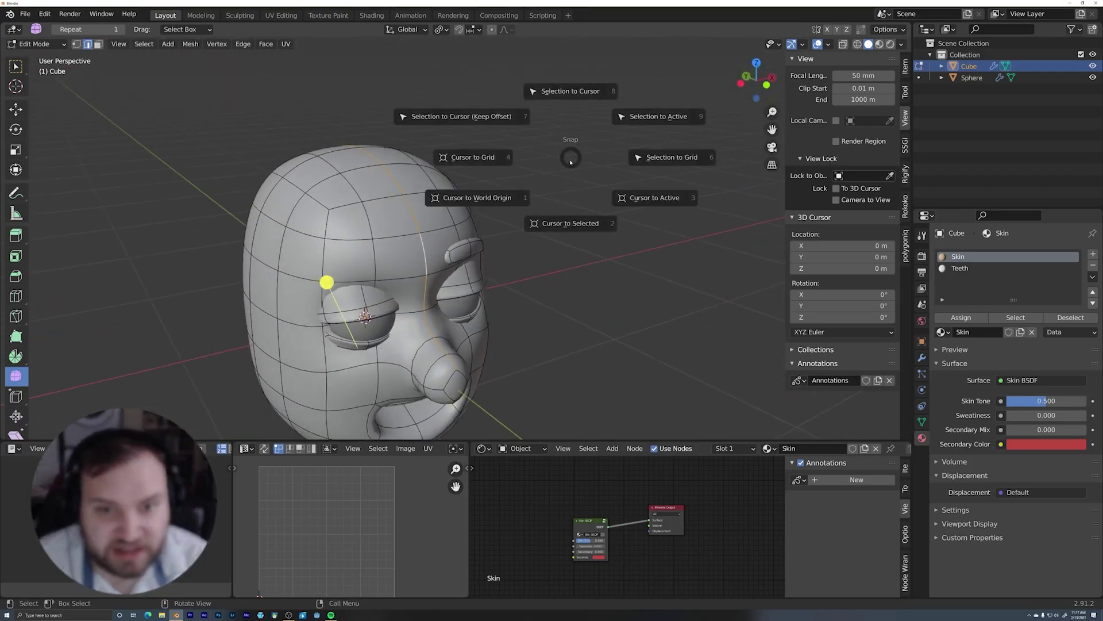
left_click(569, 223)
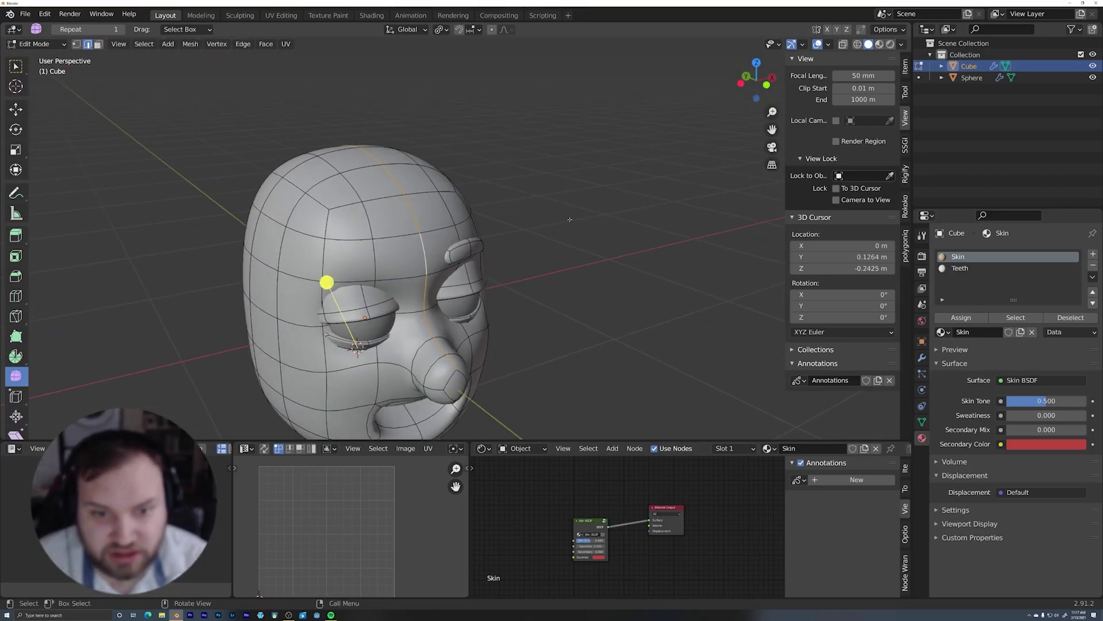
Duplicate the finished eyebrow in place and mirror it around the 3D cursor with a scale of -1 along X
middle_click_drag(569, 223, 500, 303)
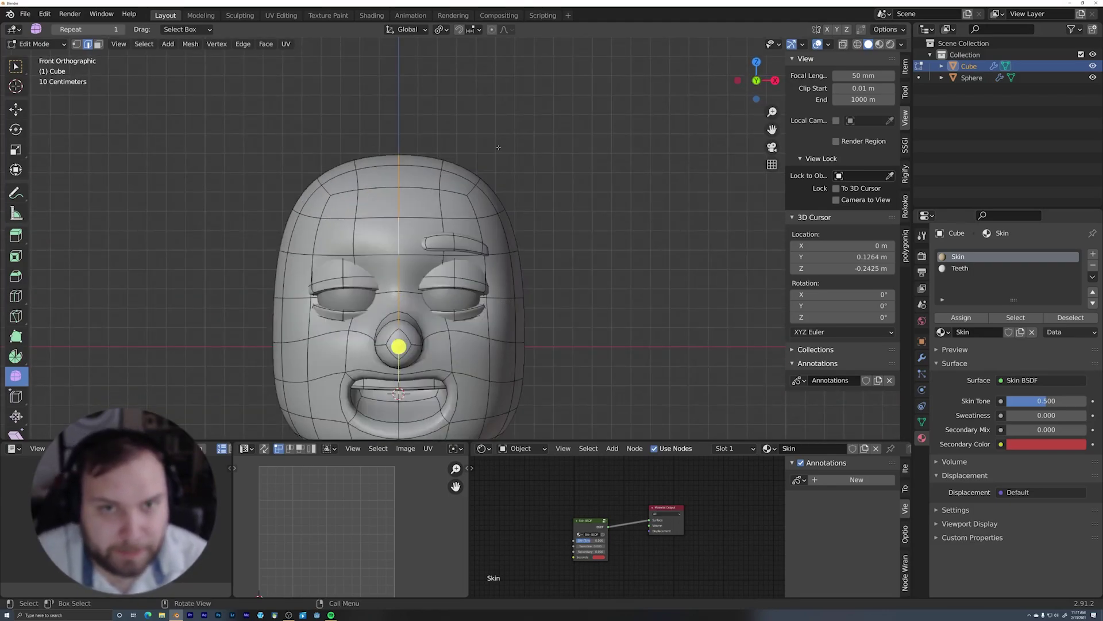
left_click(441, 30)
left_click(452, 55)
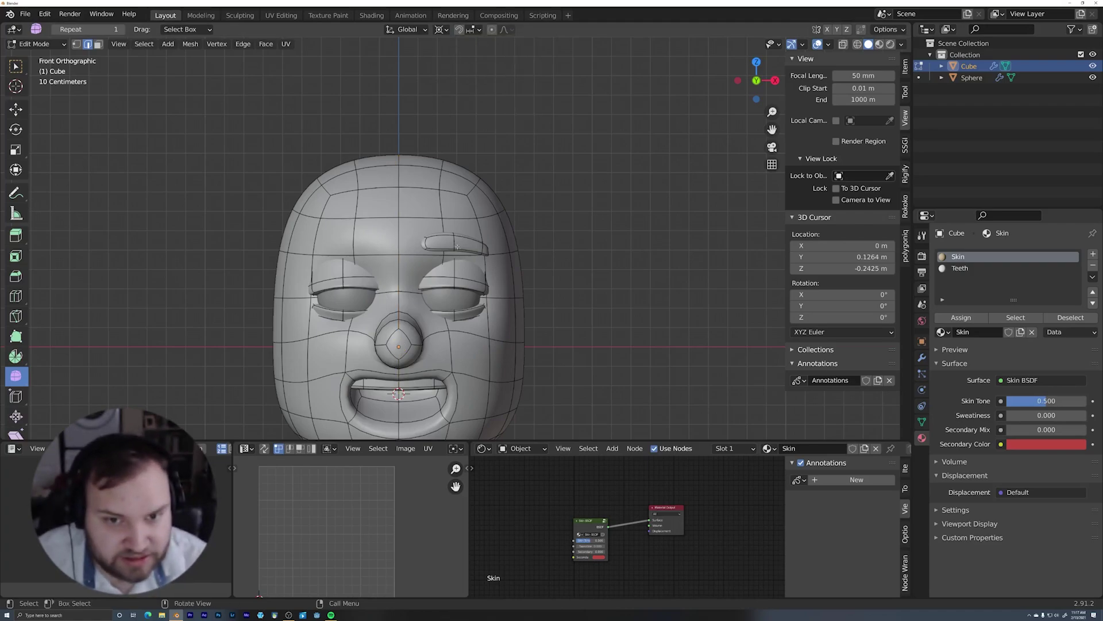
key("shift+d")
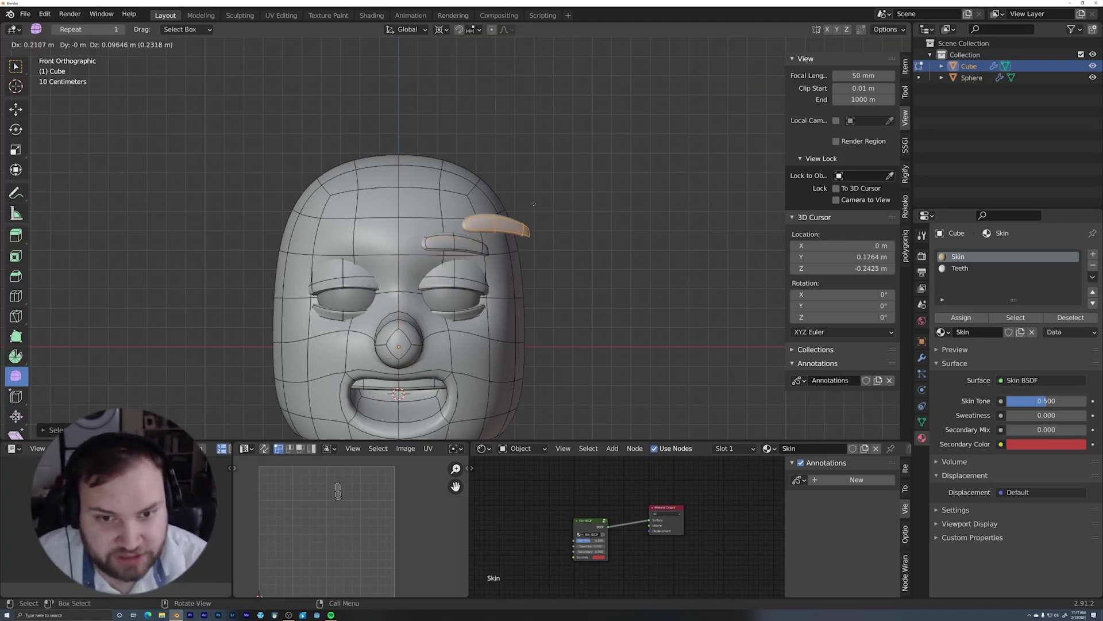
right_click(563, 209)
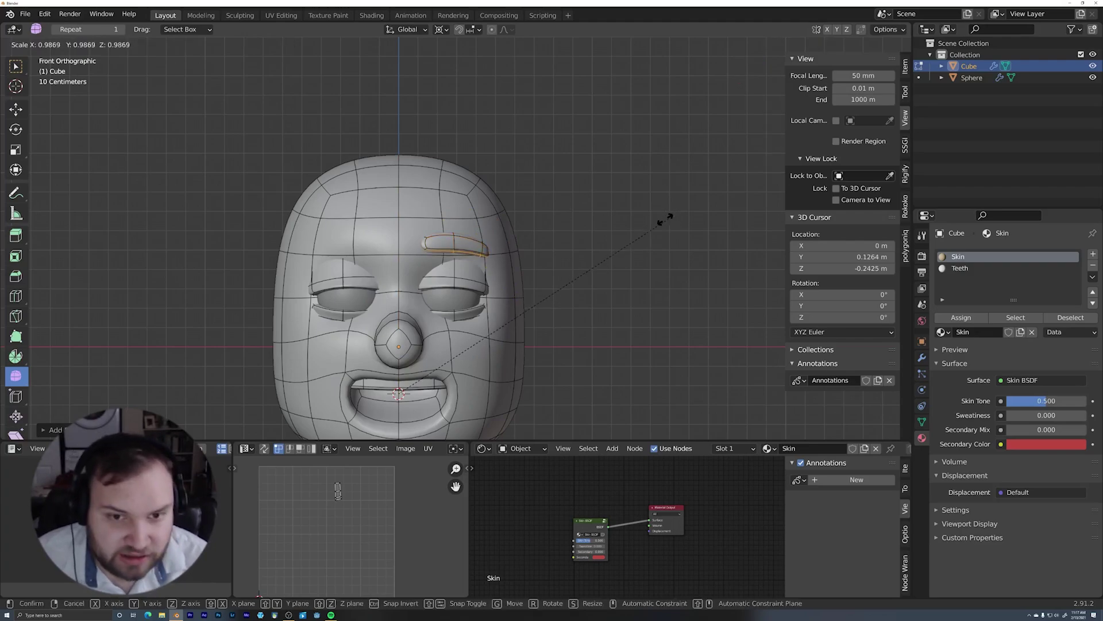
key("s")
key("x")
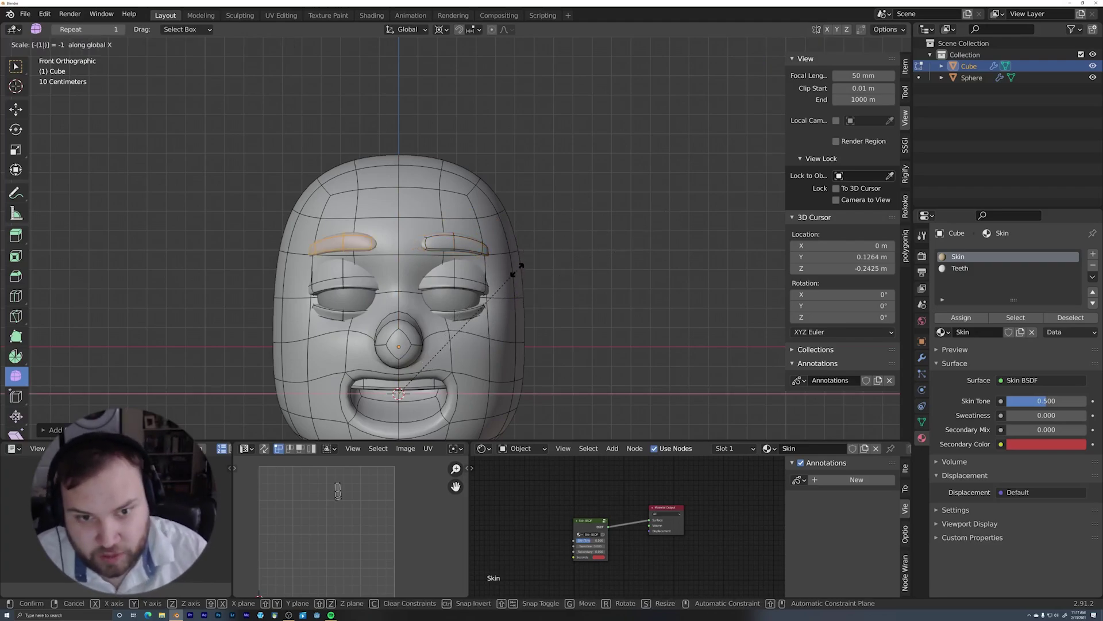
key("Return")
middle_click_drag(496, 291, 505, 245)
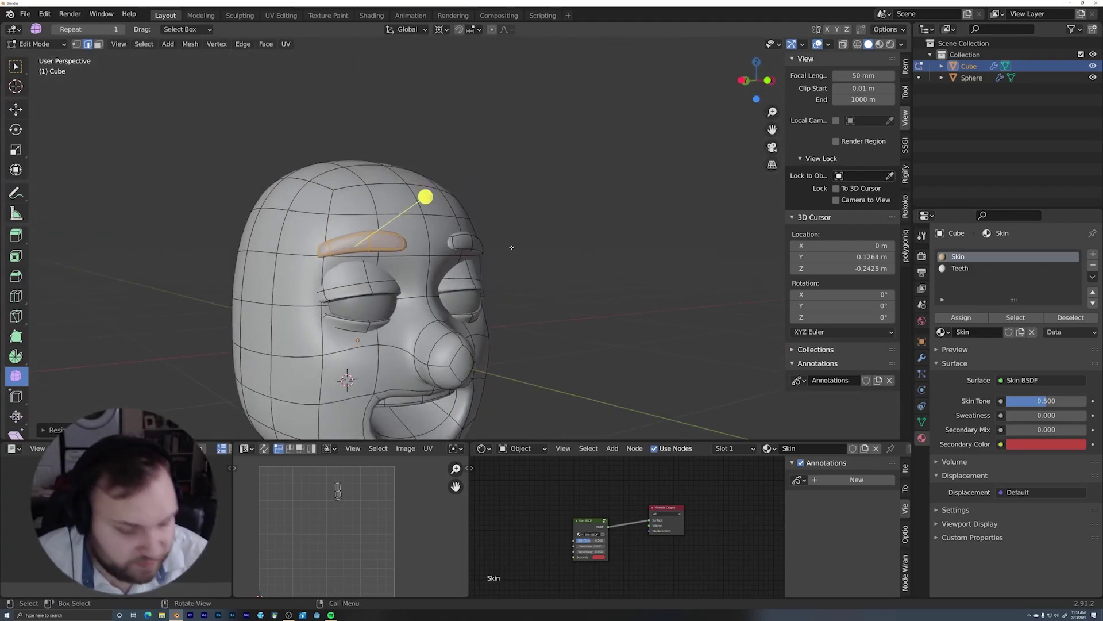
Recalculate the normals of the whole head mesh and inspect the smooth result in Object Mode
key("a")
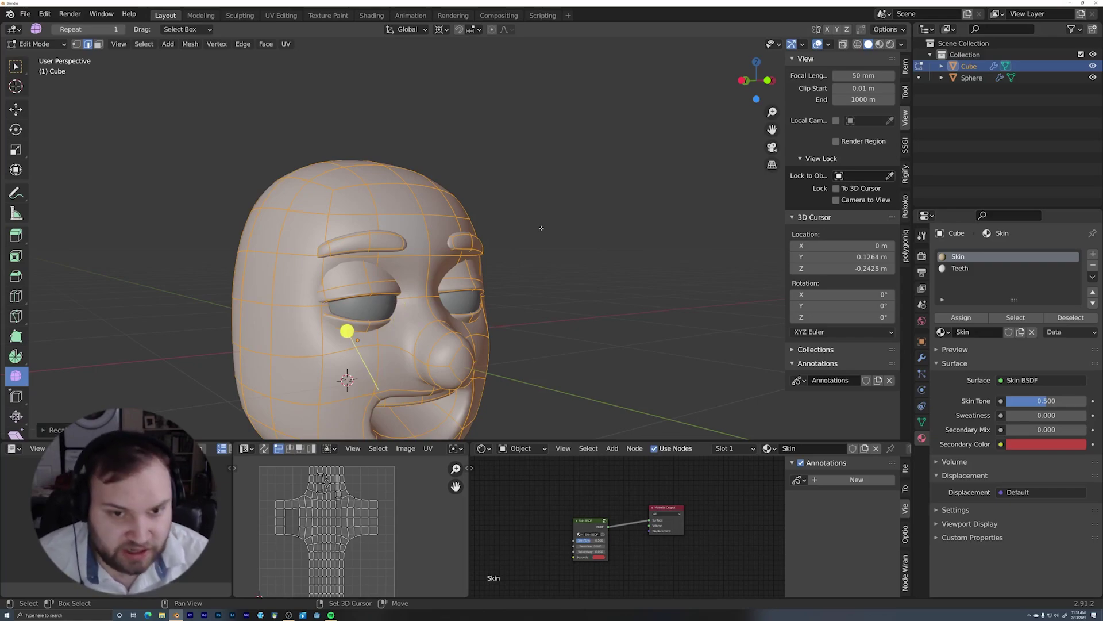
middle_click_drag(347, 331, 568, 229)
key("Tab")
scroll(568, 228, "up", 3)
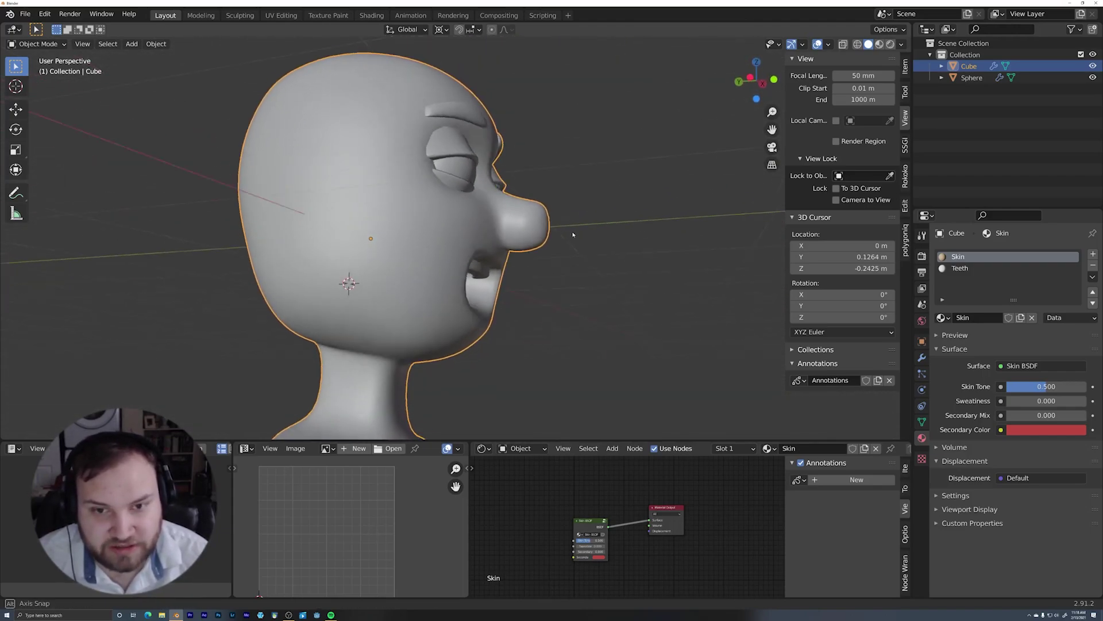
Reshape the edge loop around the nose by moving it along Y and scaling it along X
key("Tab")
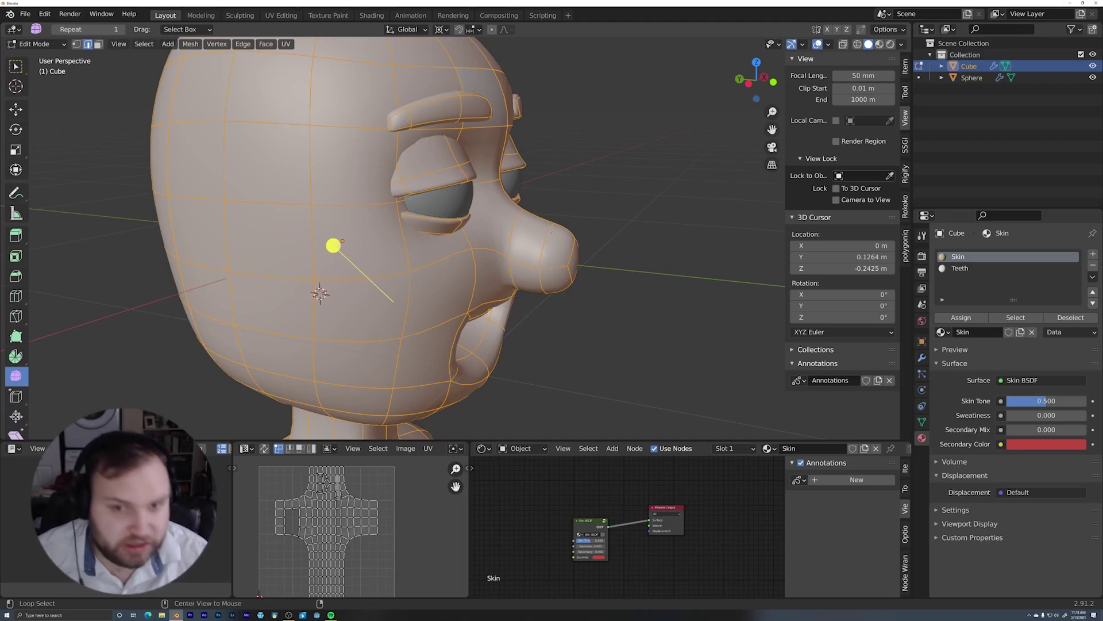
key("alt+a")
middle_click_drag(550, 232, 491, 272)
key("g")
key("y")
left_click(497, 269)
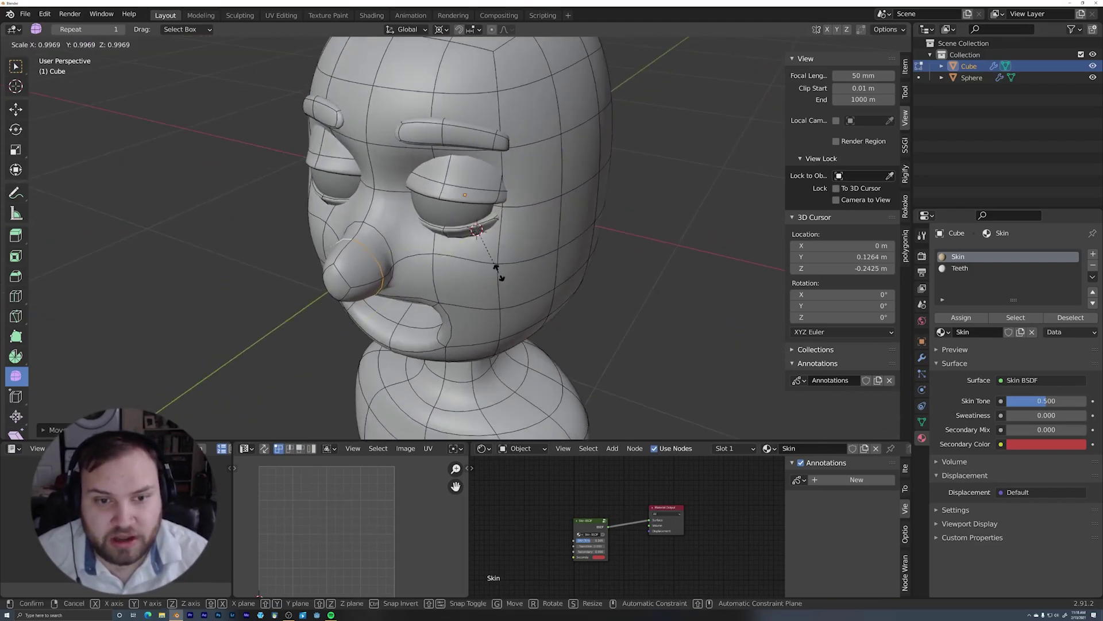
key("s")
key("x")
left_click(519, 270)
Push the nose tip face about 0.063 m back along the Y axis to shorten the nose
middle_click_drag(412, 234, 447, 271)
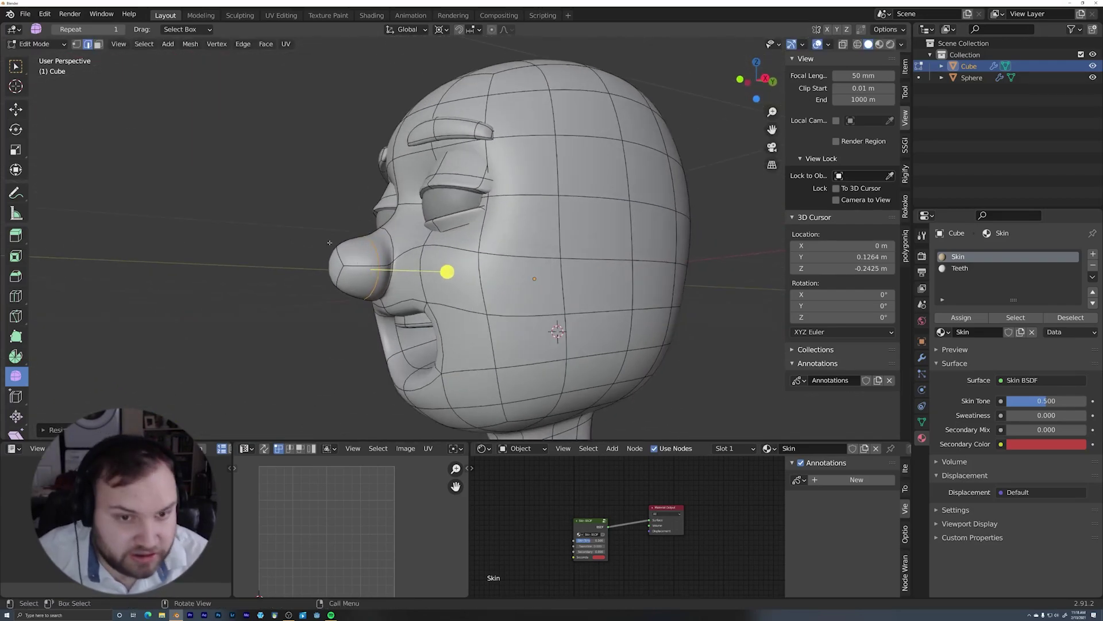
middle_click_drag(330, 243, 246, 302)
key("g")
key("y")
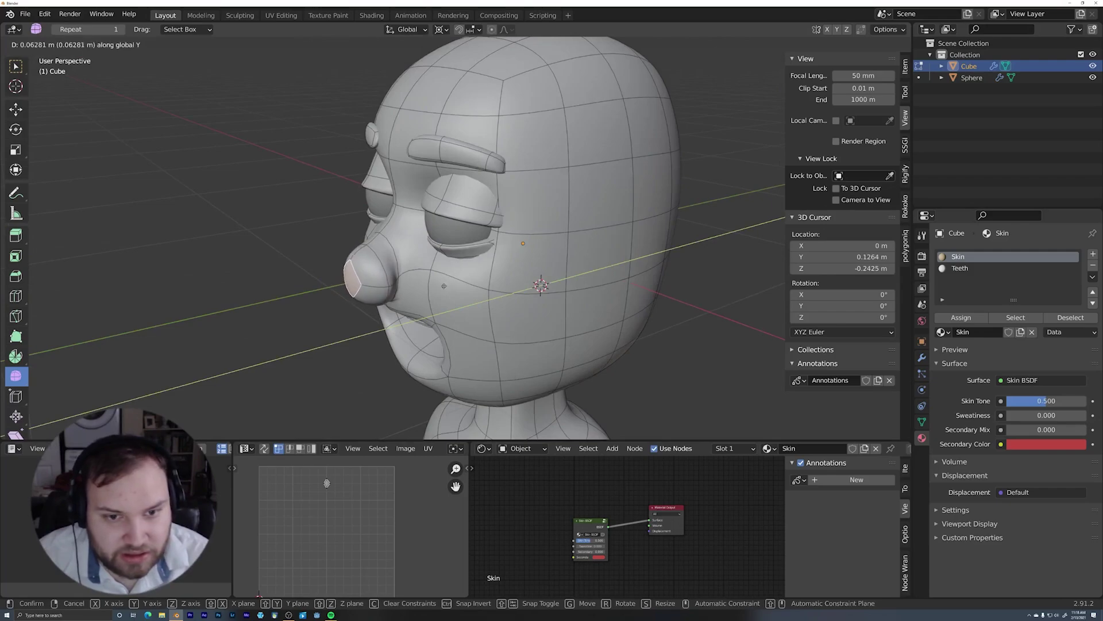
left_click(260, 296)
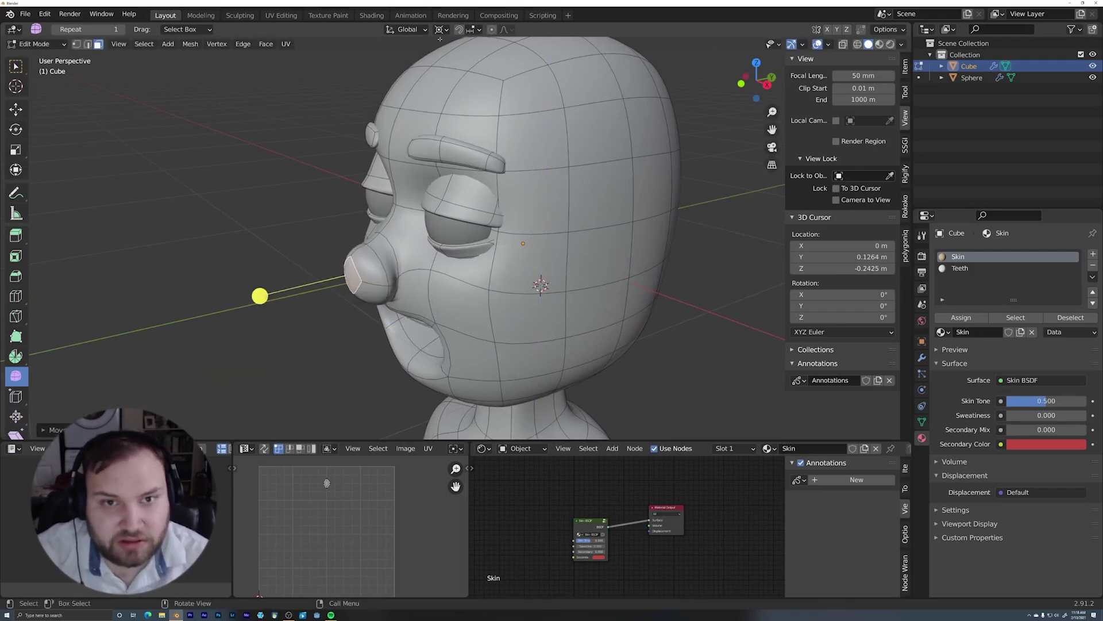
Set the transform pivot back to Individual Origins and scale the nose tip face
left_click(440, 29)
left_click(454, 68)
key("s")
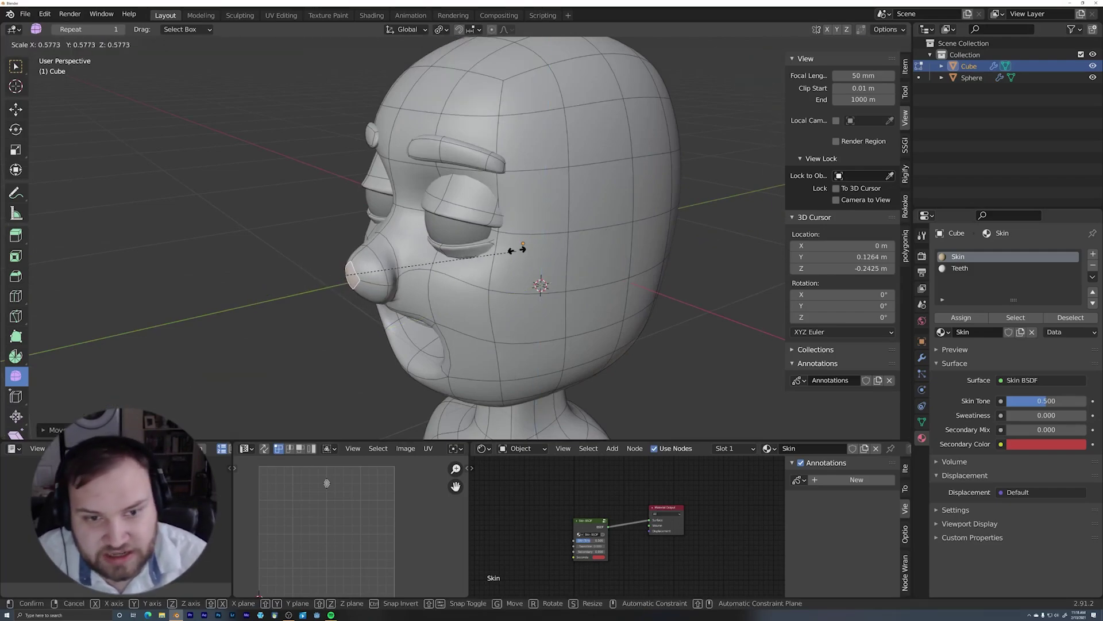
key("y")
left_click(520, 252)
middle_click_drag(537, 248, 518, 218)
key("s")
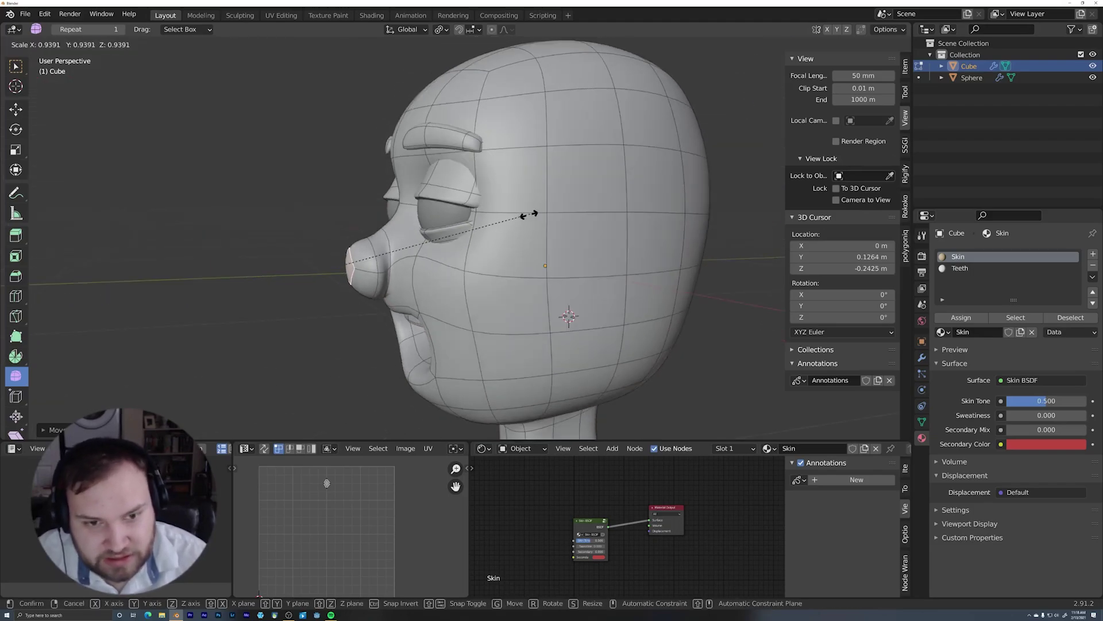
left_click(526, 216)
Move the nose tip along the Y axis and tilt its end face around the X axis
key("g")
key("y")
left_click(519, 227)
key("r")
key("x")
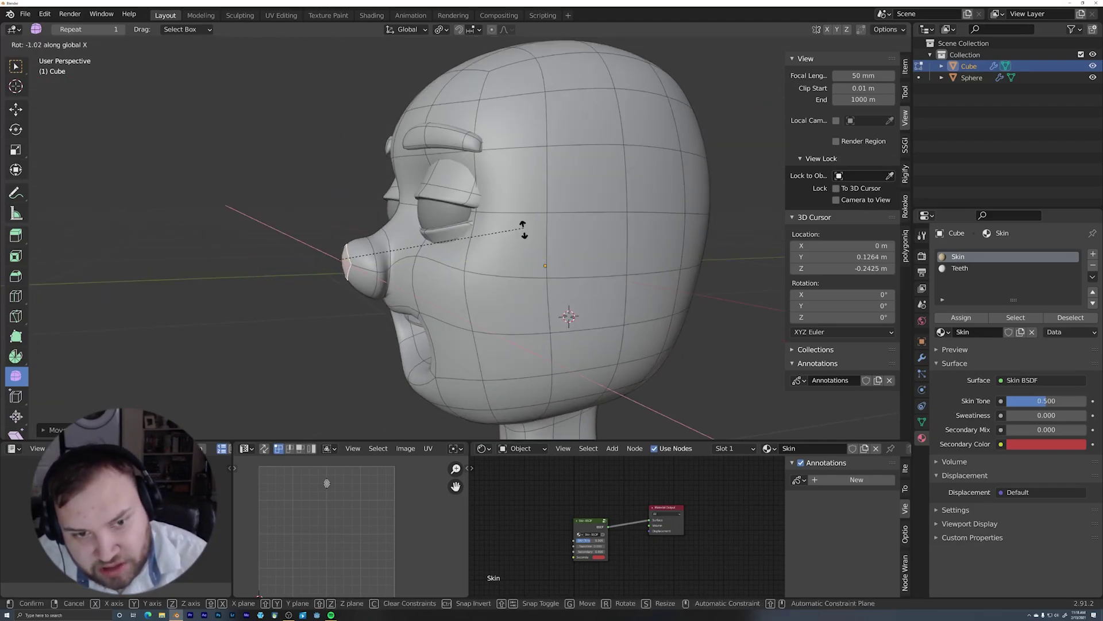
left_click(506, 285)
middle_click_drag(506, 285, 437, 268)
middle_click_drag(505, 250, 468, 389)
key("g")
key("y")
left_click(557, 256)
Scale the vertices on both sides of the nose and move them about 0.015 m forward along Y
middle_click_drag(522, 235, 471, 224)
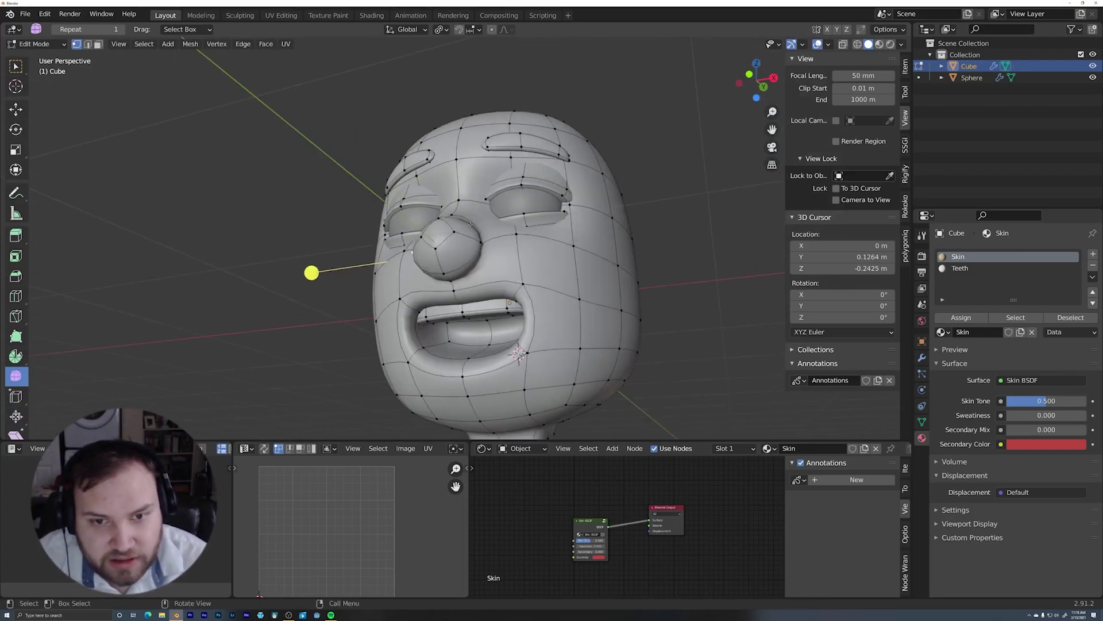
key("s")
left_click(638, 217)
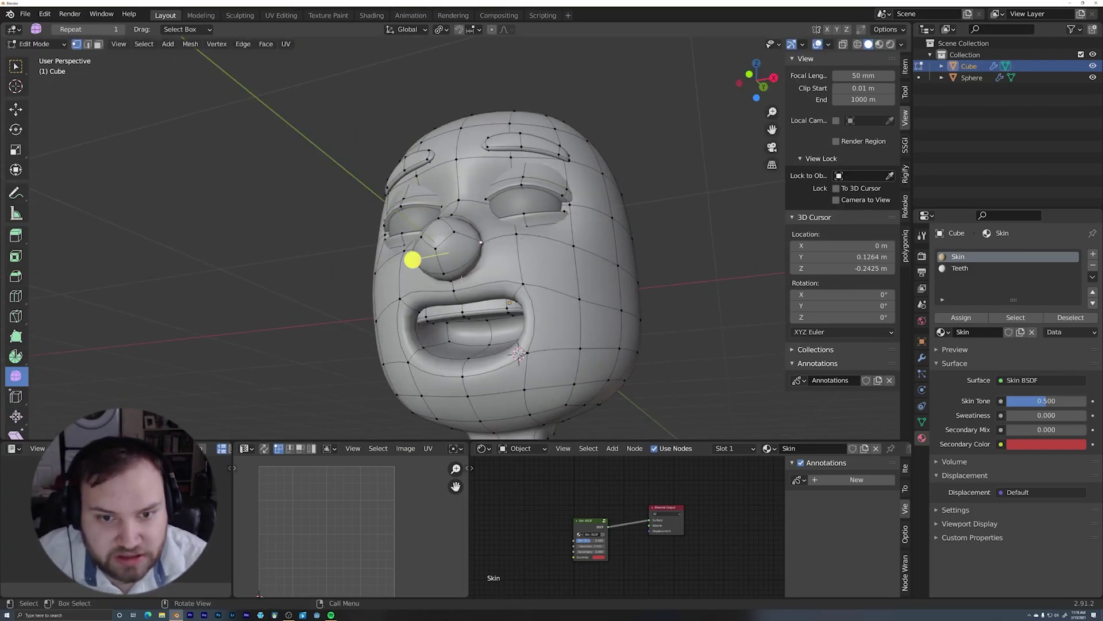
mouse_move(477, 312)
middle_mouse_down()
mouse_move(463, 330)
mouse_move(463, 320)
middle_mouse_up()
key("s")
left_click(629, 197)
key("g")
key("y")
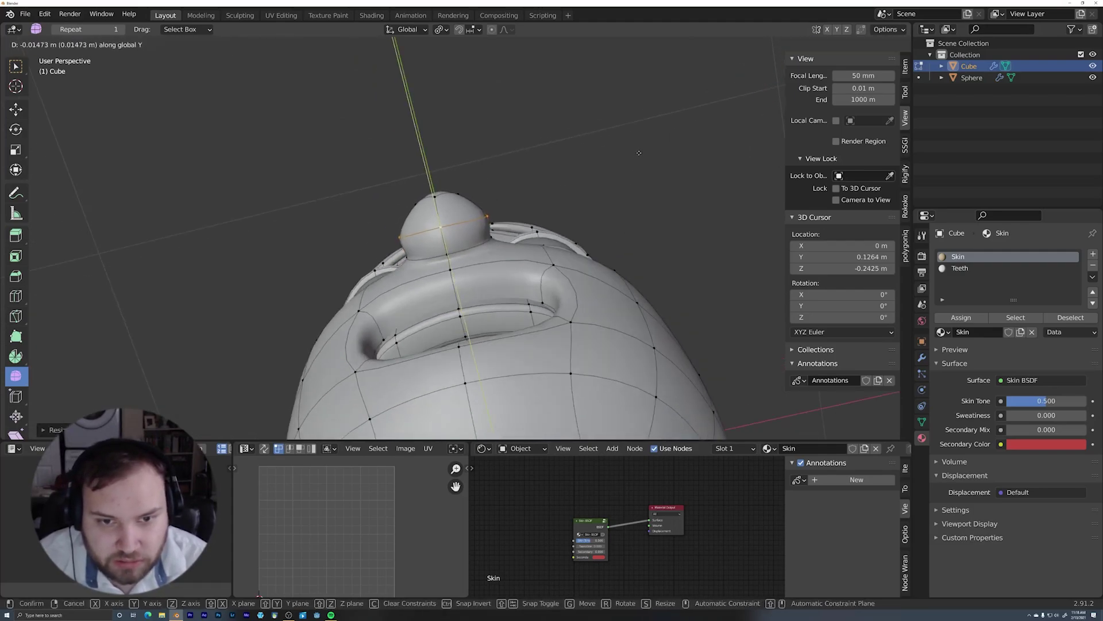
left_click(639, 153)
Shift the nose's side vertices along Y and bring them closer together along X to narrow the nose
middle_click_drag(639, 153, 459, 317)
key("Tab")
key("Tab")
left_click(554, 253)
key("g")
key("y")
left_click(609, 266)
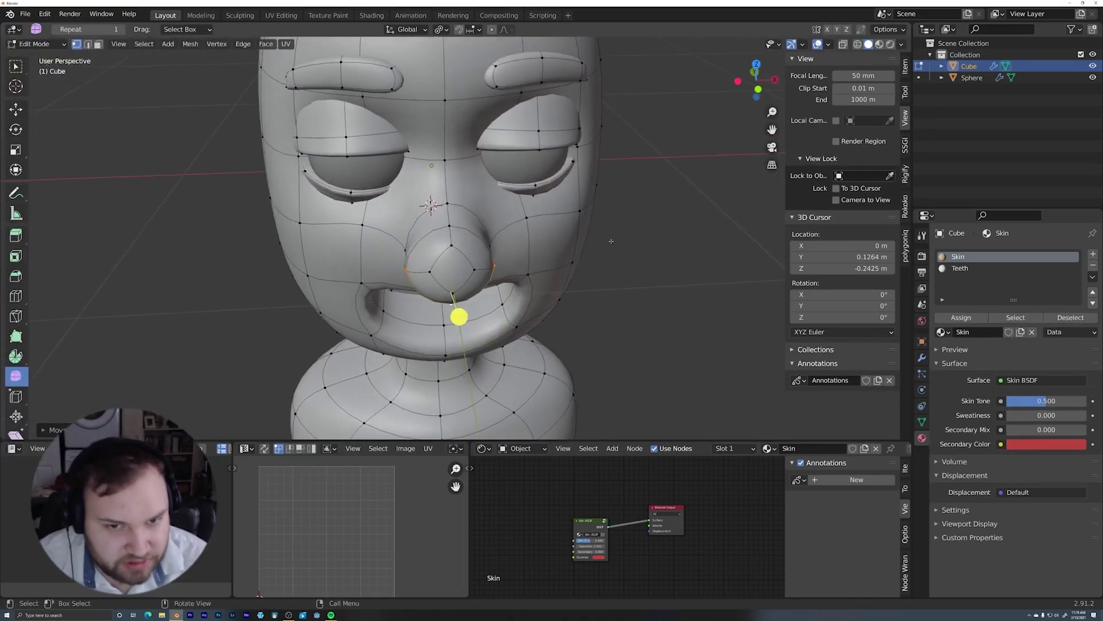
key("s")
key("x")
left_click(577, 265)
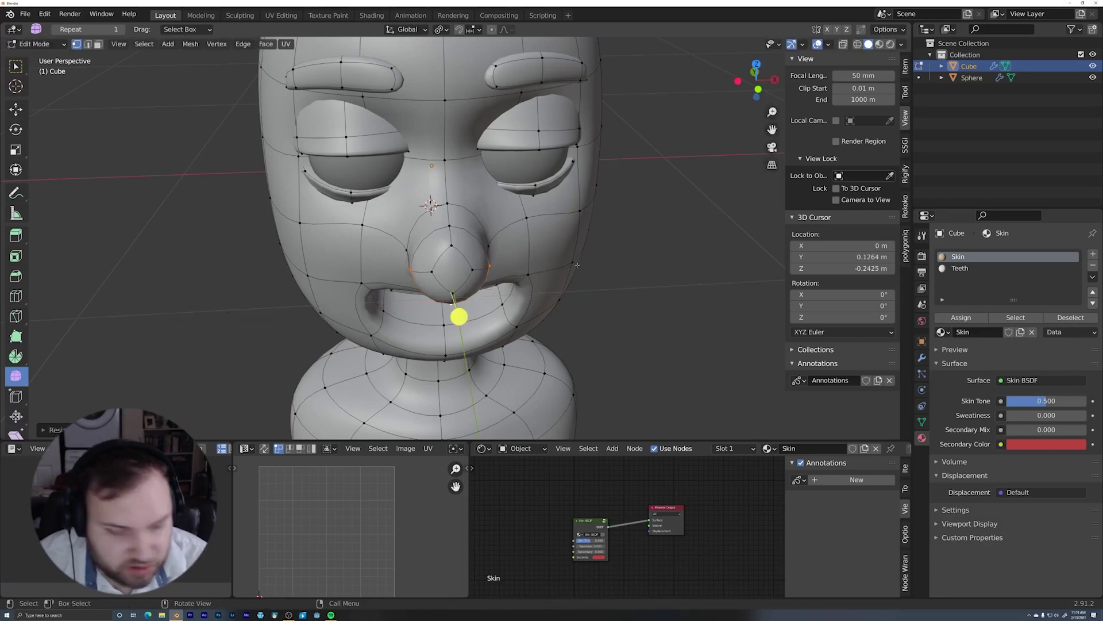
Move the nose's side vertices along the Z axis to round the nose and return to Object Mode
middle_click_drag(460, 317, 468, 291)
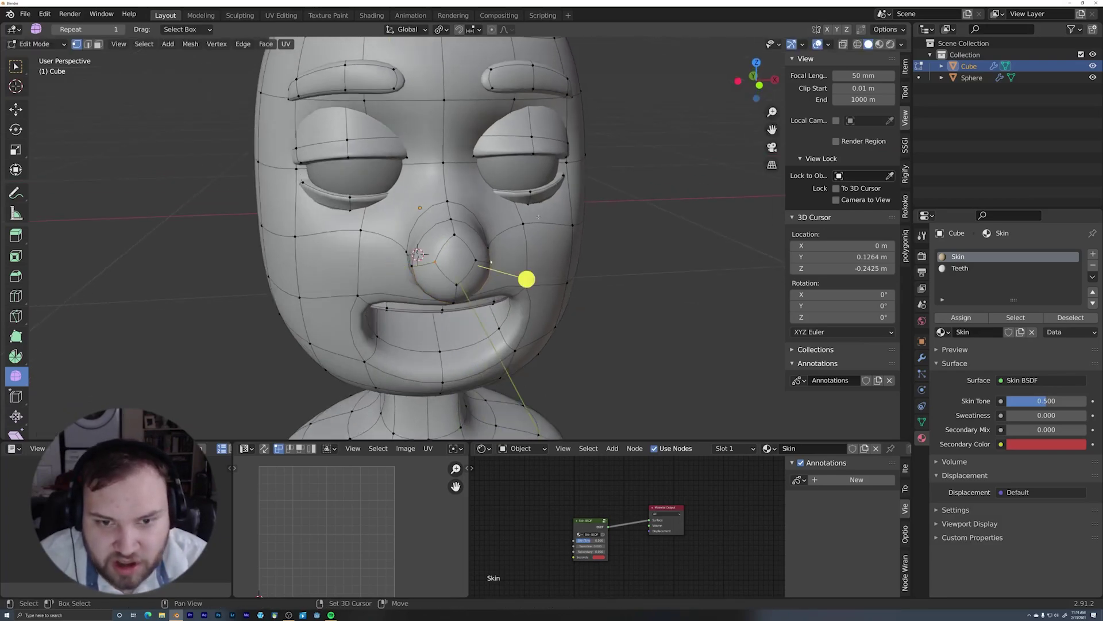
middle_click_drag(538, 217, 477, 229)
key("g")
key("z")
middle_click_drag(547, 181, 481, 270)
left_click(541, 198)
key("Tab")
mouse_move(480, 315)
middle_mouse_down()
mouse_move(486, 277)
mouse_move(472, 339)
middle_mouse_up()
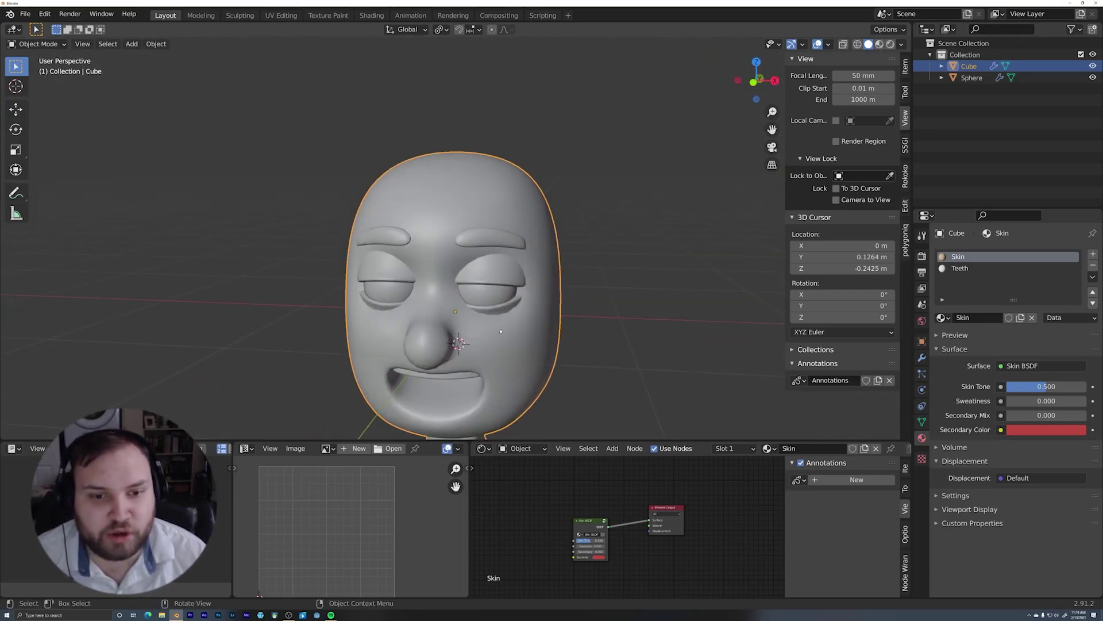
Show the head in rendered shading and add a new material named Hair in a third slot
middle_click_drag(477, 402, 500, 313, "shift")
key("z")
left_click(499, 246)
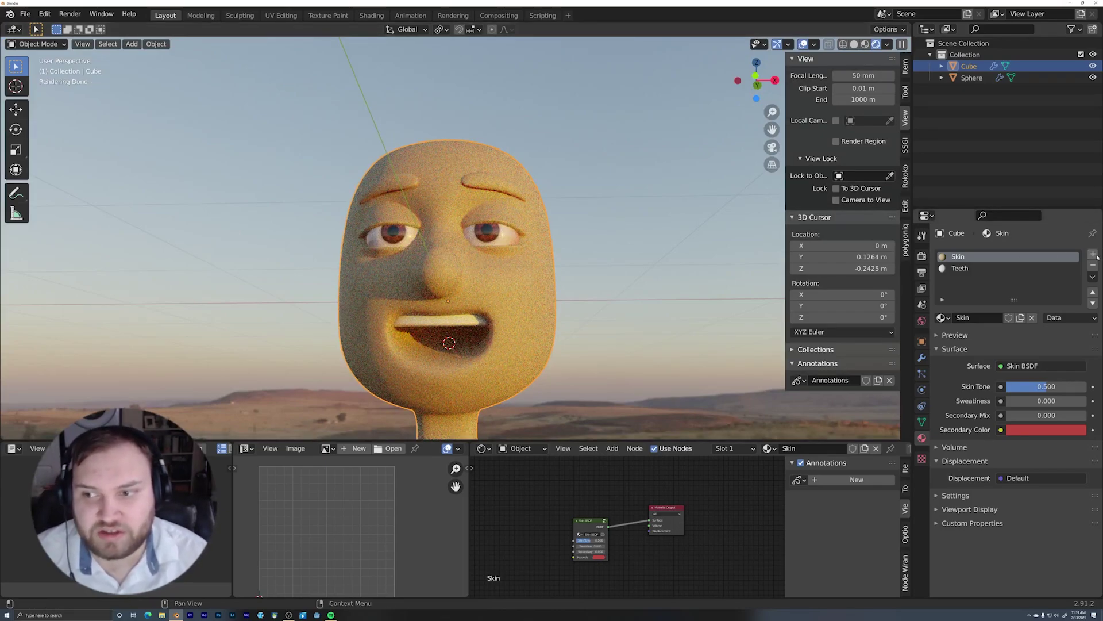
left_click(1093, 254)
left_click(993, 318)
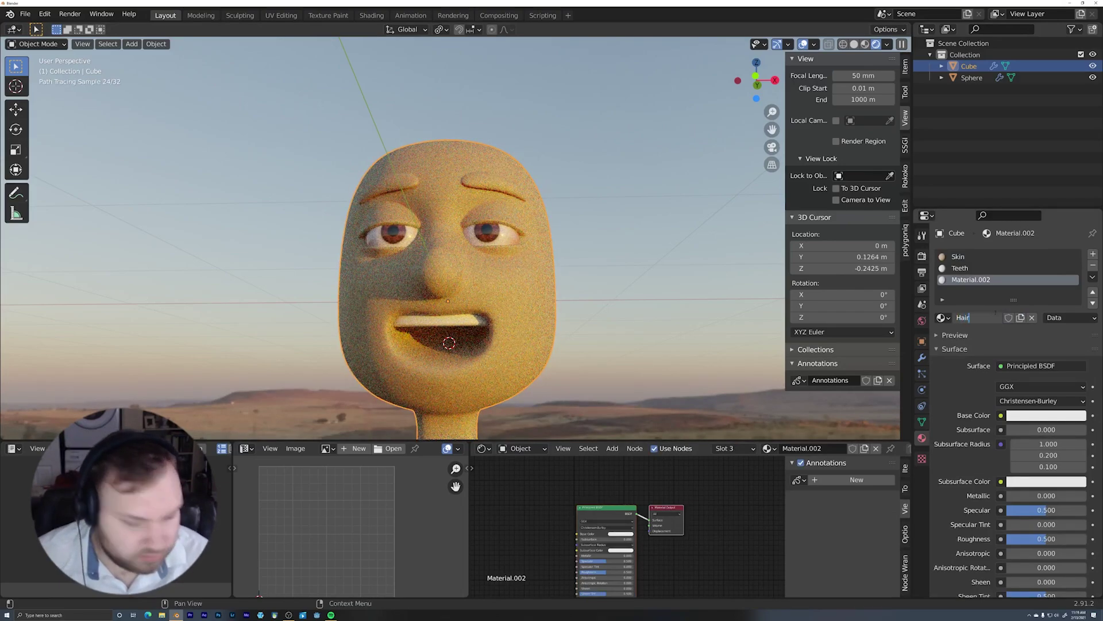
key("Return")
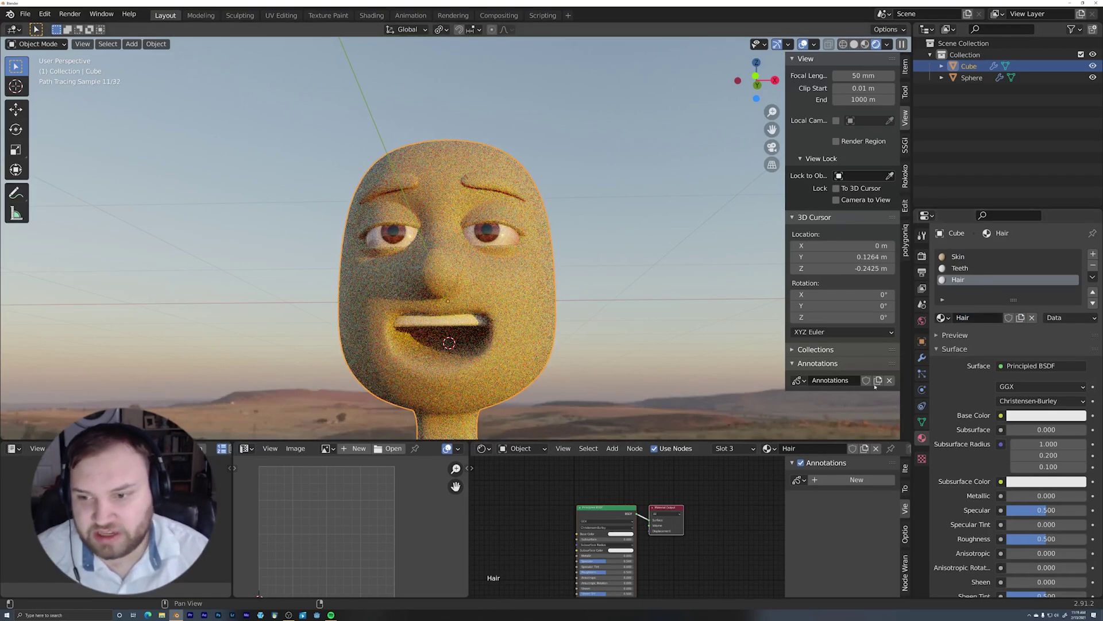
Return to solid shading and assign the Hair material to the eyebrow geometry in Edit Mode
left_click(923, 375)
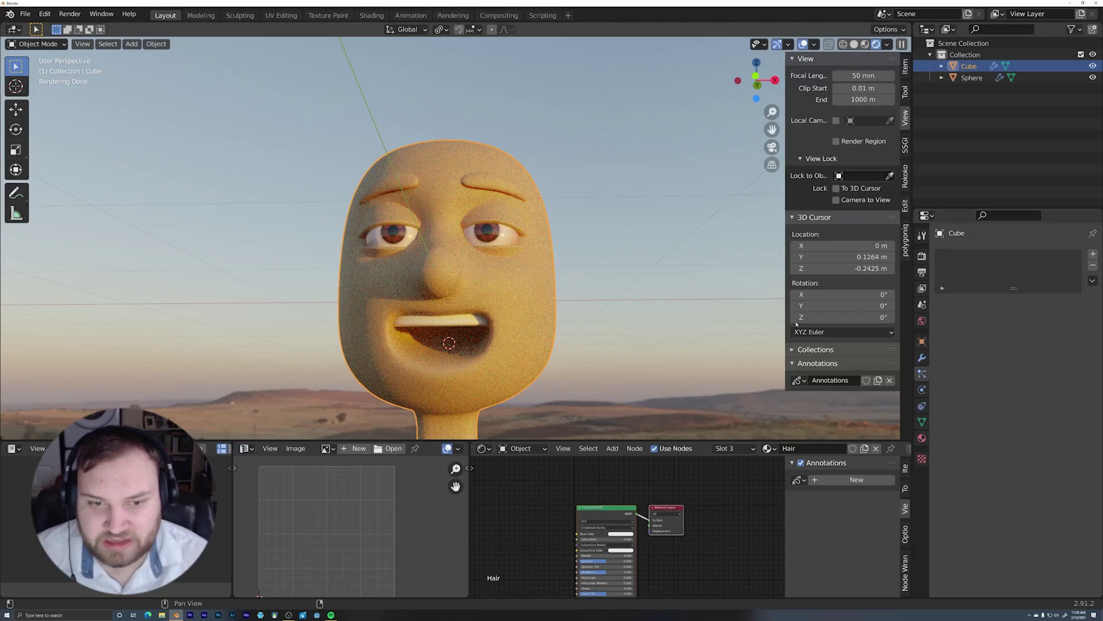
key("z")
left_click(680, 222)
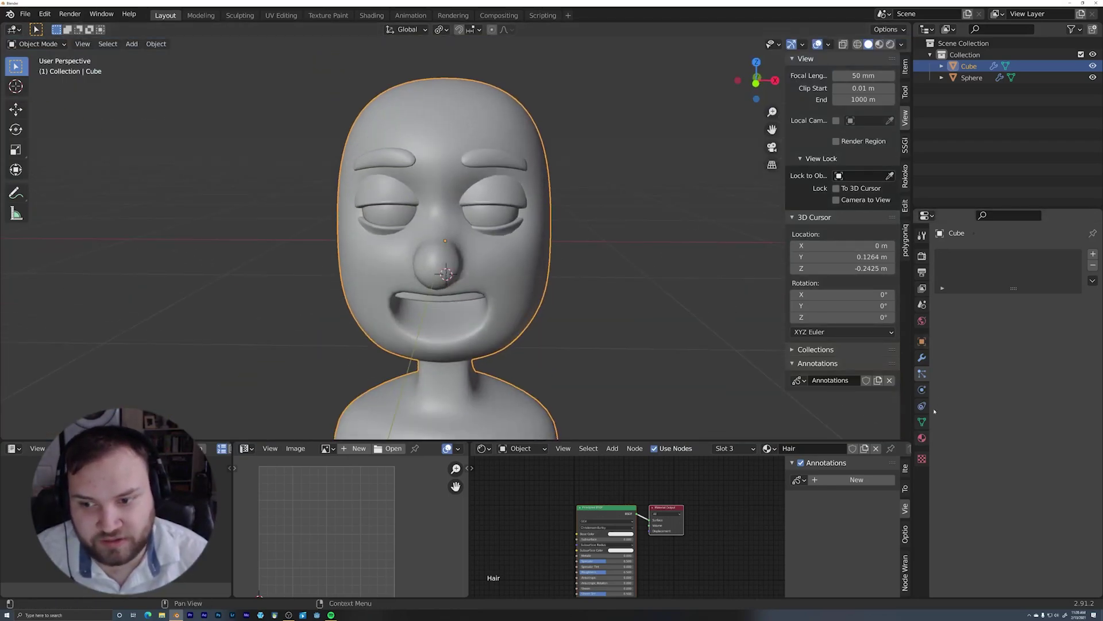
left_click(922, 438)
key("Tab")
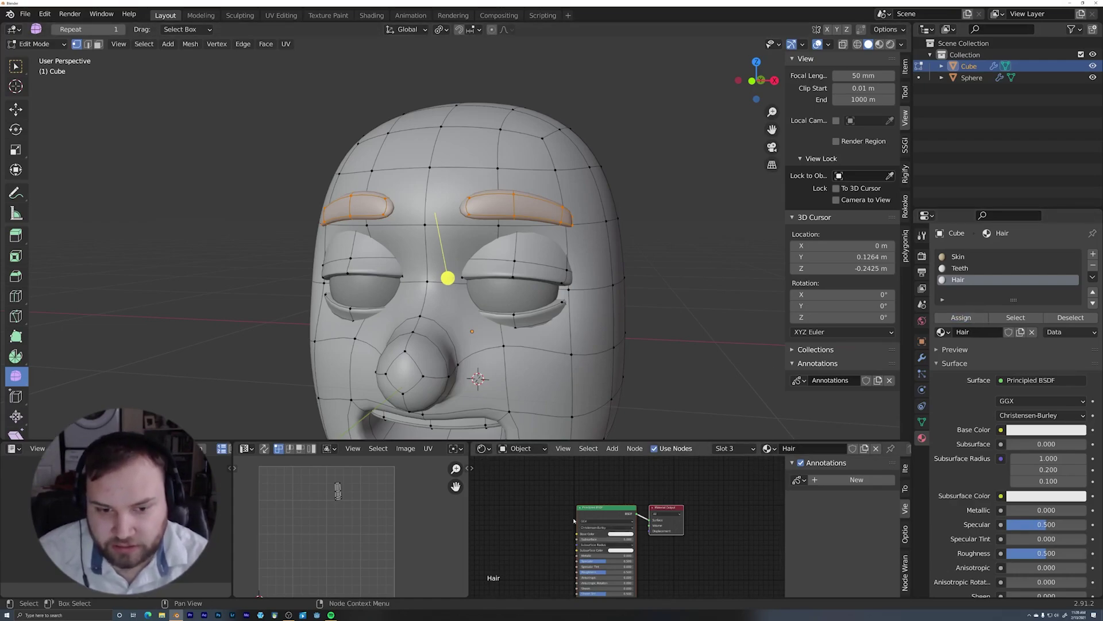
Expand the shader editor over the image editor and set the Hair base color to a muted olive yellow
left_click_drag(471, 445, 462, 458)
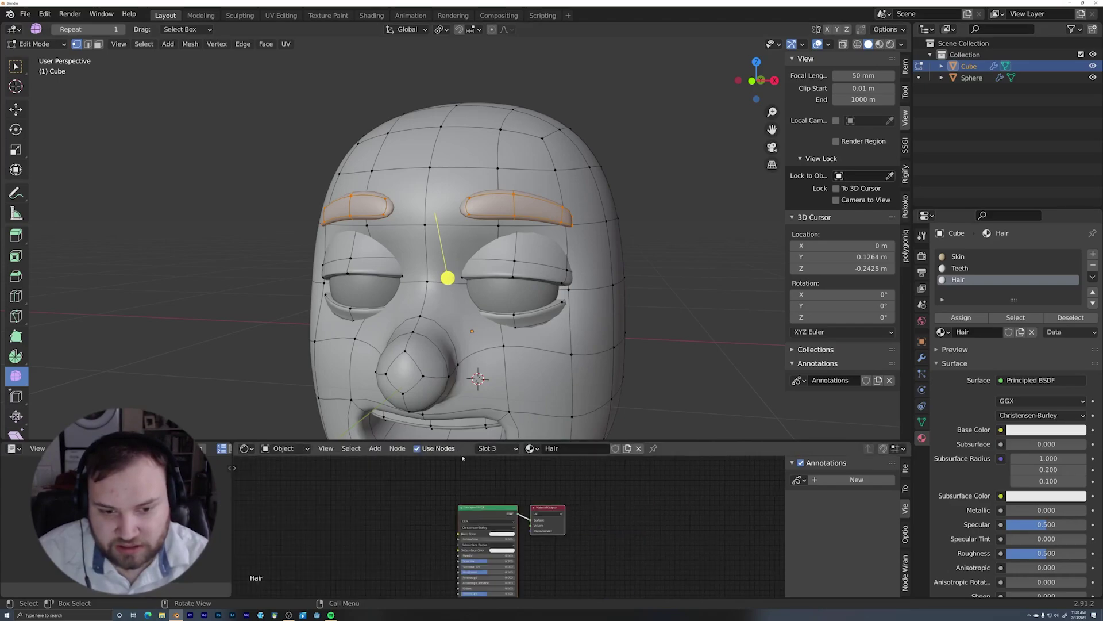
left_click(497, 537)
left_click_drag(506, 490, 532, 483)
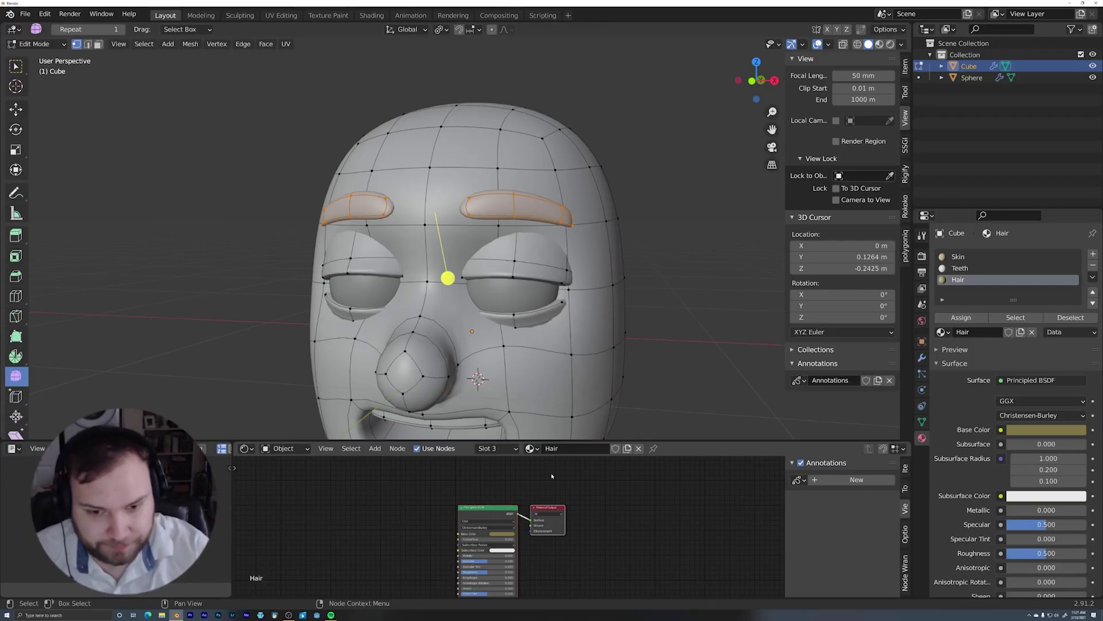
Switch to material preview, darken the Hair base color to a deep olive brown, and return to Object Mode
key("z")
left_click(580, 295)
middle_click_drag(579, 283, 637, 277)
left_click(503, 536)
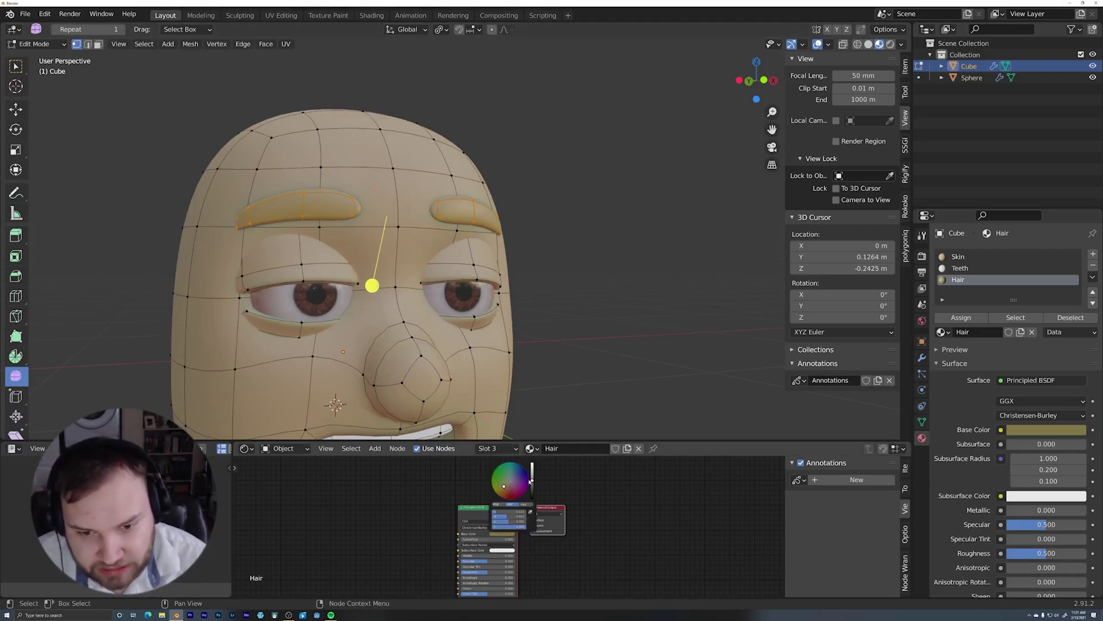
left_click_drag(533, 473, 533, 488)
key("Tab")
middle_click_drag(556, 305, 640, 251)
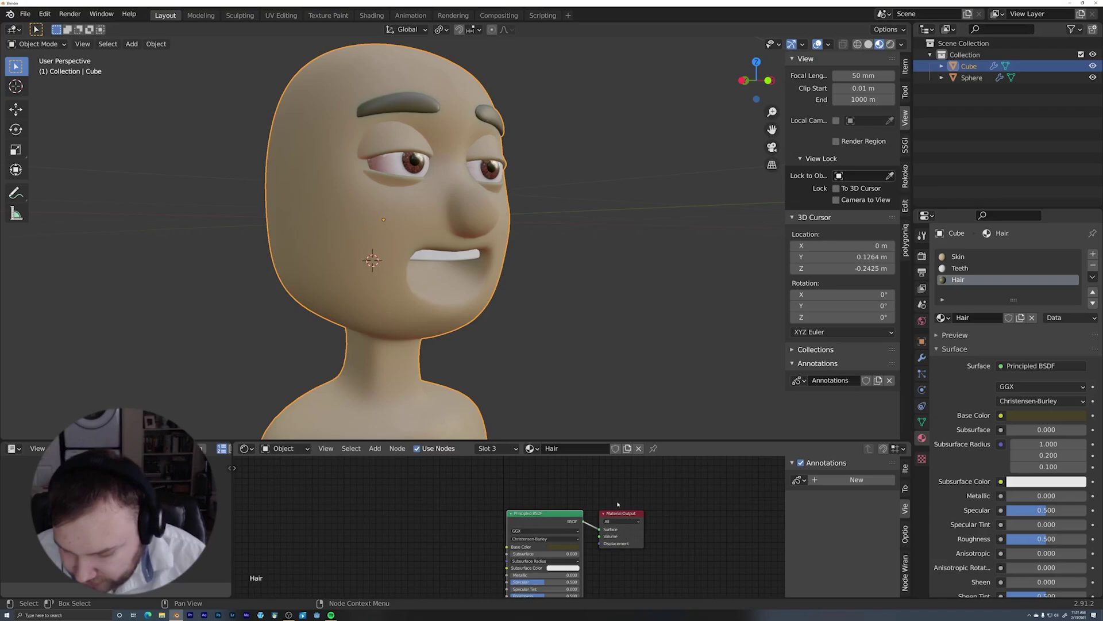
Reposition the Hair shader node, set Roughness to 0.893 and Specular to 0.357, and check the eyebrows in rendered shading
key("g")
left_click(566, 515)
middle_click_drag(566, 514, 611, 464)
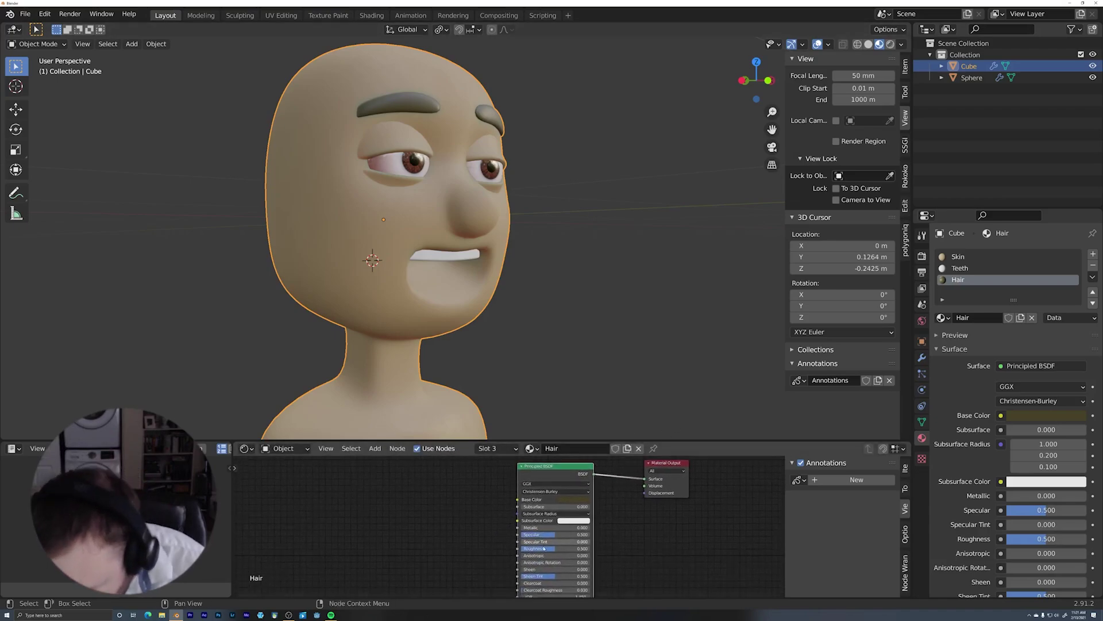
left_click_drag(576, 549, 602, 549)
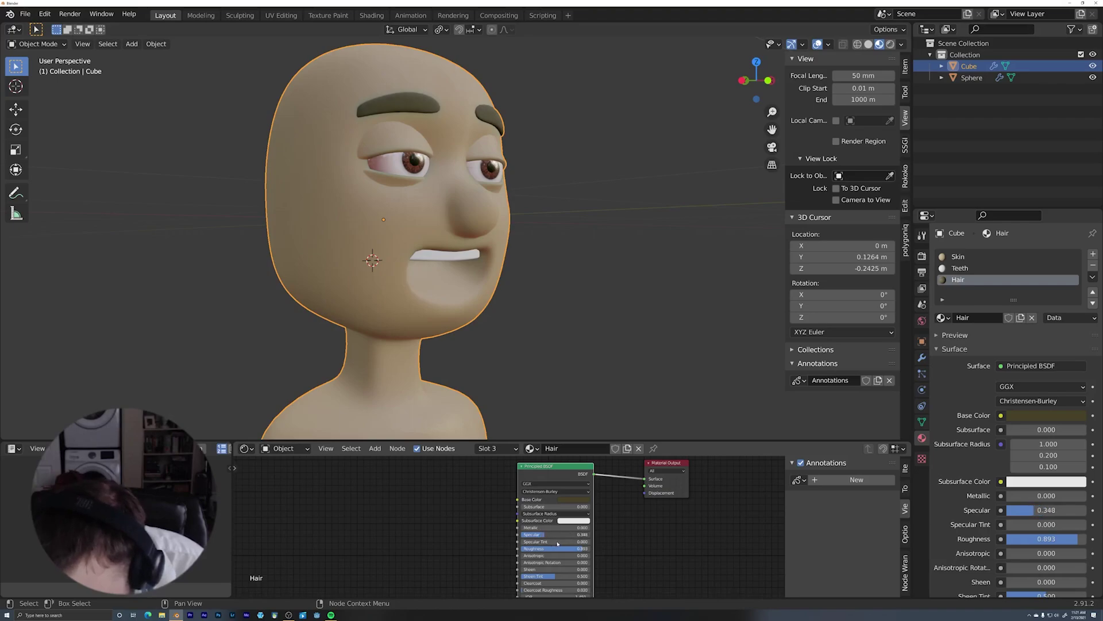
middle_click_drag(598, 278, 626, 244)
key("z")
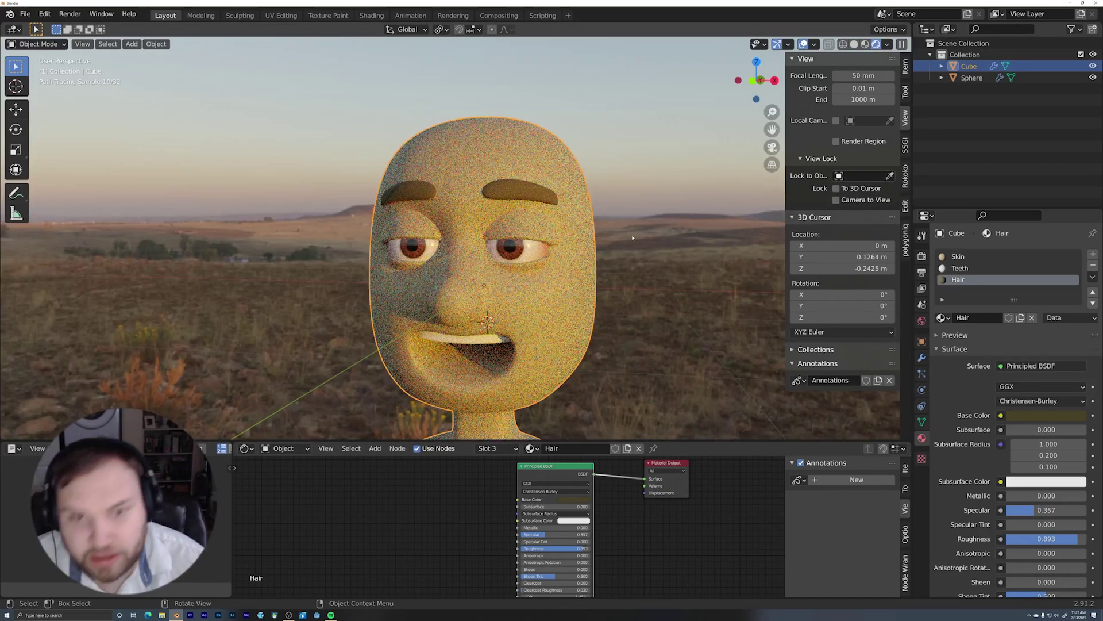
Return to solid shading, add a cube mesh, and move it beside the head as the base for an ear
key("z")
middle_click_drag(606, 297, 505, 321)
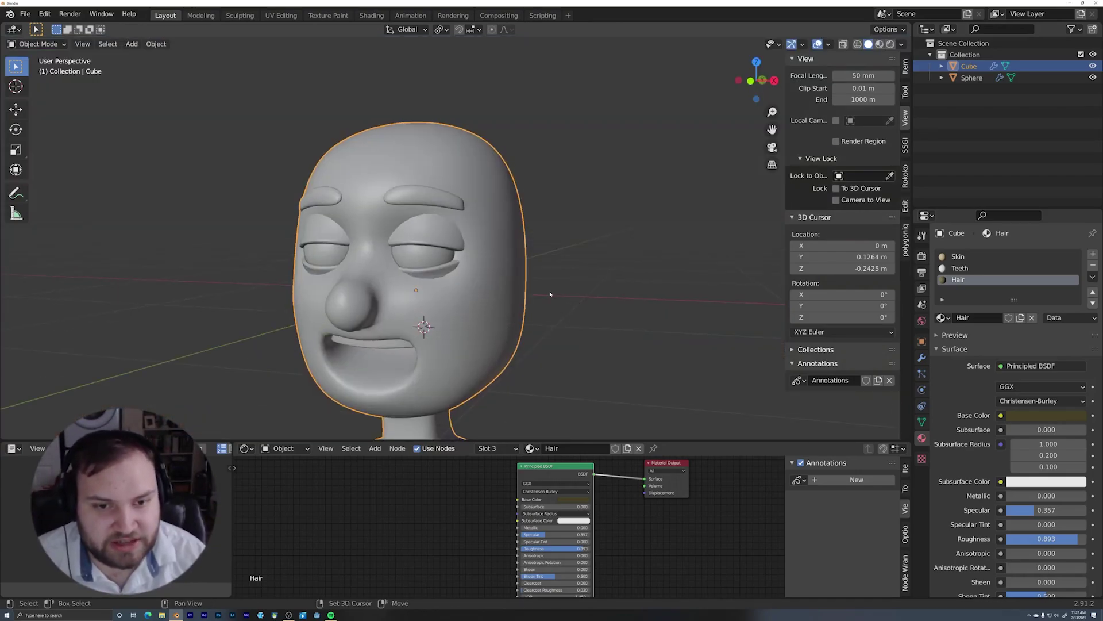
key("shift+a")
mouse_move(550, 295)
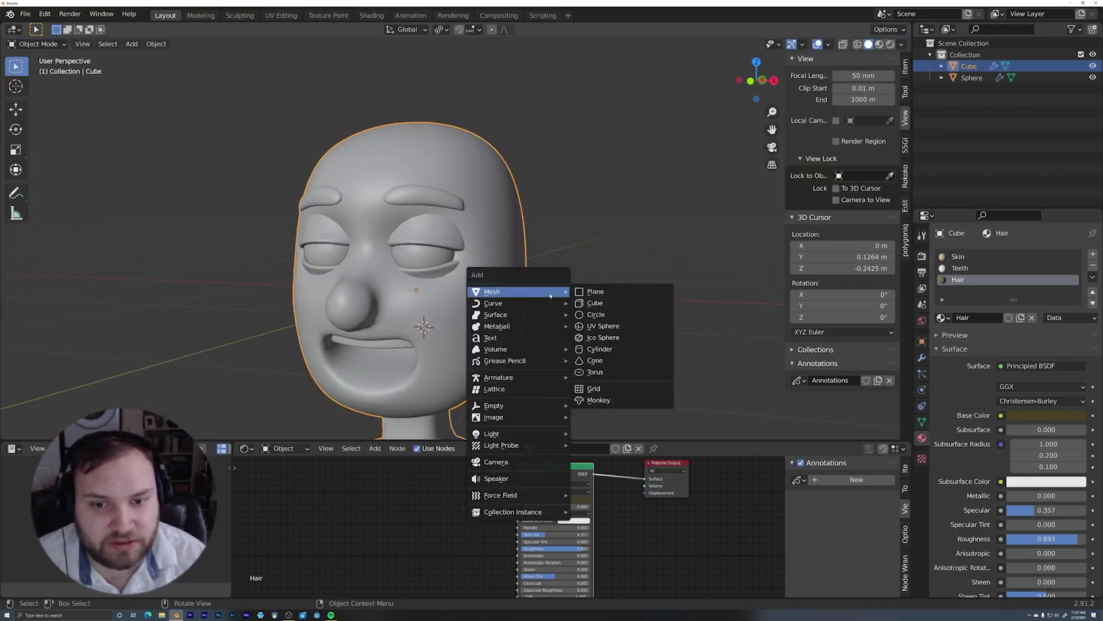
left_click(589, 306)
scroll(565, 226, "down", 5)
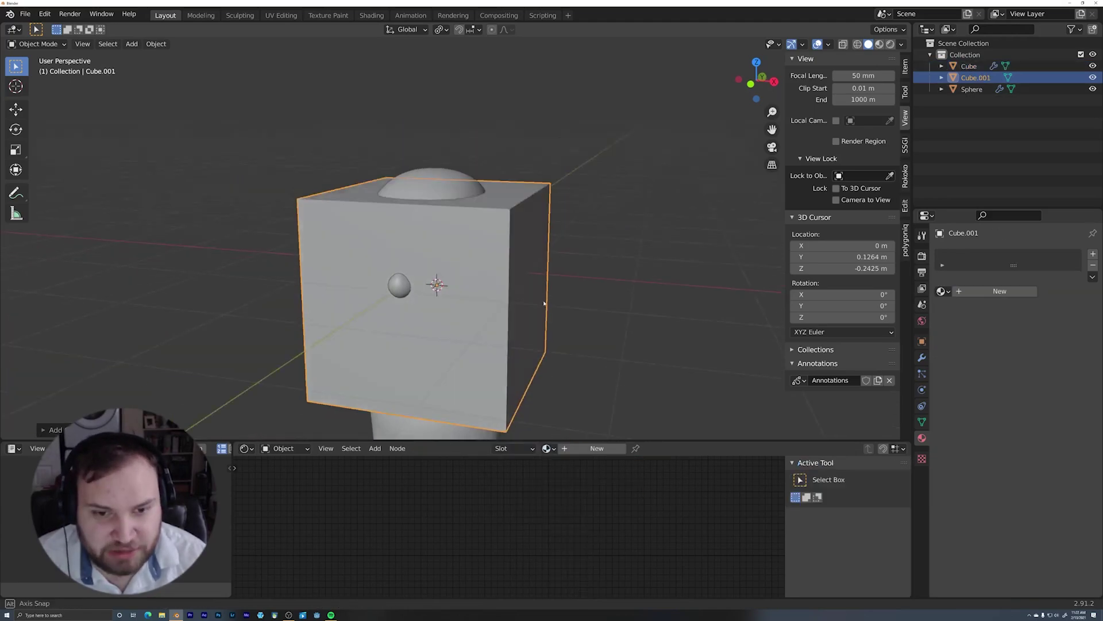
middle_click_drag(565, 226, 569, 253)
key("g")
left_click(639, 311)
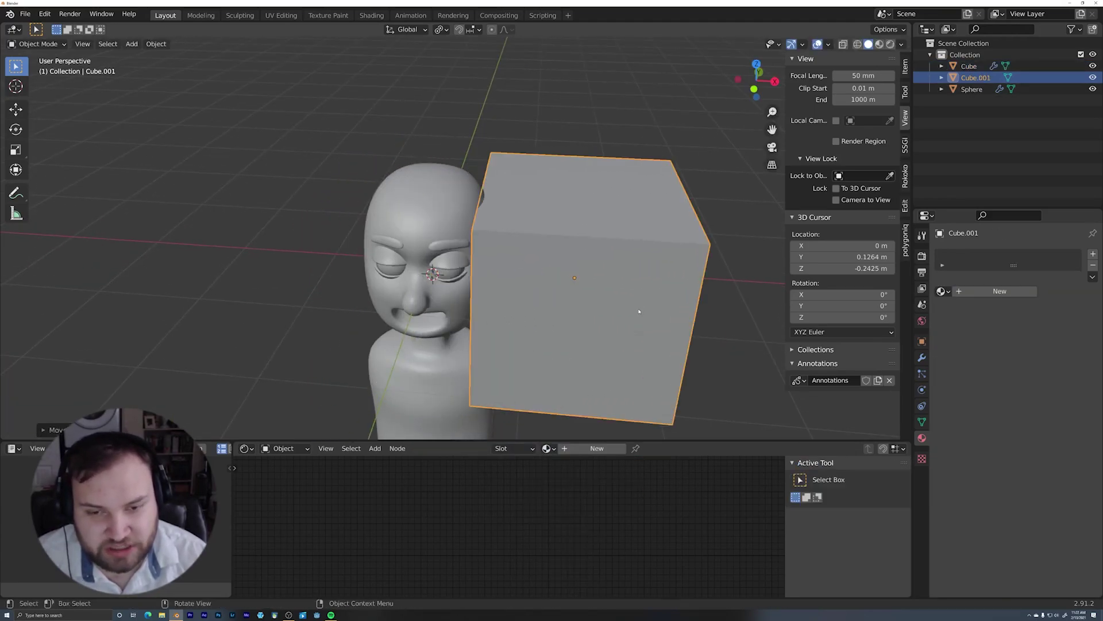
Scale the cube down to about 0.64 m, thin it along X to about 0.3 m, and apply its scale
key("s")
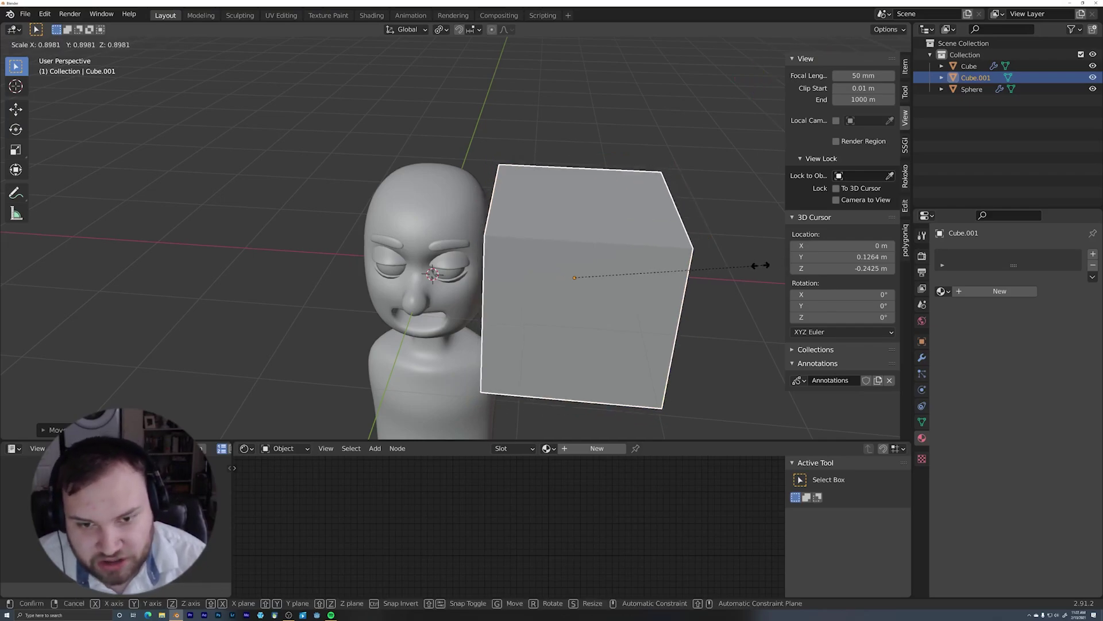
left_click(643, 286)
middle_click_drag(681, 265, 711, 269)
key("s")
key("x")
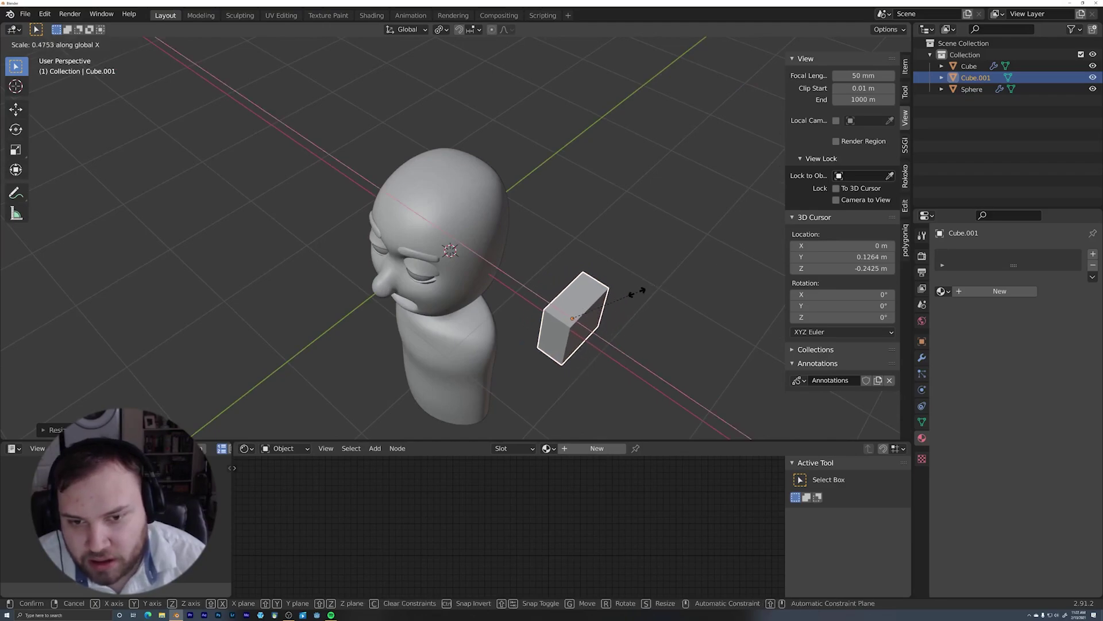
left_click(636, 303)
middle_click_drag(636, 305, 654, 291)
left_click(905, 66)
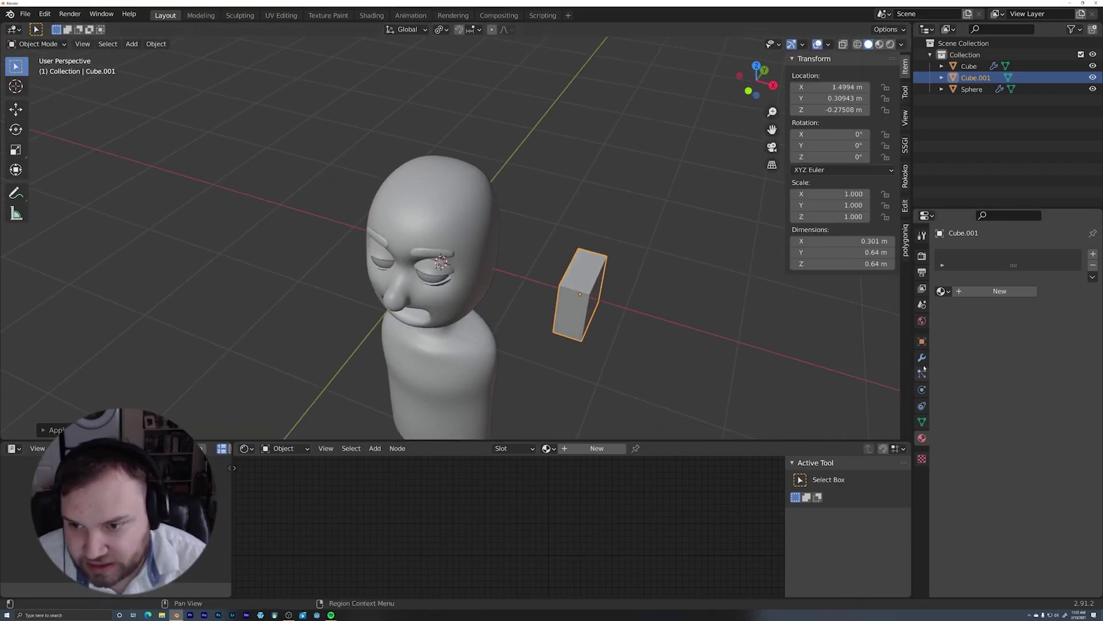
Add a Mirror modifier to the ear block on the X axis, using the head as the mirror object
left_click(922, 358)
left_click(1015, 253)
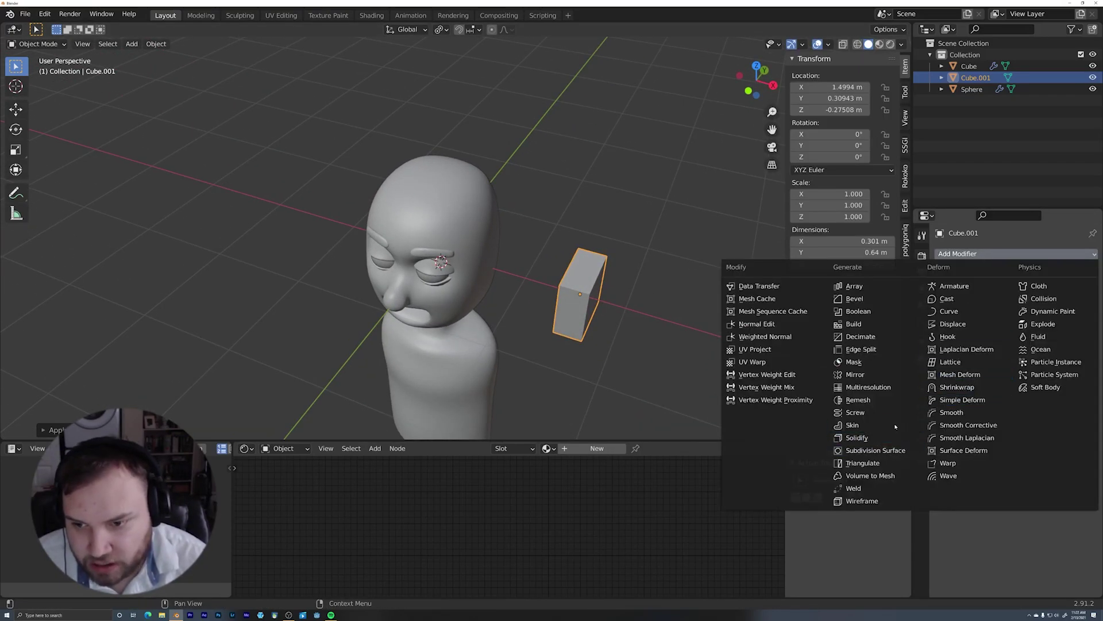
left_click(855, 374)
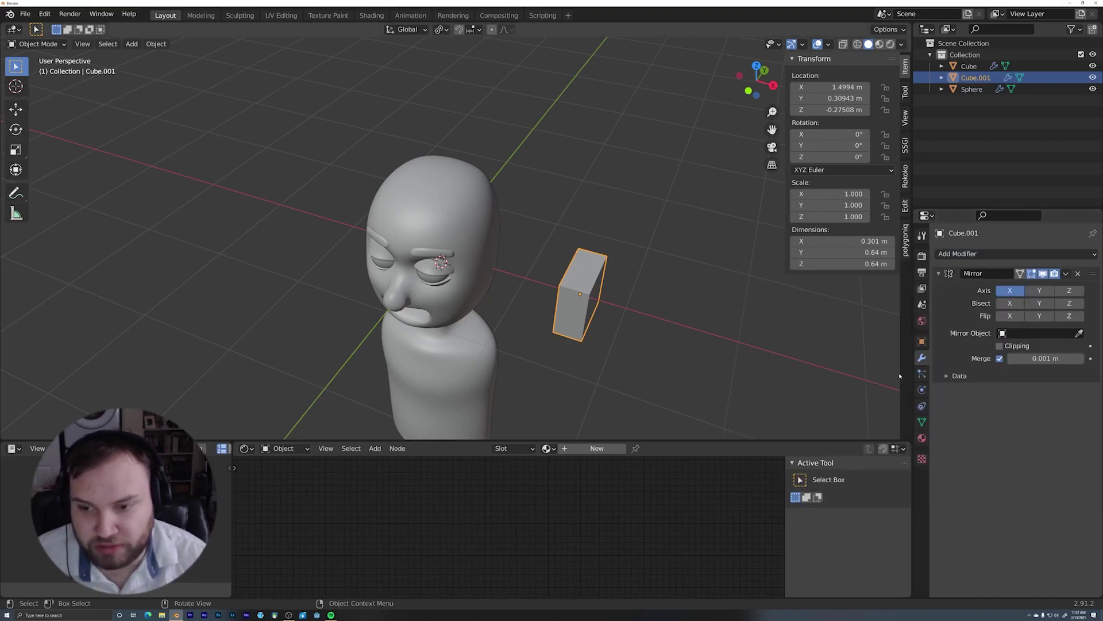
left_click(1080, 334)
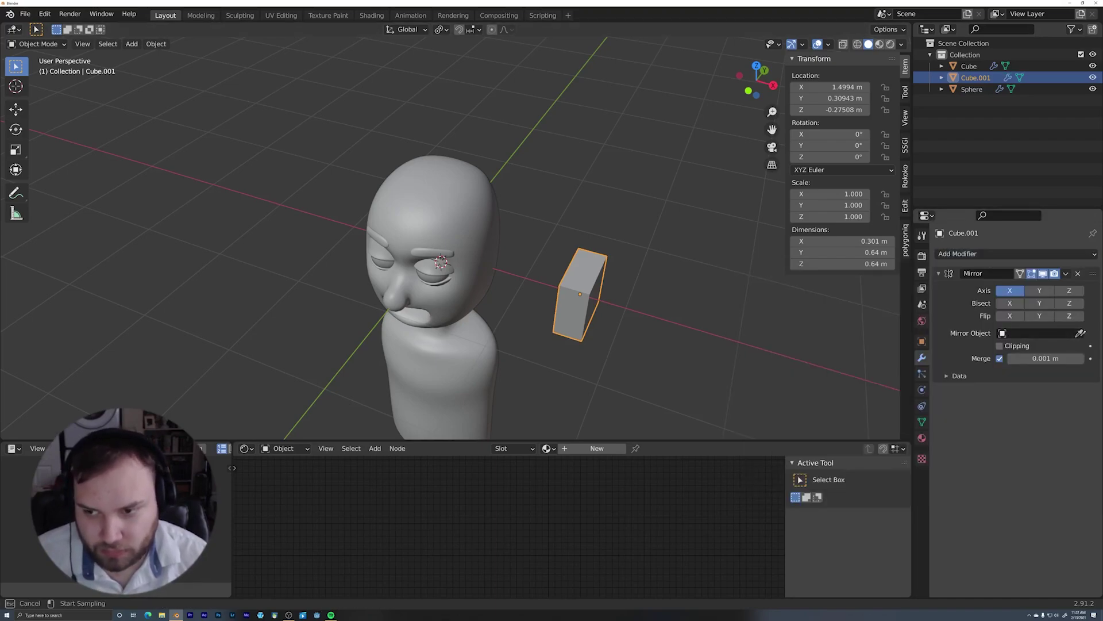
left_click(477, 221)
Move the ear block closer to the side of the head and rotate it about -22.3° around Z
middle_click_drag(691, 303, 500, 285)
key("g")
left_click(632, 287)
key("r")
key("z")
left_click(621, 318)
Add a level 2 Subdivision modifier to the ear block and place it against the side of the head
scroll(581, 267, "up", 2)
key("ctrl+2")
key("g")
left_click(476, 235)
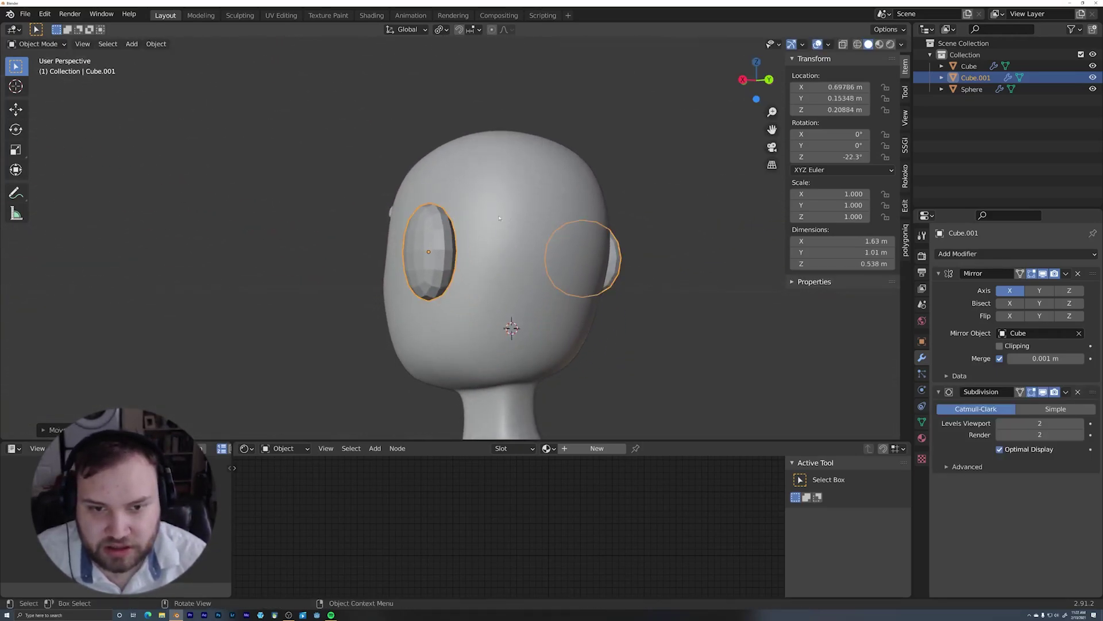
Enter Edit Mode with edge selection on the ear and display the Subdivision modifier's result on the edit cage
middle_click_drag(477, 236, 535, 191)
key("Tab")
key("2")
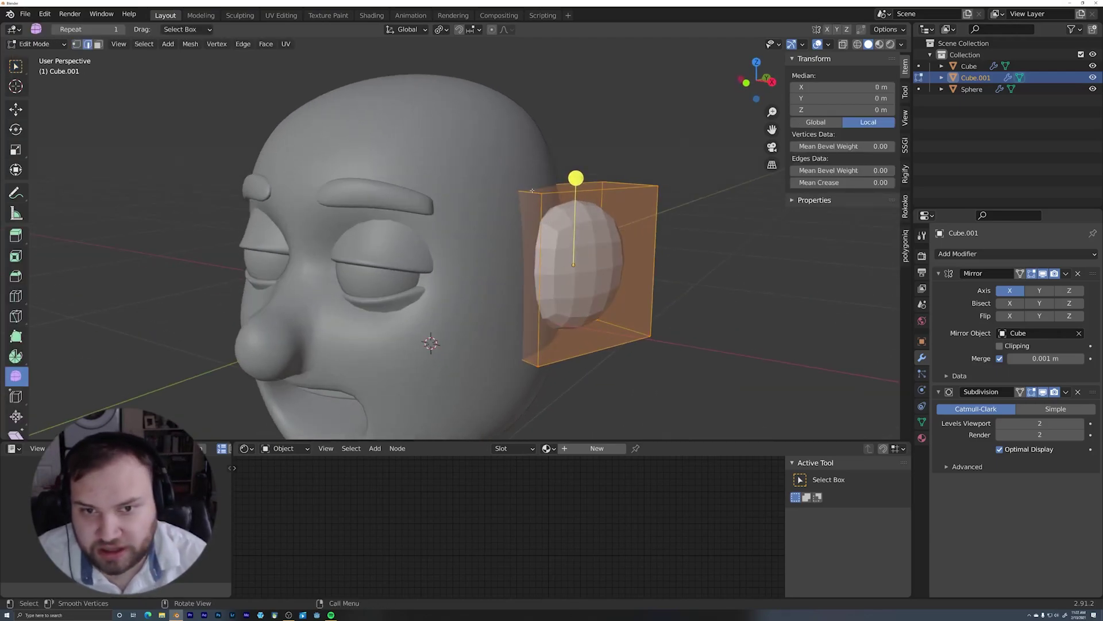
left_click(532, 191)
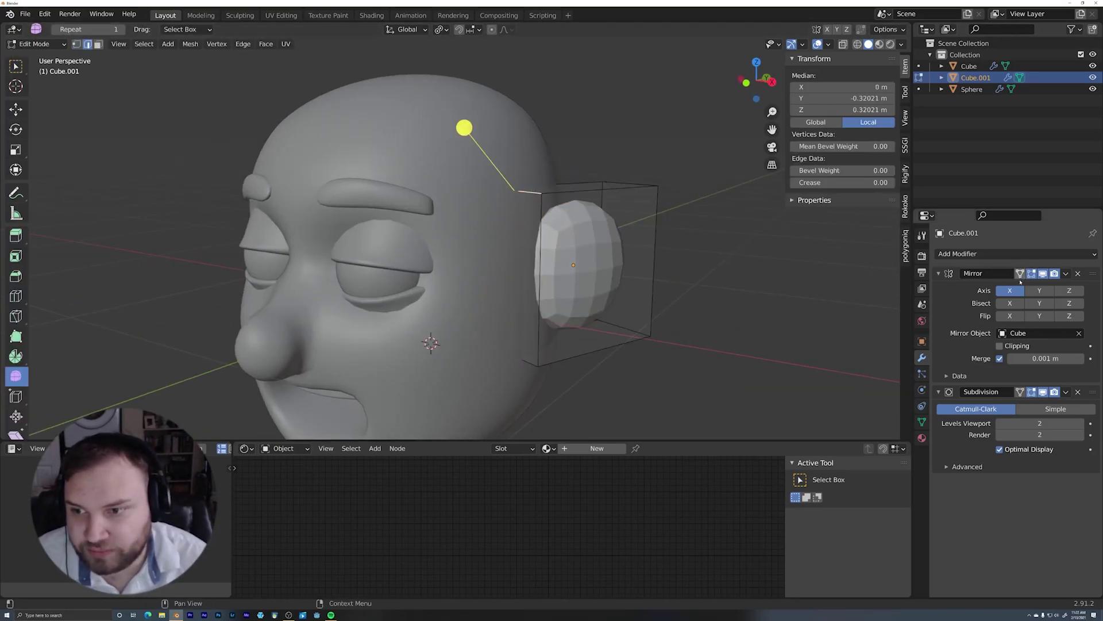
left_click(1021, 393)
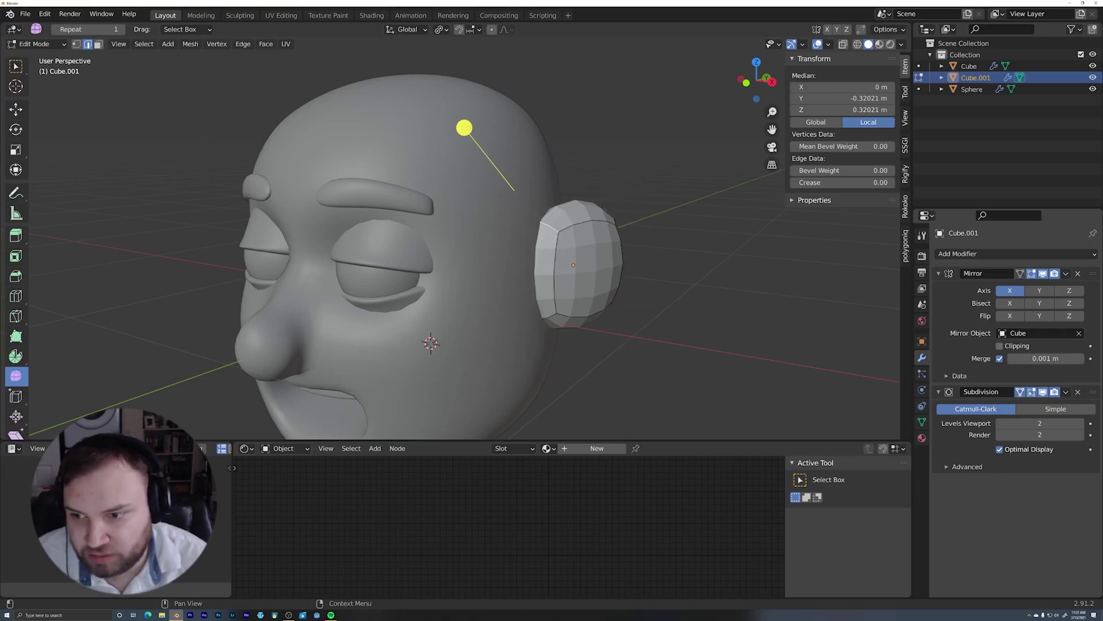
Bevel the ear's upper rear edge and move the new edge to round the top of the ear
mouse_move(664, 226)
middle_mouse_down()
mouse_move(601, 216)
mouse_move(562, 225)
mouse_move(586, 230)
mouse_move(617, 200)
mouse_move(581, 212)
mouse_move(608, 238)
mouse_move(654, 235)
middle_mouse_up()
left_click(616, 200)
key("ctrl+b")
left_click(616, 202)
key("g")
left_click(668, 227)
Move the ear's lower rear edge inward to taper the ear toward the lobe
left_click(573, 331)
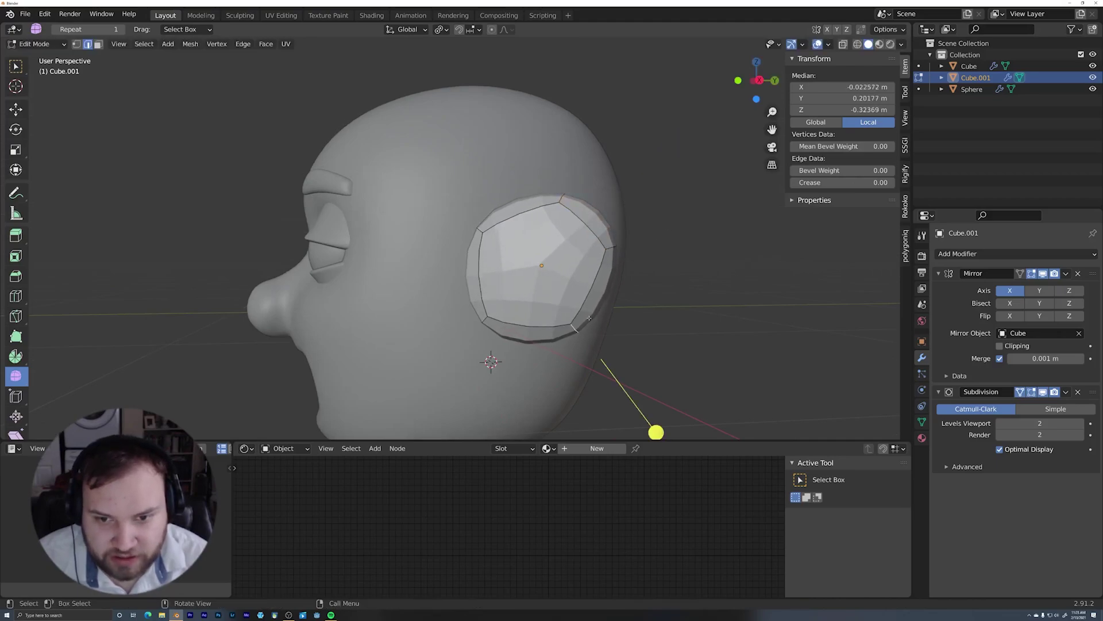
key("g")
left_click(566, 305)
key("g")
middle_click_drag(566, 304, 355, 216)
left_click(619, 277)
Select the whole ear mesh, rotate it, and scale it down to fit the head
key("a")
key("r")
left_click(621, 331)
key("s")
left_click(569, 234)
Select the ear's outer face, move it, and rotate it slightly to angle the ear's surface
key("3")
left_click(488, 247)
key("g")
left_click(499, 216)
key("r")
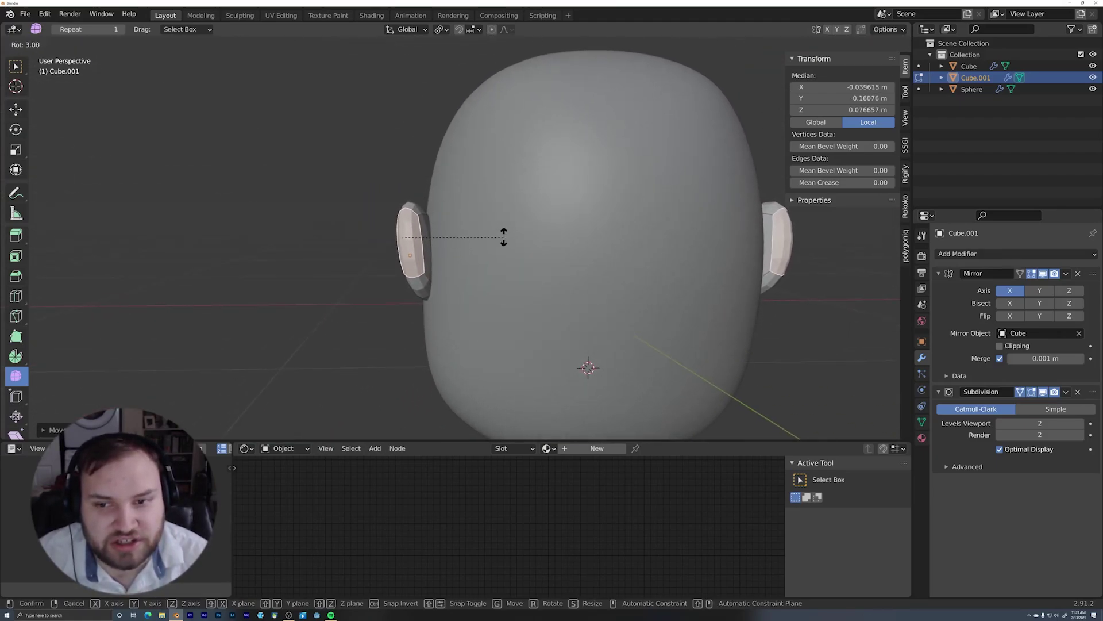
left_click(504, 236)
Move the ear geometry slightly to seat it against the head and return to Object Mode
middle_click_drag(503, 236, 621, 242)
key("g")
key("z")
key("z")
key("z")
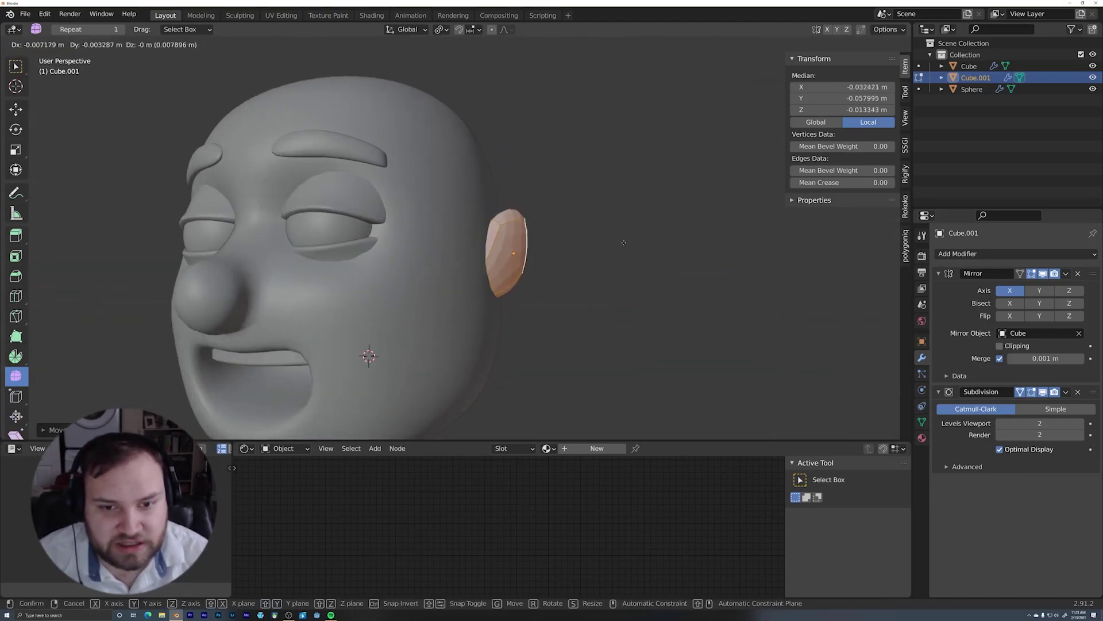
left_click(431, 279)
key("Tab")
Shade the ear smooth and set its Subdivision render level to 3
middle_click_drag(431, 278, 574, 269)
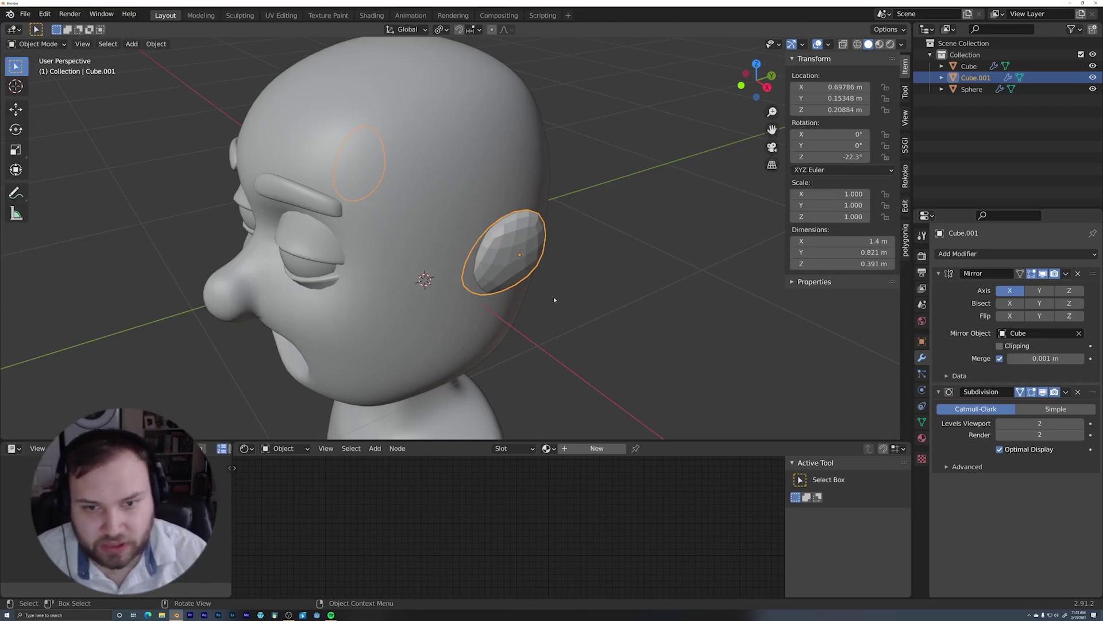
right_click(520, 270)
left_click(520, 270)
middle_click_drag(615, 268, 518, 275)
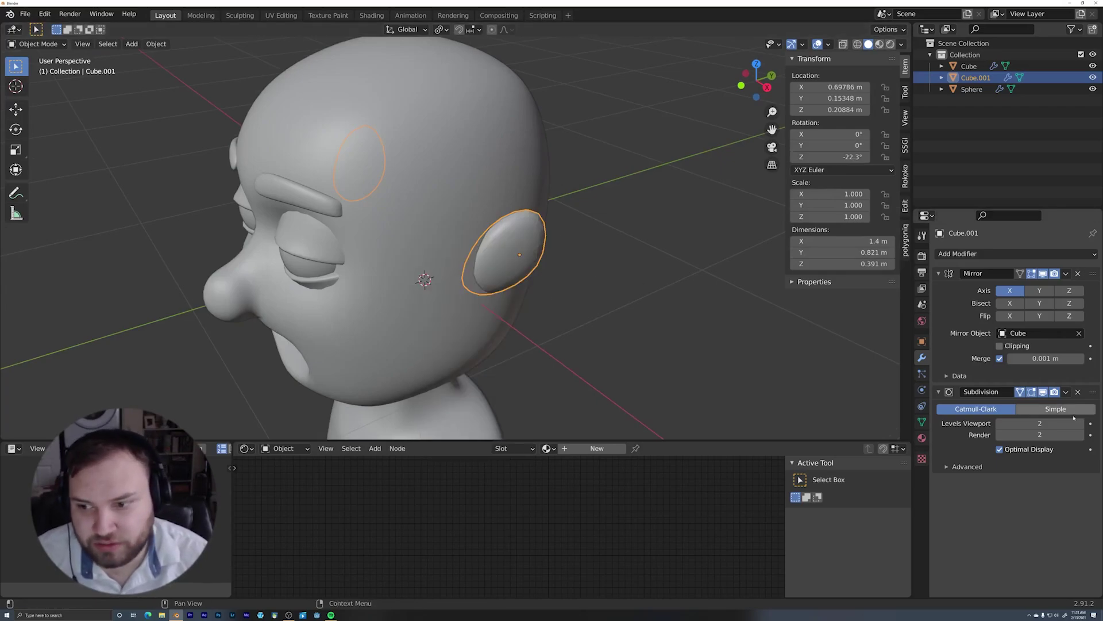
left_click(1080, 435)
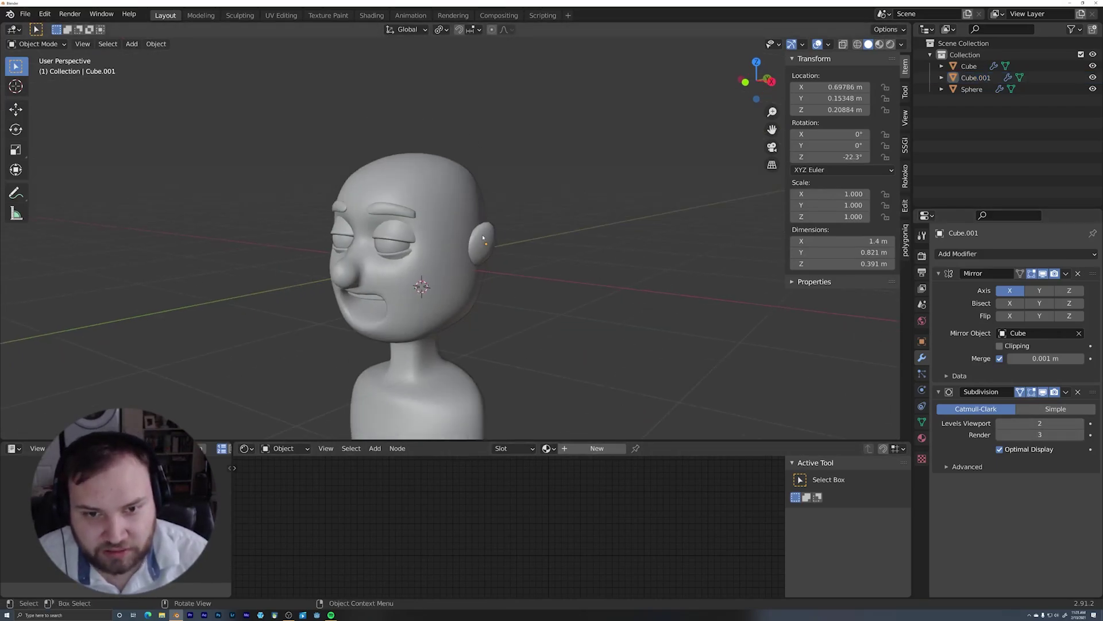
Assign the existing Skin material to the ear
left_click(483, 238)
left_click(546, 449)
left_click(586, 509)
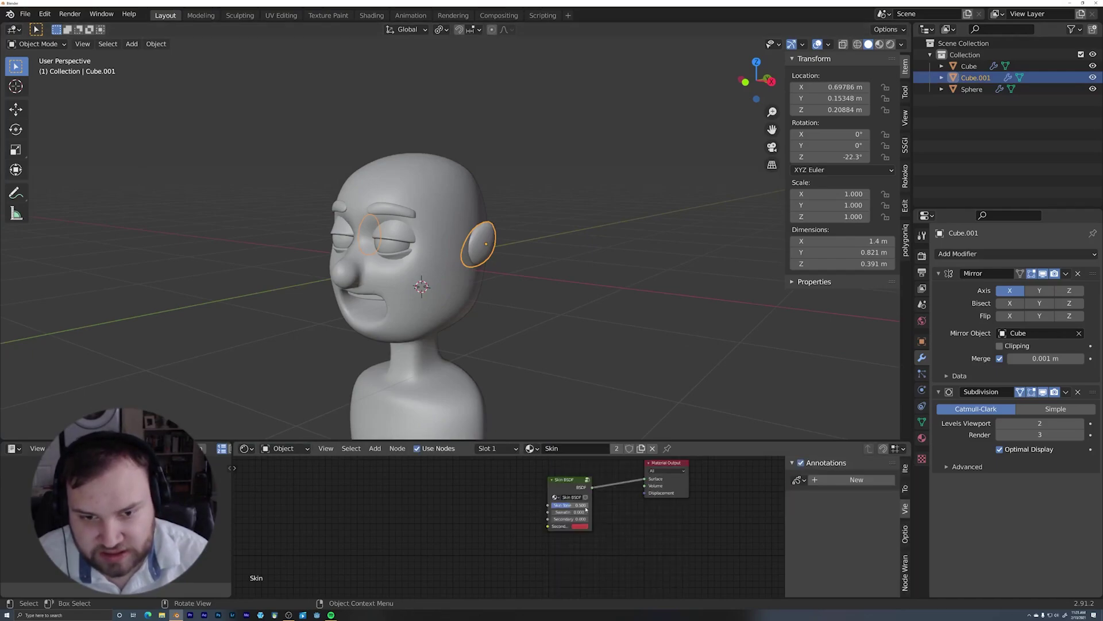
Move the ear forward to about 0.085 m on Y and 0.215 m on Z and preview it in rendered shading
middle_click_drag(552, 334, 592, 325)
key("g")
left_click(483, 246)
key("z")
left_click(594, 242)
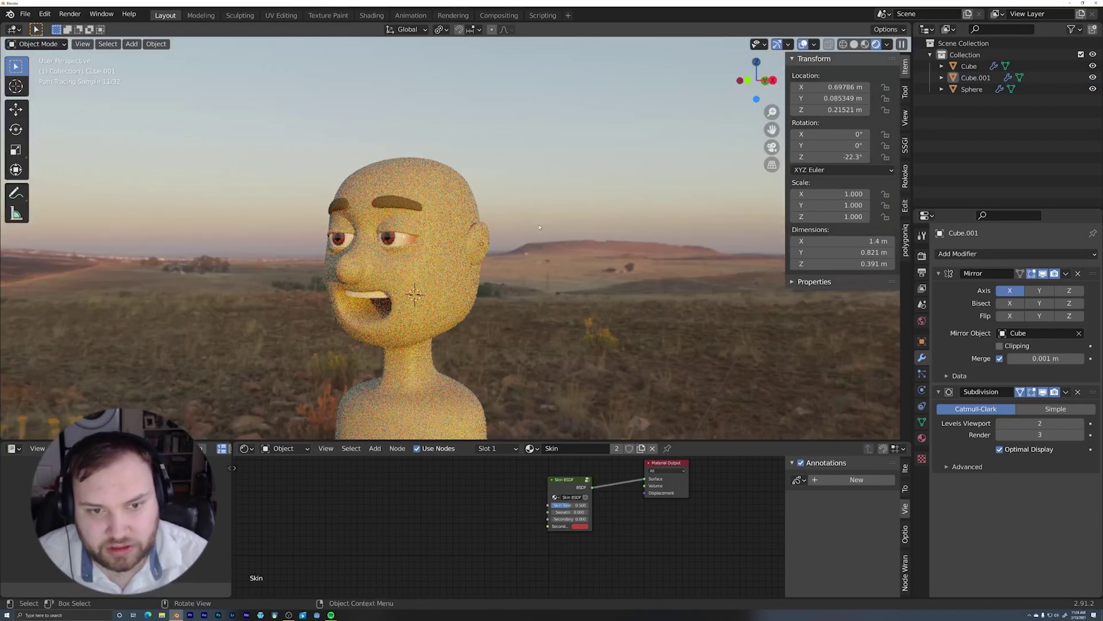
Return the viewport to solid shading and select the head mesh
middle_click_drag(501, 263, 541, 278)
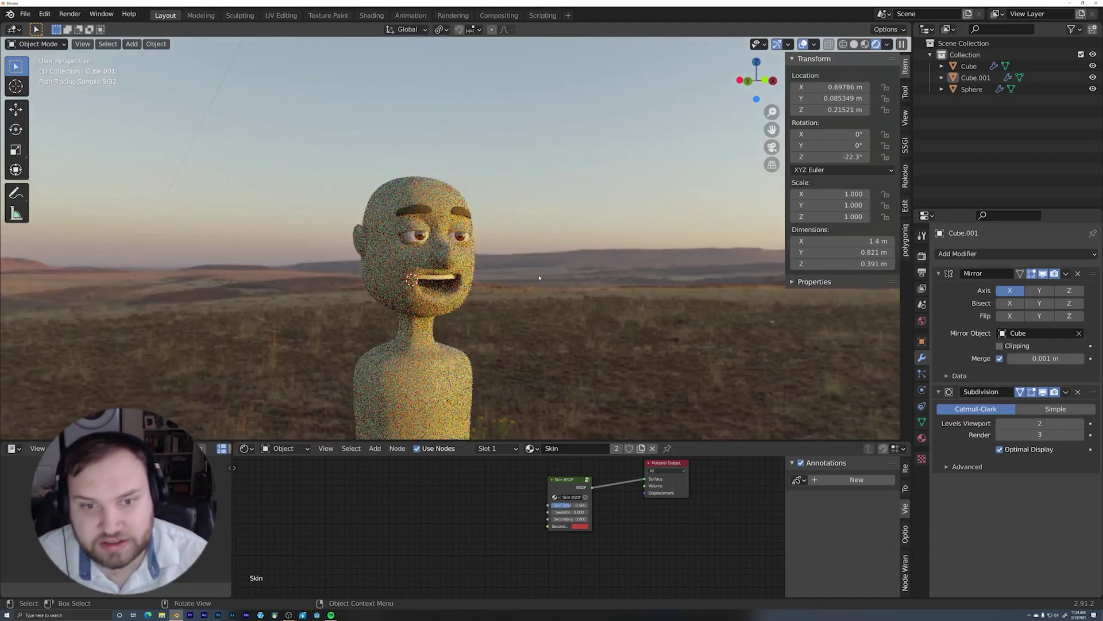
key("z")
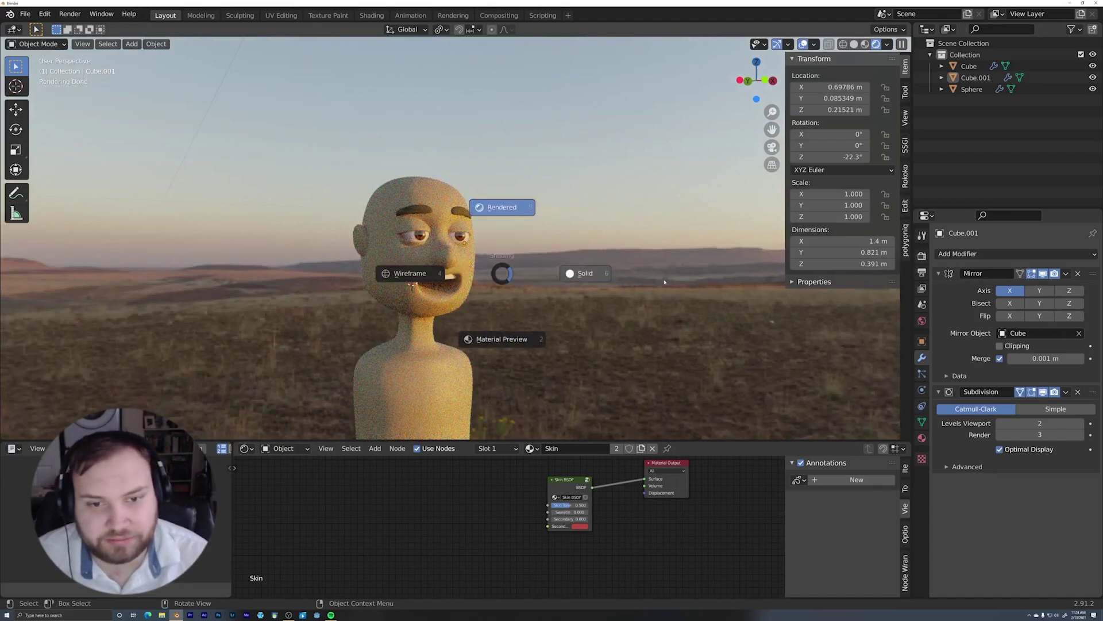
left_click(579, 271)
mouse_move(578, 270)
middle_mouse_down()
mouse_move(492, 199)
mouse_move(513, 222)
middle_mouse_up()
left_click(491, 198)
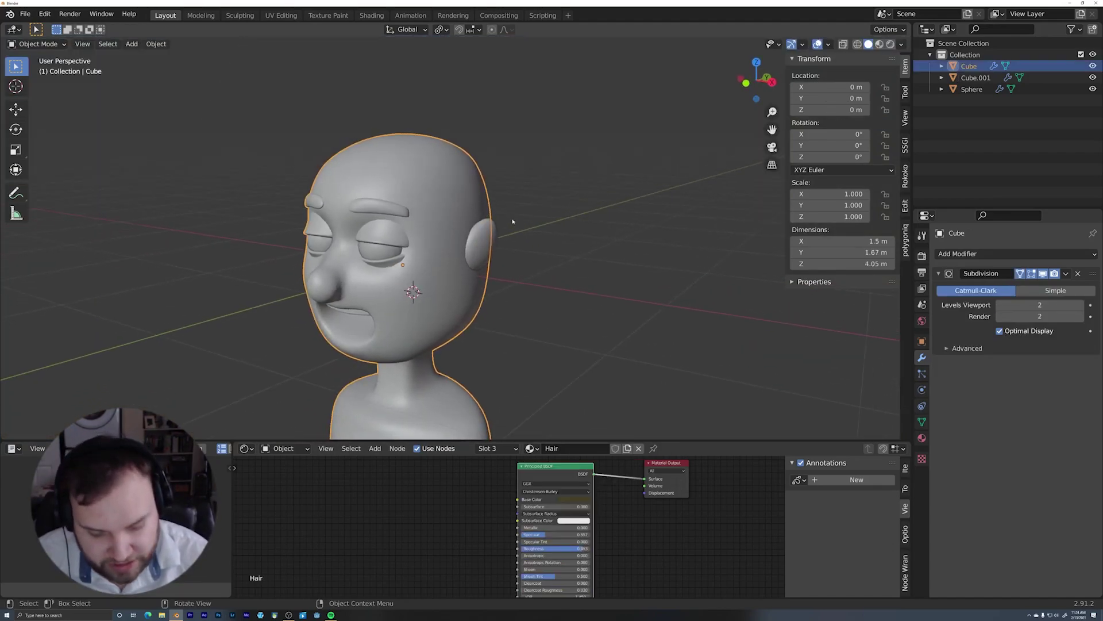
Open the head mesh in Edit Mode with nothing selected, shown in wireframe from the right side view
key("KP_3")
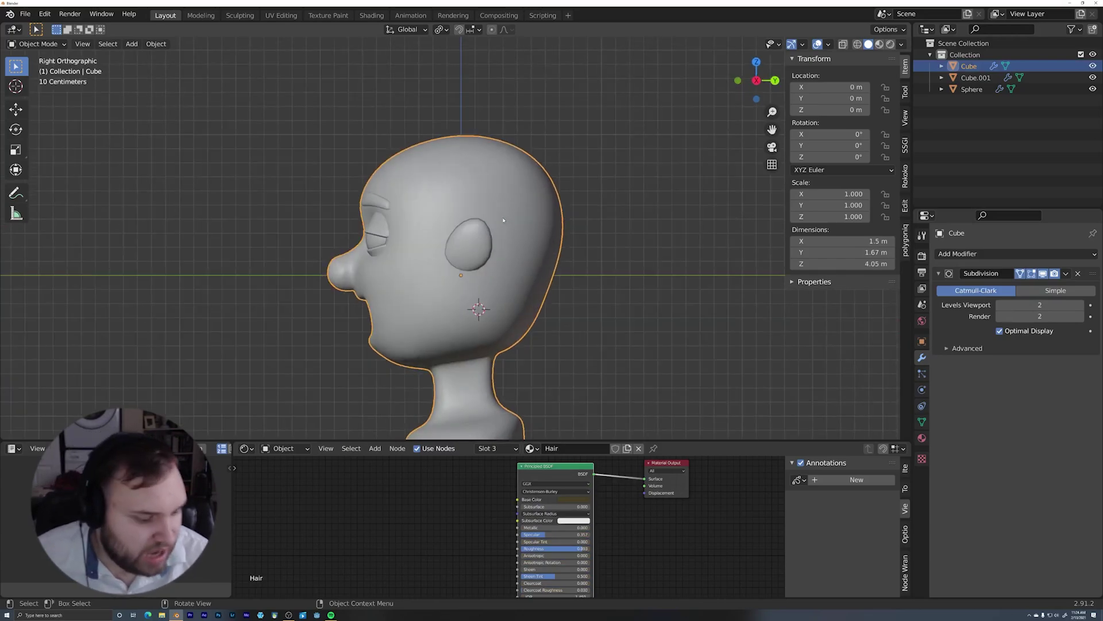
key("Tab")
mouse_move(504, 220)
middle_mouse_down()
mouse_move(518, 245)
mouse_move(435, 298)
middle_mouse_up()
key("alt+a")
key("KP_3")
key("shift+z")
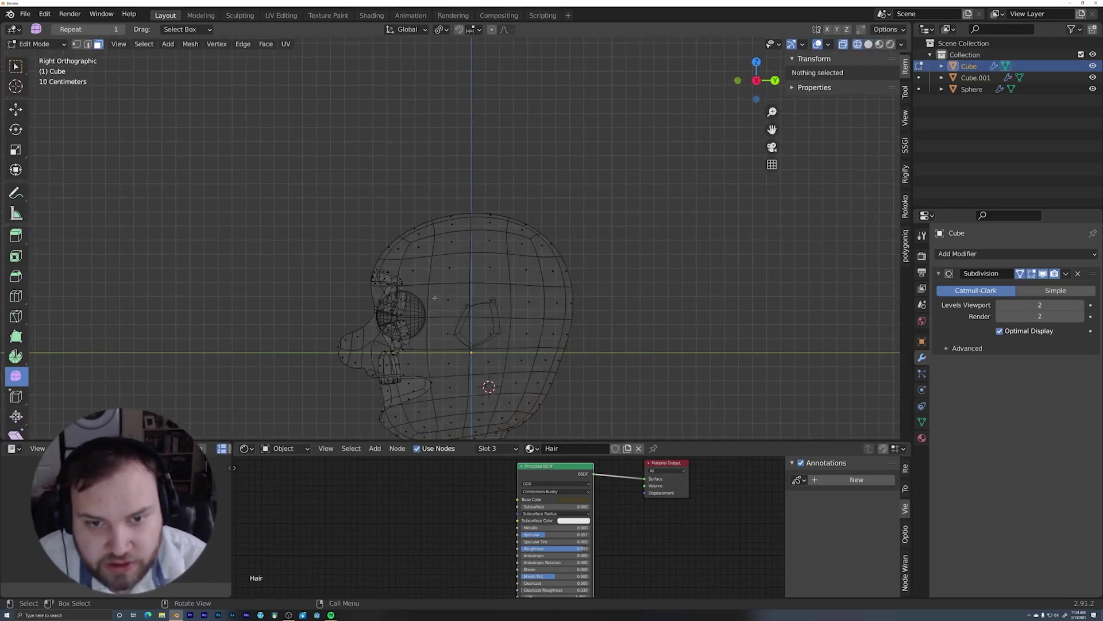
Circle-select the scalp faces over the crown, the back of the head and the sideburns, leaving the ear area unselected
key("c")
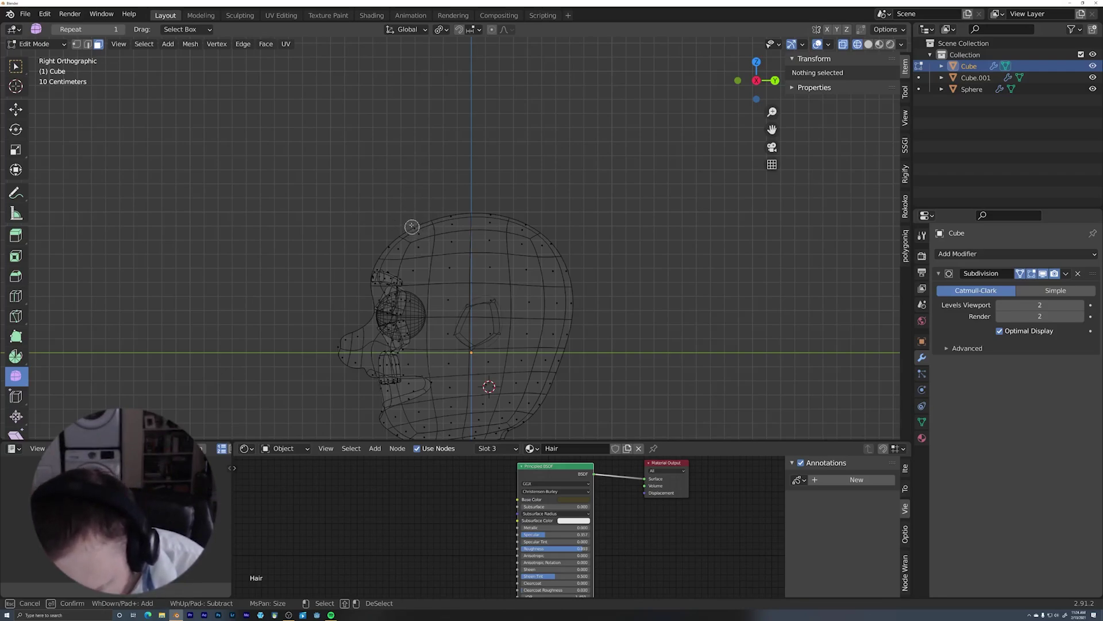
mouse_move(412, 226)
left_mouse_down()
mouse_move(500, 222)
mouse_move(548, 239)
mouse_move(560, 303)
mouse_move(554, 377)
left_mouse_up()
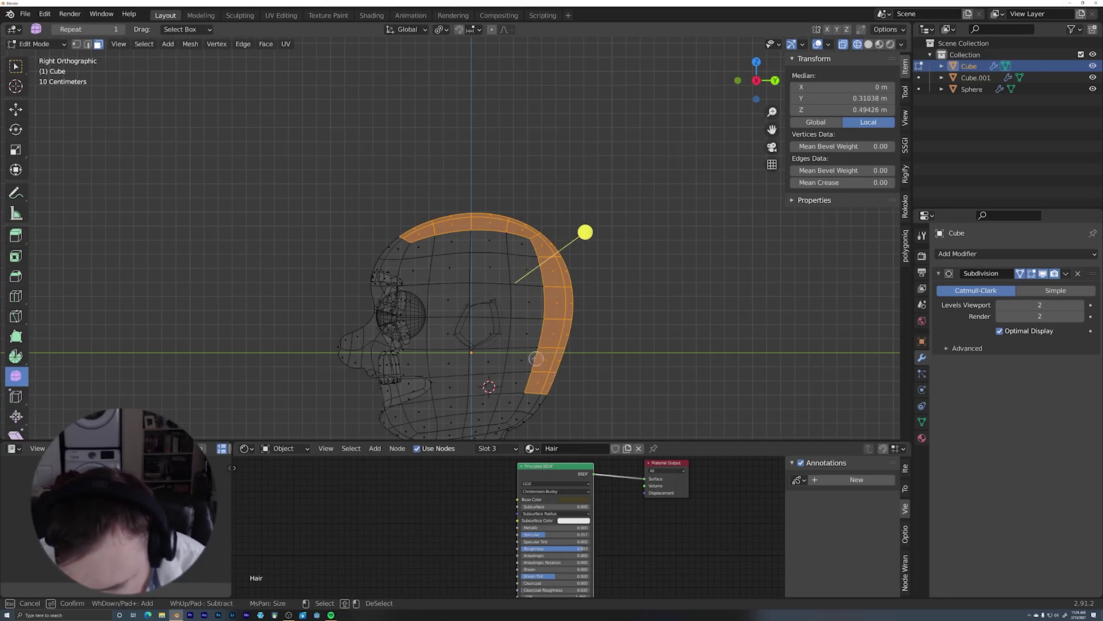
mouse_move(535, 358)
left_mouse_down()
mouse_move(520, 359)
mouse_move(529, 328)
left_mouse_up()
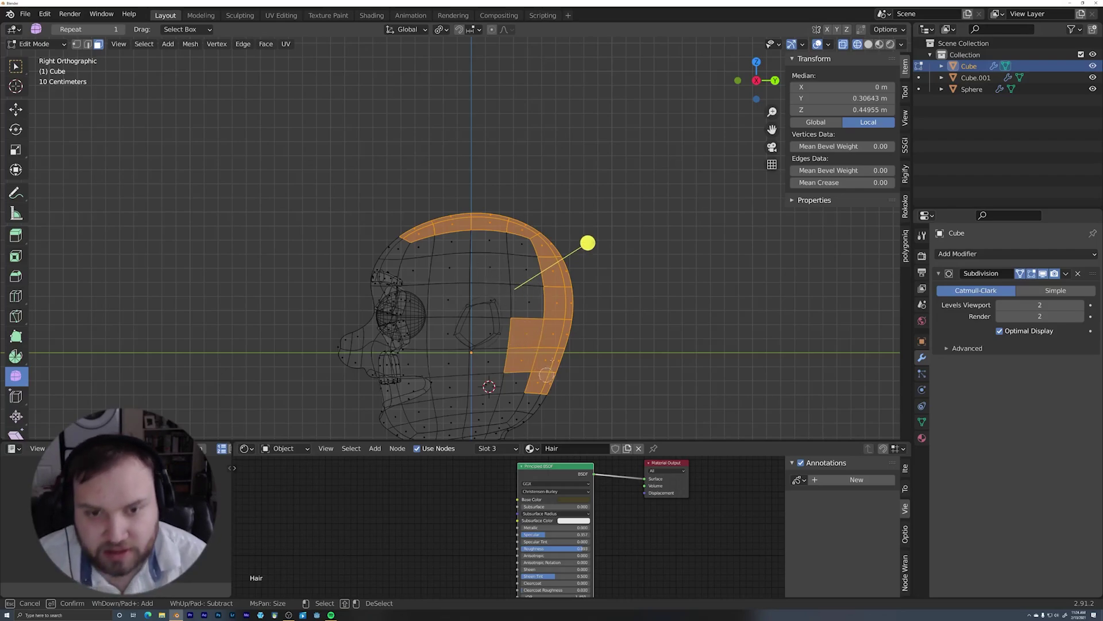
mouse_move(533, 315)
left_mouse_down()
mouse_move(520, 247)
mouse_move(454, 248)
mouse_move(450, 270)
left_mouse_up()
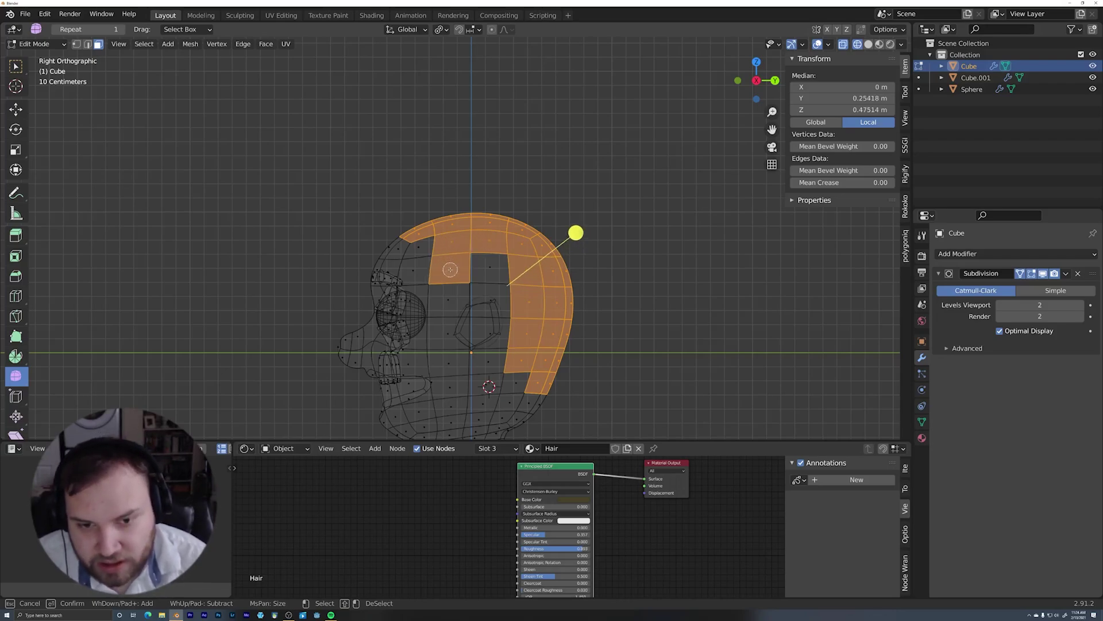
left_click_drag(454, 276, 448, 335)
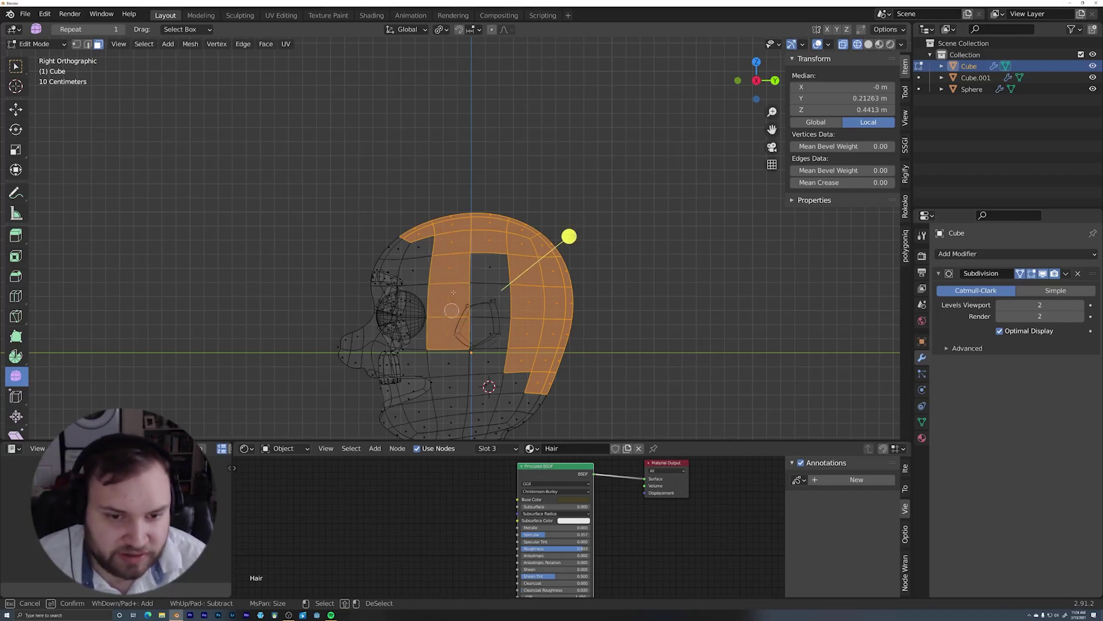
left_click_drag(468, 268, 505, 262)
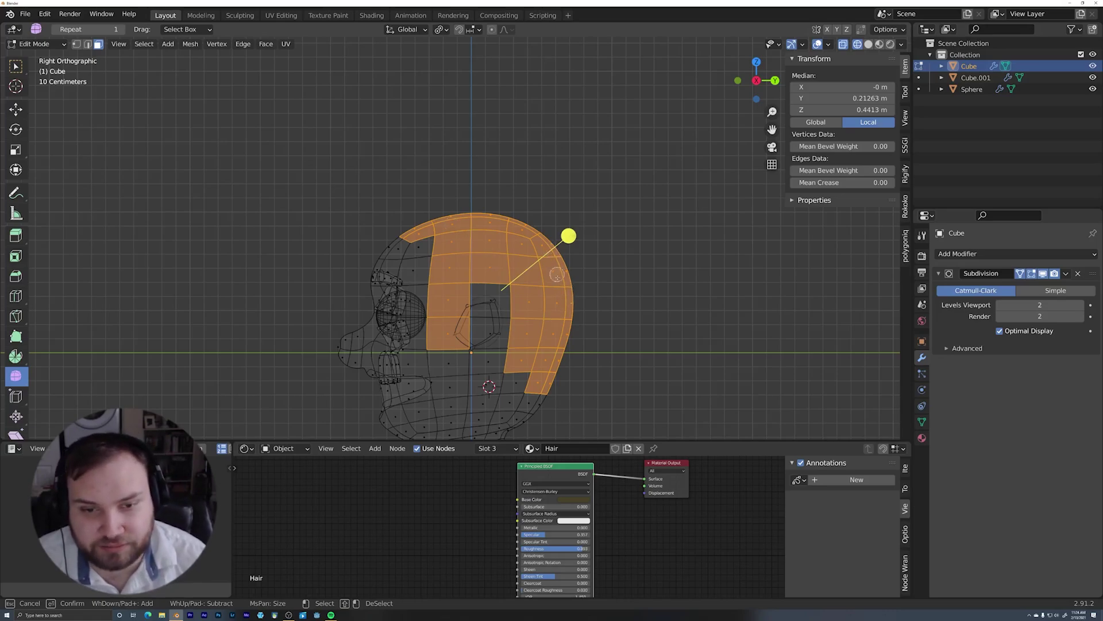
right_click(589, 280)
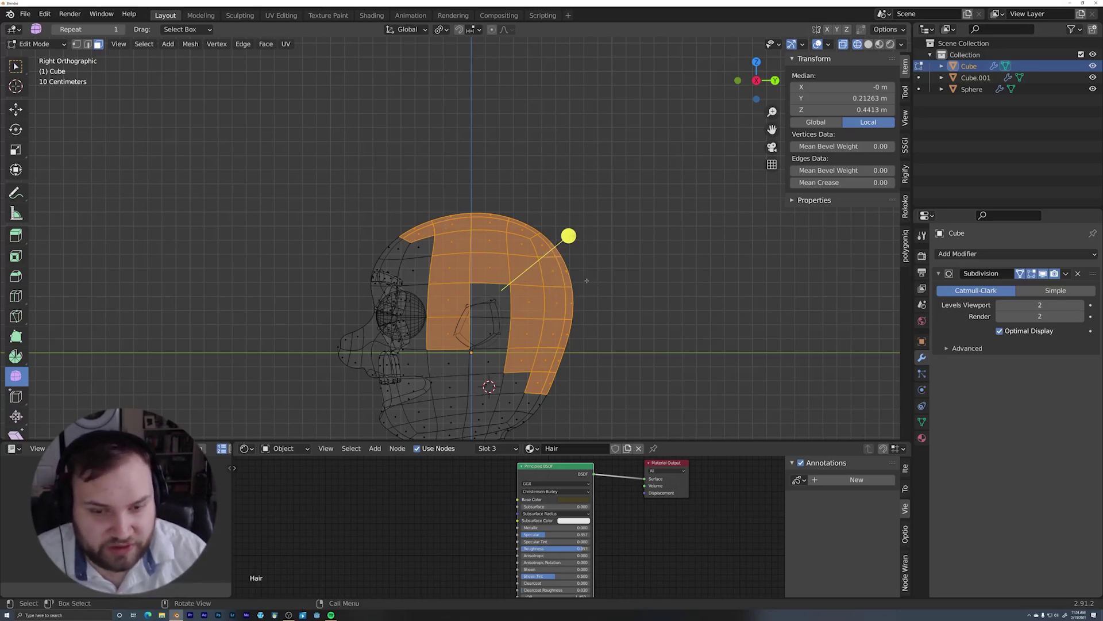
Duplicate the selected scalp faces in place, scale the copy up into a shell around the head and show it in solid shading
middle_click_drag(576, 266, 602, 273)
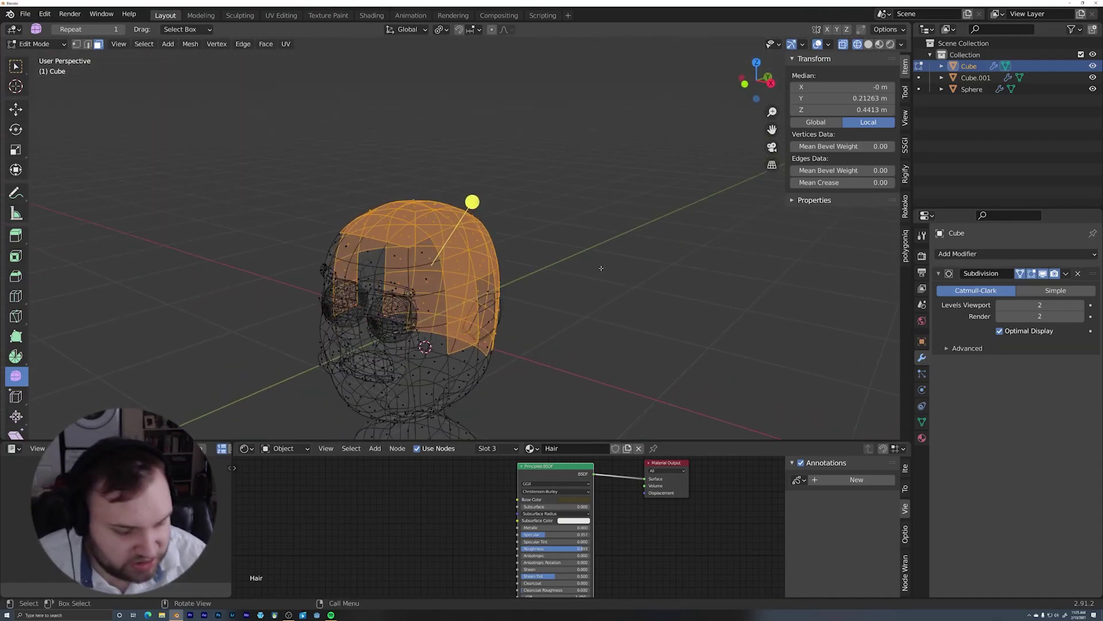
key("shift+d")
right_click(603, 261)
key("s")
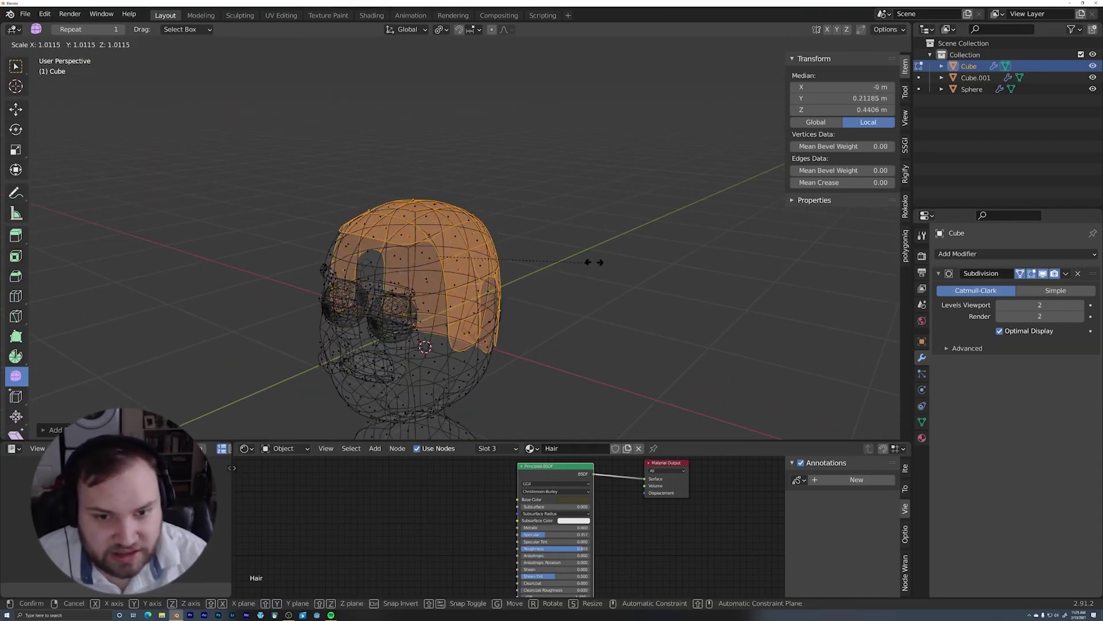
left_click(633, 249)
key("z")
left_click(661, 301)
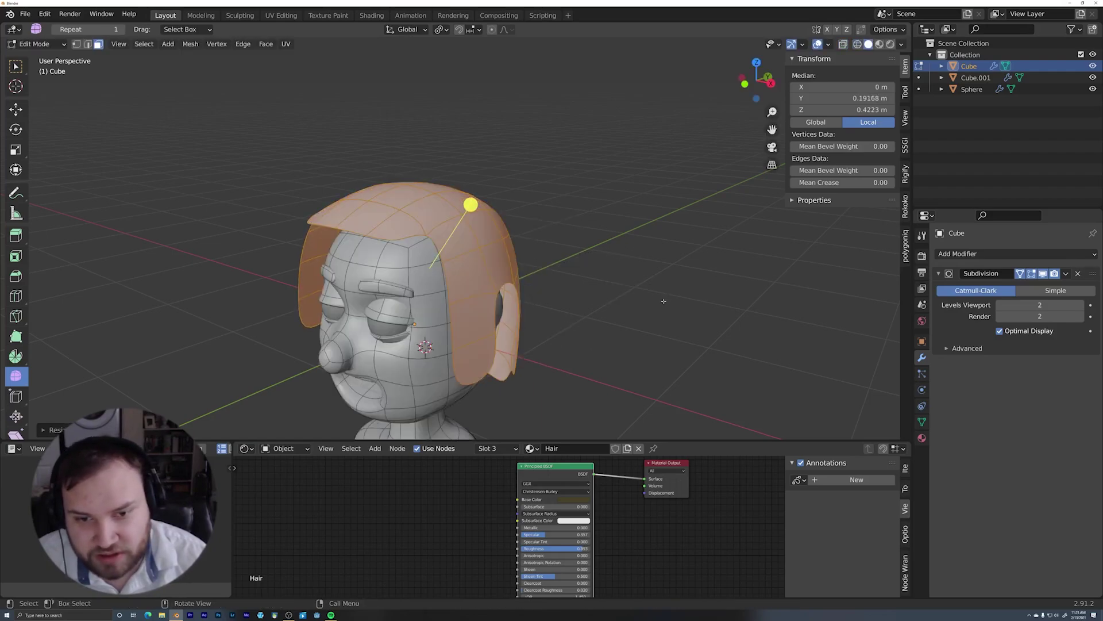
Fill the notches at the forehead corner and behind the ear on one side of the hair shell with new faces
middle_click_drag(637, 298, 548, 262)
key("2")
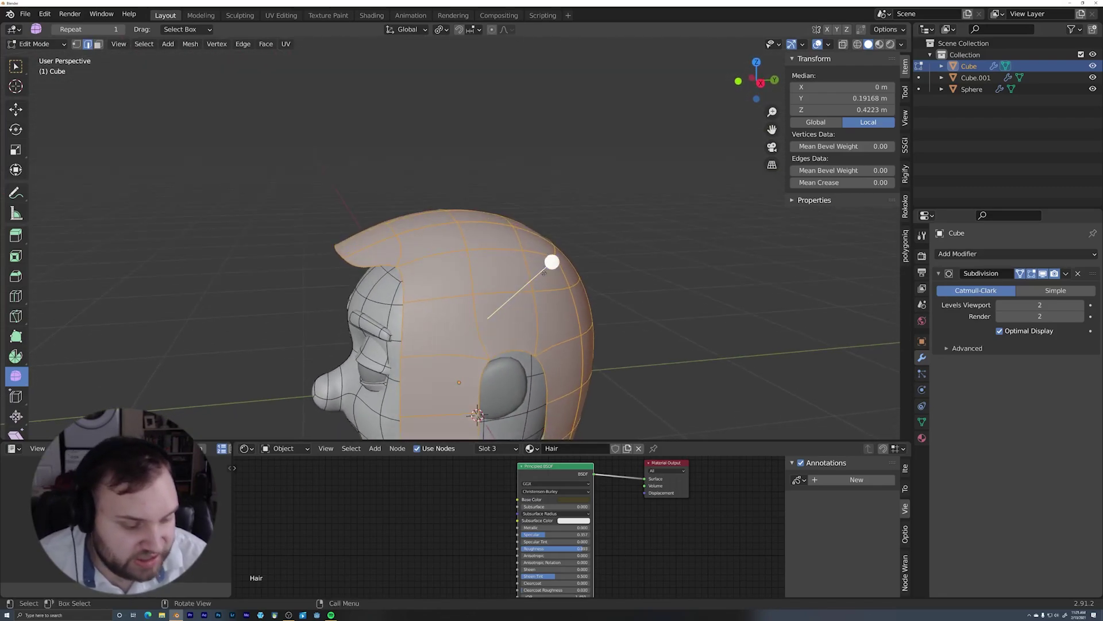
left_click(387, 267)
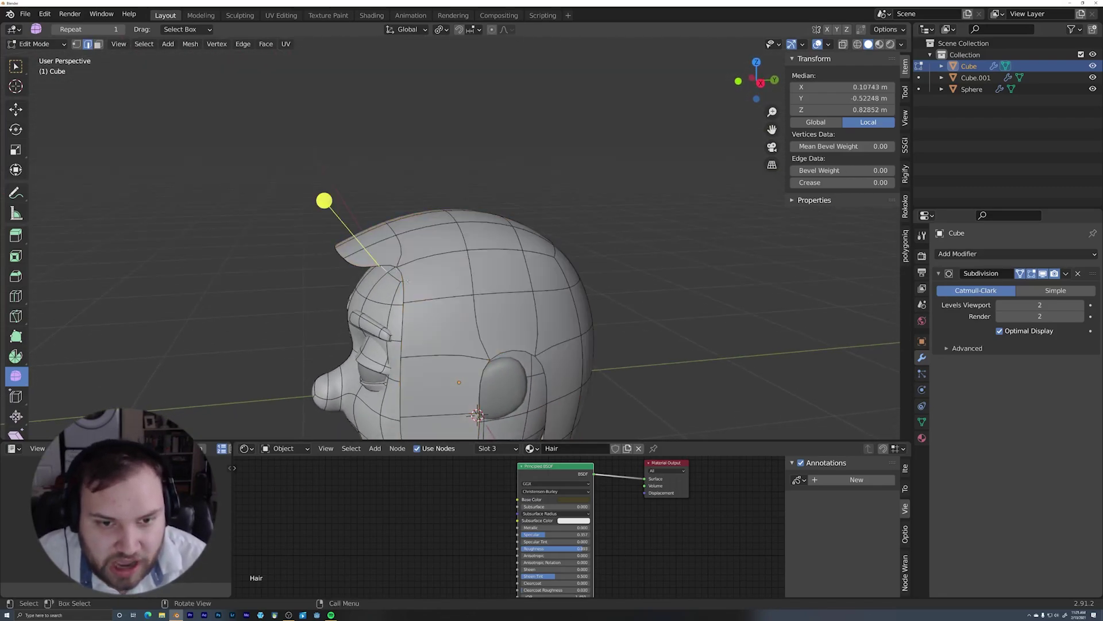
left_click(404, 289)
left_click(388, 267, "shift")
middle_click_drag(454, 273, 515, 264)
left_click(459, 253)
left_click(481, 287, "shift")
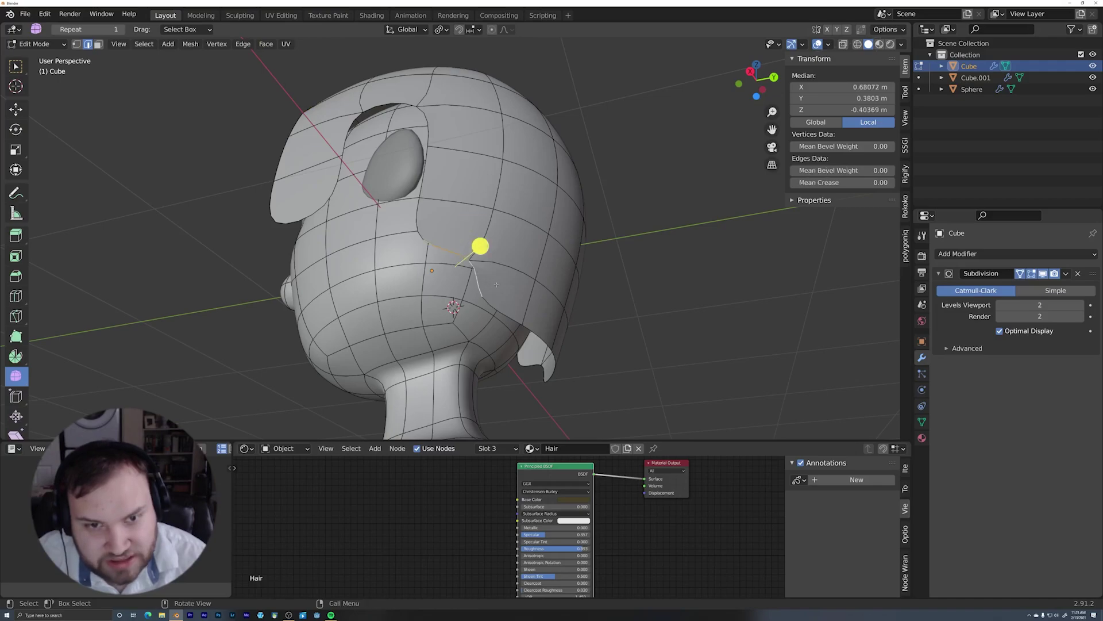
key("f")
Fill the matching notches behind the ear and at the forehead corner on the opposite side of the hair shell
middle_click_drag(660, 256, 474, 273)
left_click(490, 306)
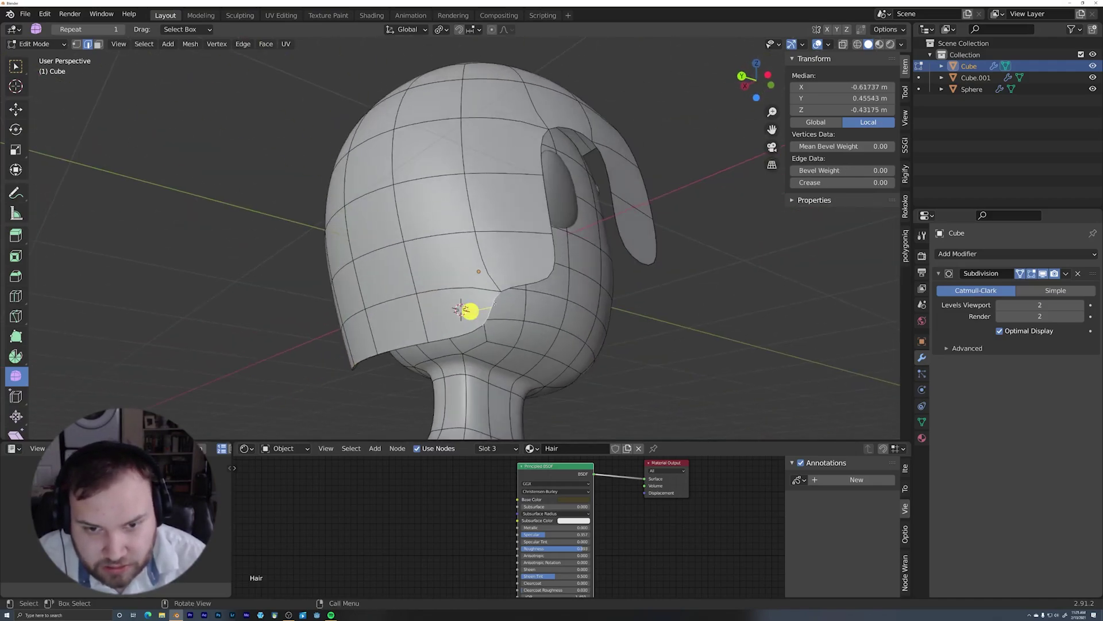
left_click(517, 284, "shift")
key("f")
middle_click_drag(529, 298, 533, 197)
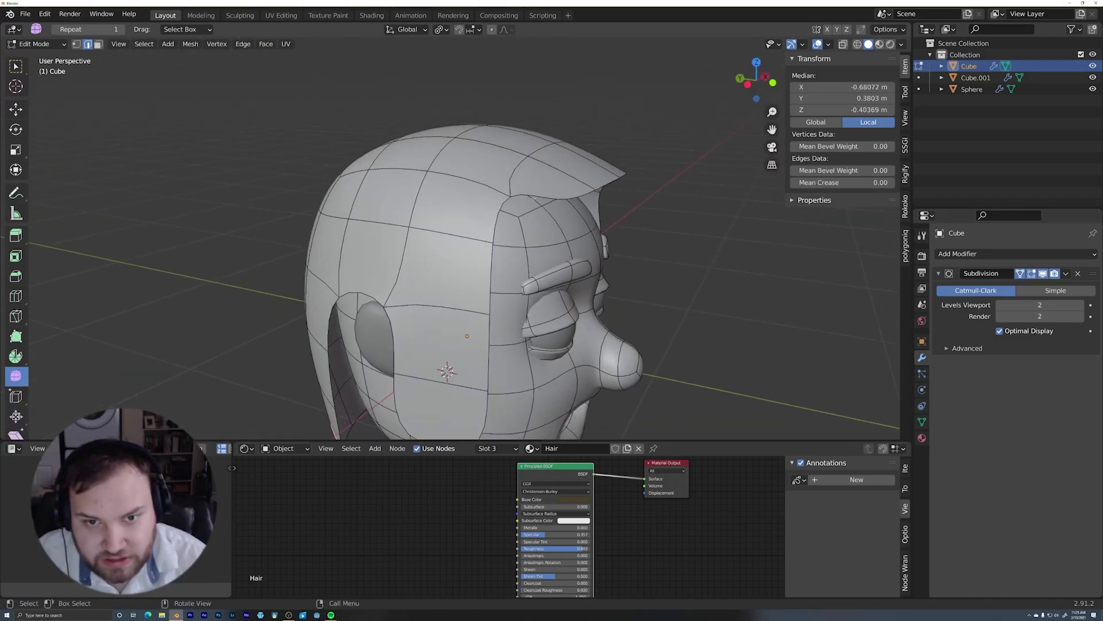
left_click(498, 219)
left_click(532, 200, "shift")
key("f")
middle_click_drag(587, 233, 584, 220)
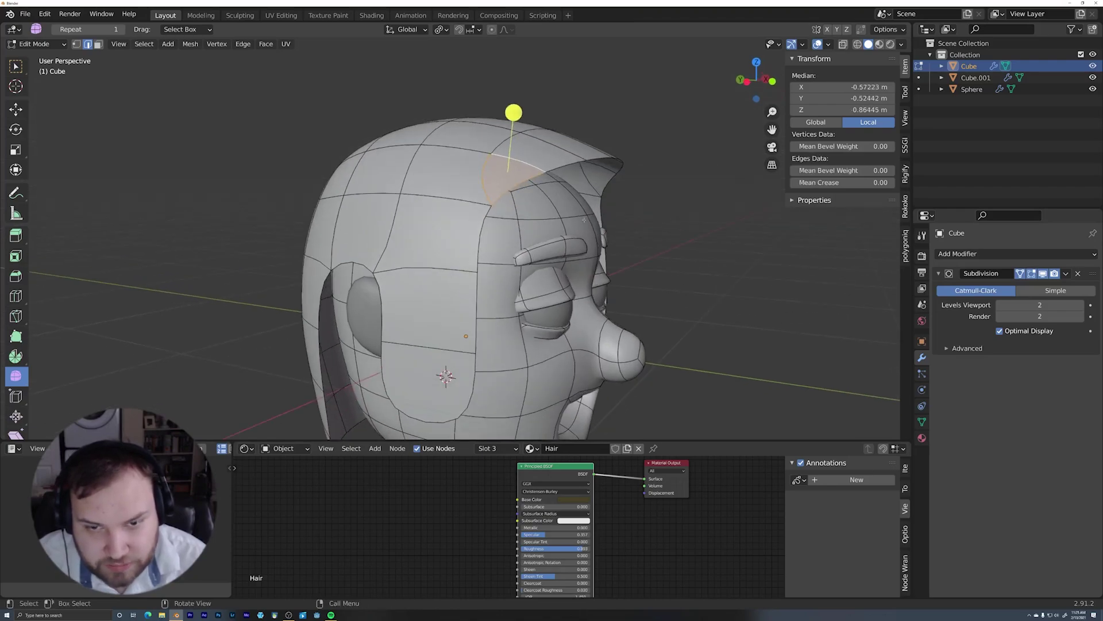
Select the whole linked hair shell and scale it down to about 0.73 so it sits just inside the head
key("l")
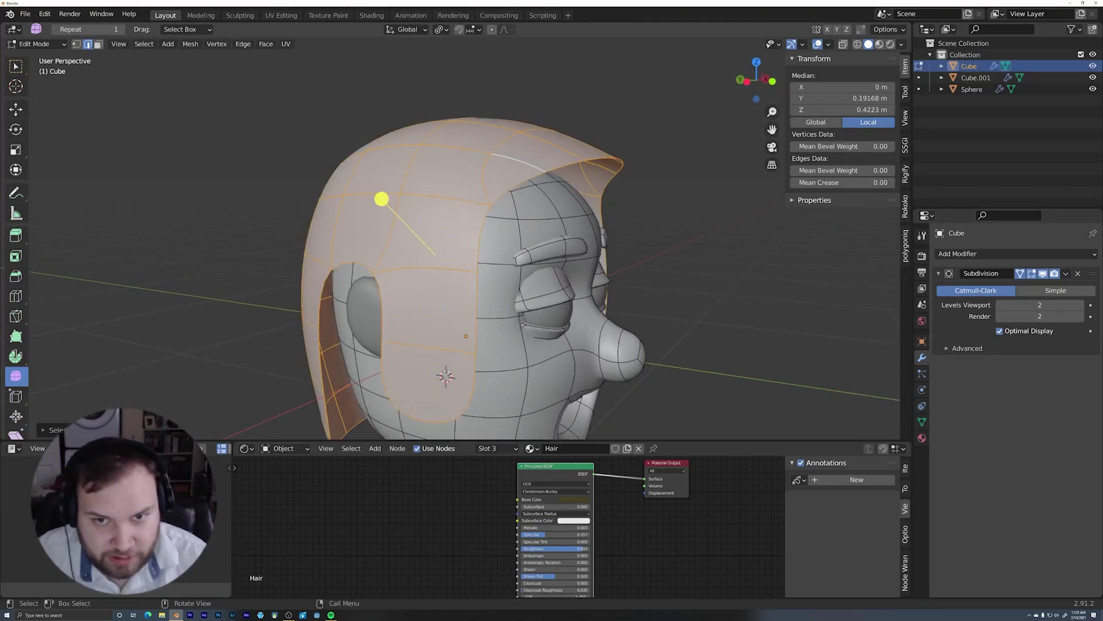
key("KP_3")
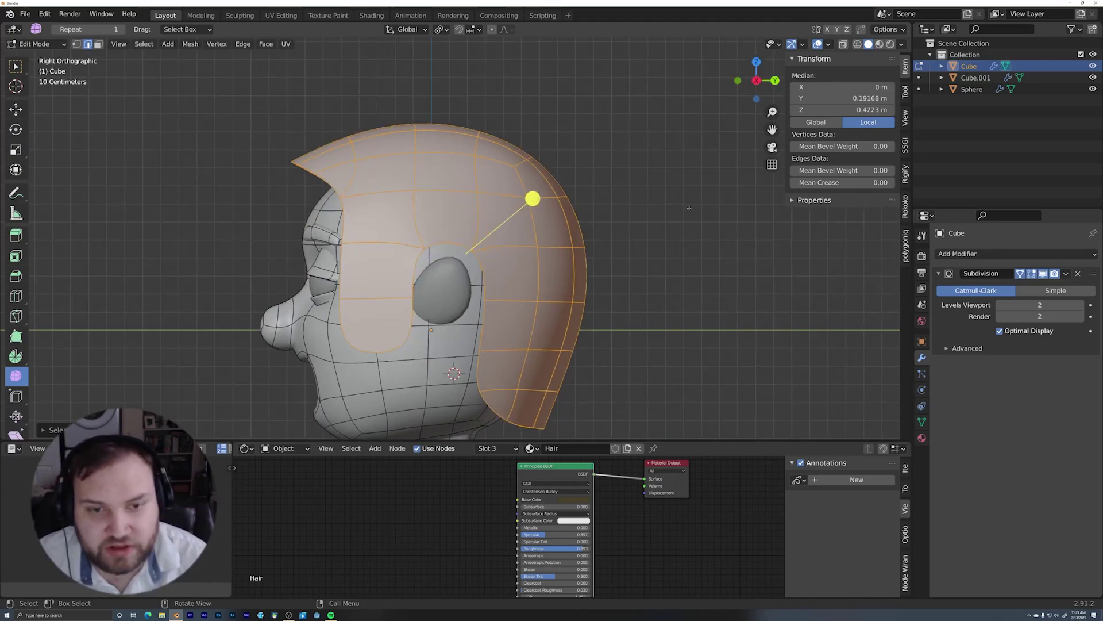
left_click(533, 199)
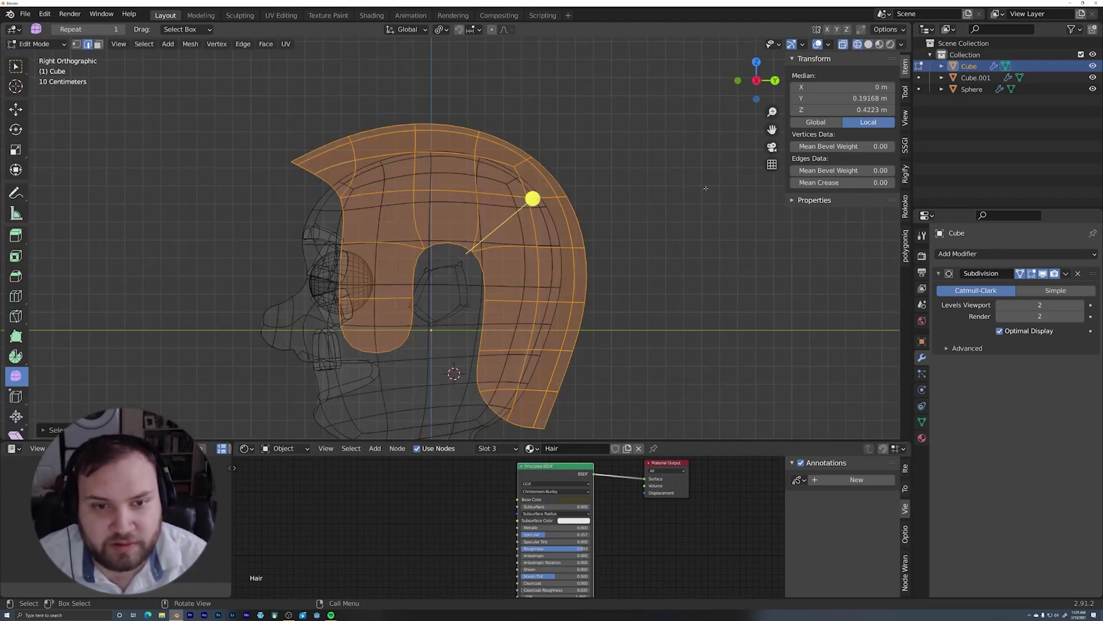
key("s")
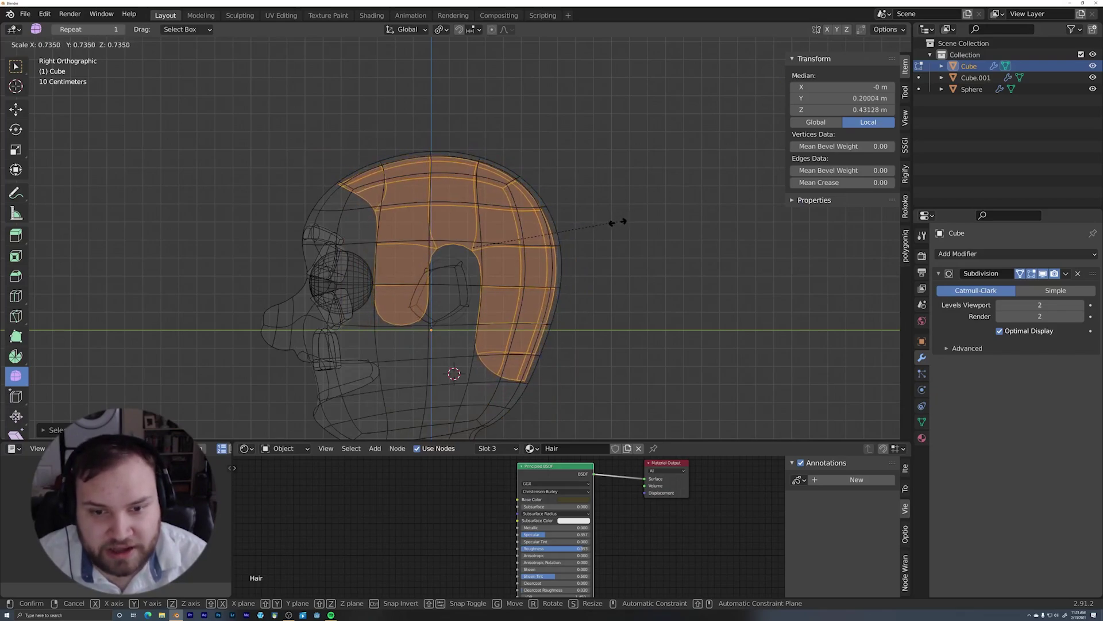
left_click(603, 241)
Extrude the hair shell's faces along their normals to give the hair thickness and view it in solid shading
middle_click_drag(603, 227, 605, 231)
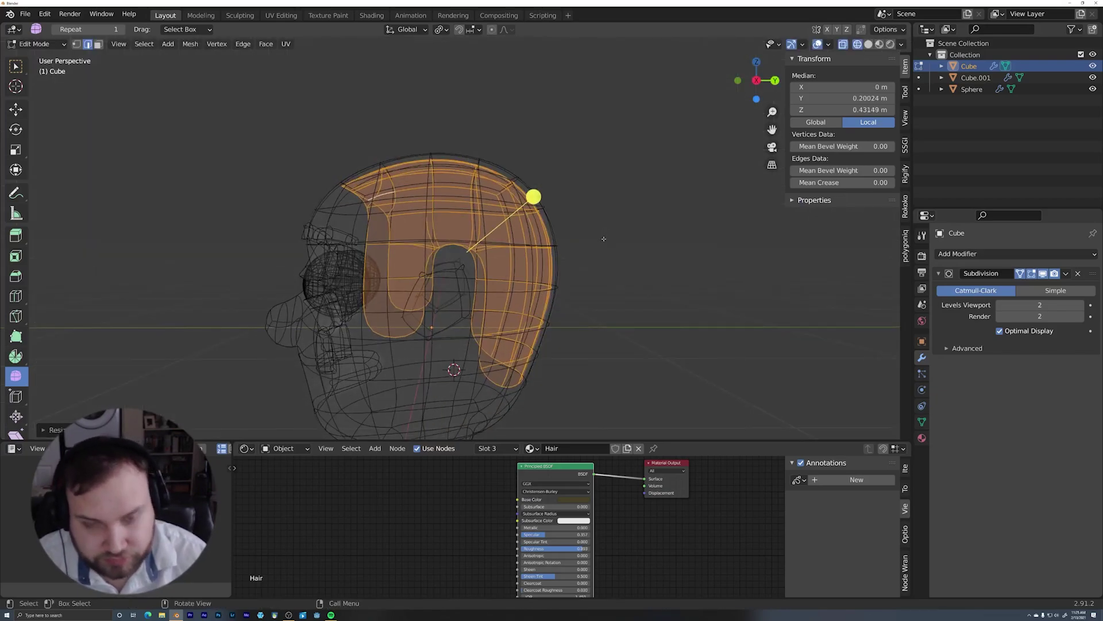
key("KP_1")
key("KP_3")
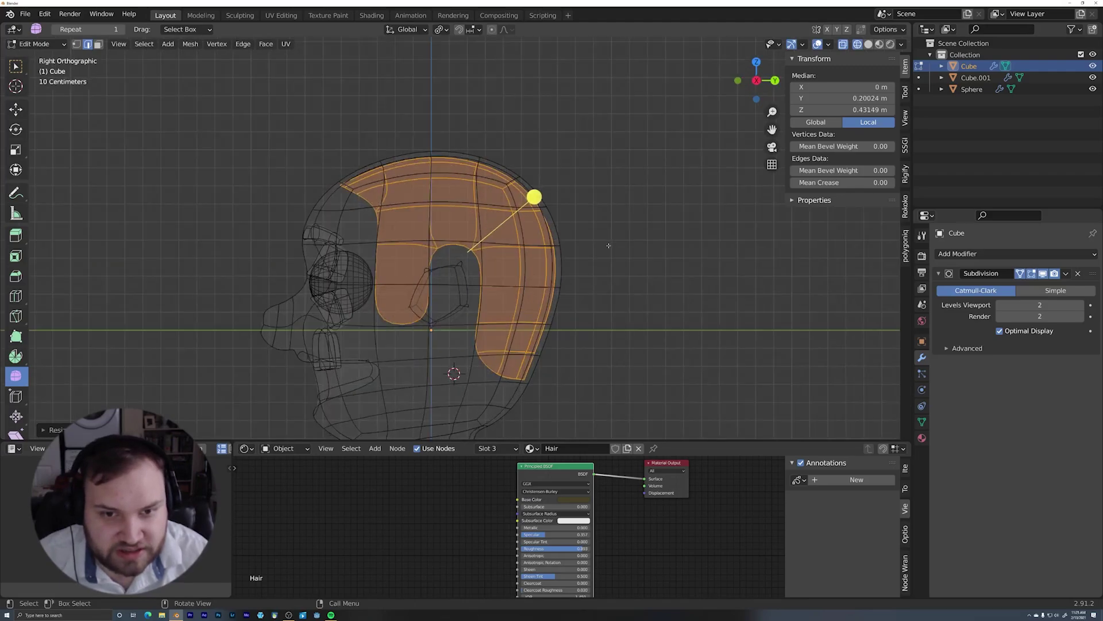
middle_click_drag(626, 217, 674, 220)
middle_click_drag(614, 253, 643, 229)
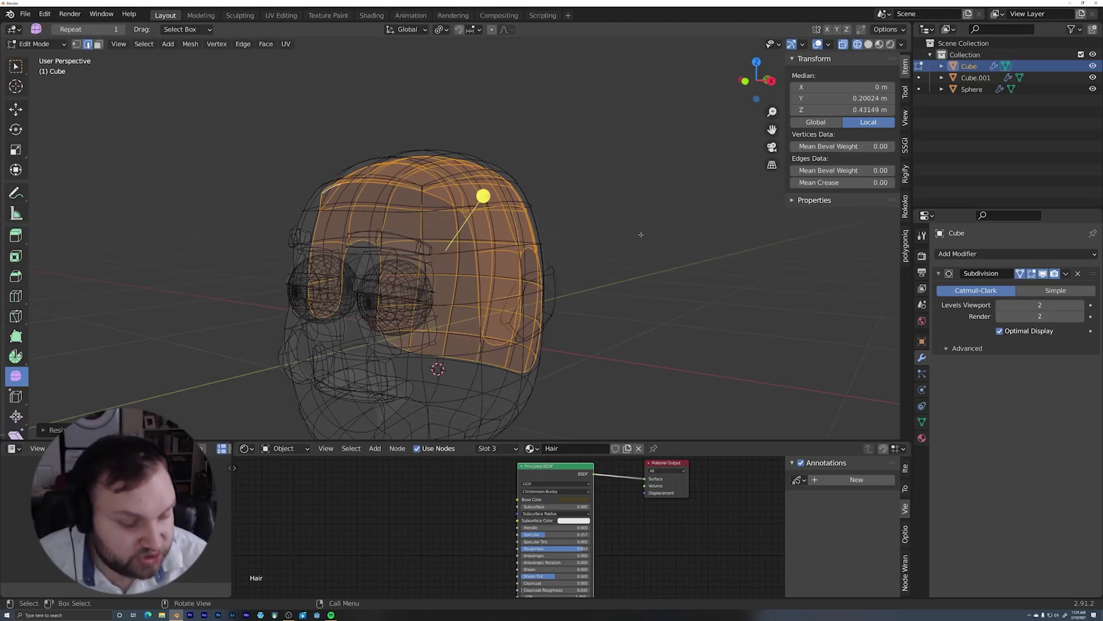
key("alt+e")
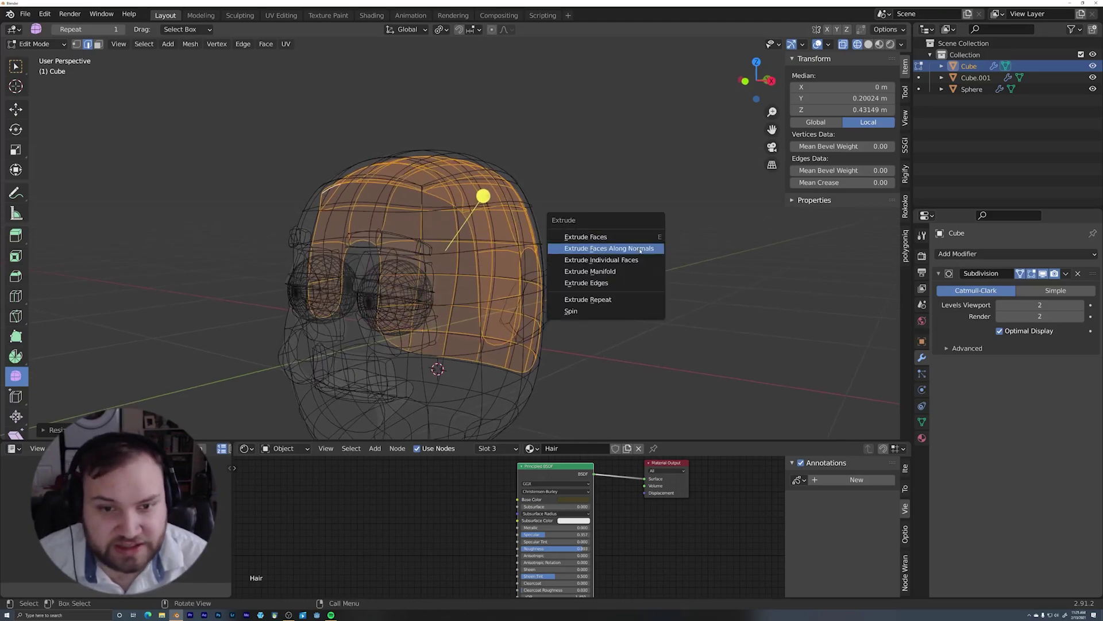
left_click(641, 249)
left_click(654, 227)
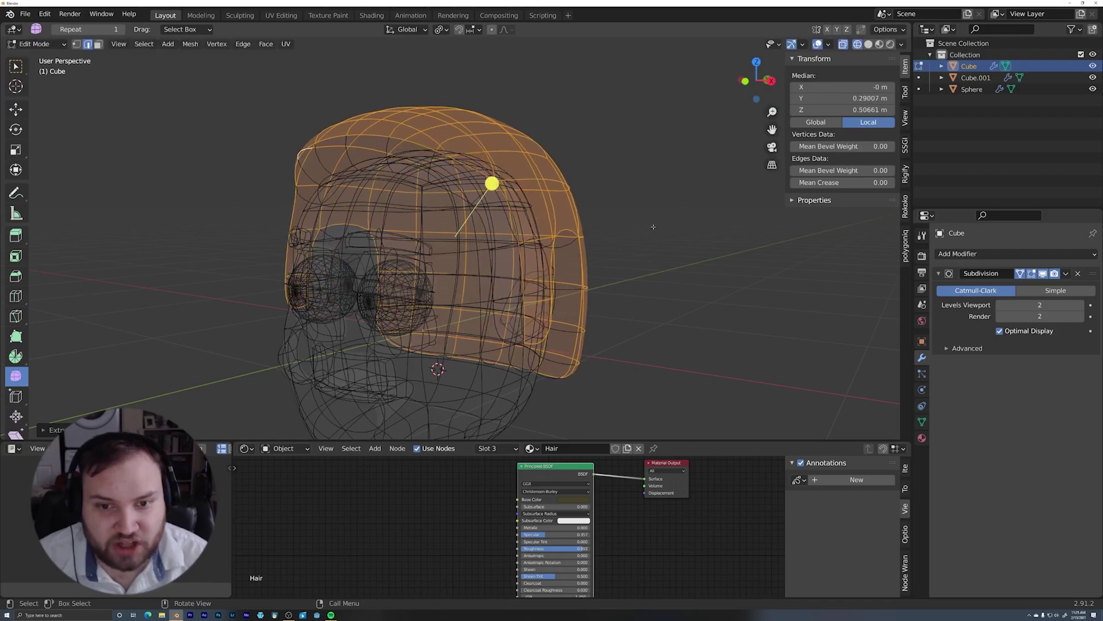
key("shift+z")
mouse_move(653, 227)
middle_mouse_down()
mouse_move(680, 195)
mouse_move(645, 248)
mouse_move(569, 258)
mouse_move(552, 236)
middle_mouse_up()
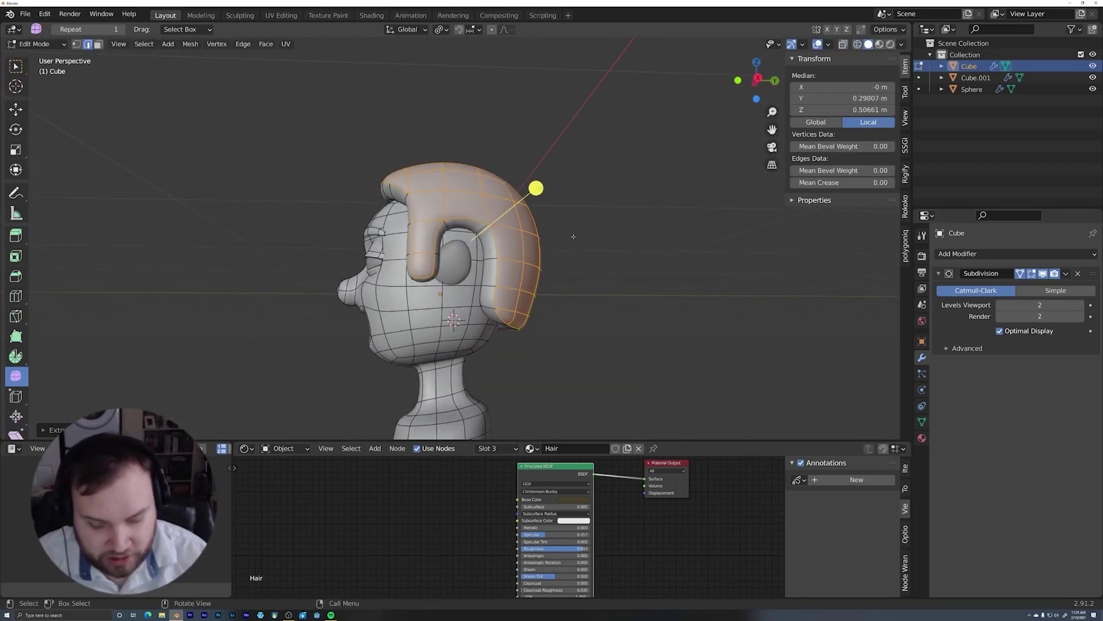
Scale down the outer faces of the hair slightly so it fits closer to the head
key("KP_3")
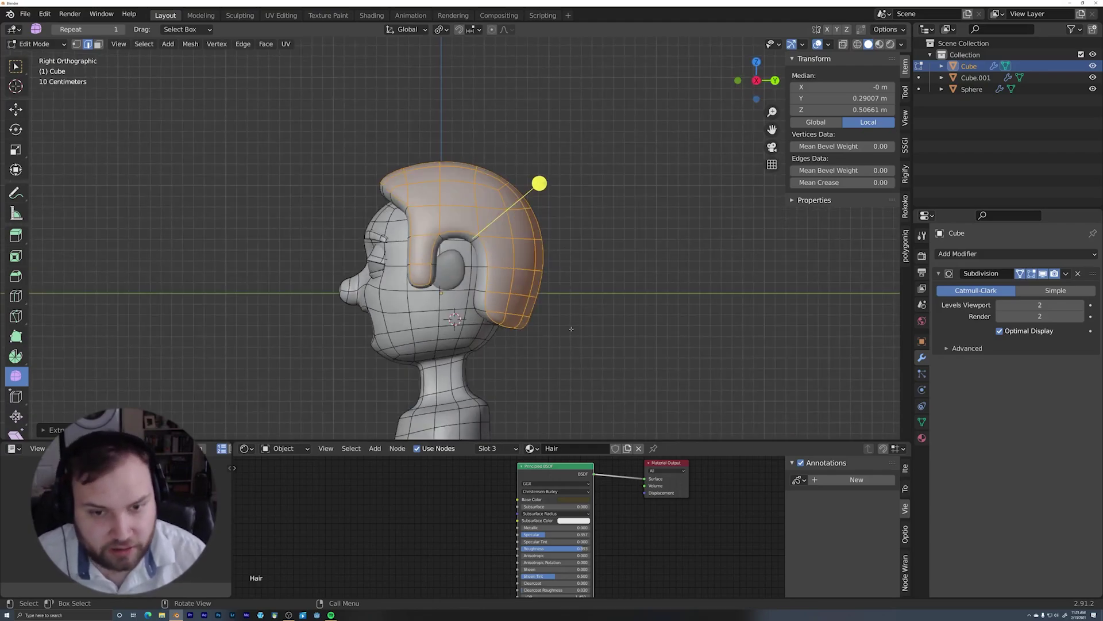
middle_click_drag(571, 322, 720, 222)
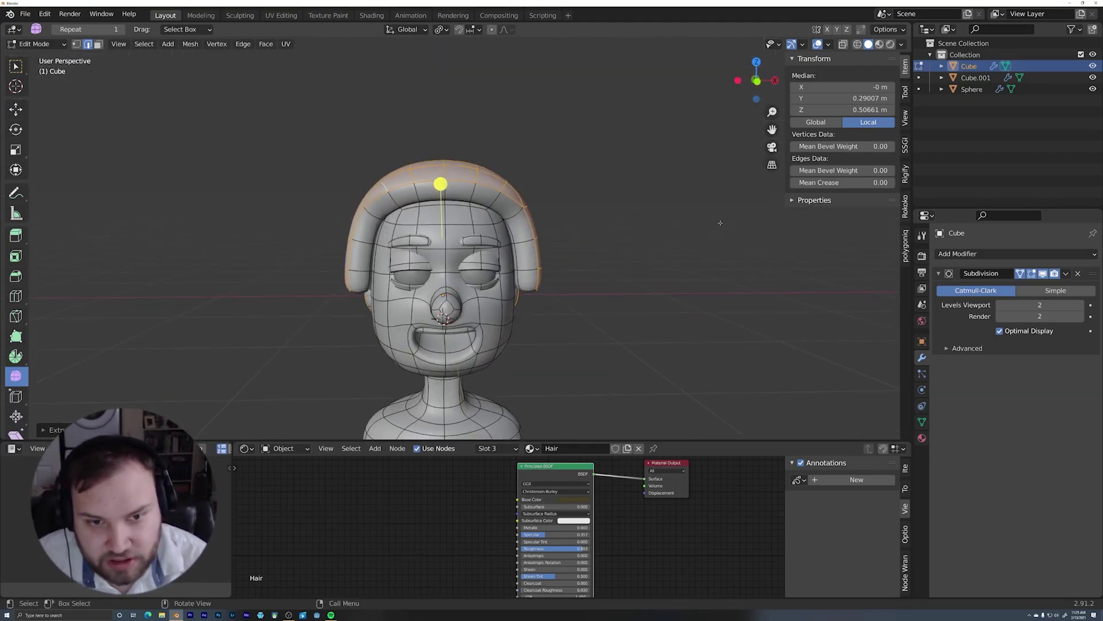
key("s")
left_click(677, 229)
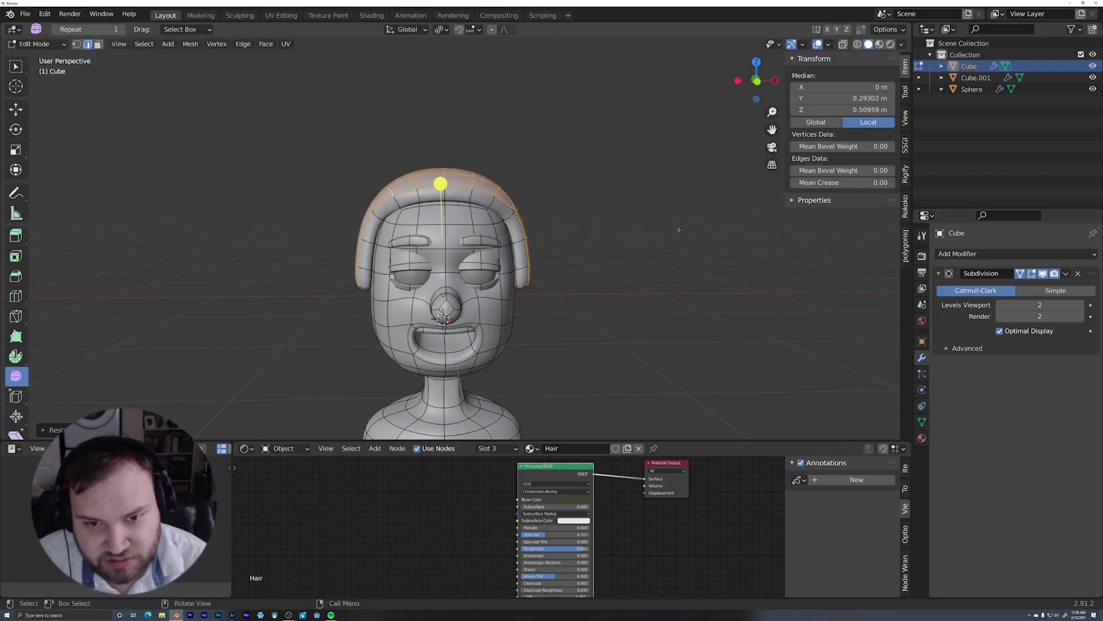
Scale the selected outer hair faces down along the X axis so the hair hugs the sides of the head
scroll(631, 251, "up", 2)
mouse_move(632, 252)
middle_mouse_down()
mouse_move(609, 249)
mouse_move(650, 247)
middle_mouse_up()
key("s")
key("x")
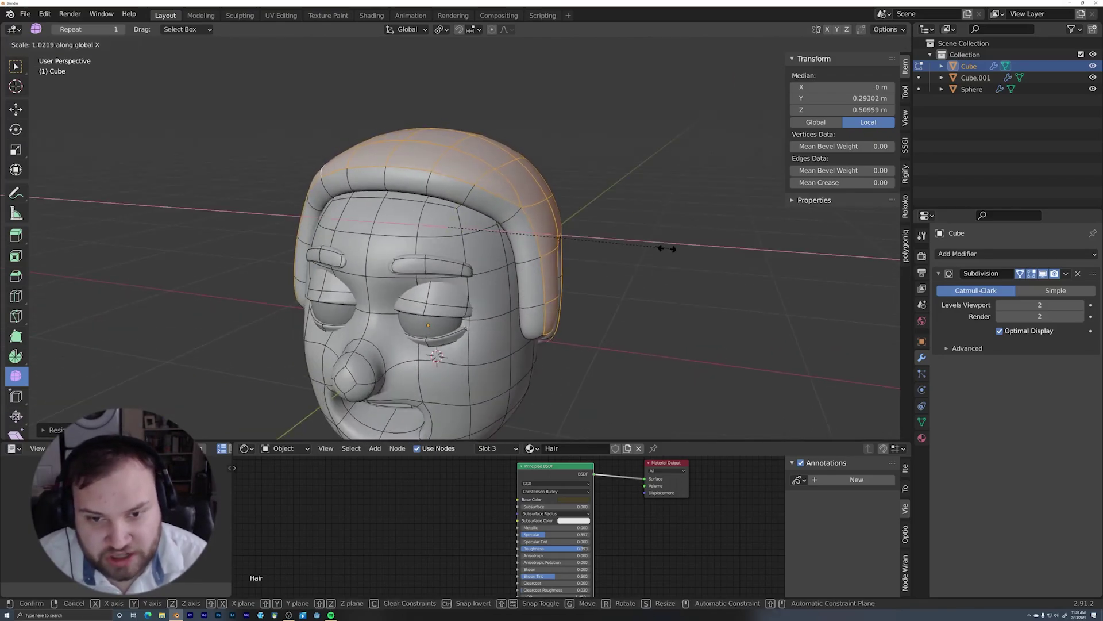
left_click(632, 253)
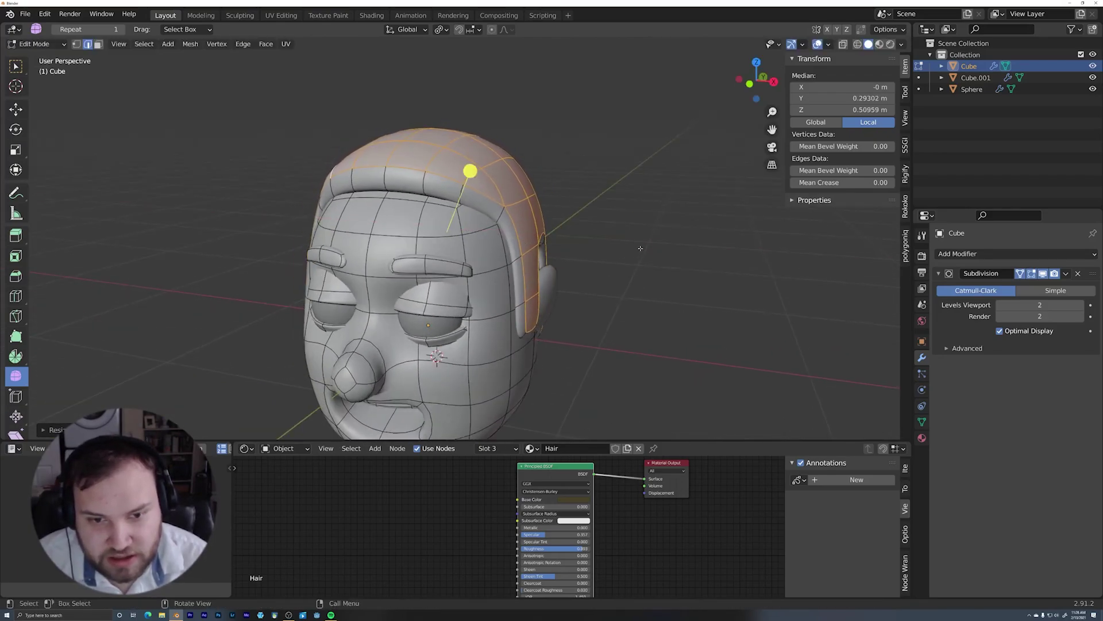
In a wireframe side view, select the vertices at the hair's lower back edge and use proportional editing with Smooth falloff
mouse_move(471, 172)
middle_mouse_down()
mouse_move(517, 212)
mouse_move(661, 271)
middle_mouse_up()
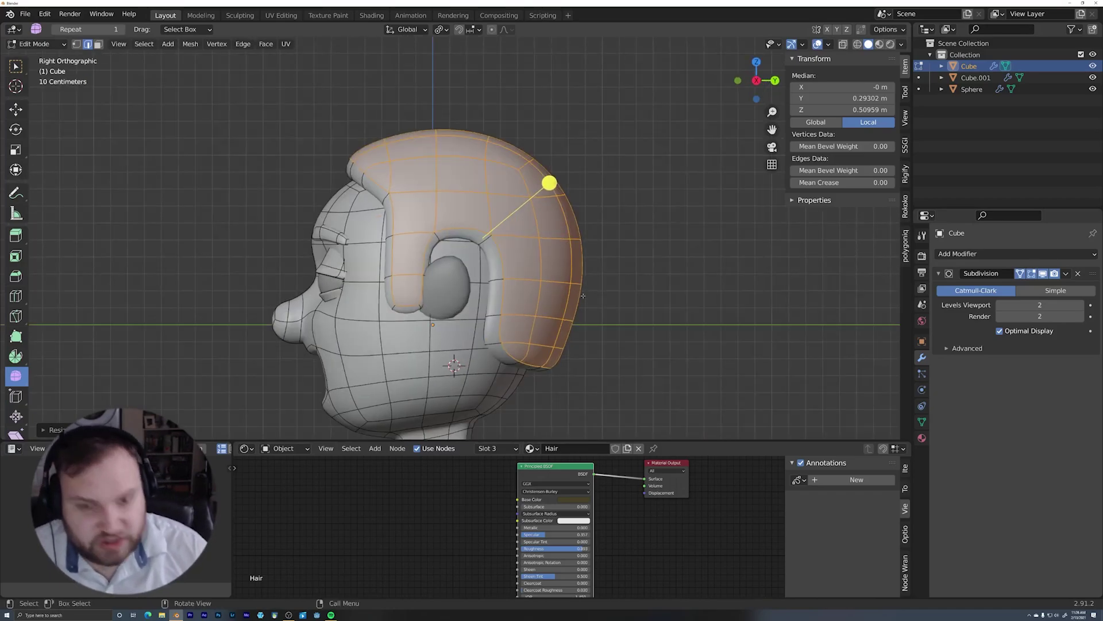
key("z")
left_click(637, 271)
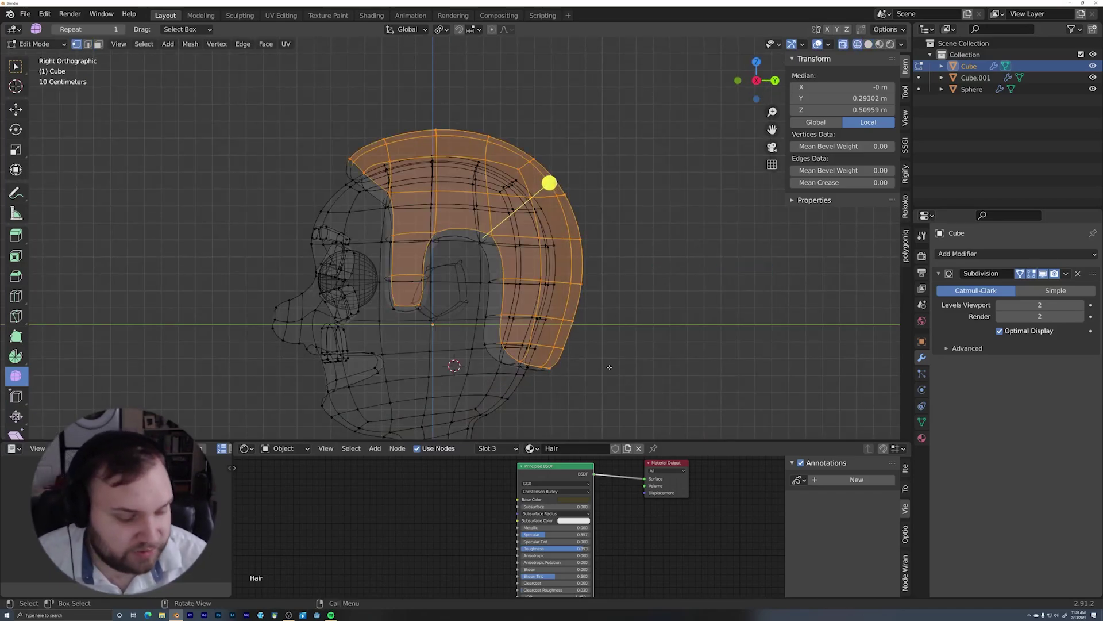
key("alt+a")
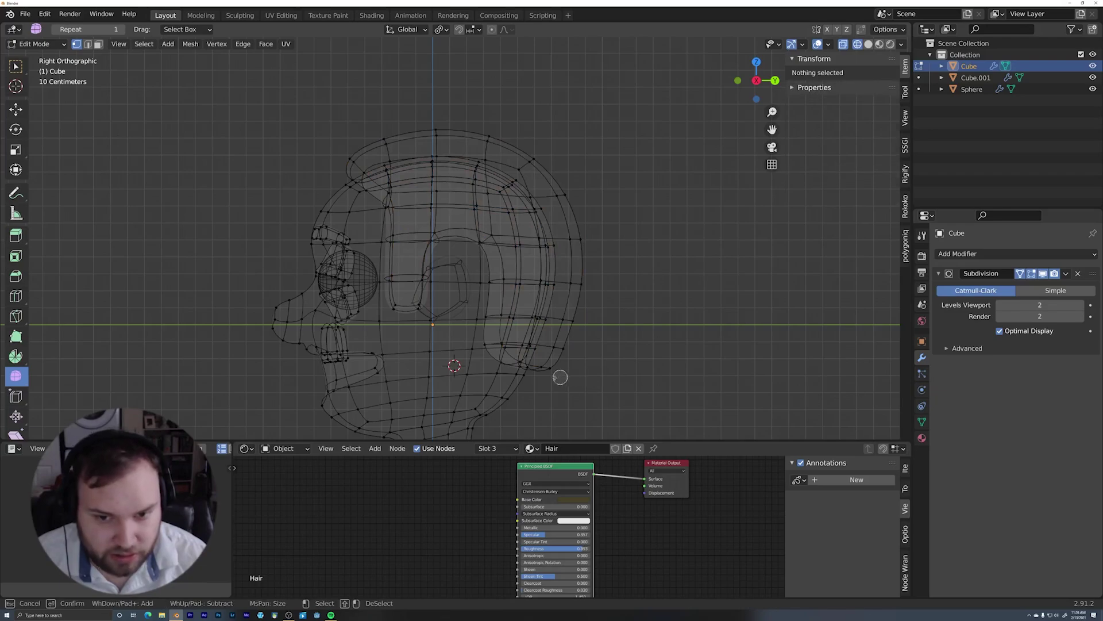
left_click(544, 368)
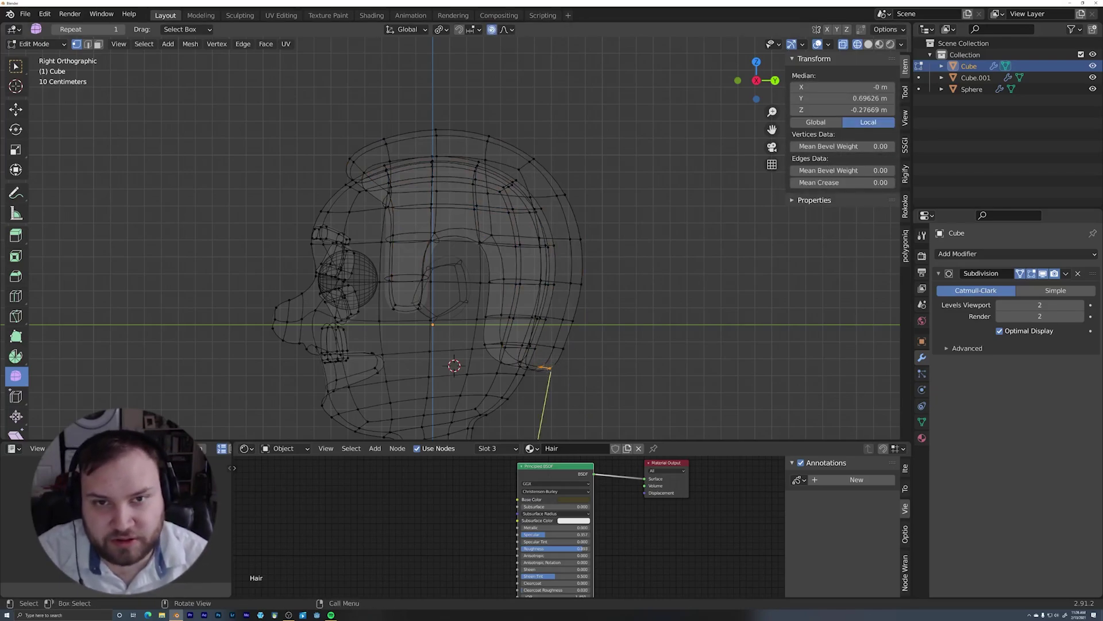
left_click(508, 30)
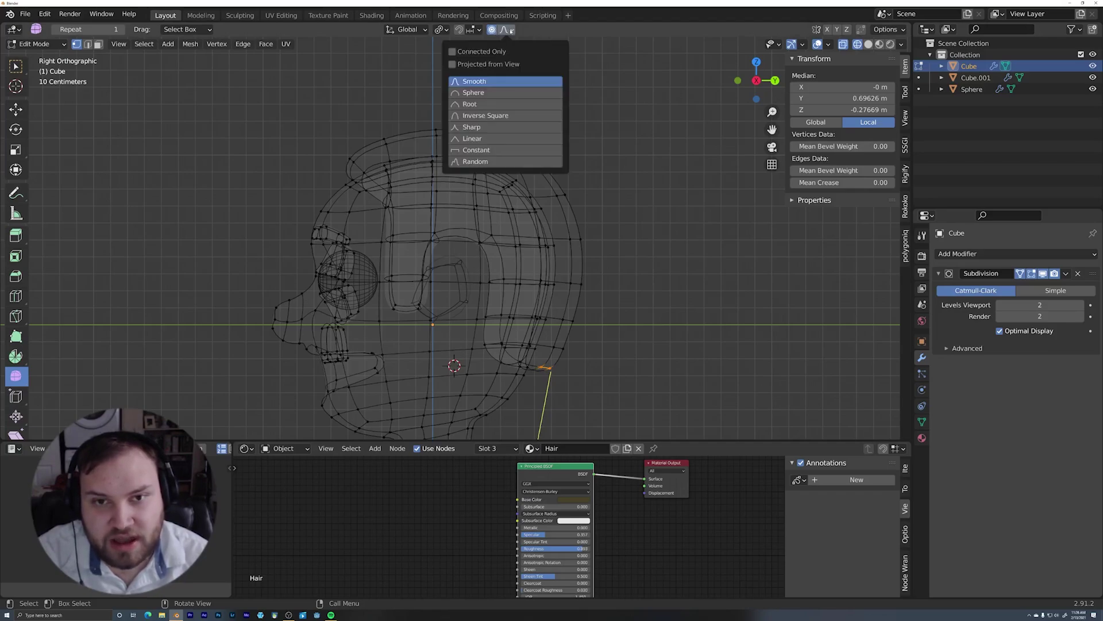
left_click(498, 79)
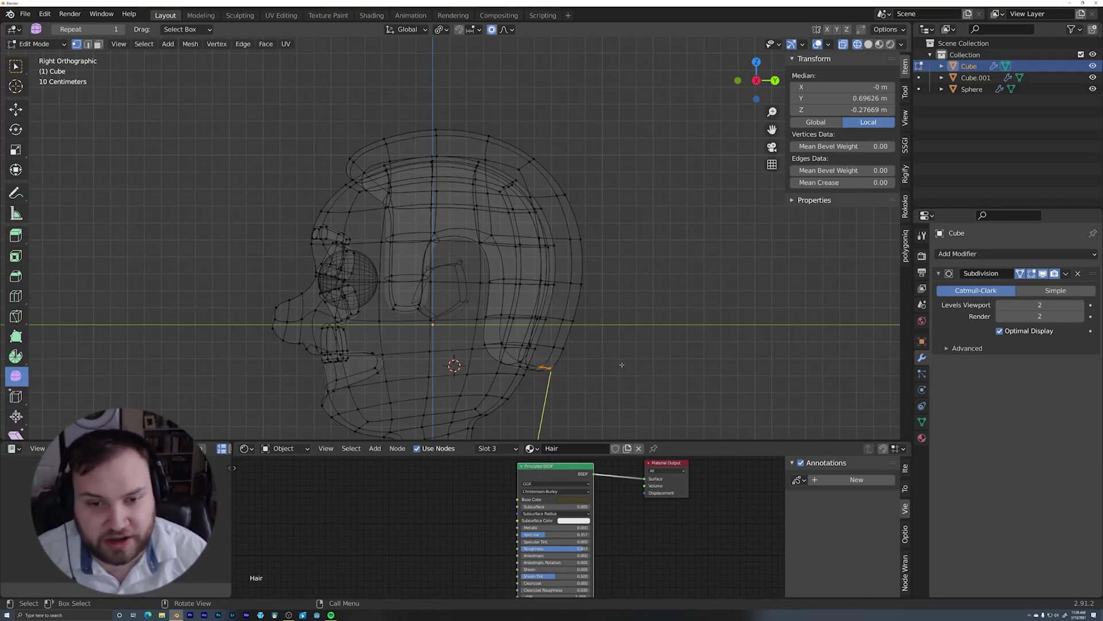
Move the hair's lower back edge in toward the neck with a proportional size of about 1.21, and return to solid shading
key("g")
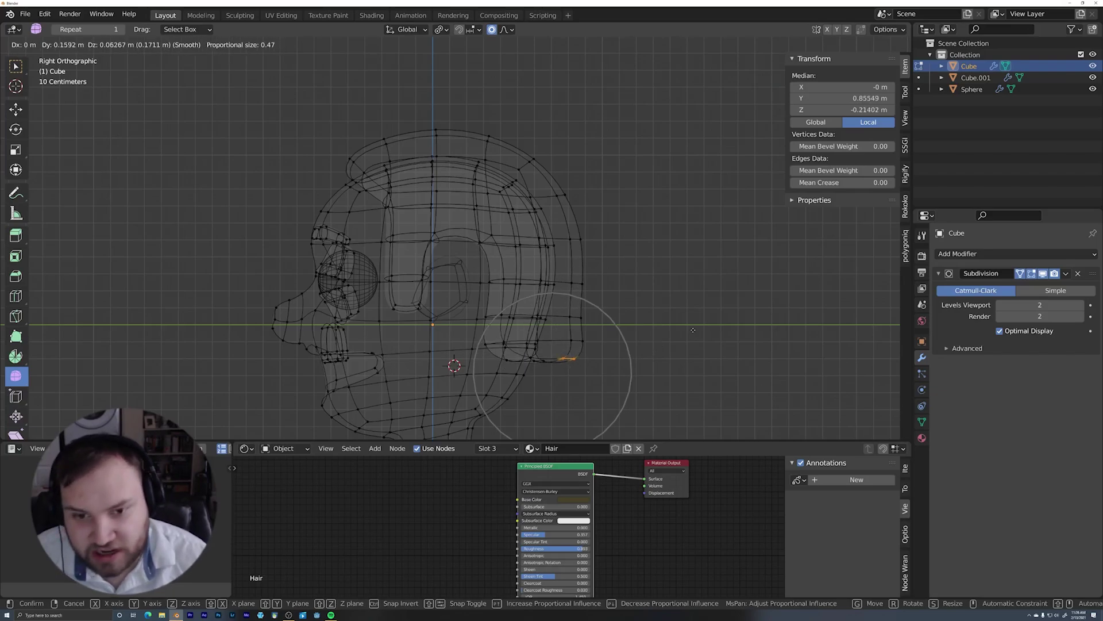
scroll(661, 339, "down", 10)
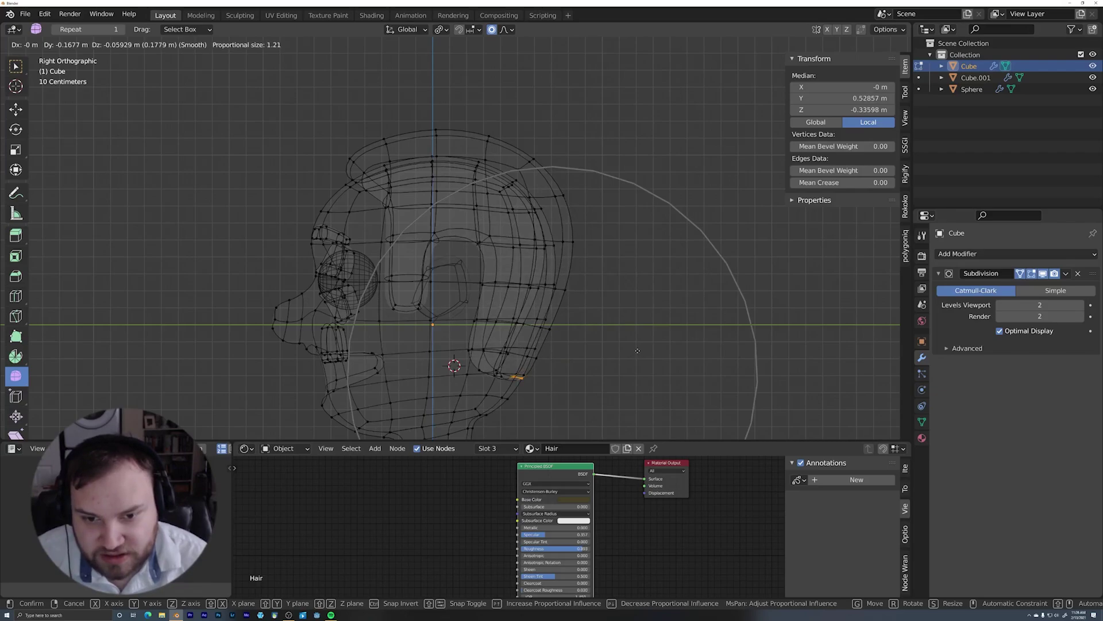
left_click(635, 351)
key("z")
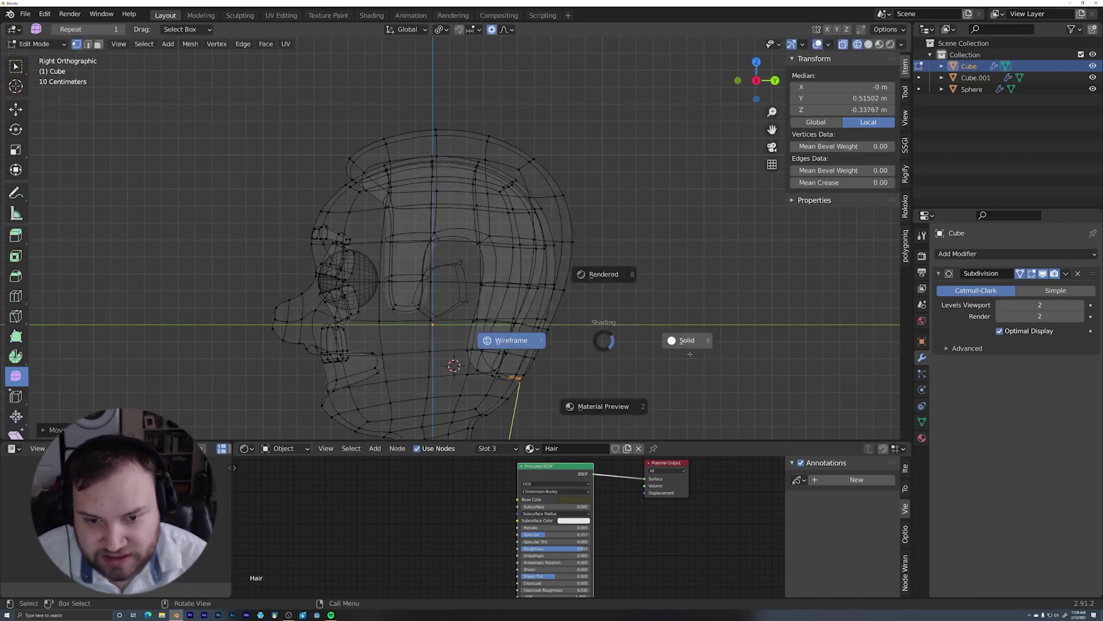
left_click(682, 340)
mouse_move(682, 339)
middle_mouse_down()
mouse_move(526, 311)
mouse_move(415, 341)
middle_mouse_up()
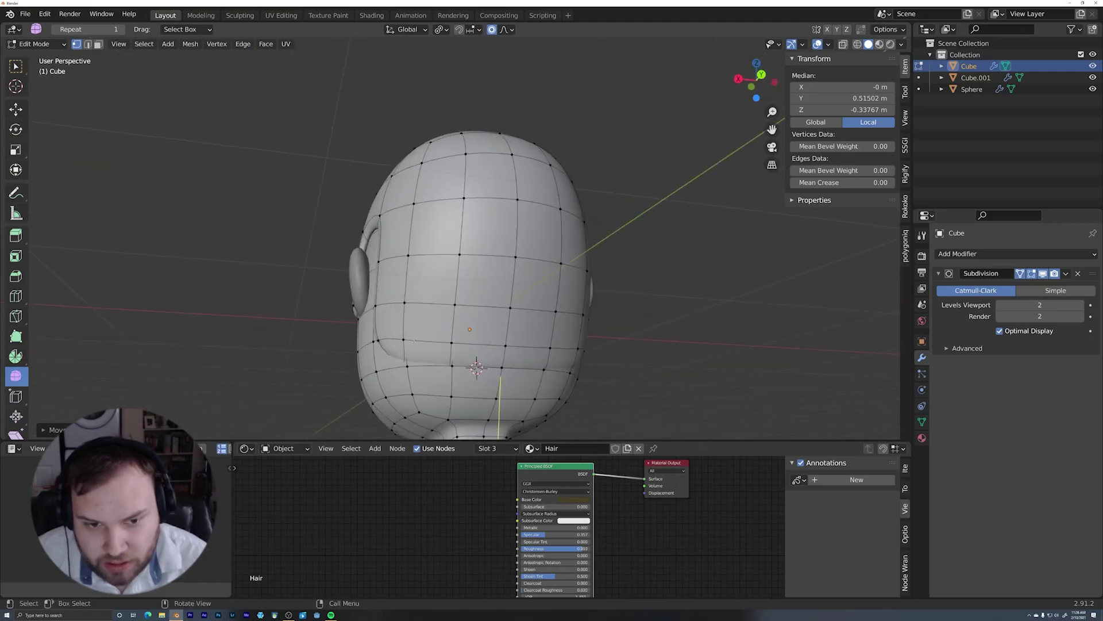
Select the hair's two lower corner vertices behind the ears and scale them inward along X with proportional editing
left_click(375, 341)
middle_click_drag(555, 311, 523, 321)
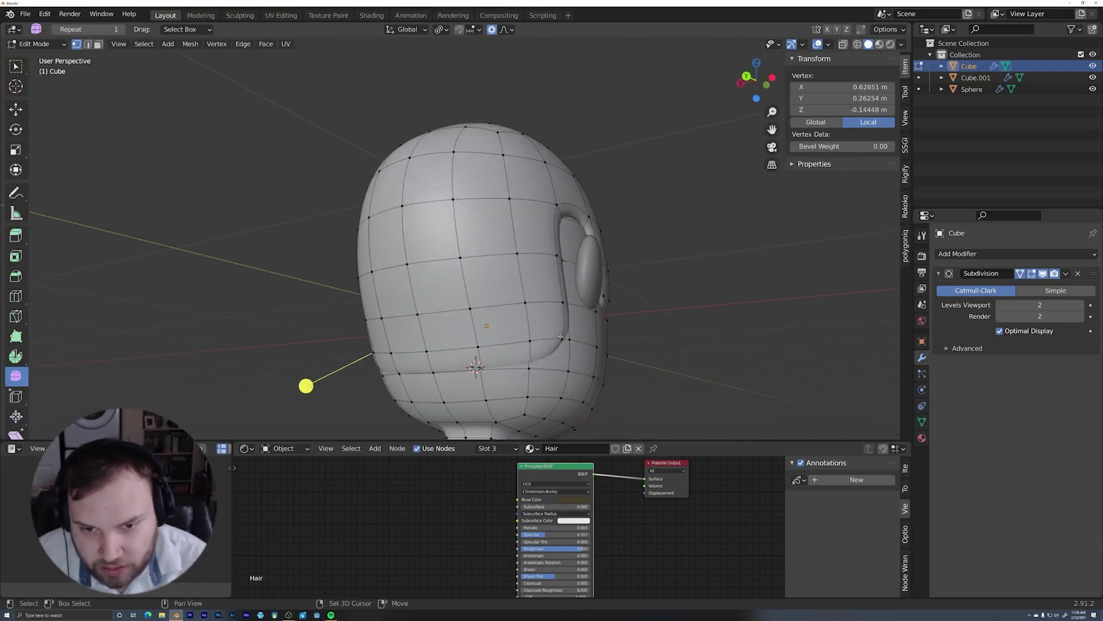
left_click(561, 337, "shift")
key("s")
key("x")
left_click(665, 340)
key("s")
middle_click_drag(672, 229, 575, 208)
key("x")
left_click(686, 239)
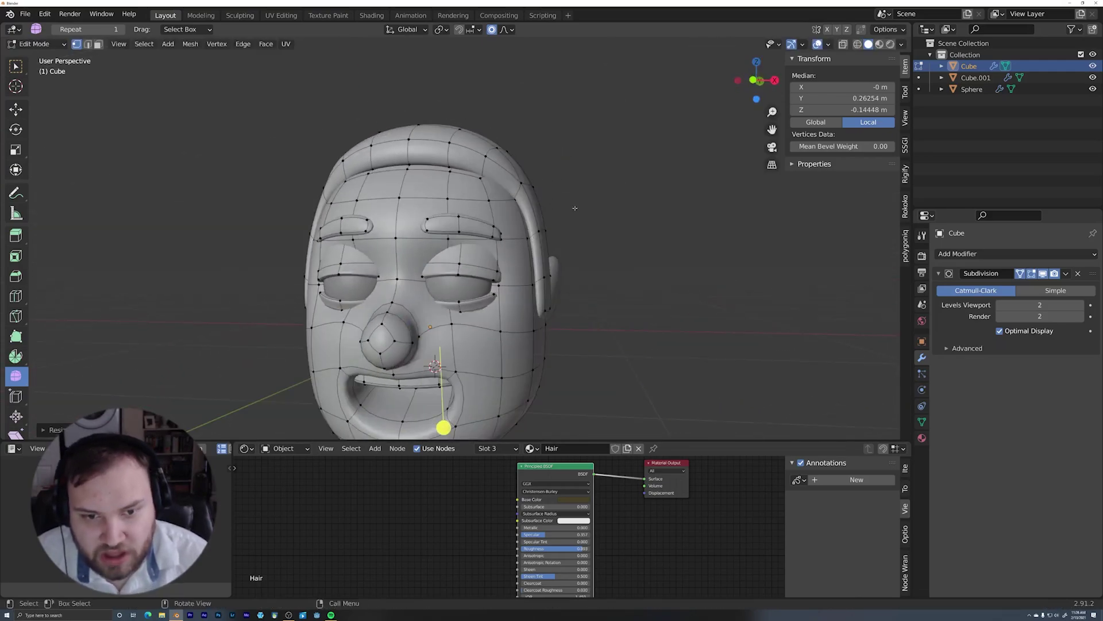
Move the mirrored ear object up and back into the hair notch, to about Y 0.172 m and Z 0.305 m
key("KP_3")
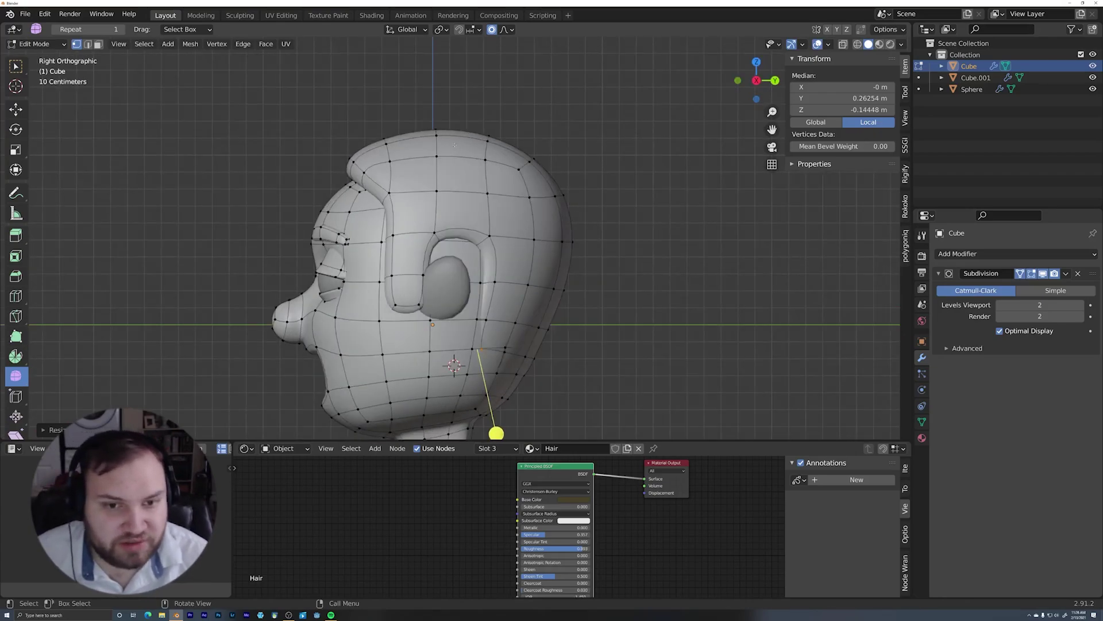
key("Tab")
left_click(460, 285)
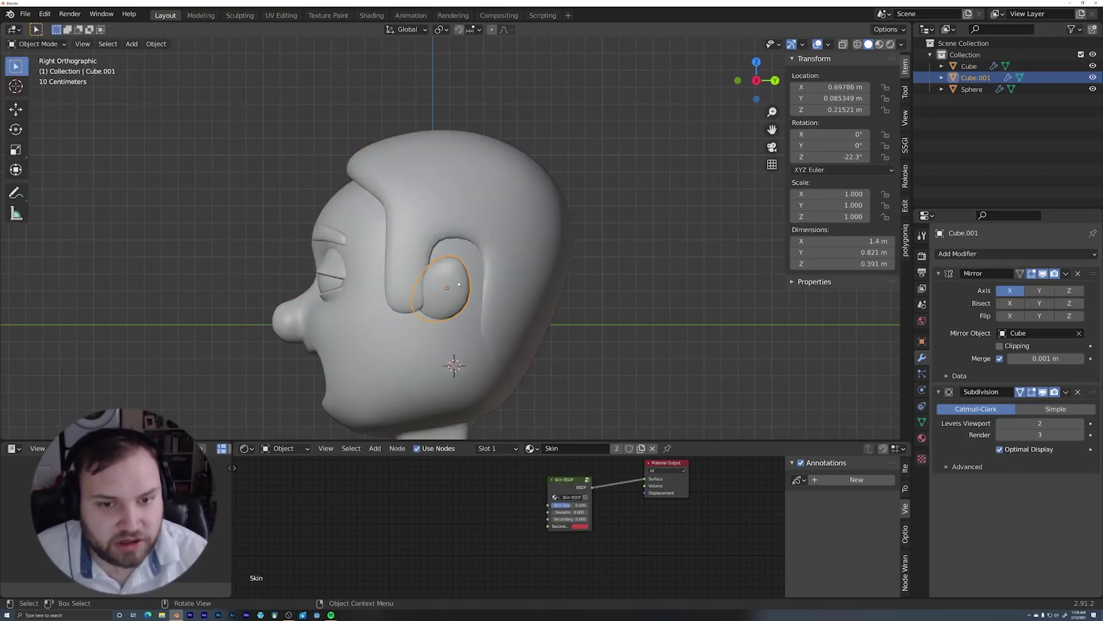
middle_click_drag(460, 285, 473, 273, "shift")
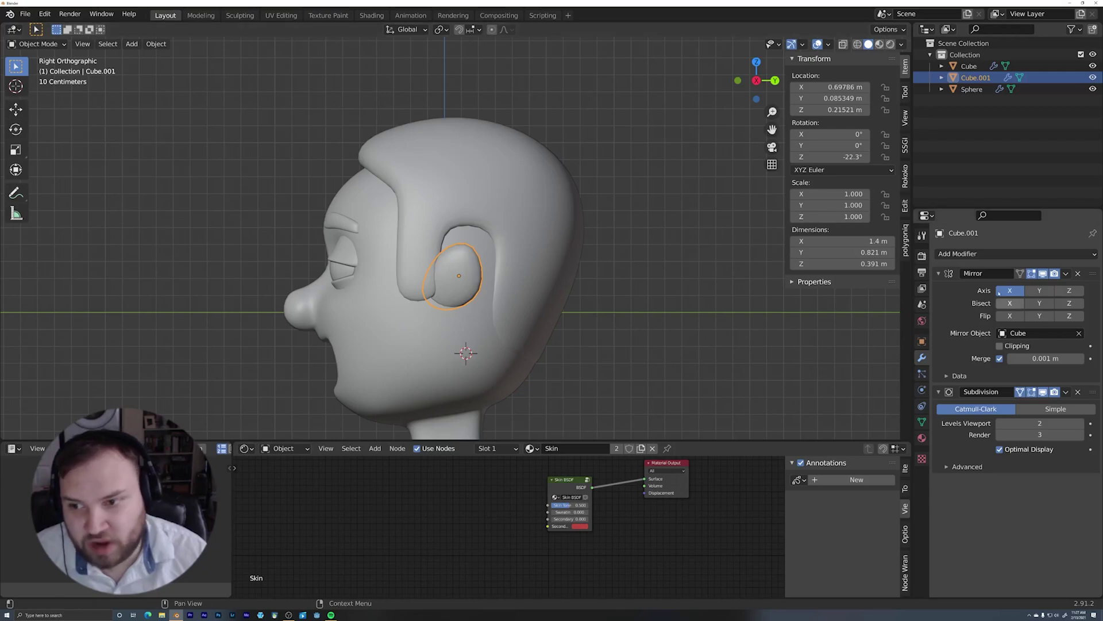
key("g")
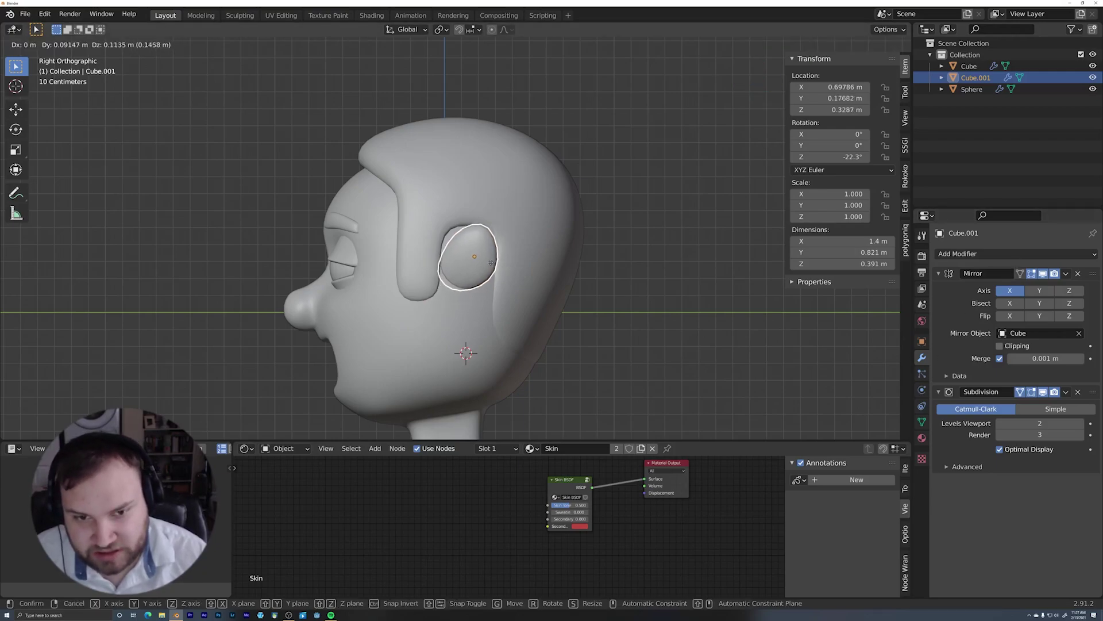
left_click(494, 269)
middle_click_drag(494, 269, 506, 219)
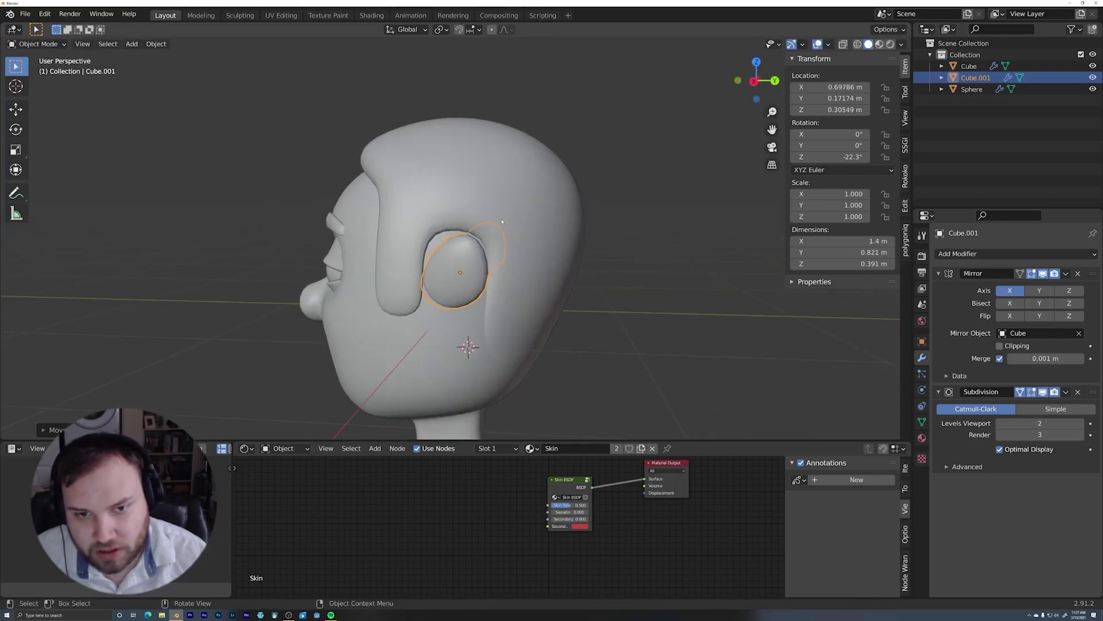
Select the hair faces directly above both ears in the head mesh and move them along the Z axis
left_click(504, 215)
scroll(504, 215, "up", 2)
key("Tab")
key("3")
left_click(445, 223)
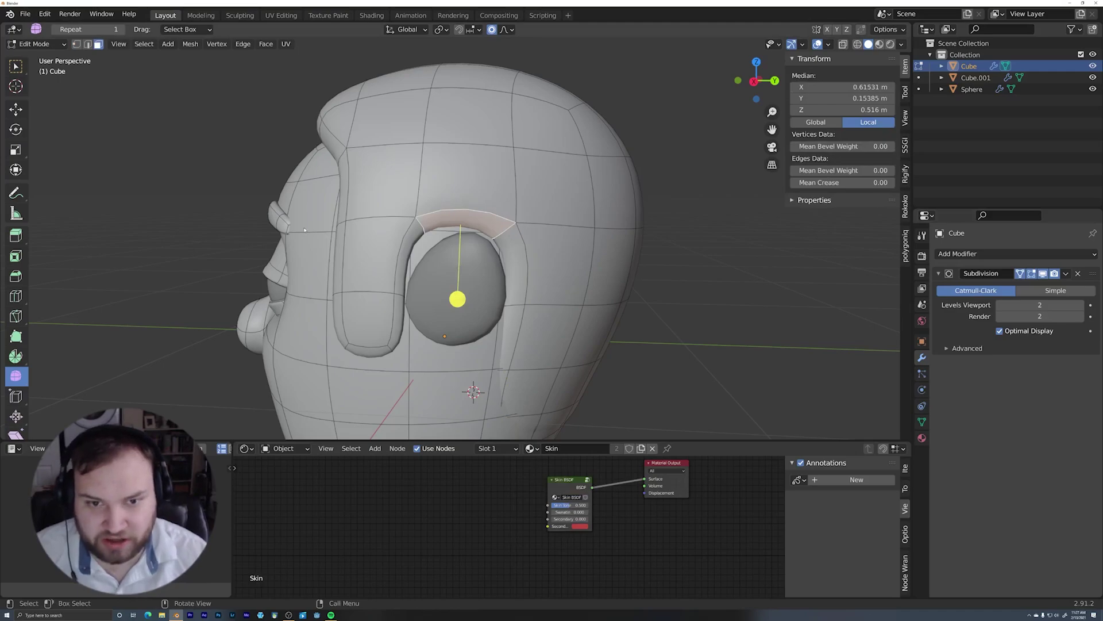
middle_click_drag(305, 230, 495, 212)
left_click(464, 202, "shift")
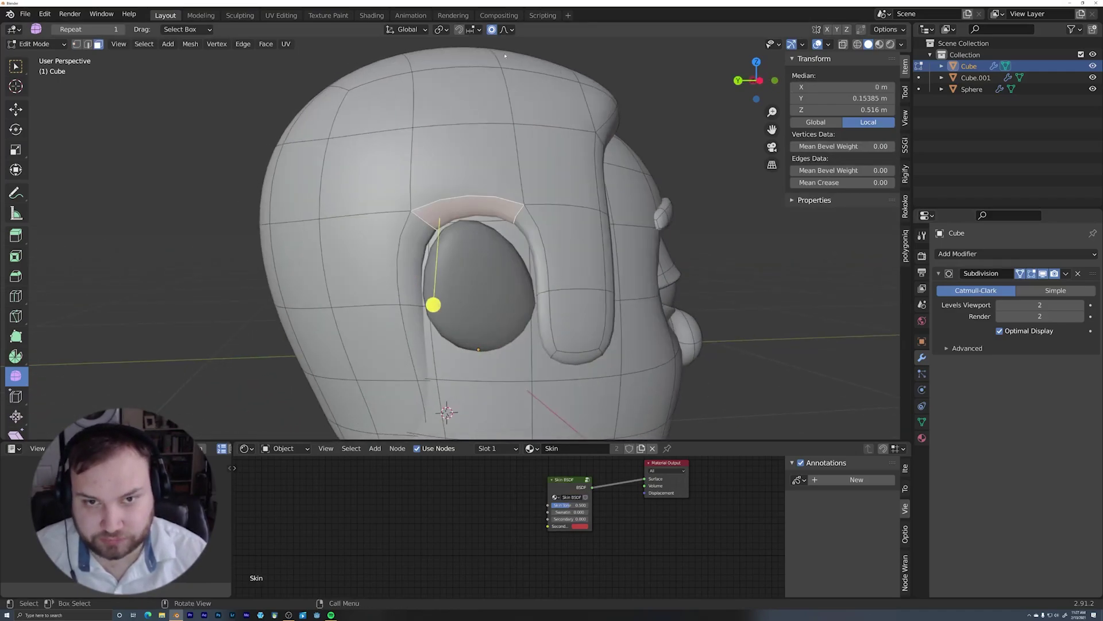
key("g")
key("z")
left_click(499, 145)
Select the outer faces across the front top of the hair and raise them about 0.04 m along Z
middle_click_drag(498, 145, 474, 189)
middle_click_drag(413, 172, 598, 164)
left_click(406, 242)
left_click(448, 239, "alt")
left_click(388, 158, "shift")
left_click(478, 180, "shift")
left_click(395, 296, "shift")
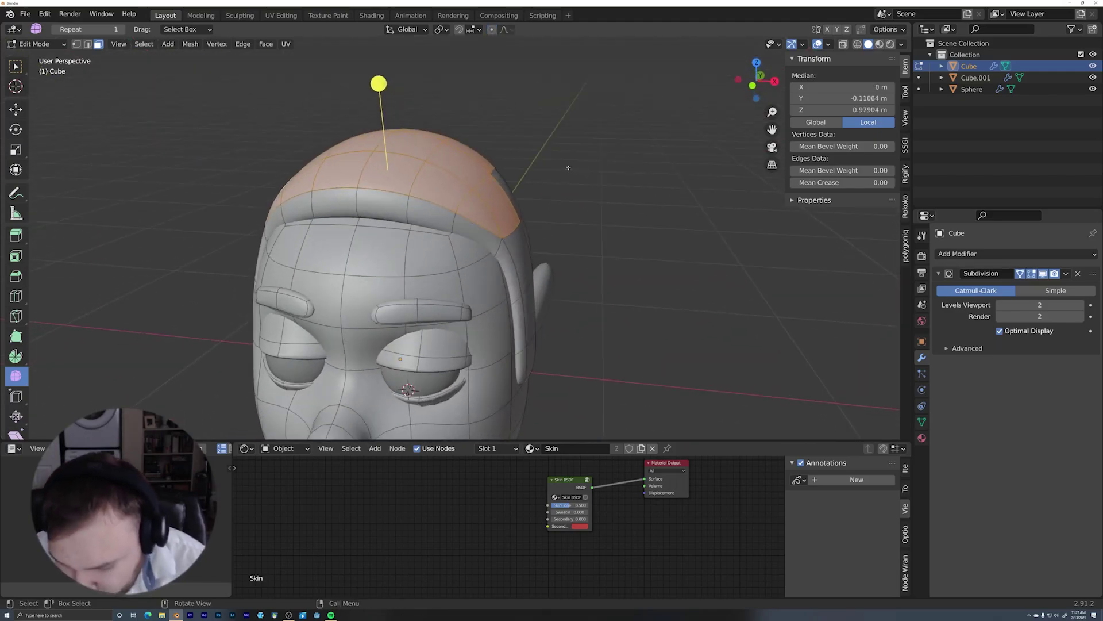
key("g")
key("z")
left_click(601, 162)
Flatten the selected top hair faces along Z and shift them about 0.06 m forward along Y
key("s")
key("z")
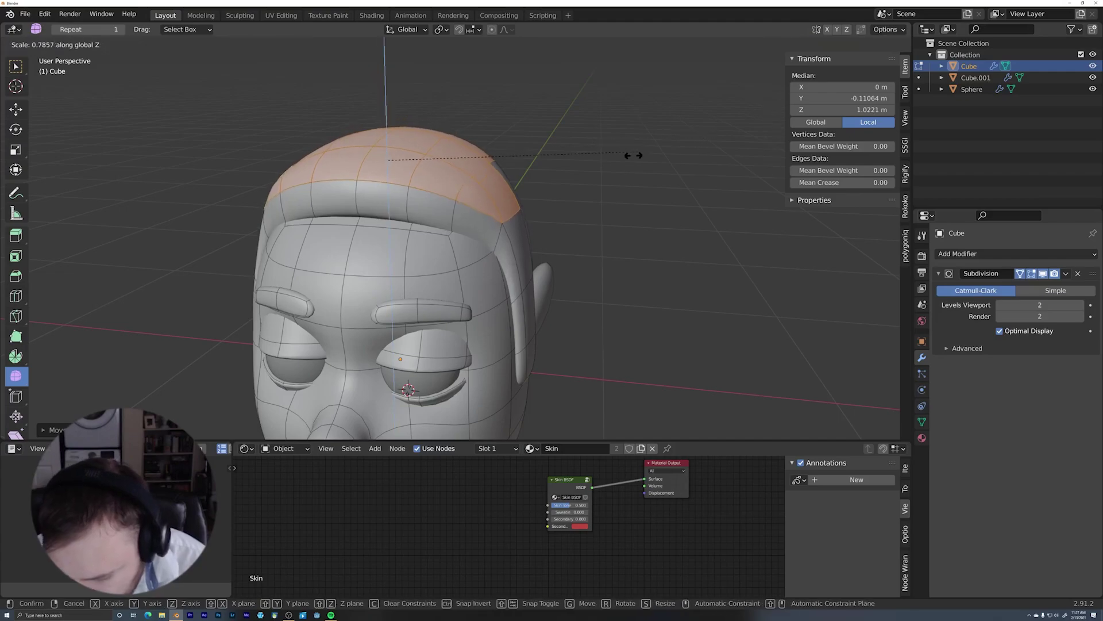
left_click(621, 150)
middle_click_drag(620, 150, 427, 149)
key("g")
key("y")
left_click(636, 159)
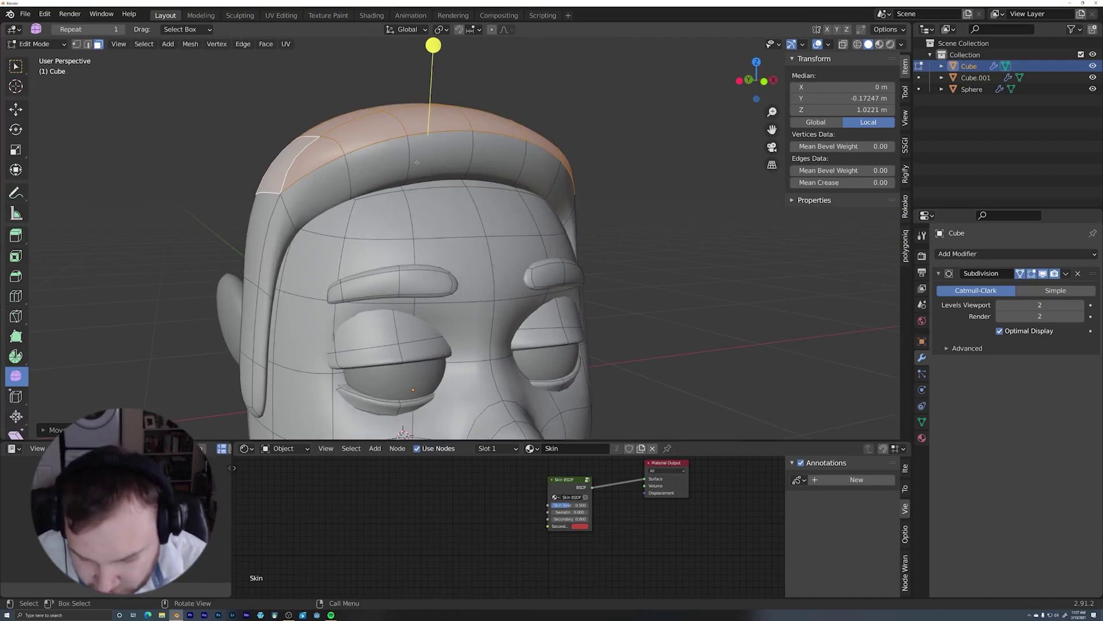
key("r")
right_click(522, 164)
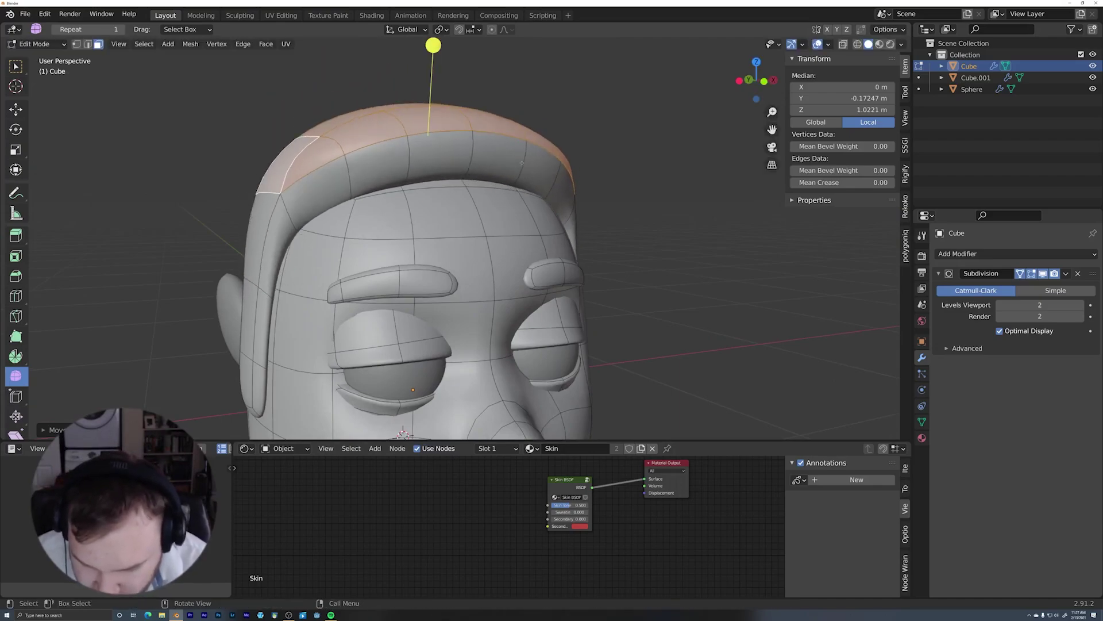
Select two neighbouring vertices on one side of the hair's front edge and raise them to shape an uneven fringe
key("1")
middle_click_drag(475, 151, 475, 186, "ctrl")
mouse_move(476, 167)
middle_mouse_down()
mouse_move(444, 155)
mouse_move(458, 173)
middle_mouse_up()
left_click(368, 232)
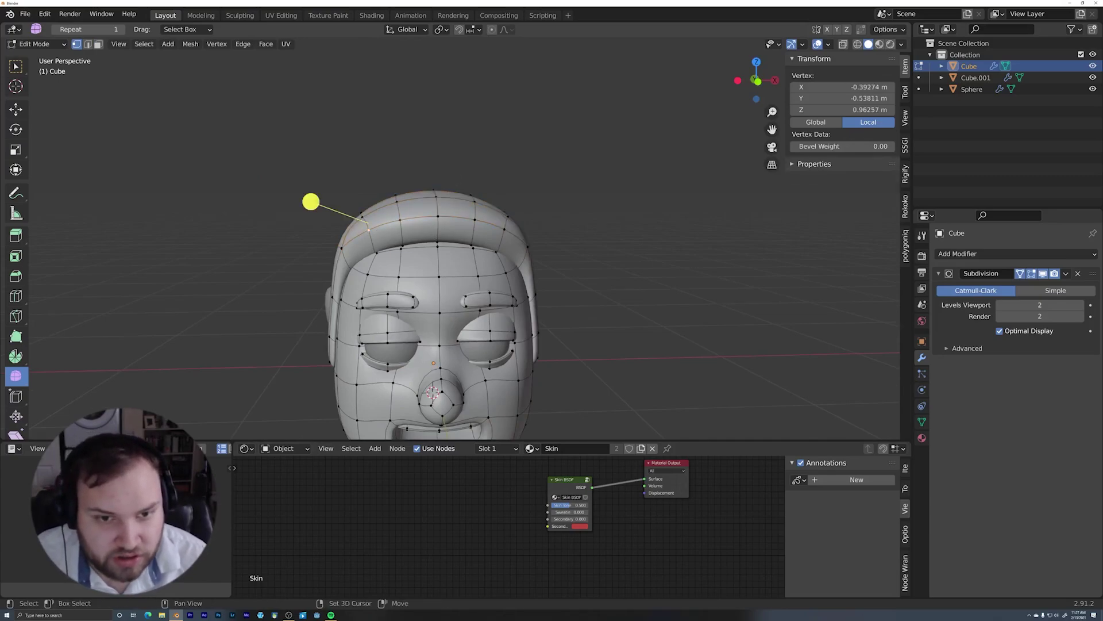
left_click(400, 220, "shift")
key("g")
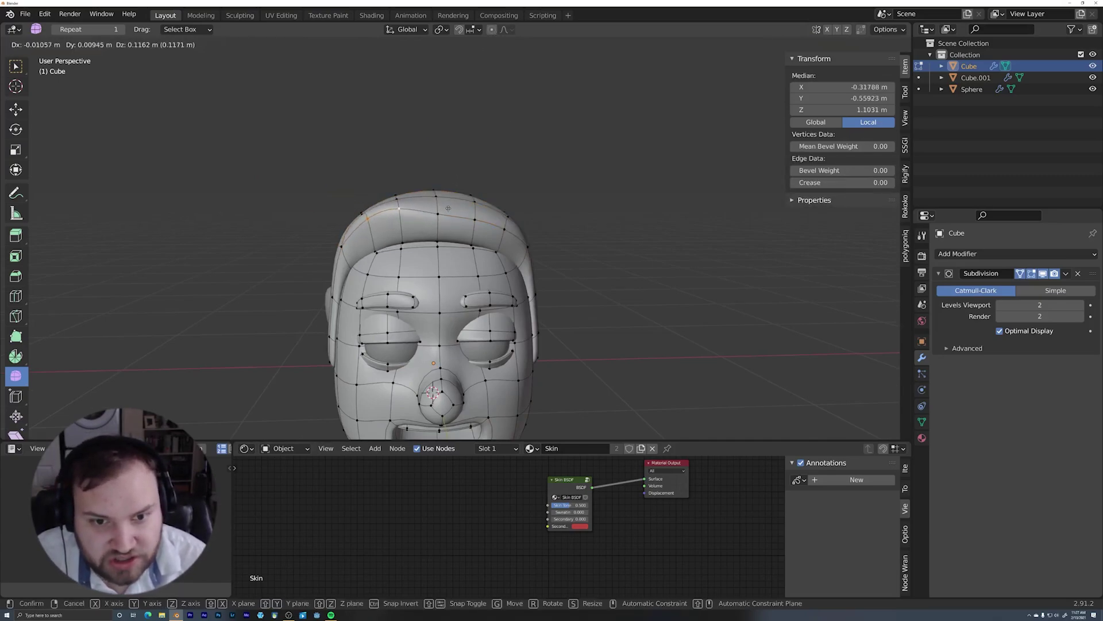
left_click(407, 205)
Nudge the vertices at the middle and side of the hair's front edge upward one at a time to smooth the fringe
left_click(438, 213)
key("g")
left_click(435, 205)
left_click(398, 201)
key("g")
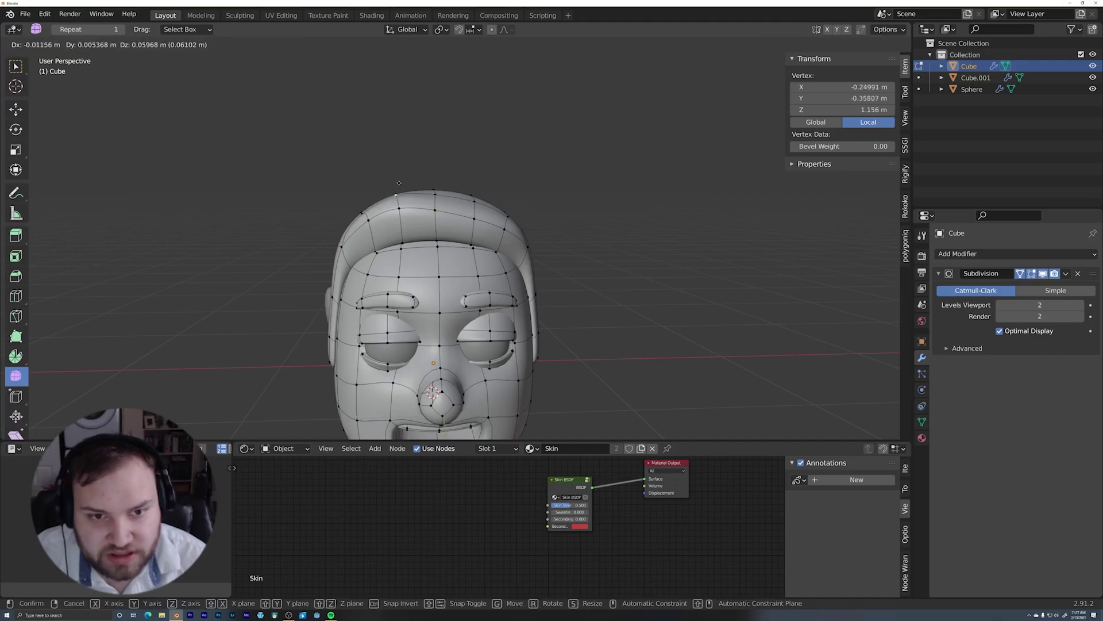
left_click(395, 196)
left_click(399, 209)
key("g")
left_click(397, 205)
Adjust further vertices along the top and opposite side of the fringe, and check the shape in Object Mode
middle_click_drag(396, 205, 455, 191)
key("g")
left_click(389, 162)
left_click(423, 196)
key("g")
left_click(427, 178)
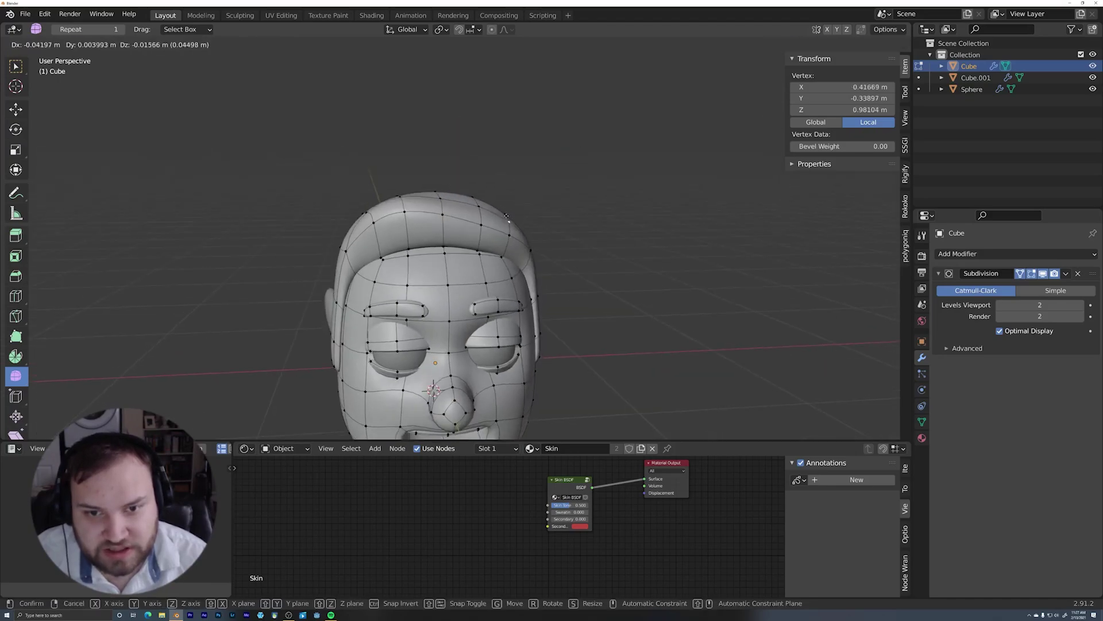
key("Tab")
middle_click_drag(509, 220, 530, 163)
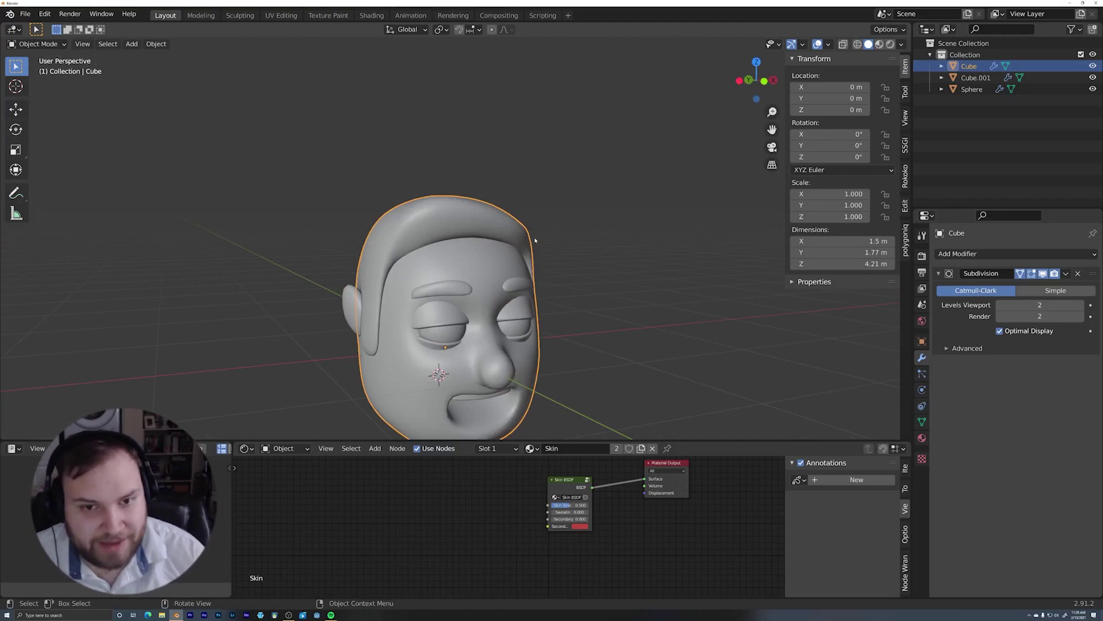
Select the whole linked hair mesh in Edit Mode and assign the Hair material to it
key("Tab")
key("alt+a")
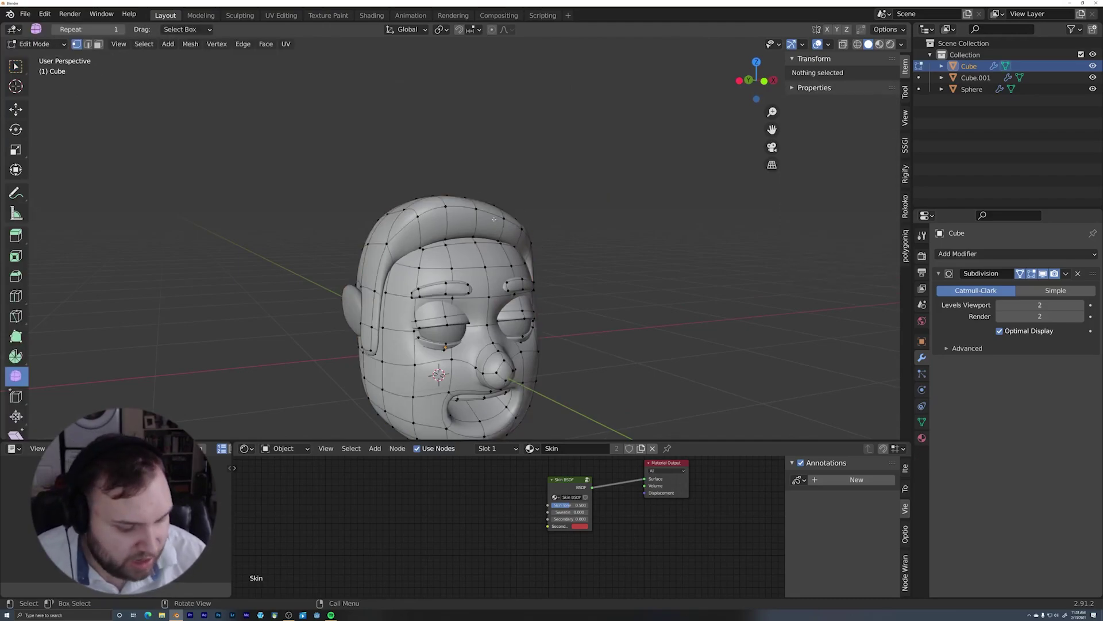
key("l")
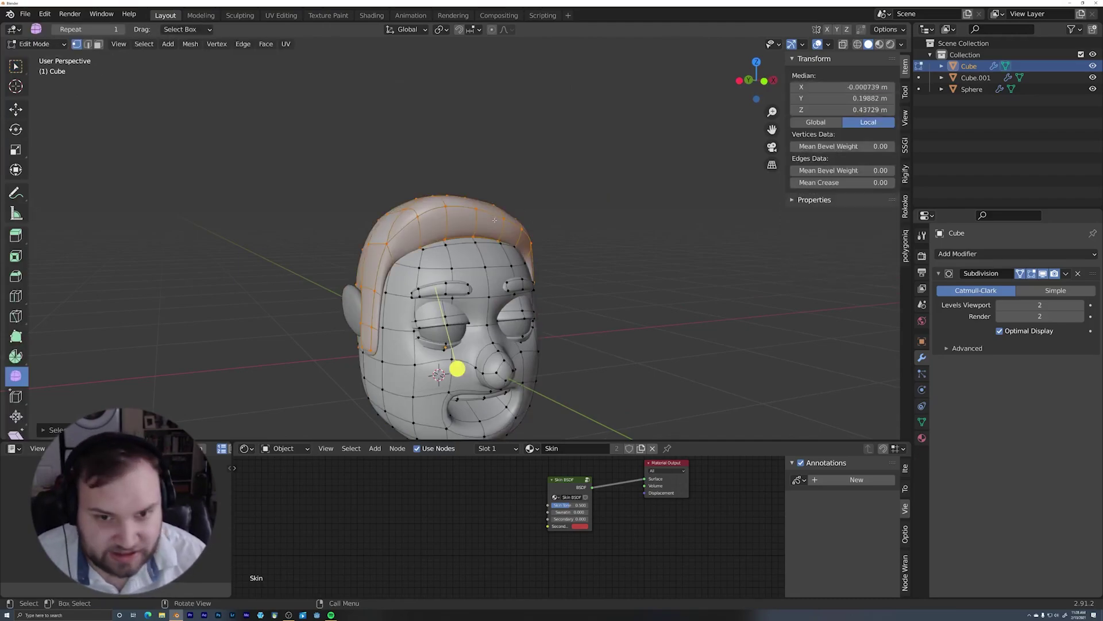
left_click(922, 438)
left_click(966, 281)
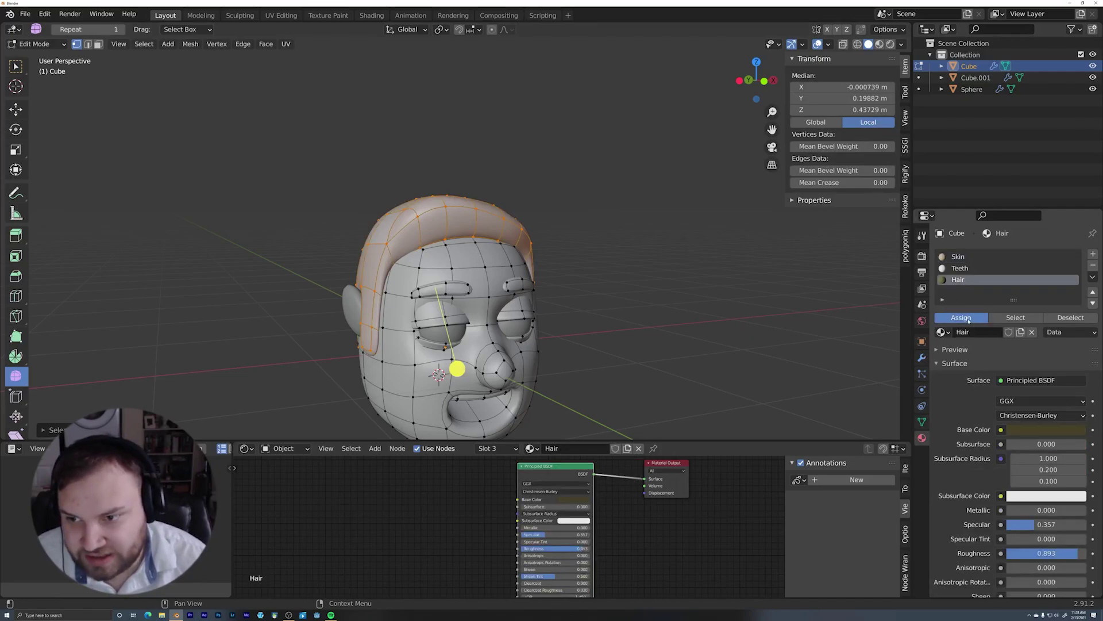
key("Tab")
Examine the character's hair and face from several angles in rendered shading
mouse_move(615, 248)
middle_mouse_down()
mouse_move(578, 256)
mouse_move(554, 303)
mouse_move(621, 357)
middle_mouse_up()
scroll(598, 330, "down", 3)
key("z")
left_click(608, 220)
middle_click_drag(643, 259, 578, 266)
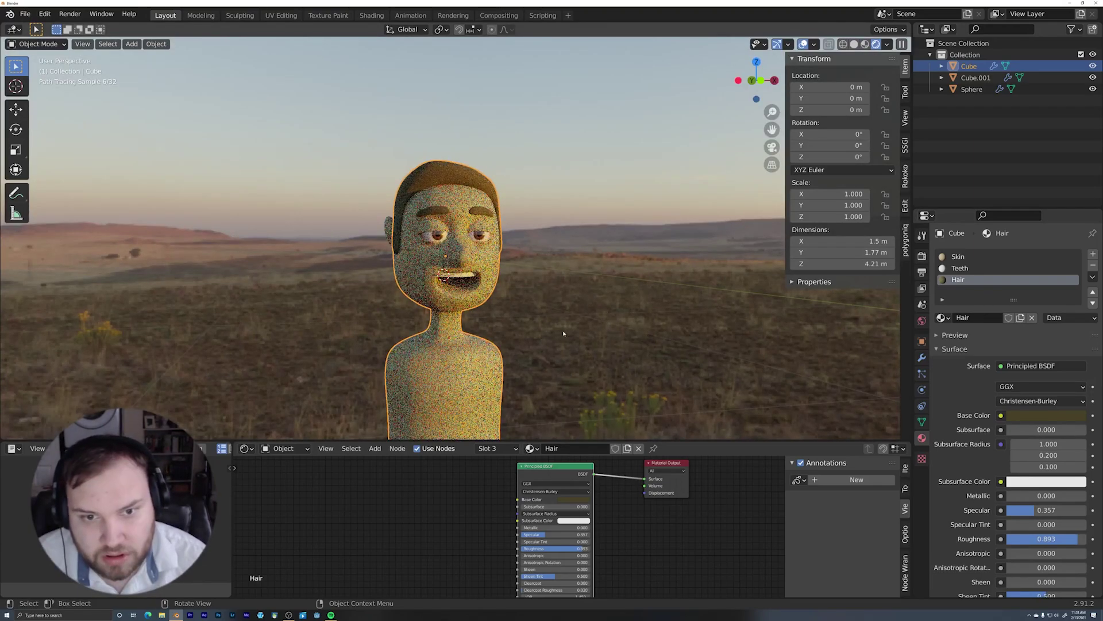
mouse_move(578, 319)
middle_mouse_down()
mouse_move(636, 298)
mouse_move(592, 294)
mouse_move(565, 393)
mouse_move(537, 322)
mouse_move(485, 317)
middle_mouse_up()
left_click(663, 292)
scroll(565, 394, "up", 2)
left_click(488, 315)
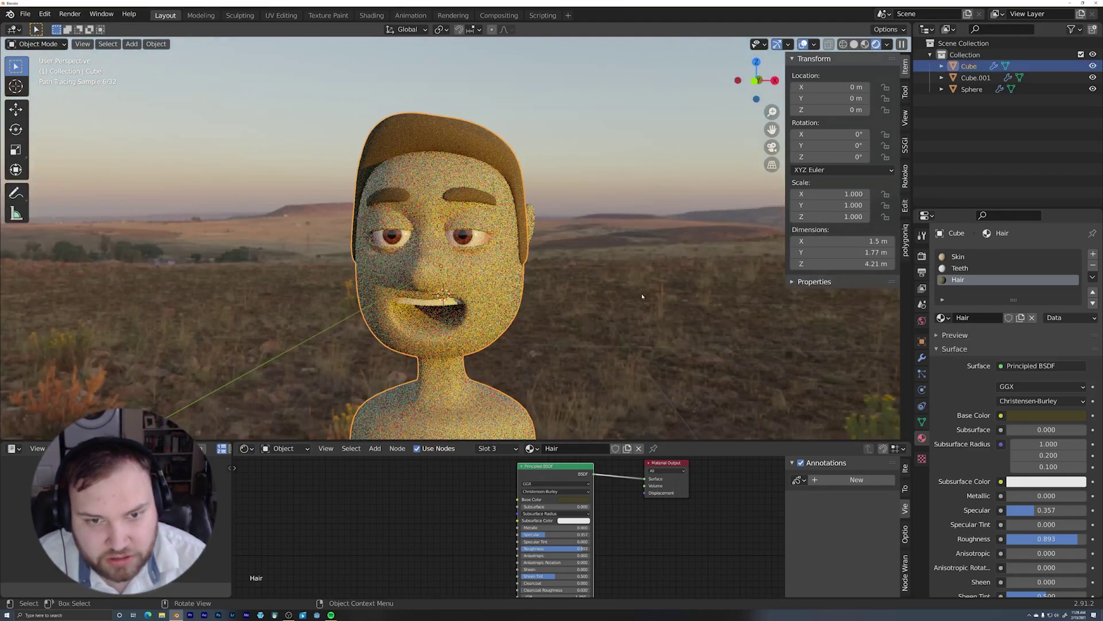
Select the face loop around the lower jaw and scale it to about 0.88 along local X with proportional editing, size 0.75
key("z")
key("KP_1")
key("Tab")
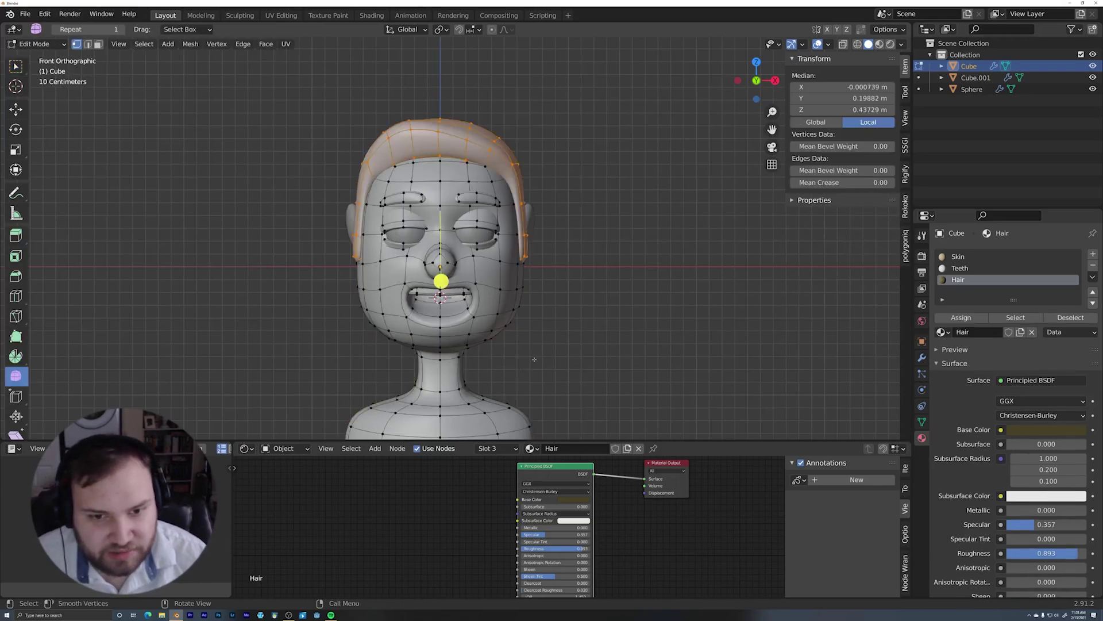
scroll(483, 364, "up", 3)
key("3")
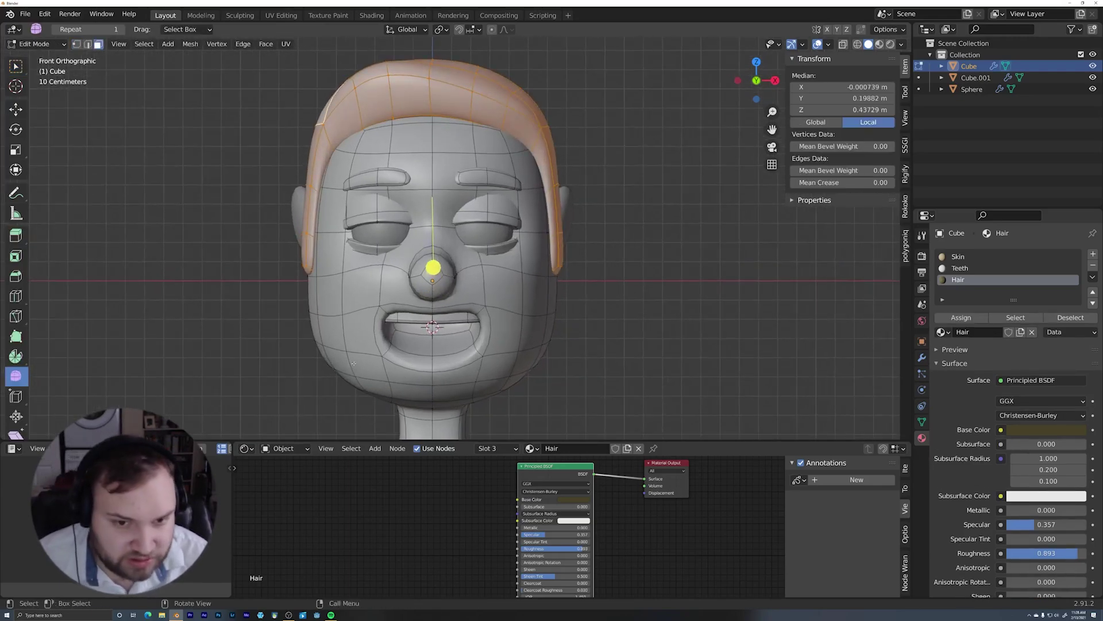
left_click(359, 365, "alt")
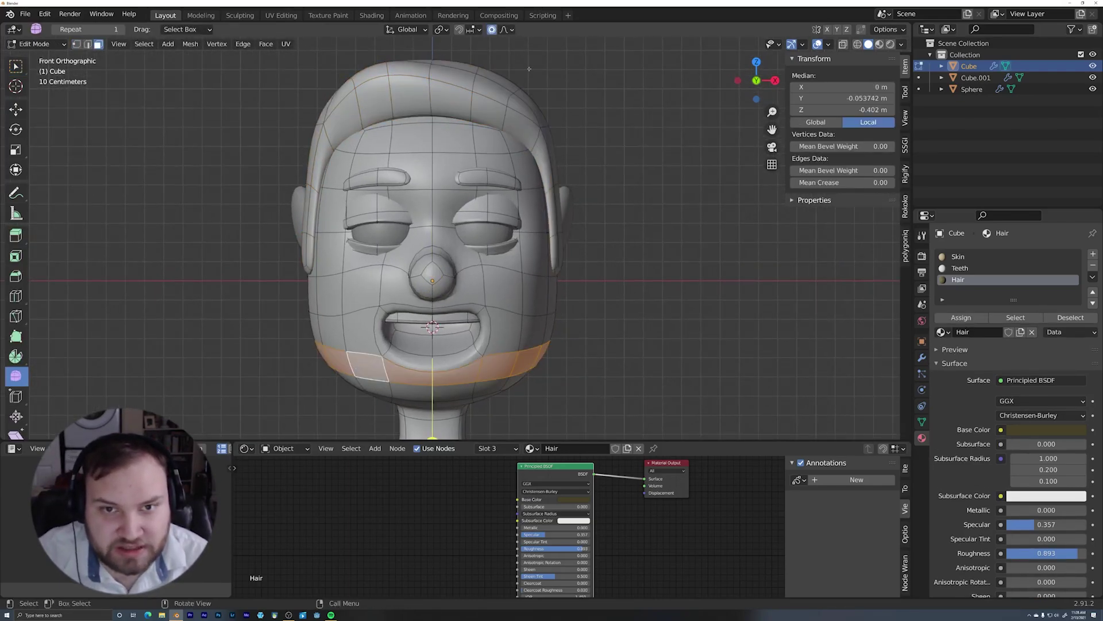
key("s")
key("x")
key("x")
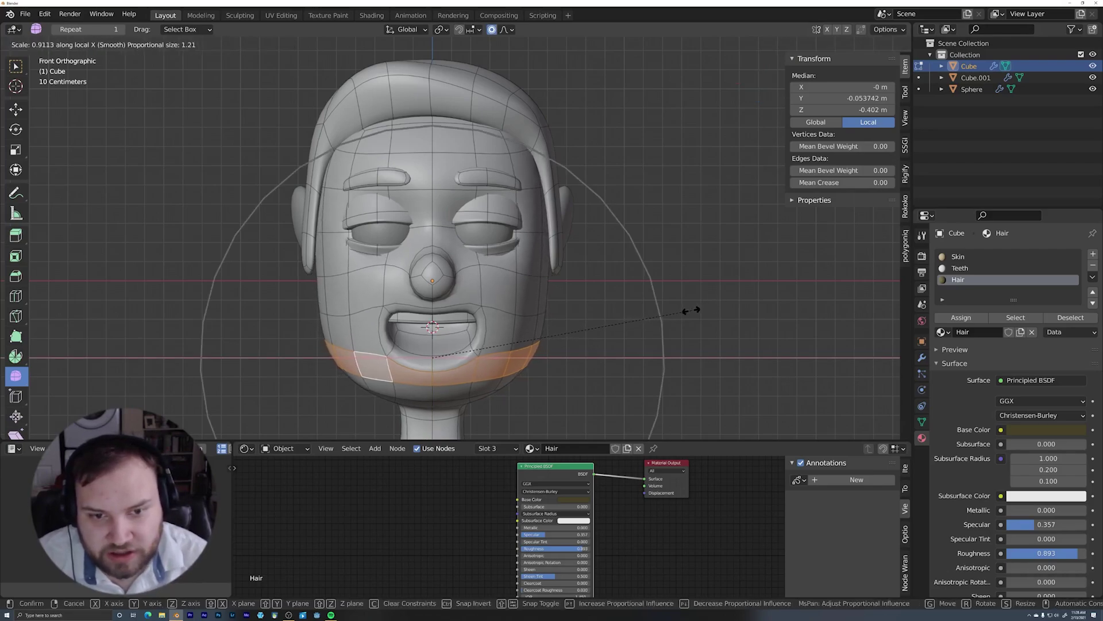
scroll(684, 311, "up", 5)
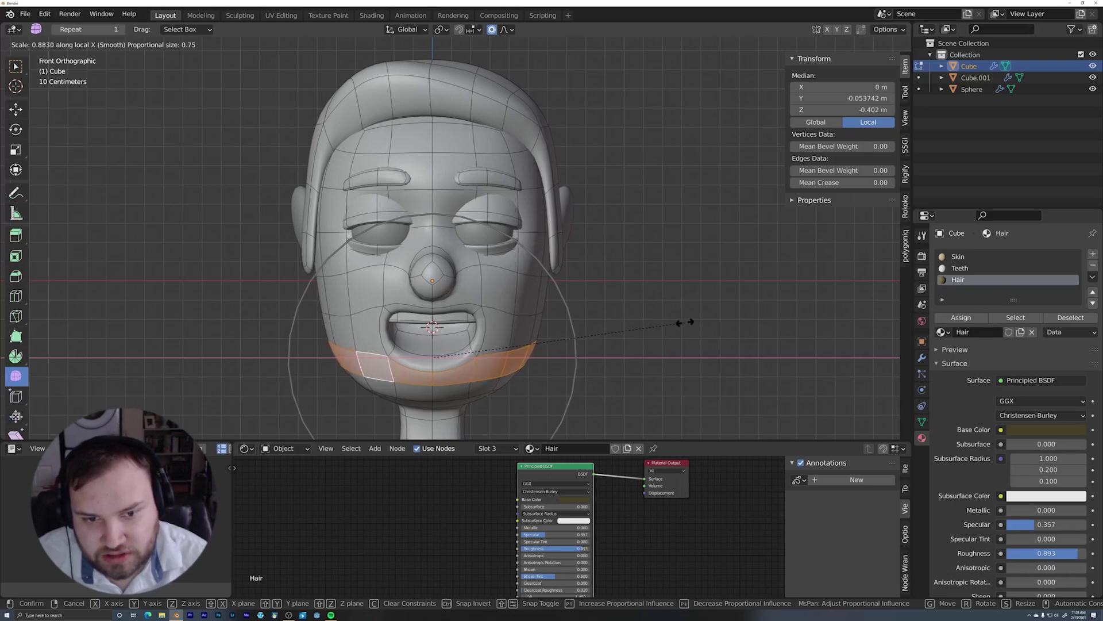
left_click(687, 326)
middle_click_drag(686, 326, 546, 276)
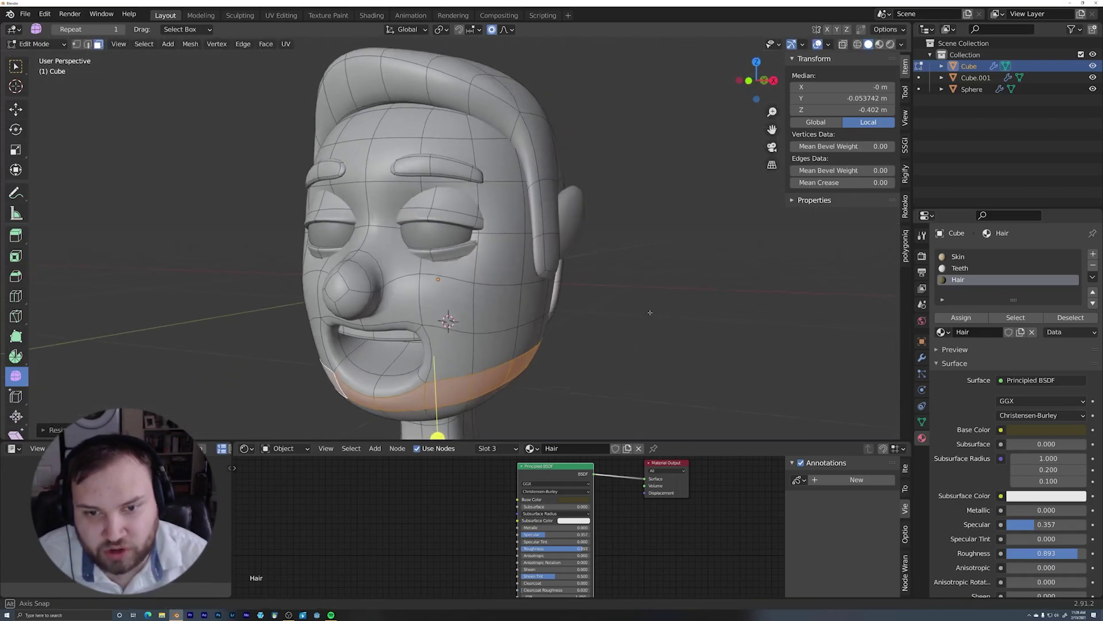
left_click_drag(546, 276, 597, 358)
middle_click_drag(597, 358, 431, 337)
key("s")
key("x")
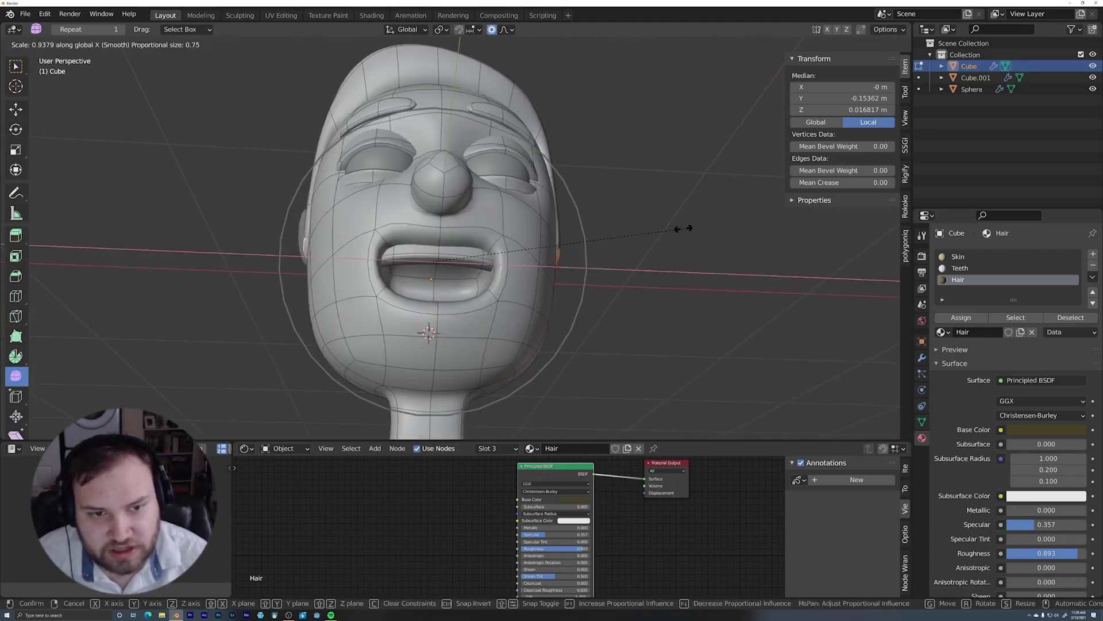
middle_click_drag(686, 229, 637, 250)
key("Escape")
middle_click_drag(436, 363, 421, 364)
Return to Object Mode, reposition the ear object against the side of the head, and deselect it
key("Tab")
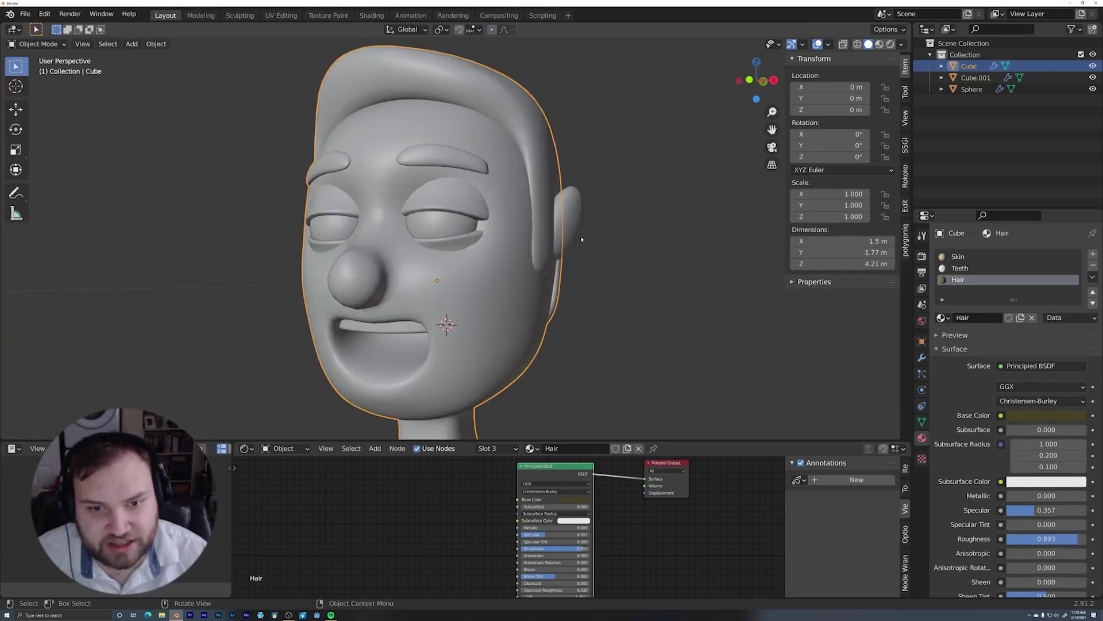
left_click(580, 232)
mouse_move(594, 240)
middle_mouse_down()
mouse_move(589, 253)
mouse_move(562, 256)
mouse_move(628, 261)
mouse_move(707, 222)
mouse_move(513, 229)
mouse_move(587, 215)
mouse_move(579, 266)
middle_mouse_up()
key("g")
left_click(588, 254)
left_click(628, 261)
scroll(565, 277, "up", 3)
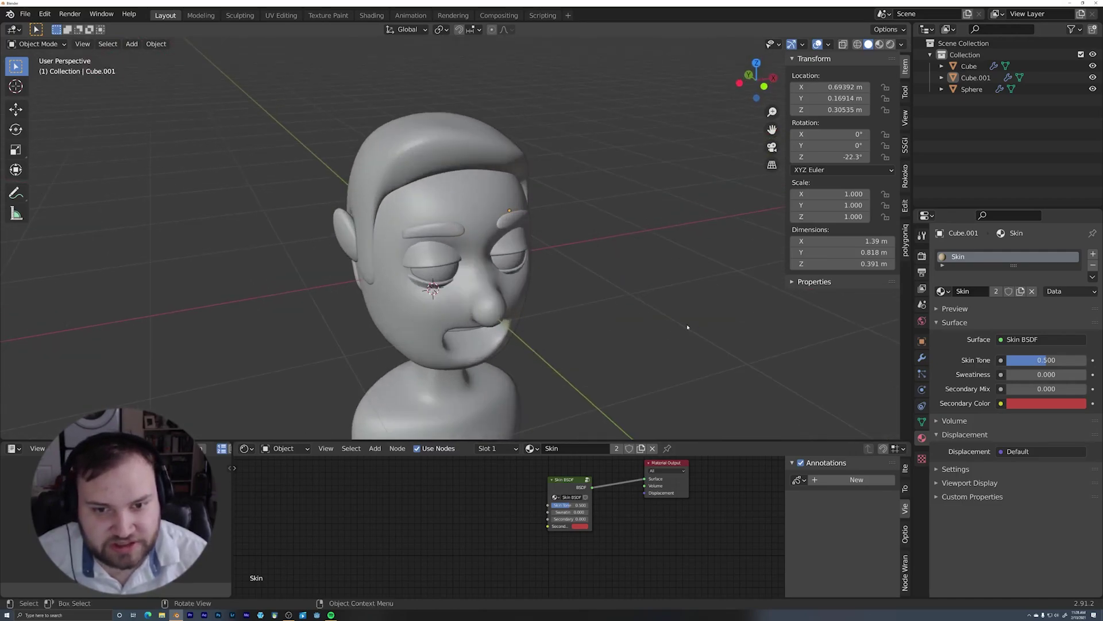
Examine the character's head and upper body from several angles in Material Preview shading
key("z")
middle_click_drag(647, 377, 602, 292)
scroll(611, 337, "down", 3)
scroll(604, 305, "up", 3)
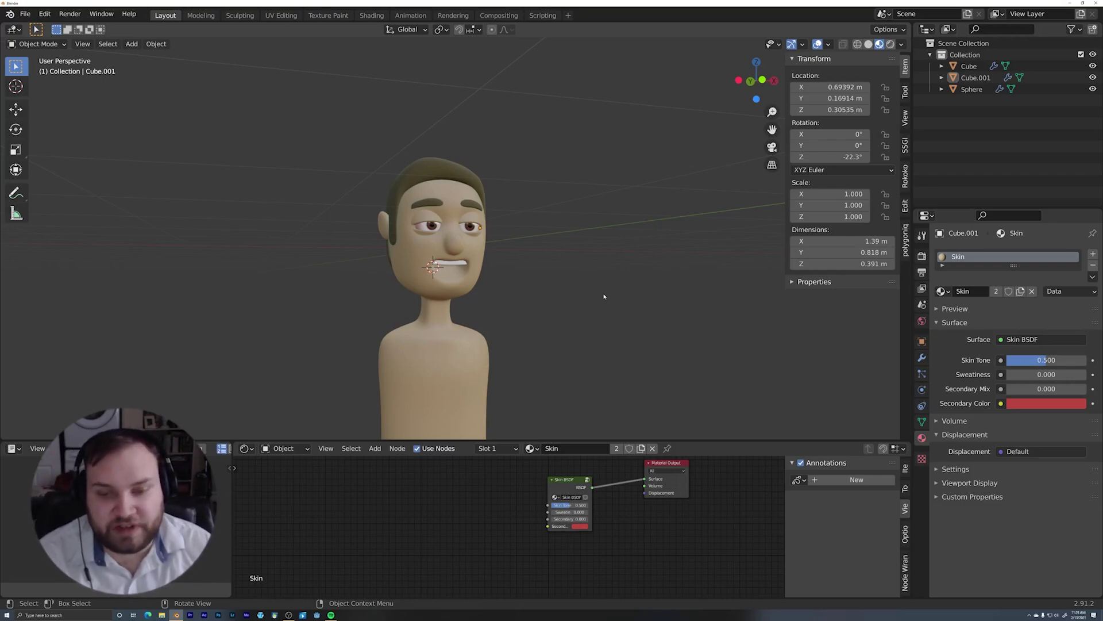
middle_click_drag(507, 283, 454, 304)
left_click(450, 309)
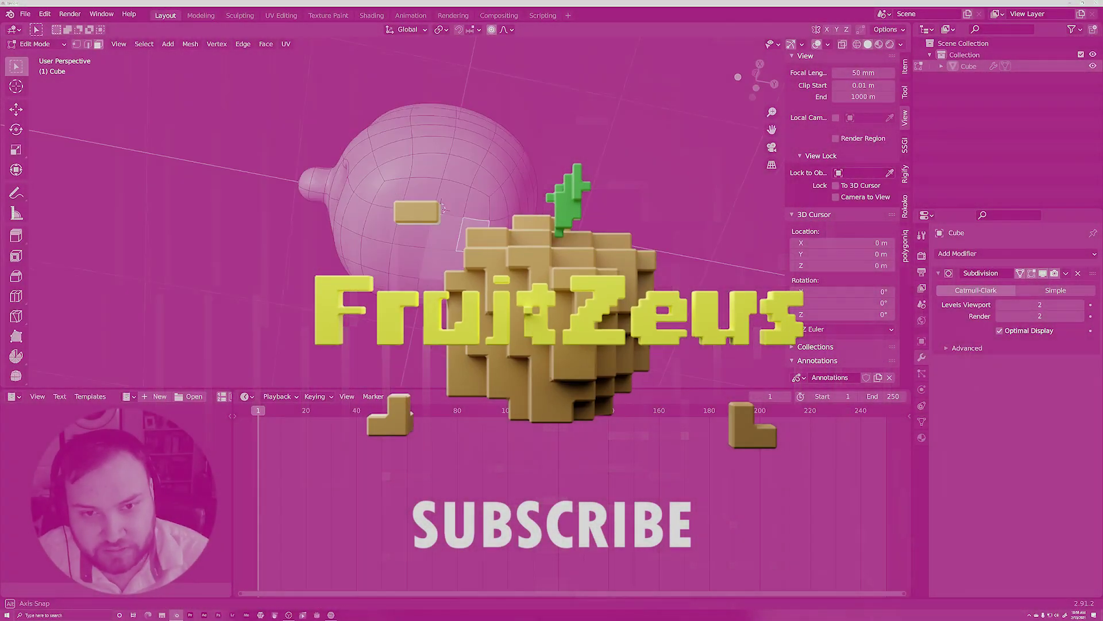
middle_click_drag(442, 253, 460, 276)
key("i")
left_click(665, 227)
key("e")
key("z")
middle_click_drag(665, 226, 518, 172)
left_click(657, 207)
key("s")
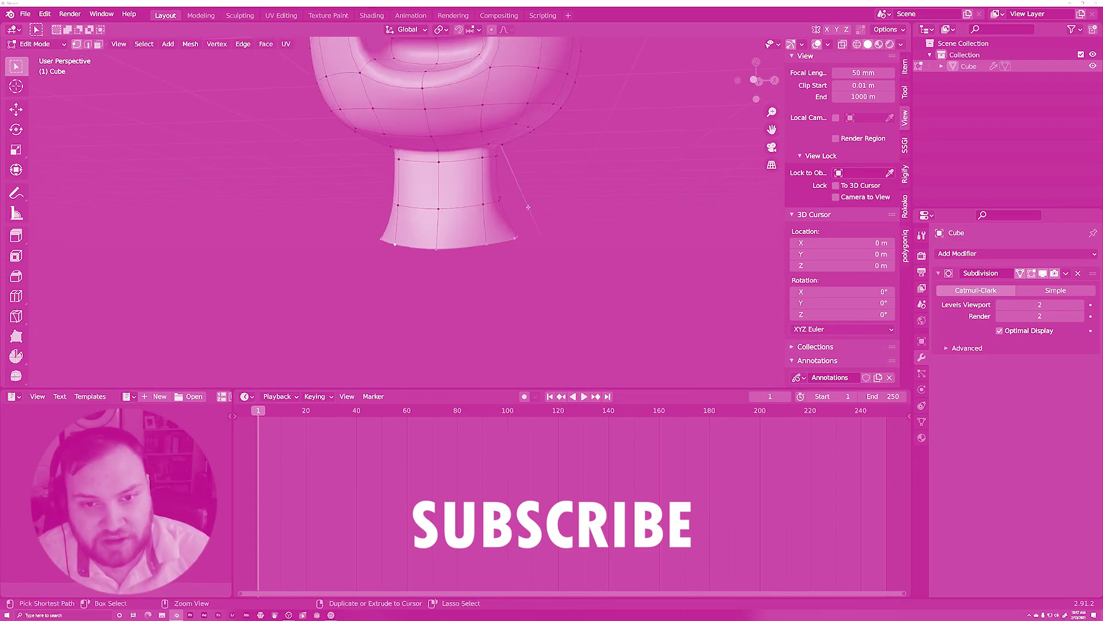
left_click(535, 210)
key("s")
key("x")
mouse_move(535, 210)
middle_mouse_down()
mouse_move(566, 212)
mouse_move(534, 230)
middle_mouse_up()
left_click(627, 227)
key("e")
key("z")
left_click(628, 271)
key("e")
key("z")
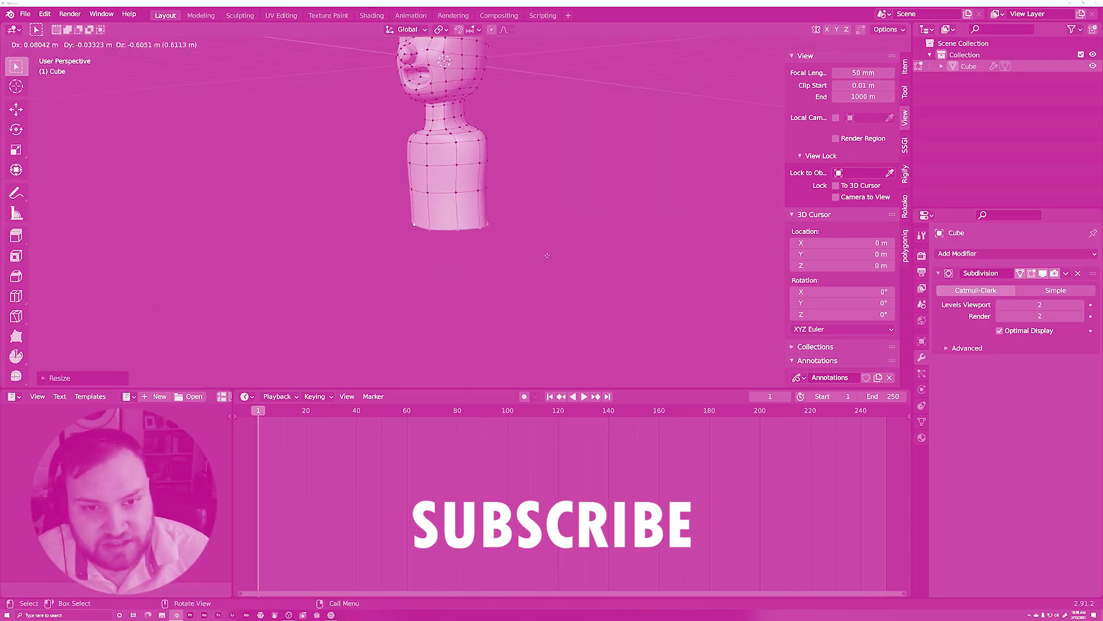